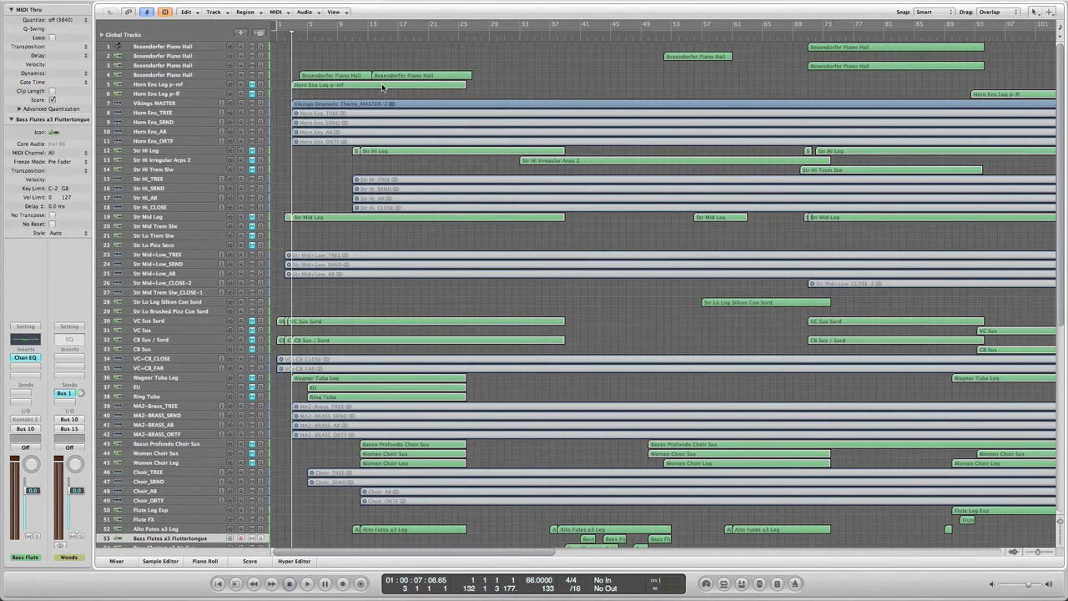
Start playback and examine the notes of the Horn Ens Leg p-mf region in the Piano Roll, returning to the full arrangement.
key(space)
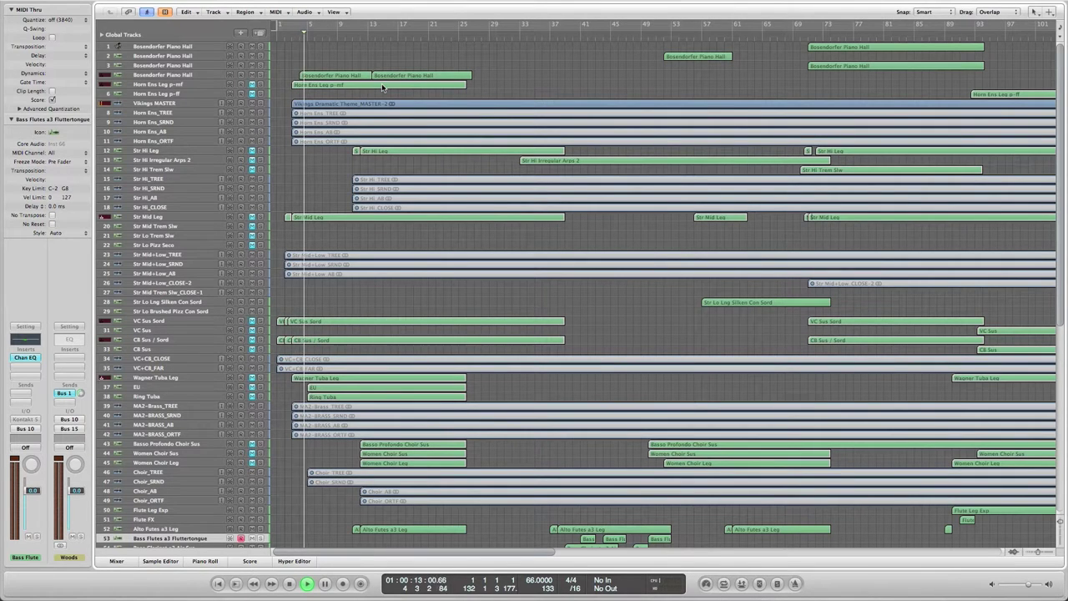
click(362, 85)
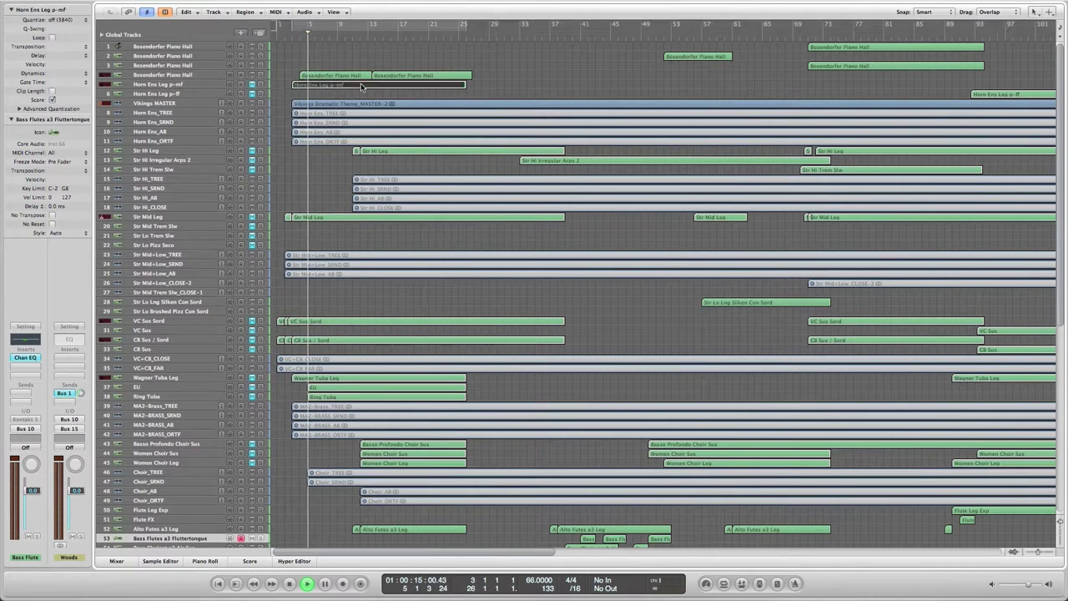
double_click(361, 86)
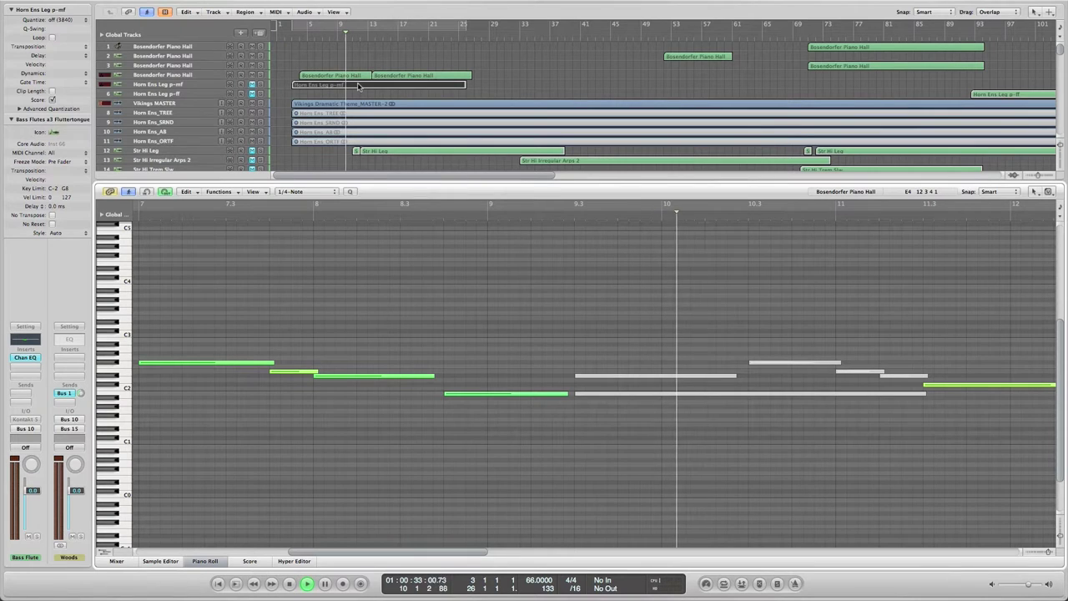
key(p)
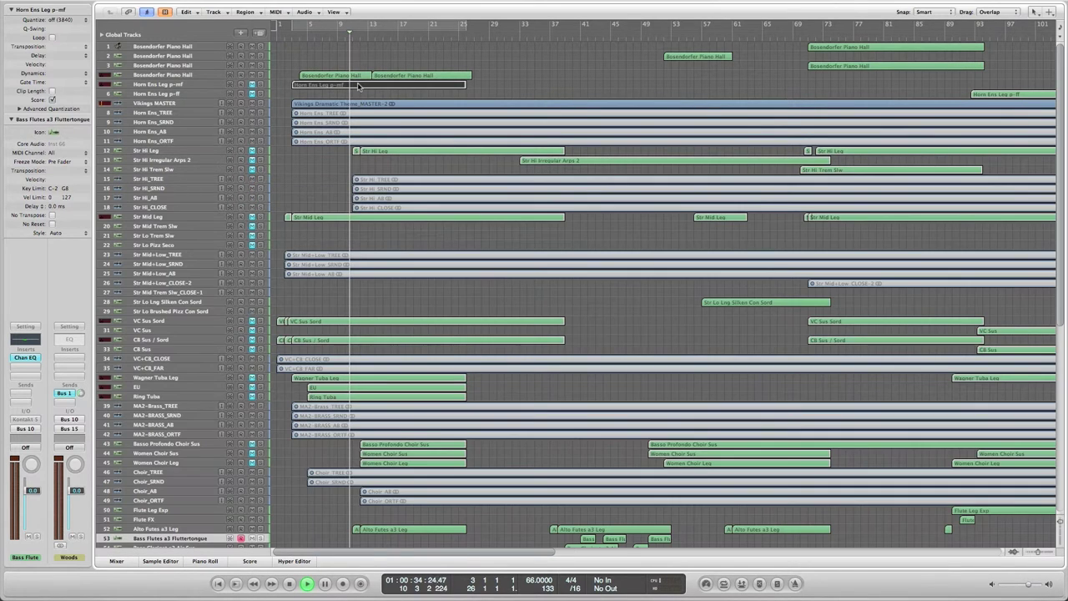
View the notes of the long Str Mid Leg region starting at bar 3 during playback, closing the note editor when done.
click(377, 218)
key(p)
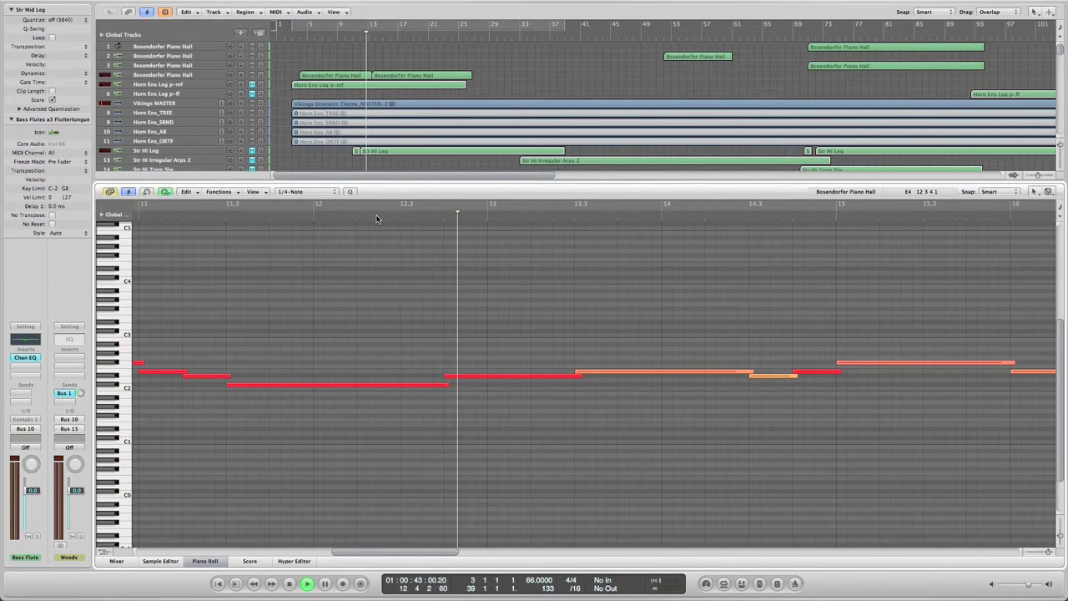
key(p)
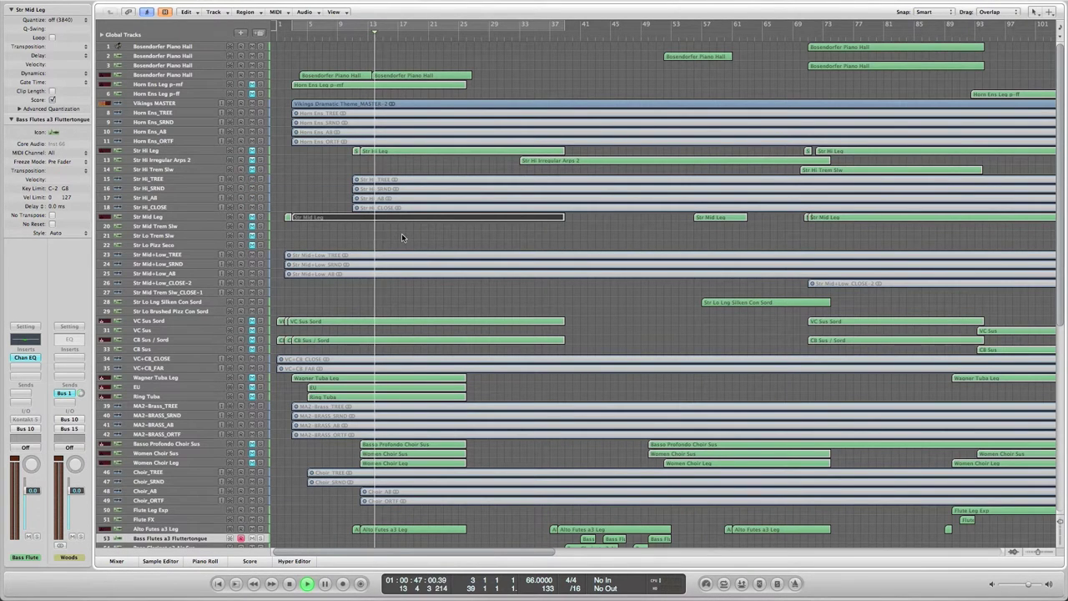
Examine the chord notes of the first Basso Profondo Choir Sus region in the Piano Roll, returning to the arrangement with nothing selected.
scroll(402, 236, down, 2)
scroll(401, 237, down, 1)
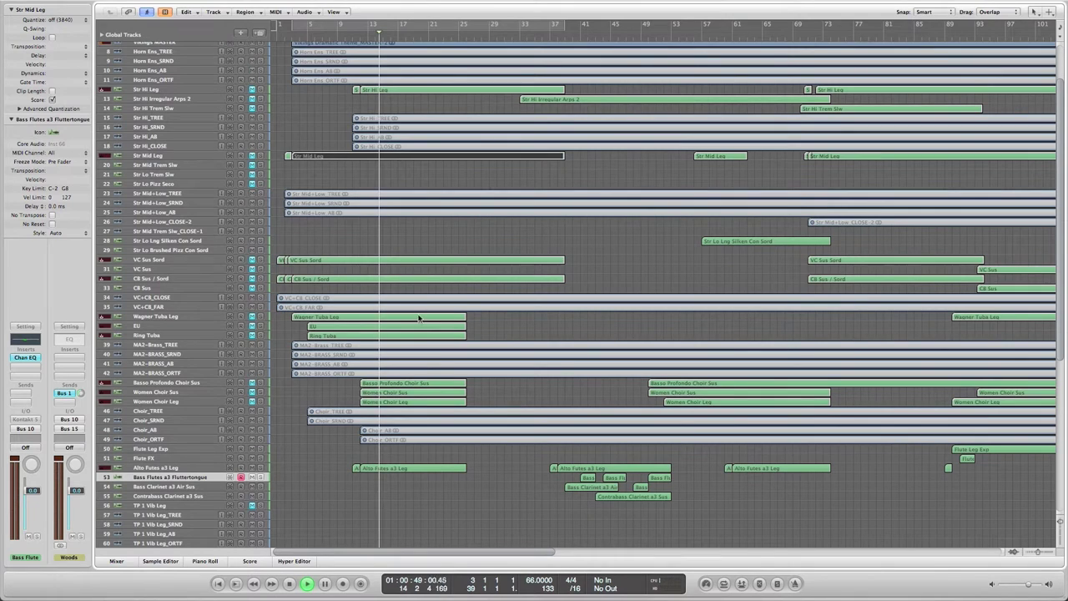
click(410, 385)
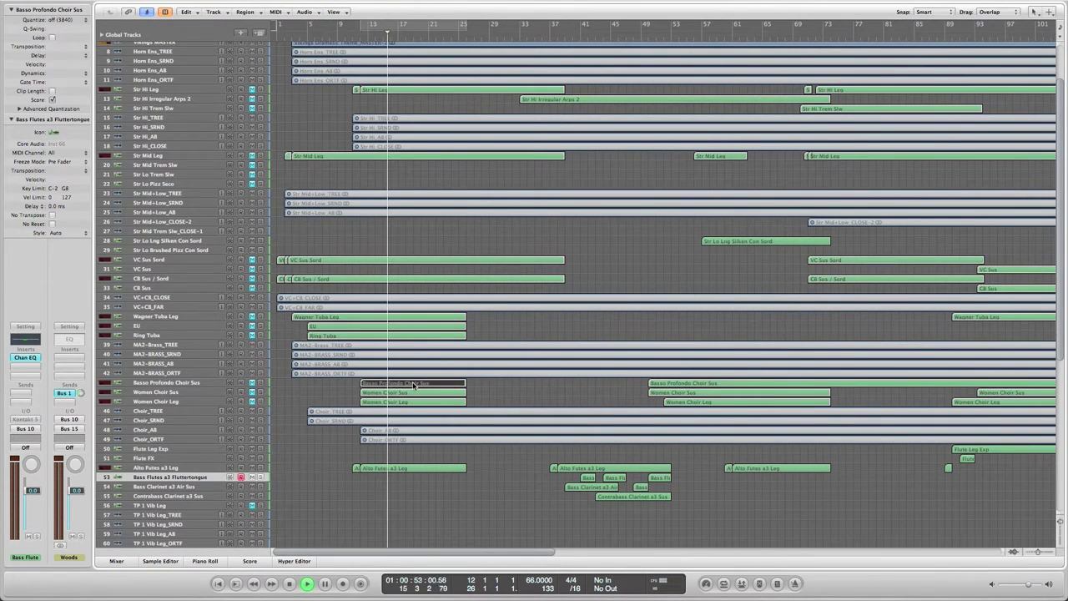
double_click(413, 385)
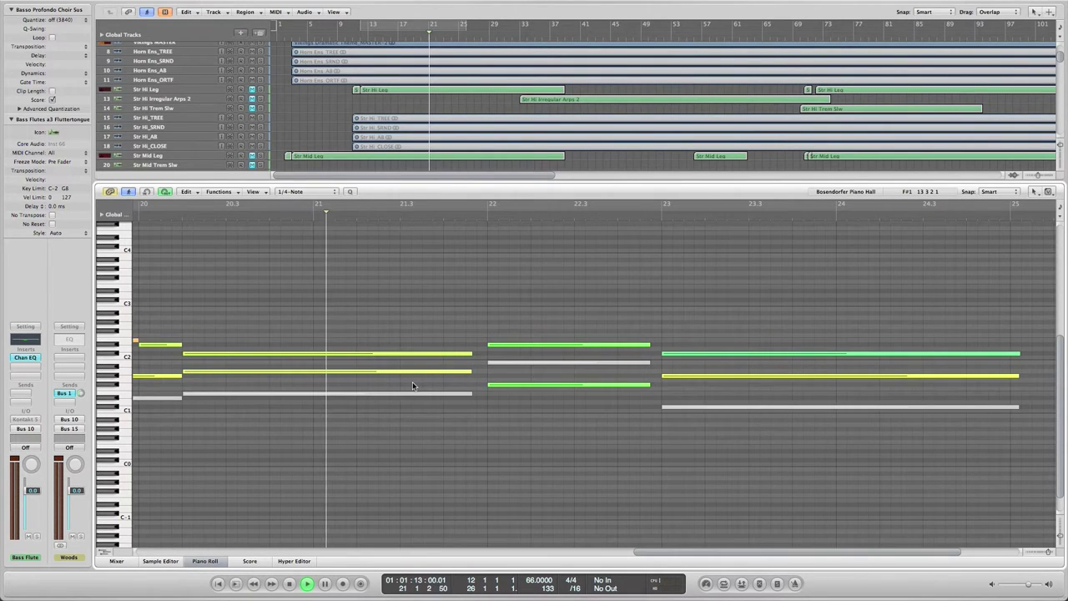
key(p)
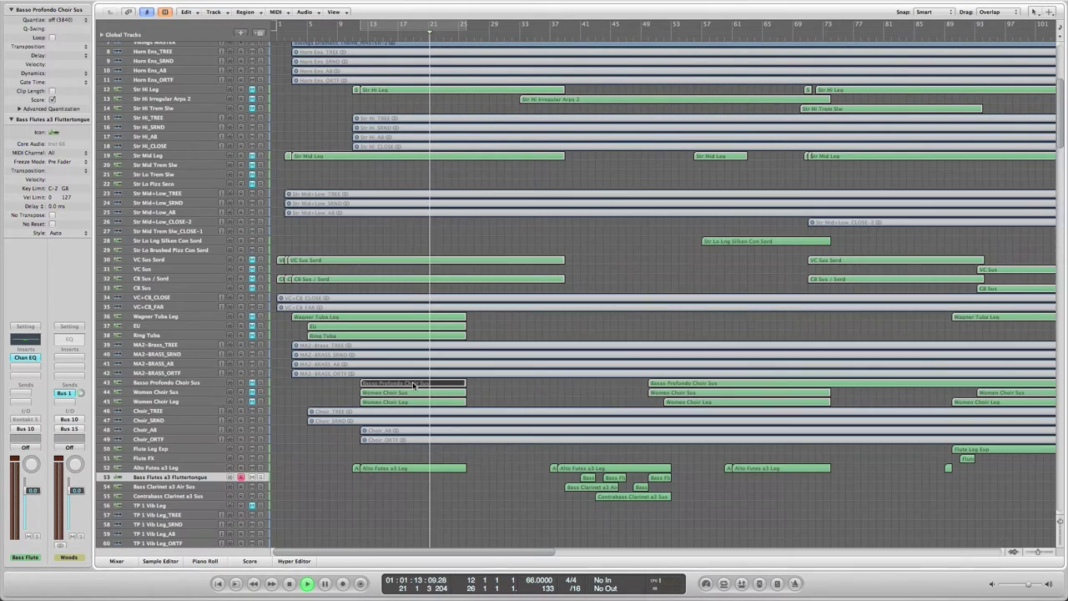
click(486, 385)
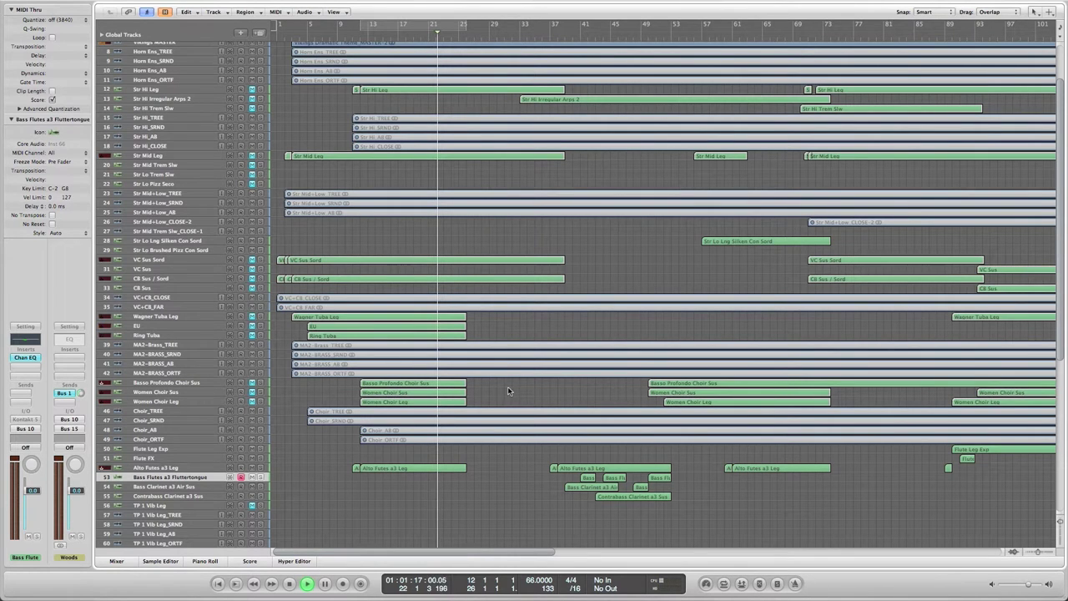
Survey the lower tracks, and follow the remaining notes of the first long Str Mid Leg region in the Piano Roll.
scroll(509, 387, down, 3)
scroll(511, 387, down, 8)
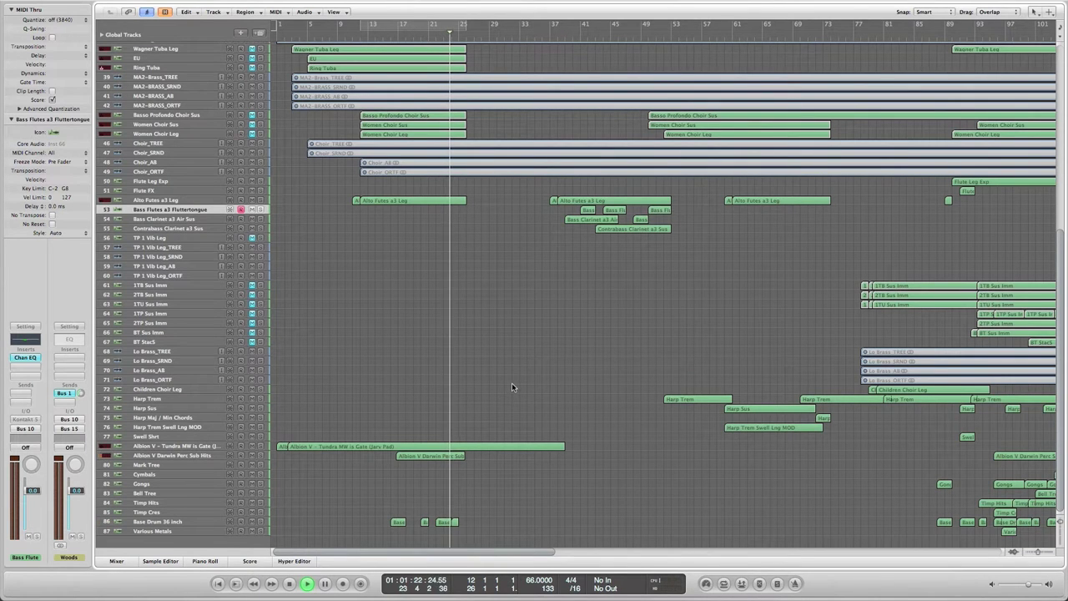
scroll(511, 386, up, 3)
scroll(513, 387, up, 6)
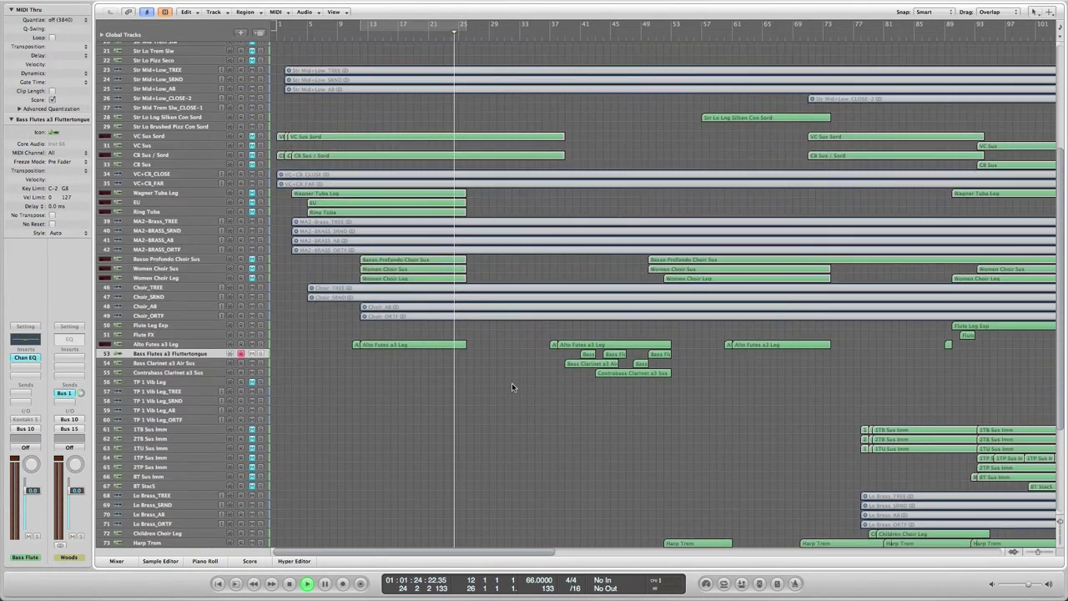
scroll(513, 387, up, 3)
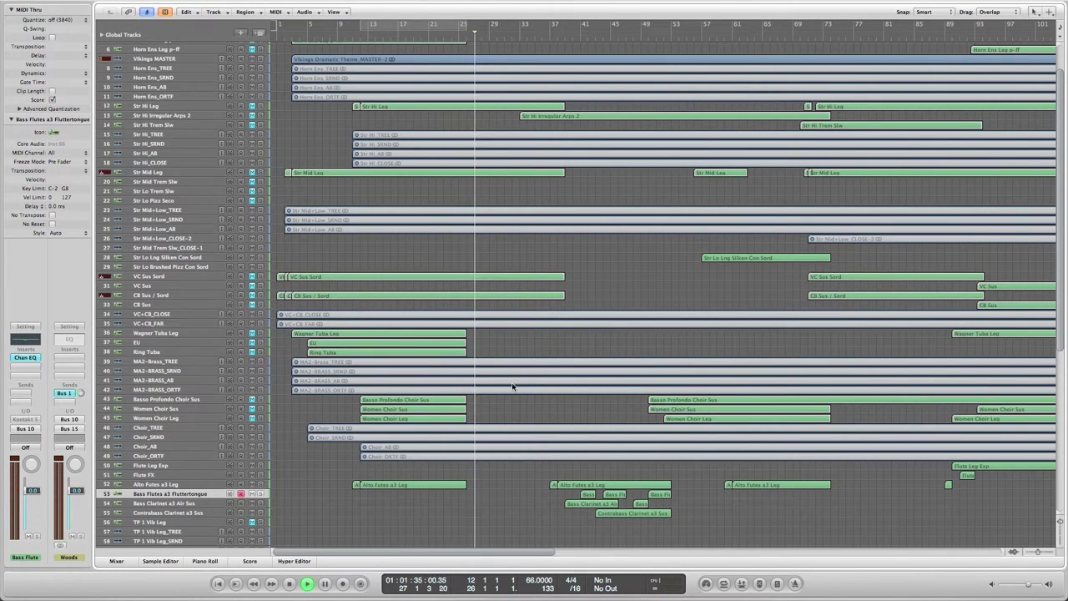
scroll(511, 386, up, 3)
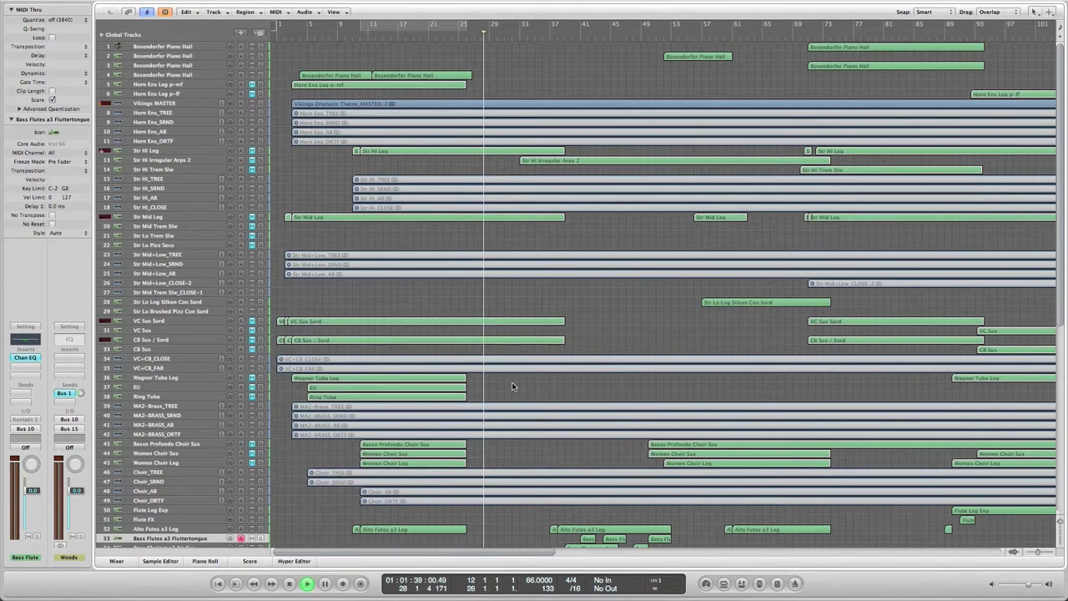
click(535, 219)
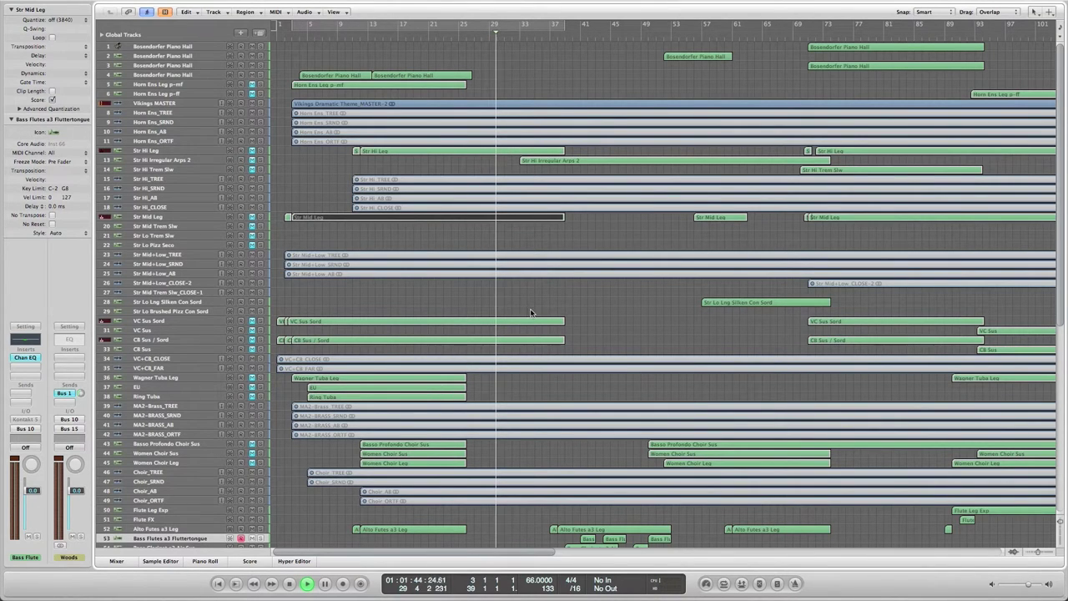
key(p)
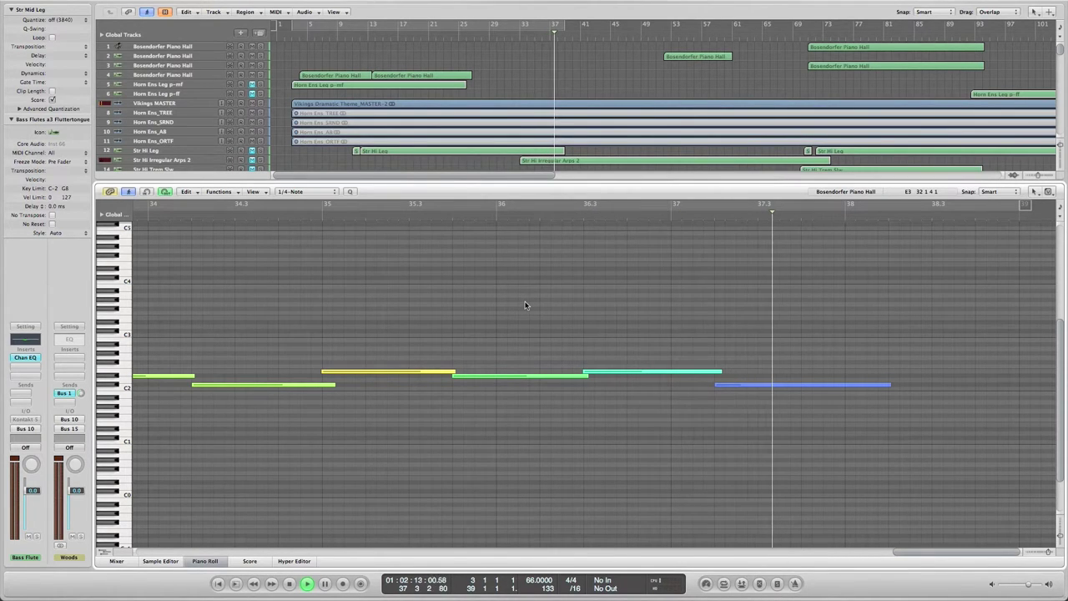
key(p)
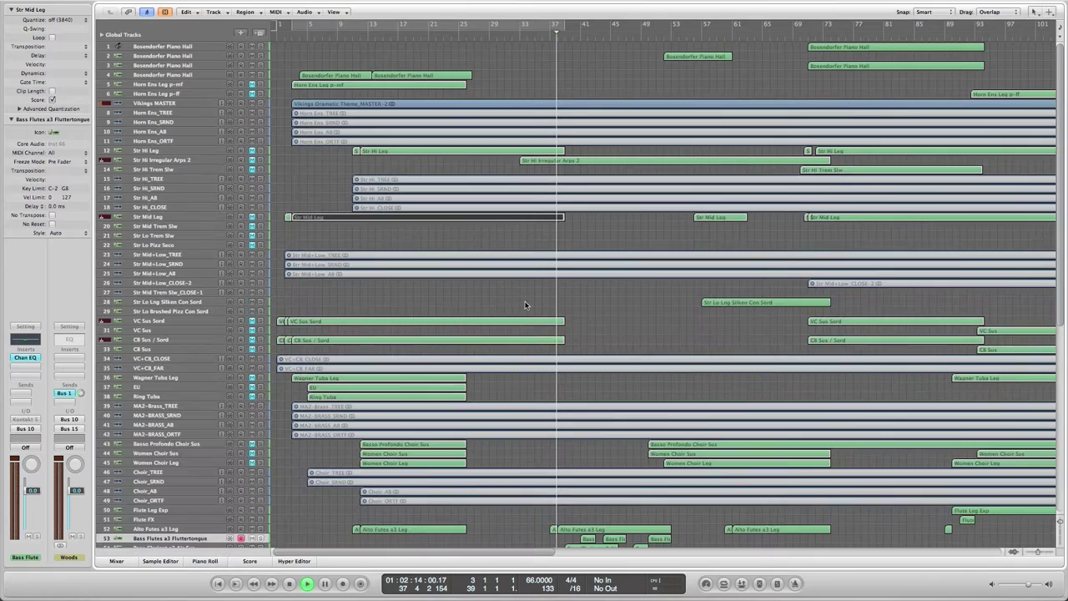
click(635, 237)
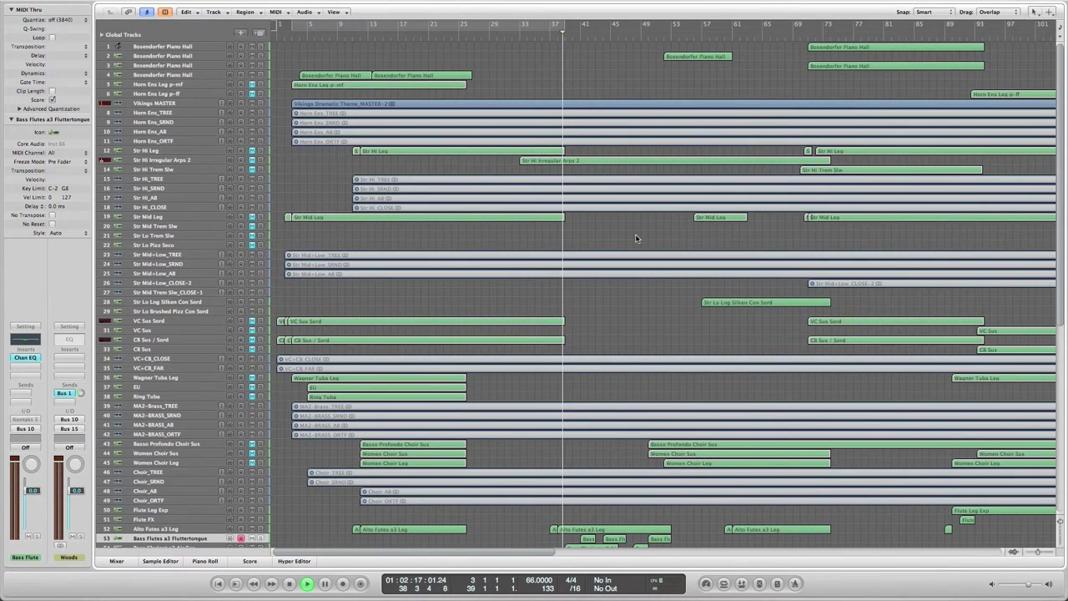
Examine the melody notes of the Alto Futes a3 Leg region starting at bar 38 in the Piano Roll during playback.
scroll(608, 205, down, 5)
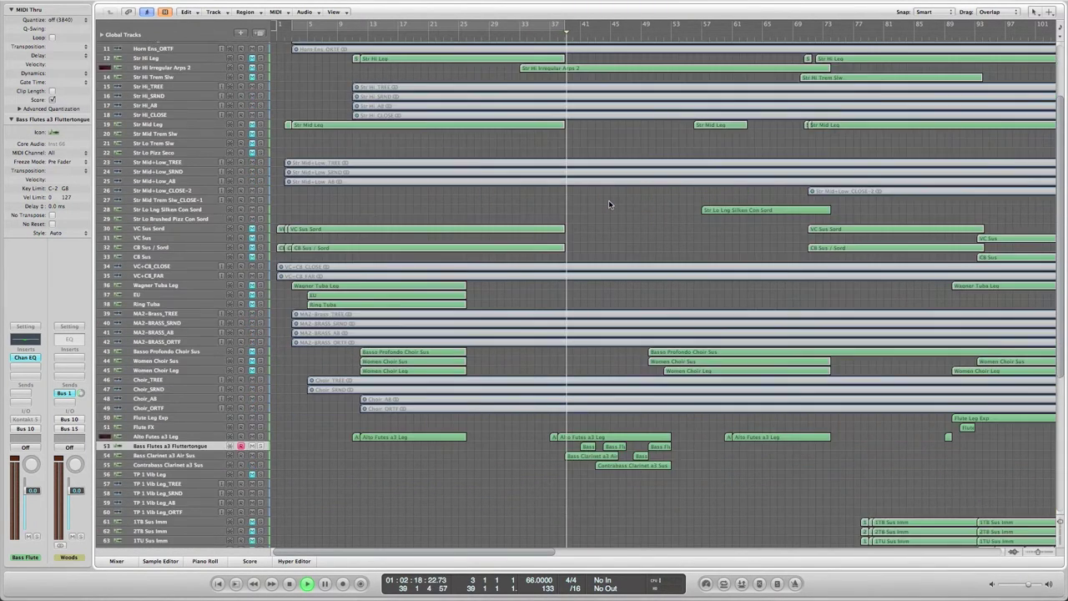
scroll(608, 199, down, 4)
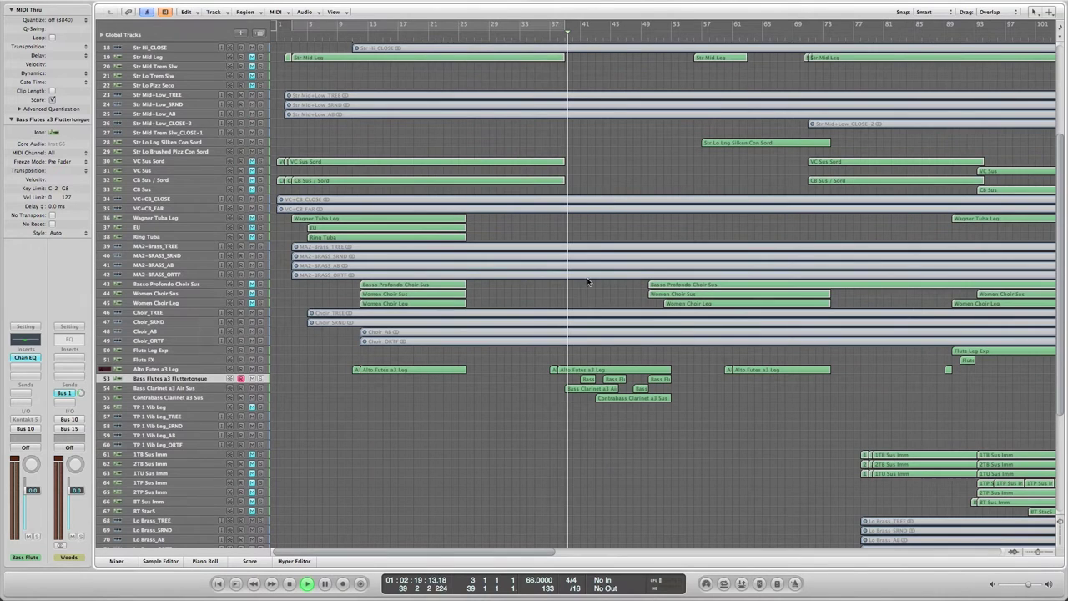
click(603, 370)
key(p)
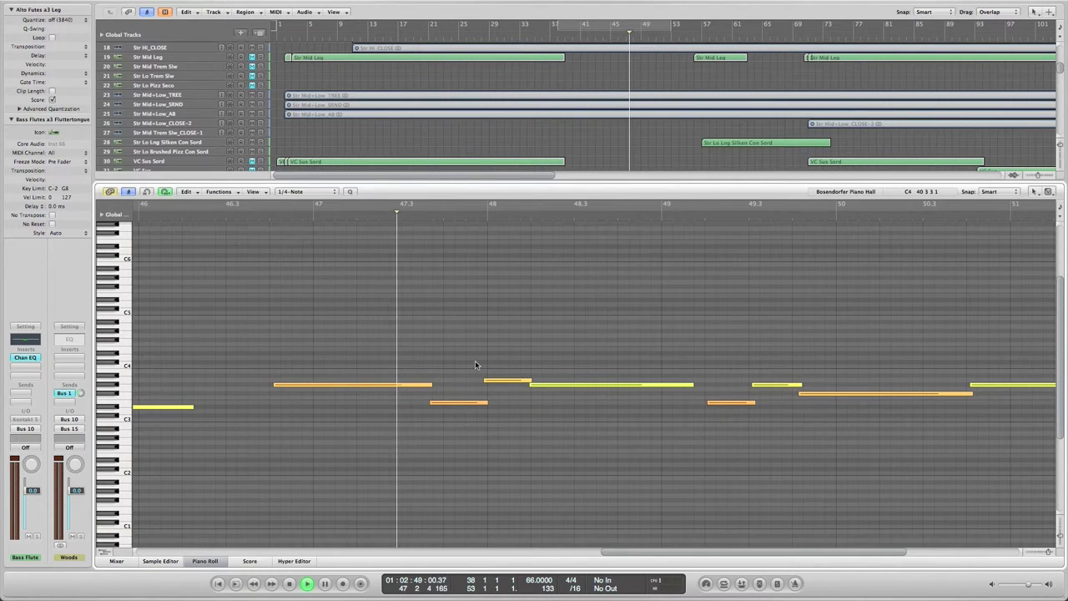
key(p)
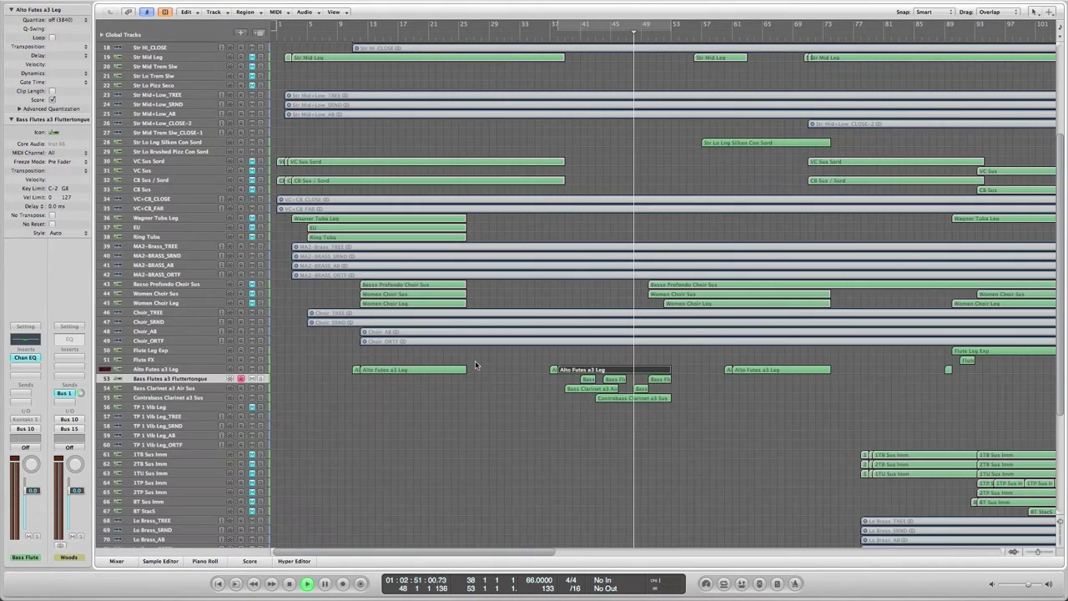
Inspect the notes of the Contrabass Clarinet a3 Sus region and of the last Bass Flutes a3 Fluttertongue region at bar 50.
click(644, 399)
key(p)
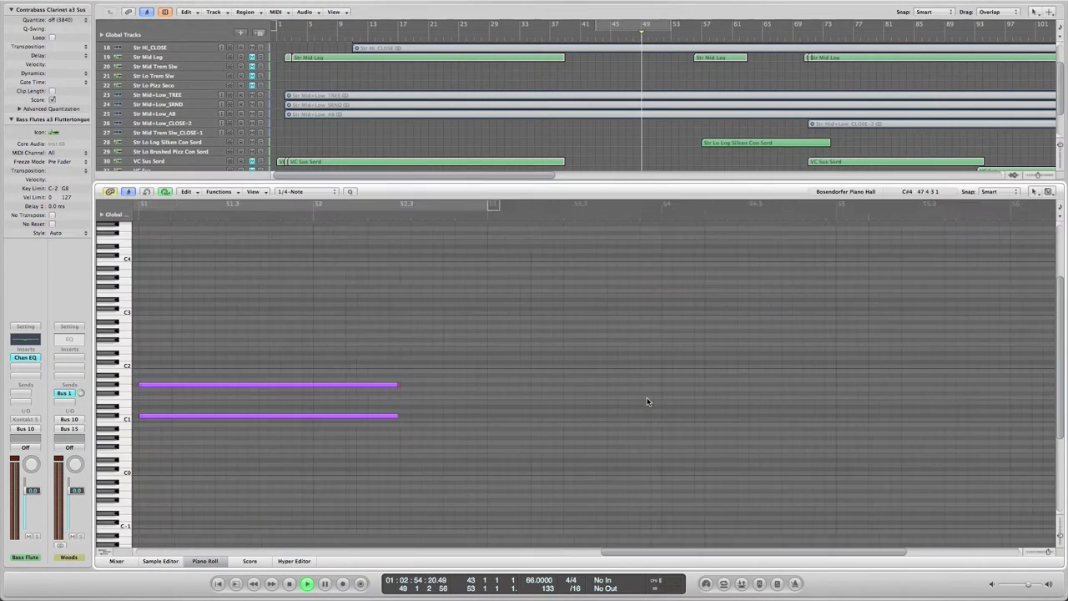
key(p)
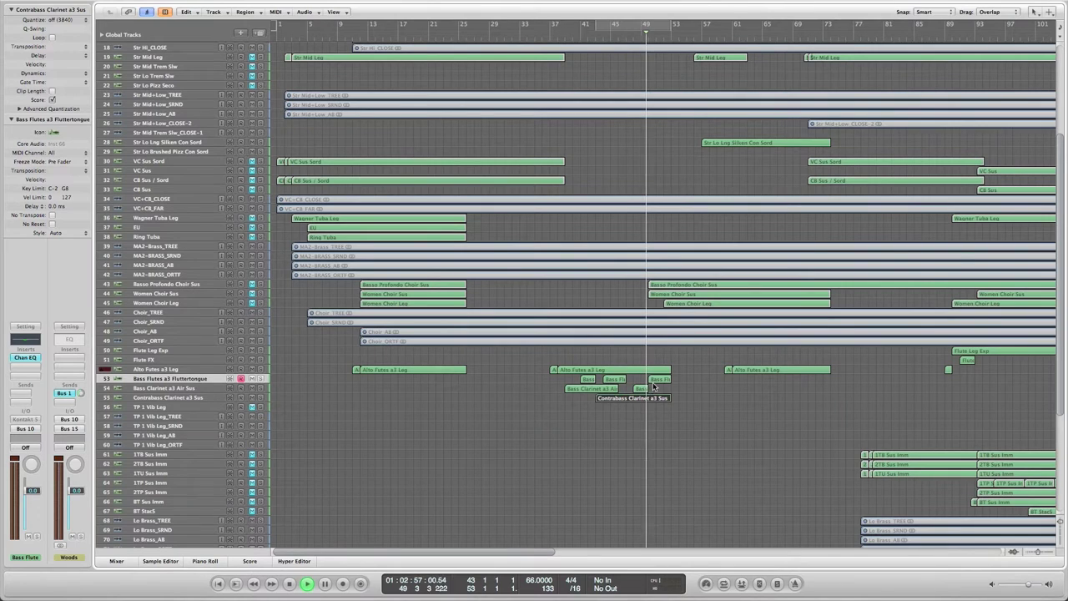
click(657, 380)
key(p)
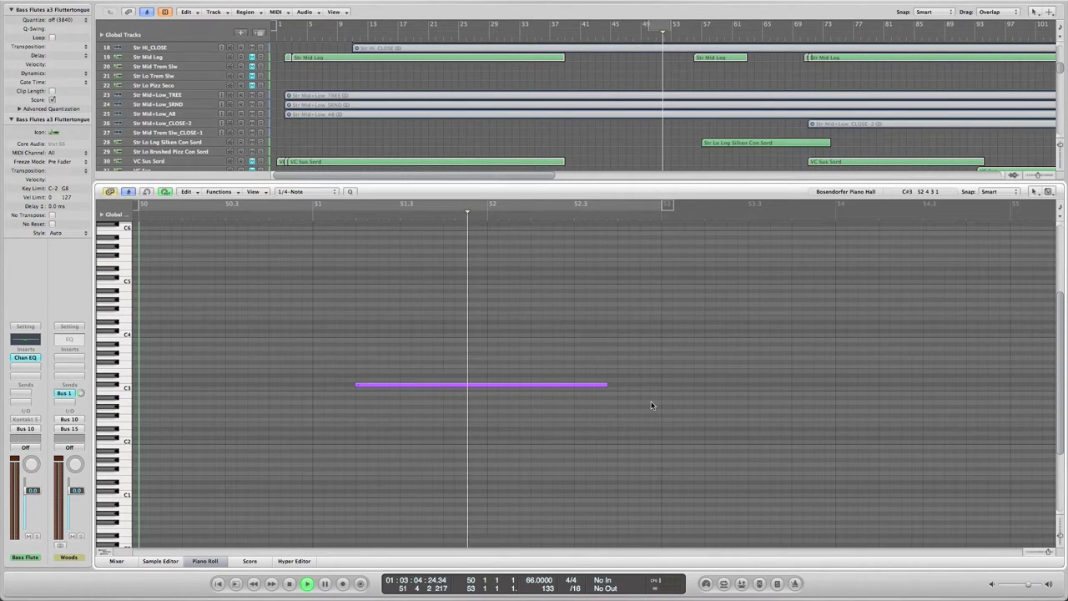
key(p)
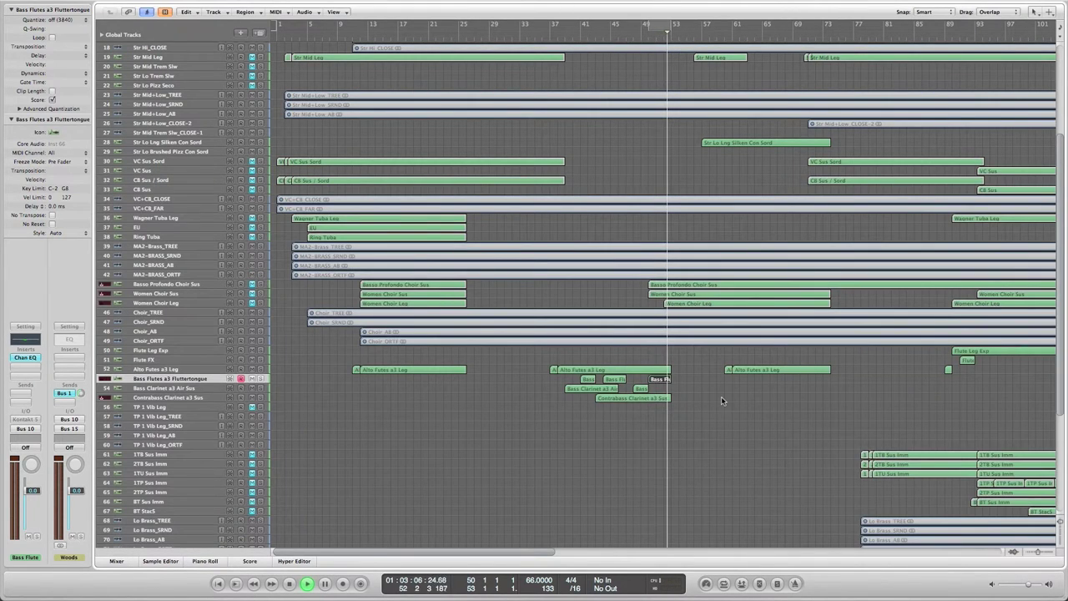
Examine the notes of the first Harp Trem region, starting at bar 52, in the Piano Roll and return to the arrangement.
scroll(716, 377, right, 5)
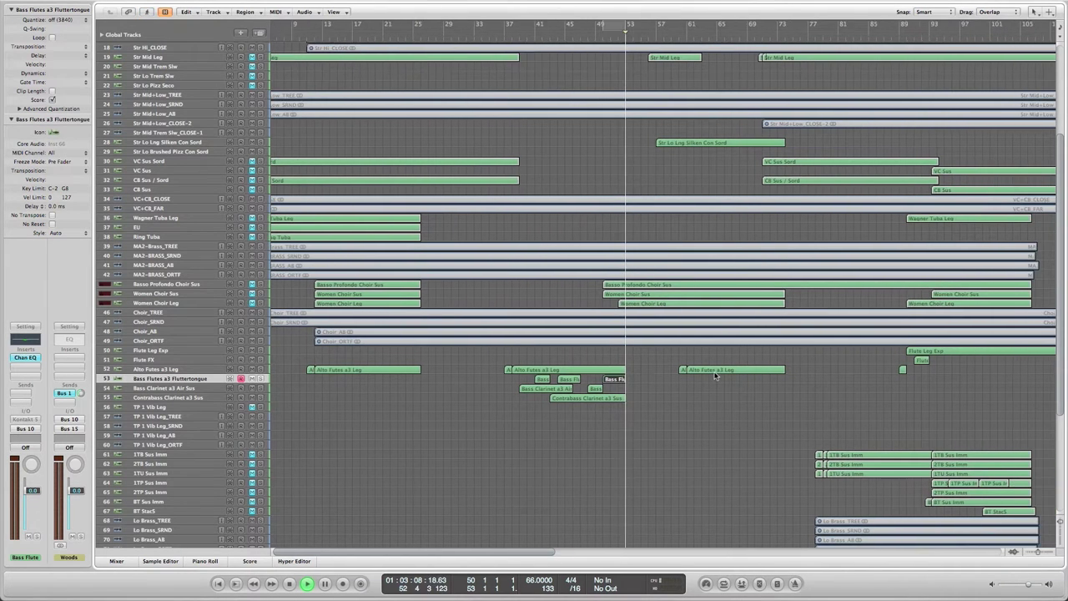
scroll(716, 378, up, 3)
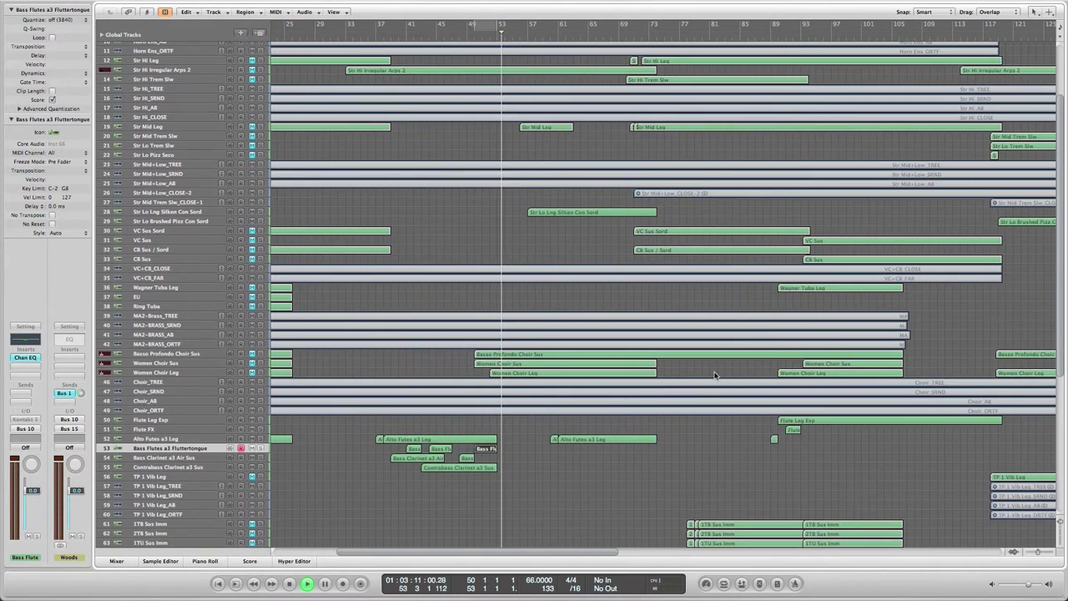
scroll(715, 376, right, 1)
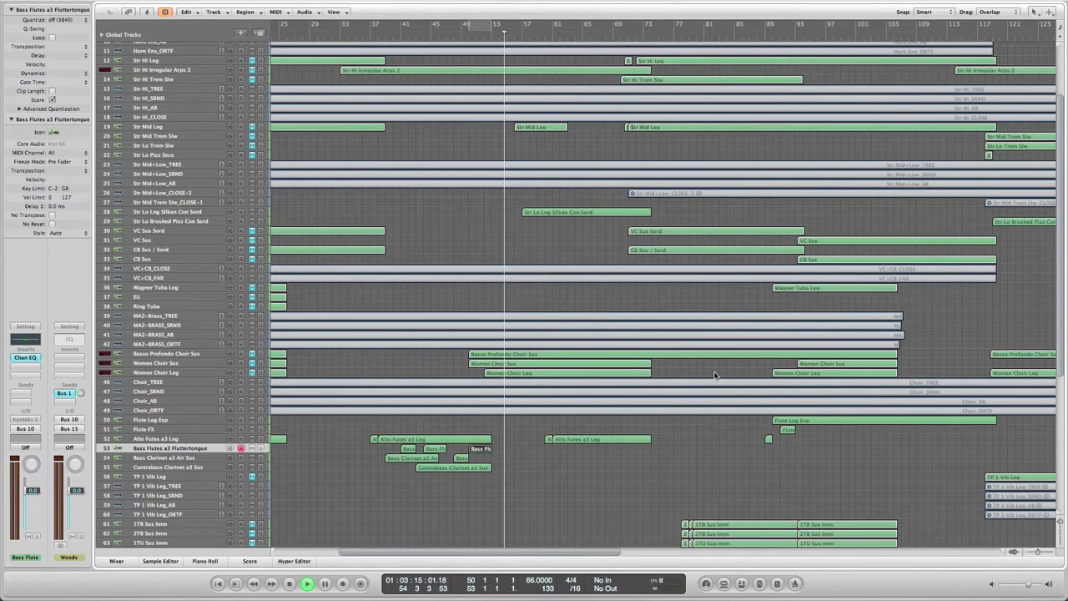
scroll(711, 374, down, 8)
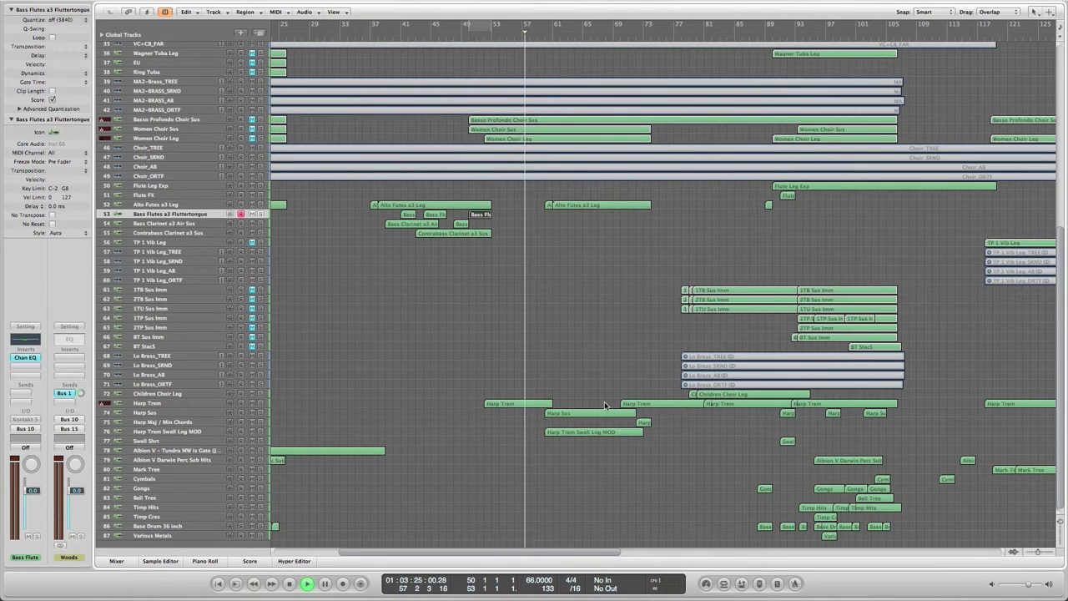
double_click(541, 406)
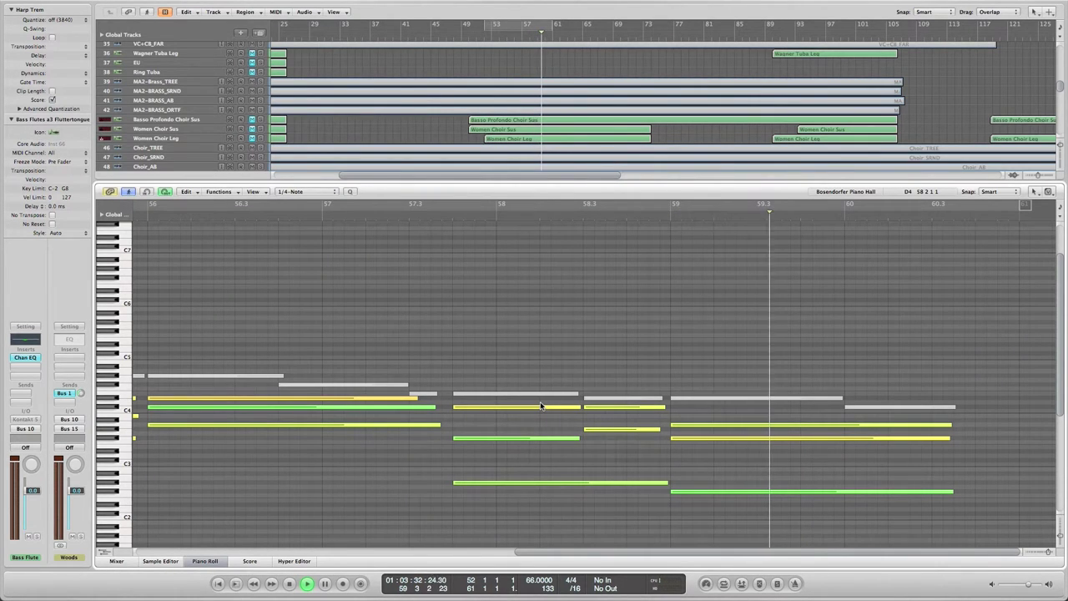
key(p)
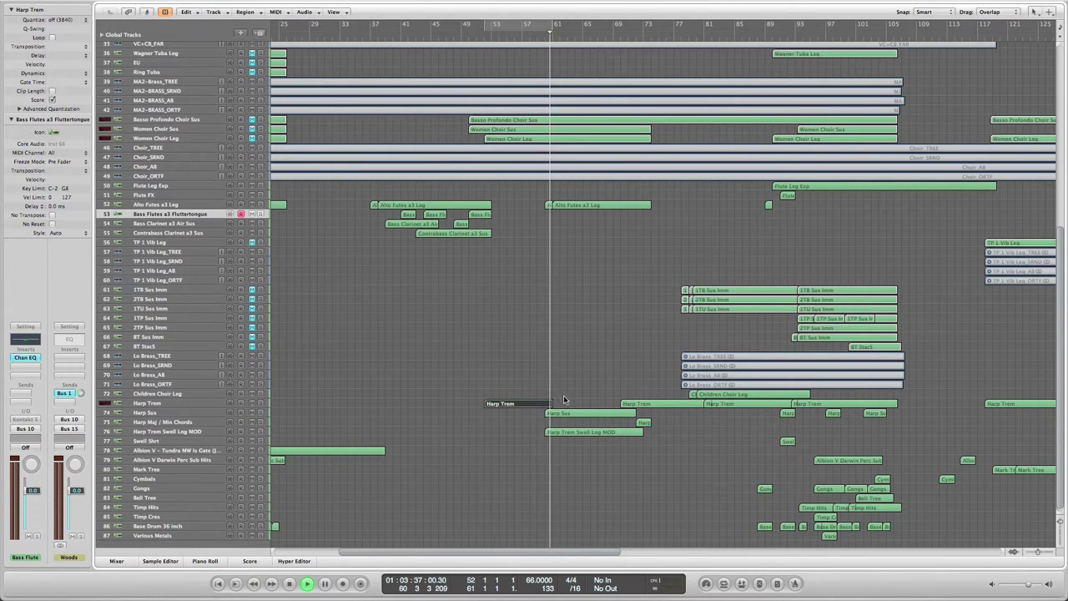
Open the Harp Sus region starting at bar 60 in the Piano Roll to follow its notes during playback.
click(596, 415)
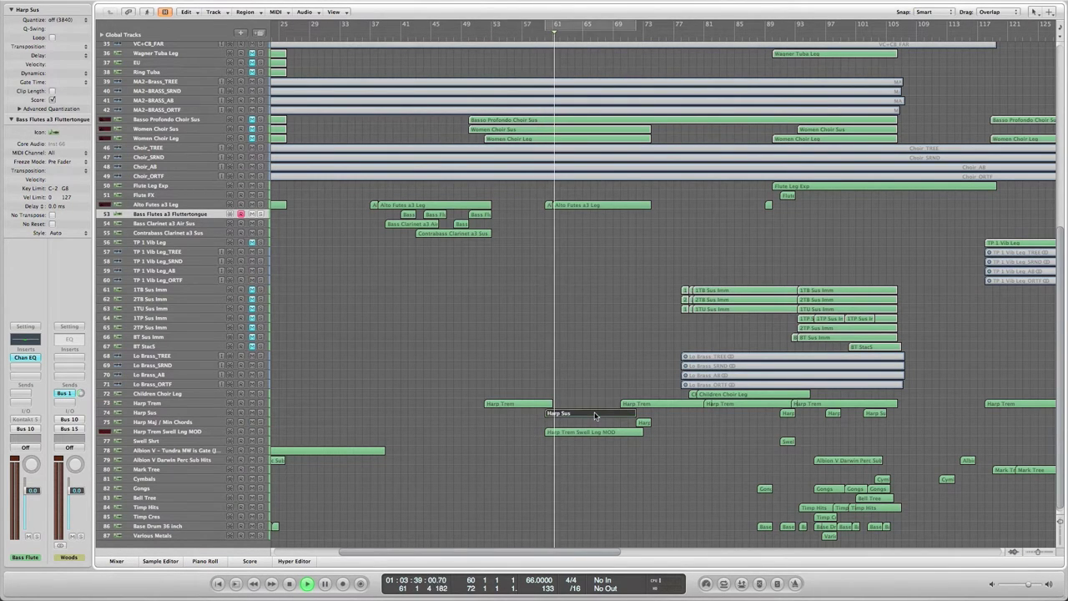
double_click(595, 415)
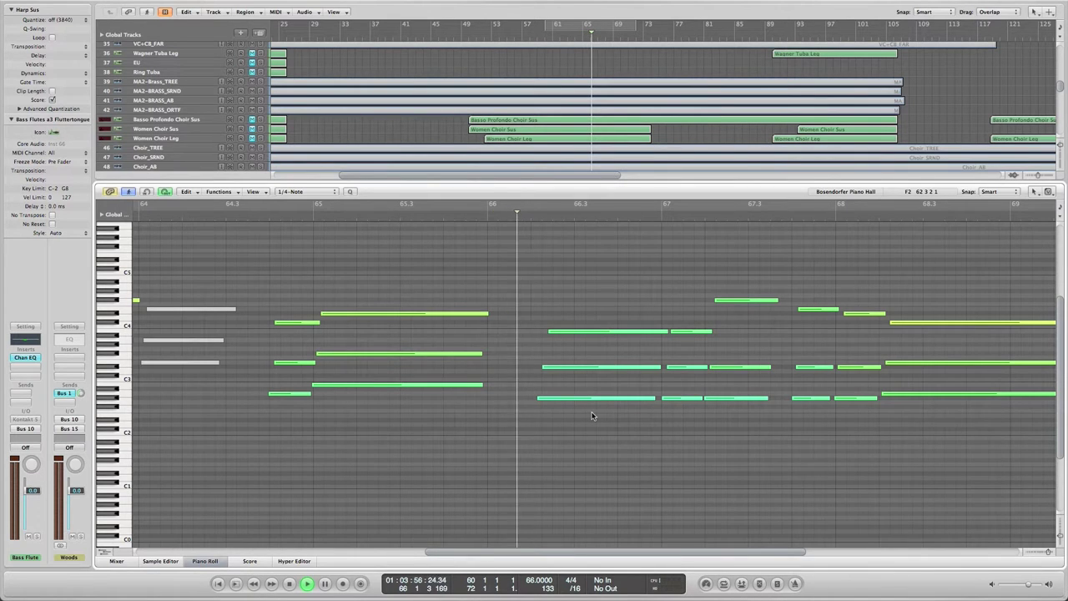
Examine the notes of the Str Lo Lng Silken Con Sord region starting at bar 57 in the Piano Roll and return to the arrangement.
key(p)
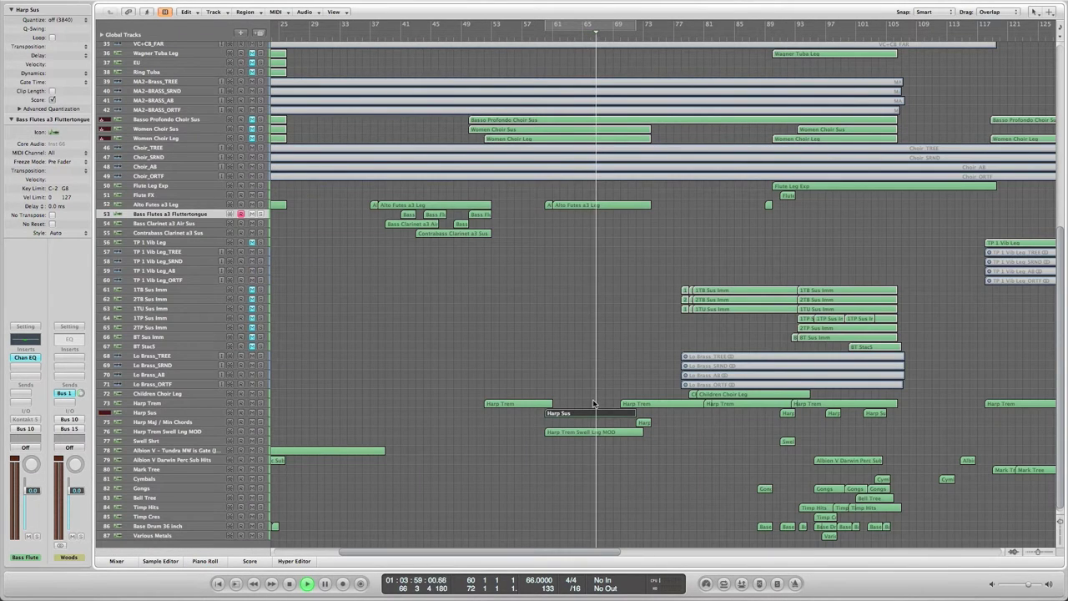
scroll(593, 402, up, 10)
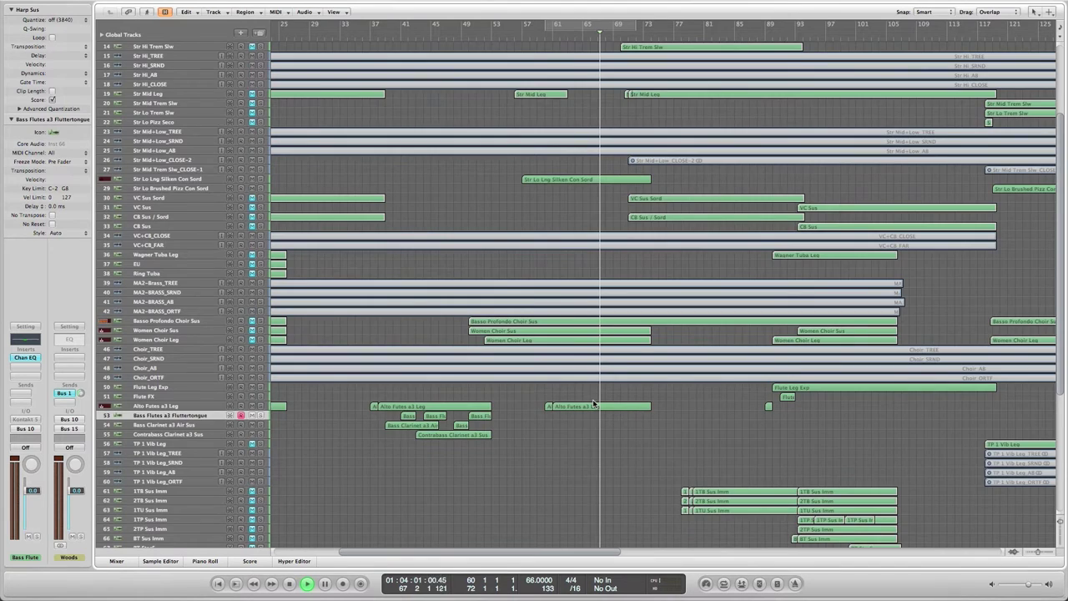
scroll(592, 405, up, 5)
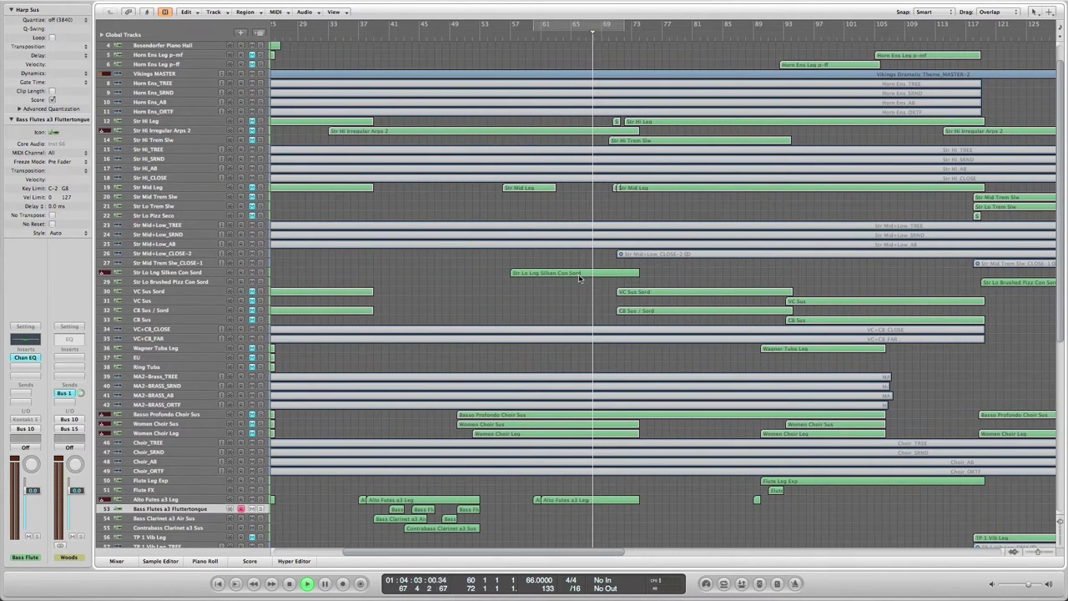
click(581, 278)
double_click(581, 278)
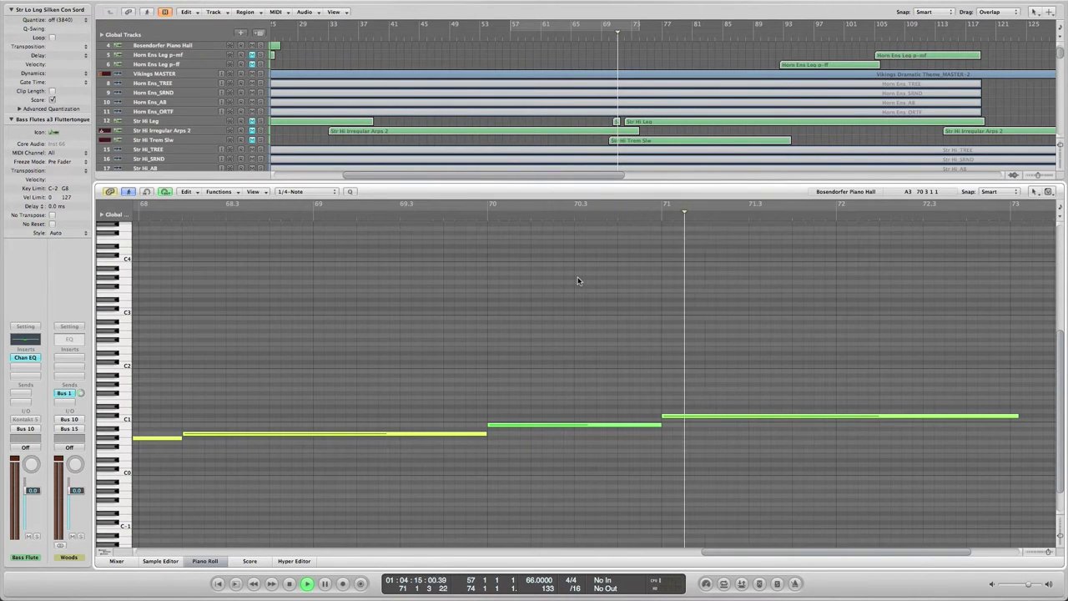
key(p)
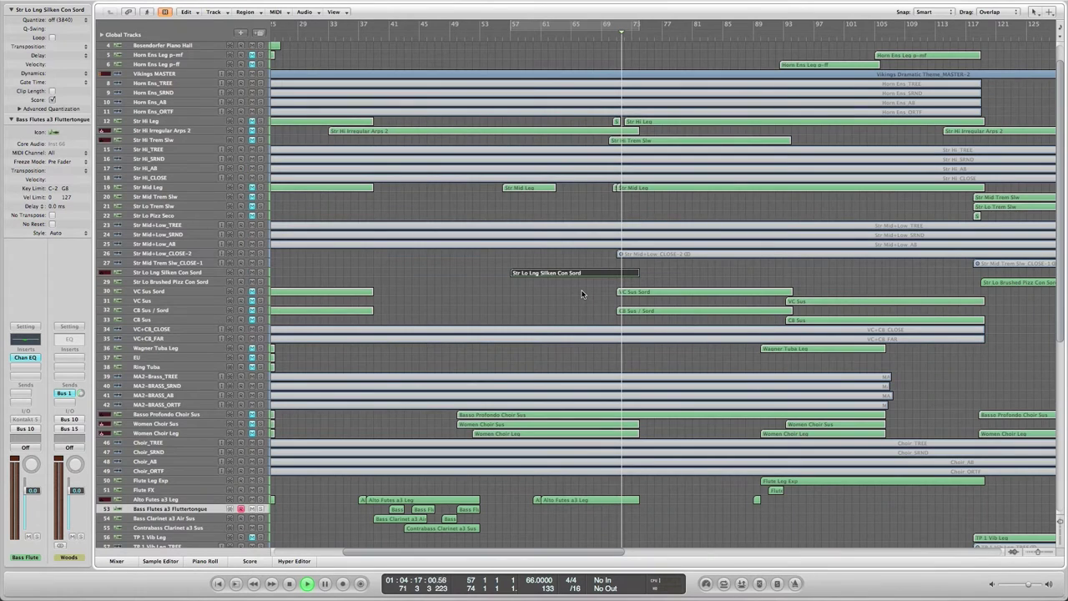
click(582, 293)
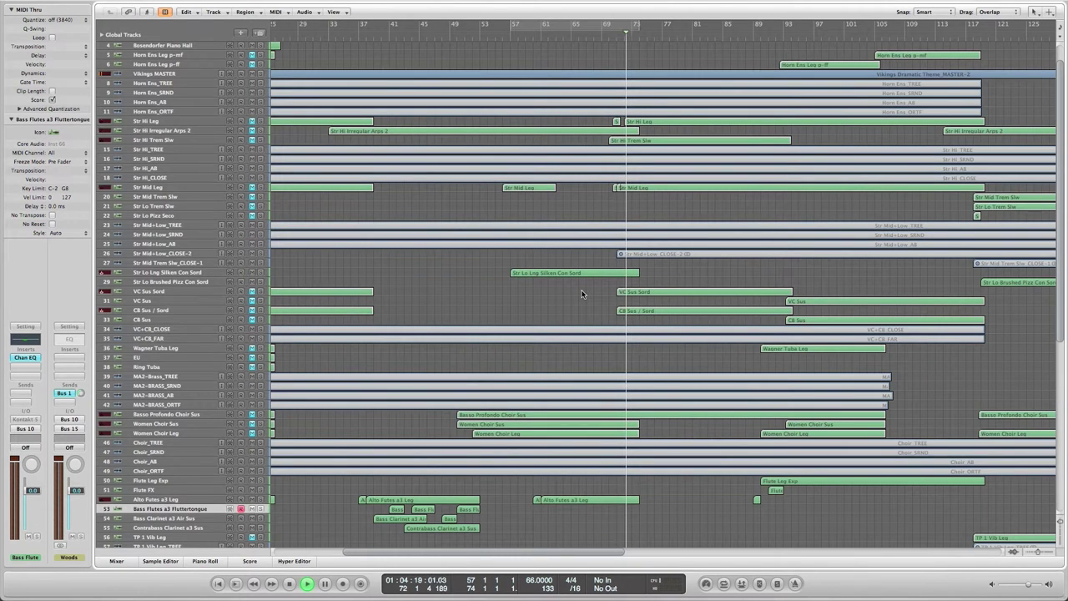
Check the longer Children Choir Leg region starting at bar 80 in the Piano Roll and close the editor again.
scroll(582, 294, right, 5)
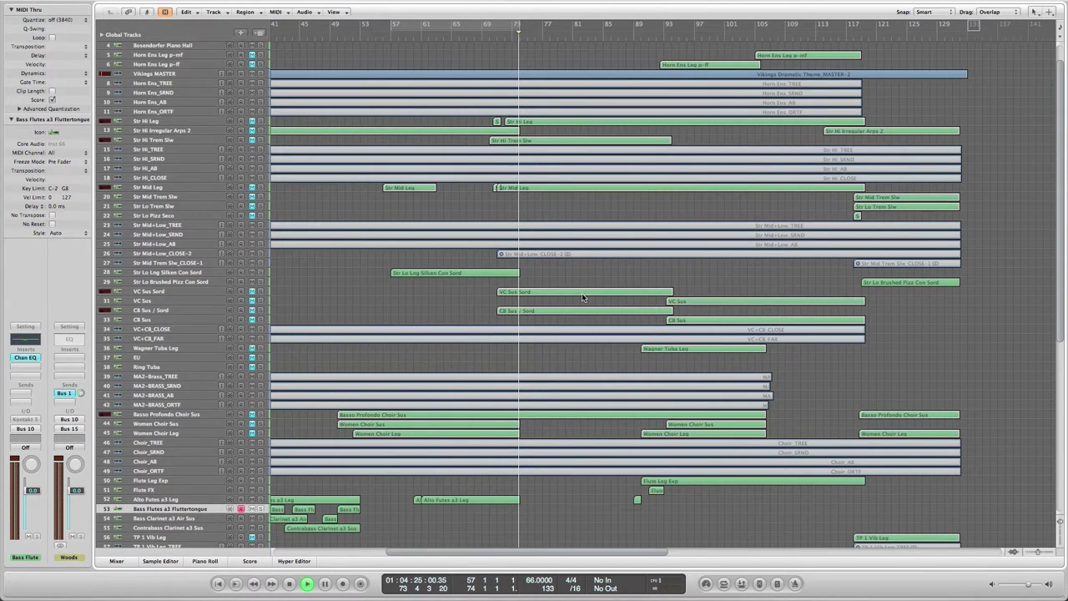
scroll(583, 297, down, 3)
scroll(583, 298, down, 3)
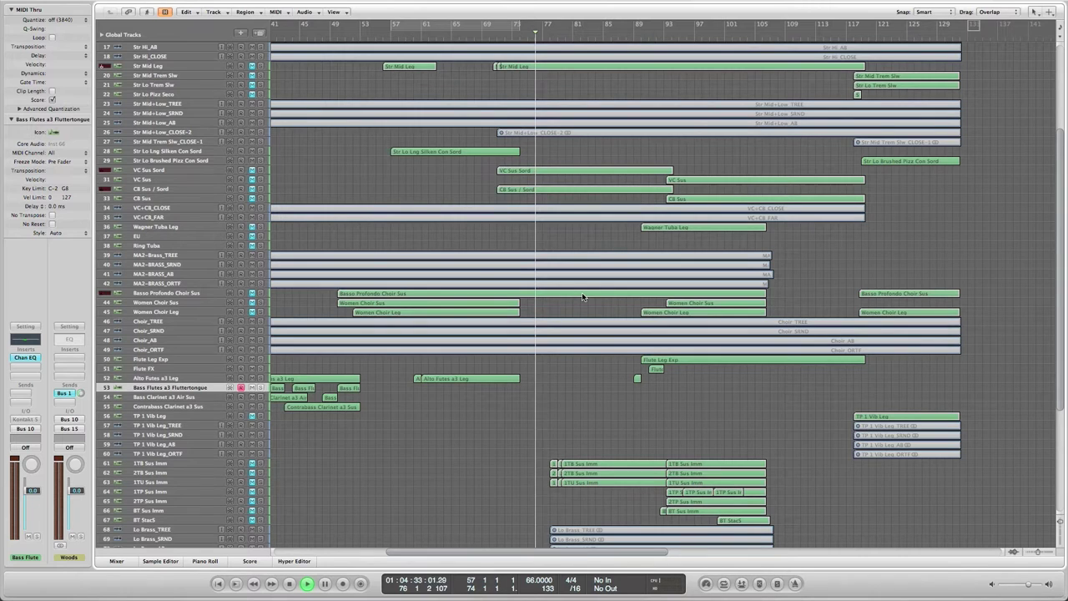
scroll(582, 293, down, 3)
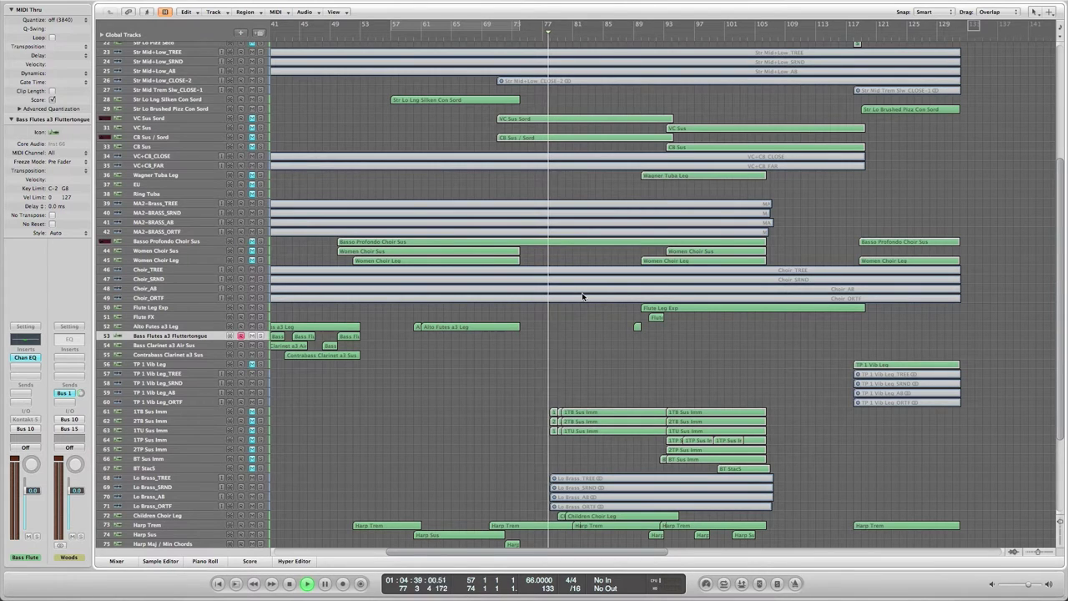
scroll(583, 296, down, 5)
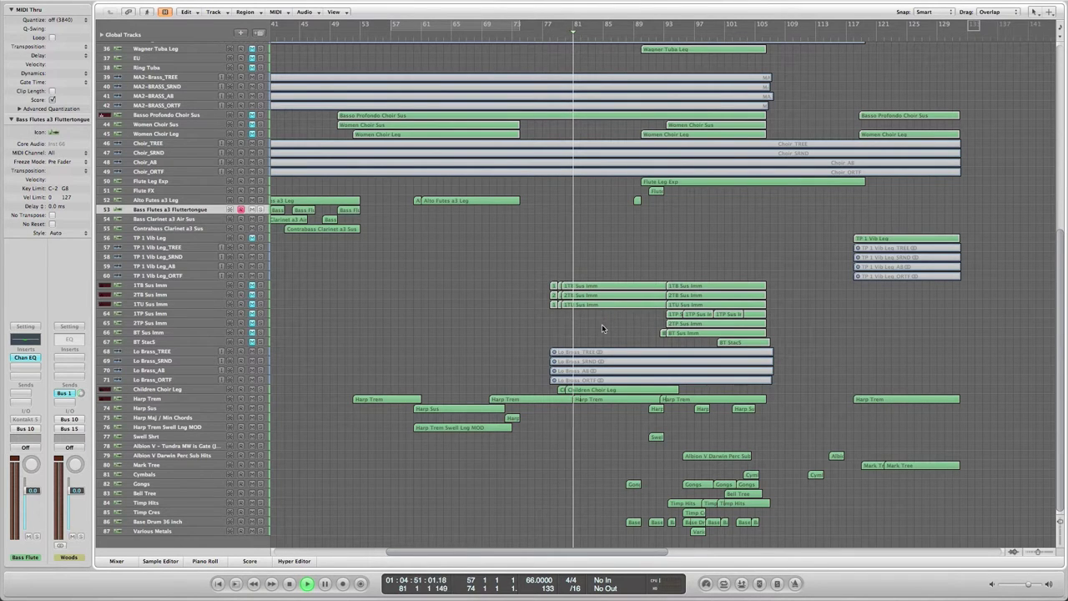
click(609, 389)
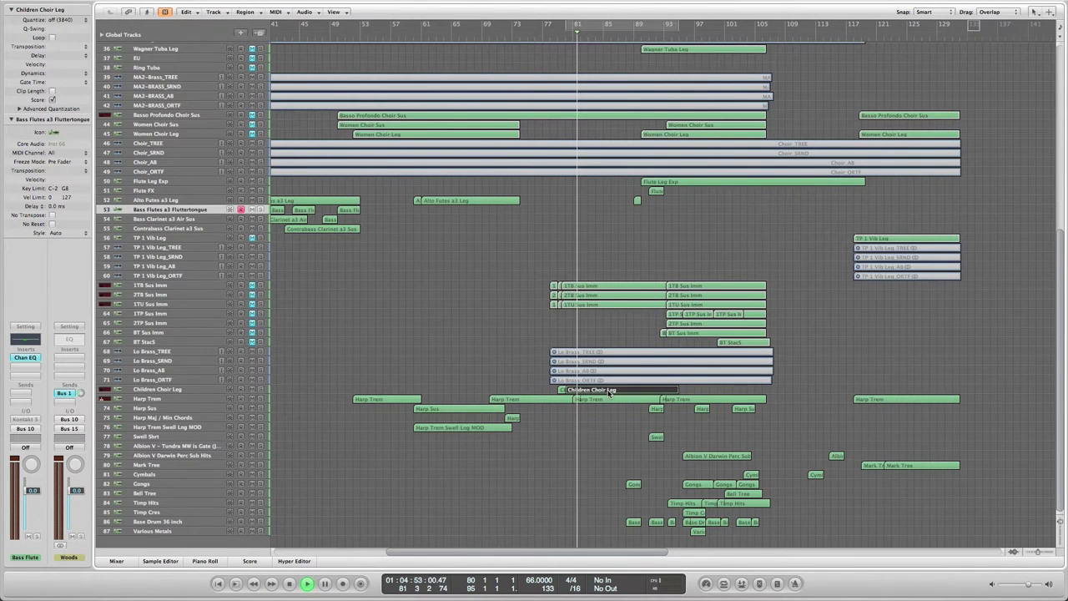
key(p)
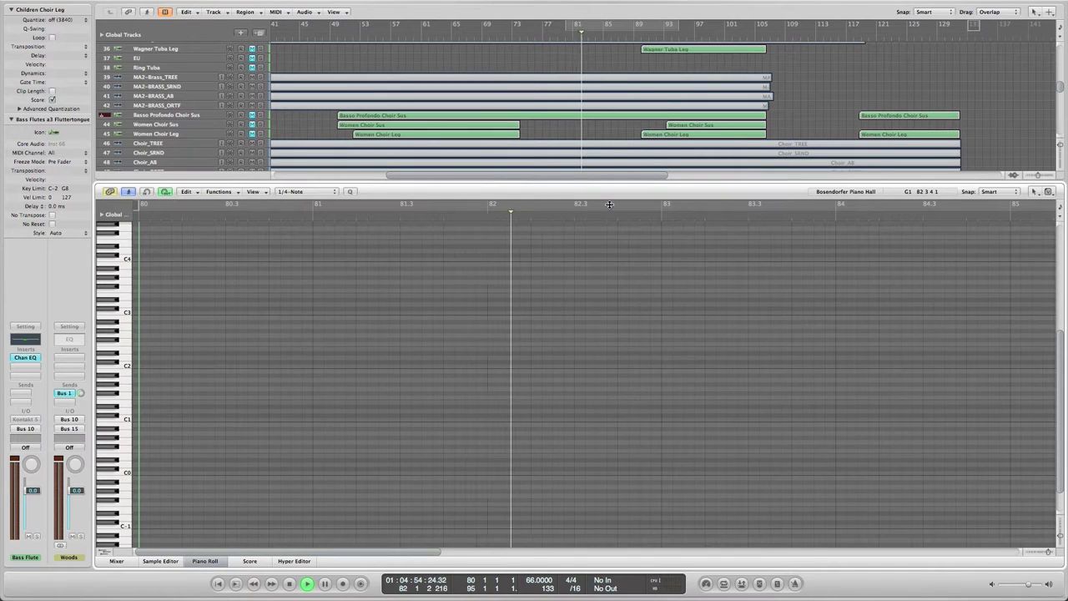
key(p)
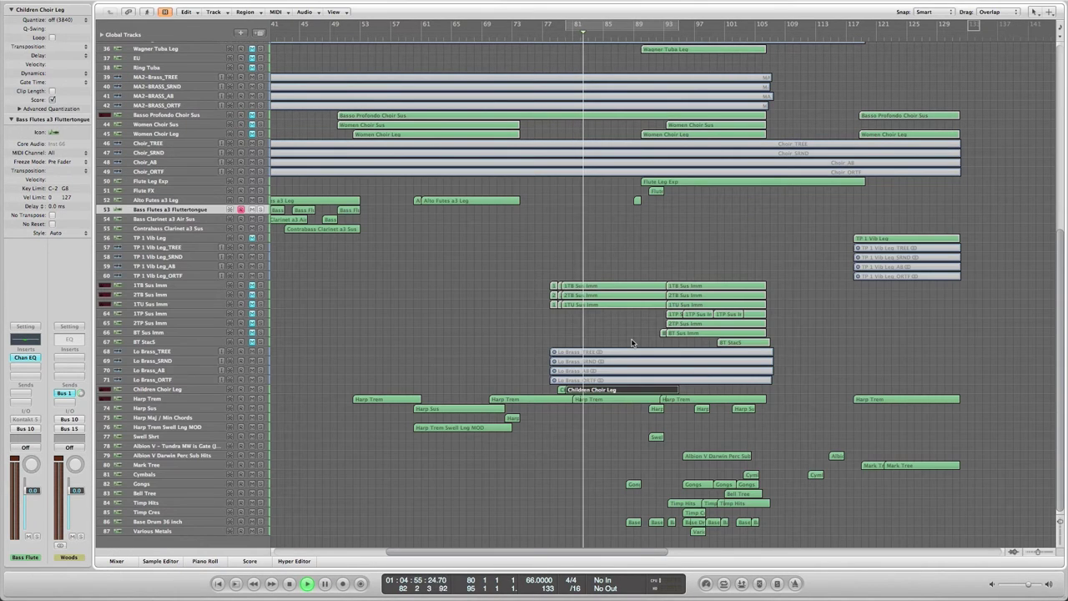
Select both Children Choir Leg parts from bar 79, follow the melody notes in the Piano Roll during playback, and return to the arrangement.
shift+click(670, 392)
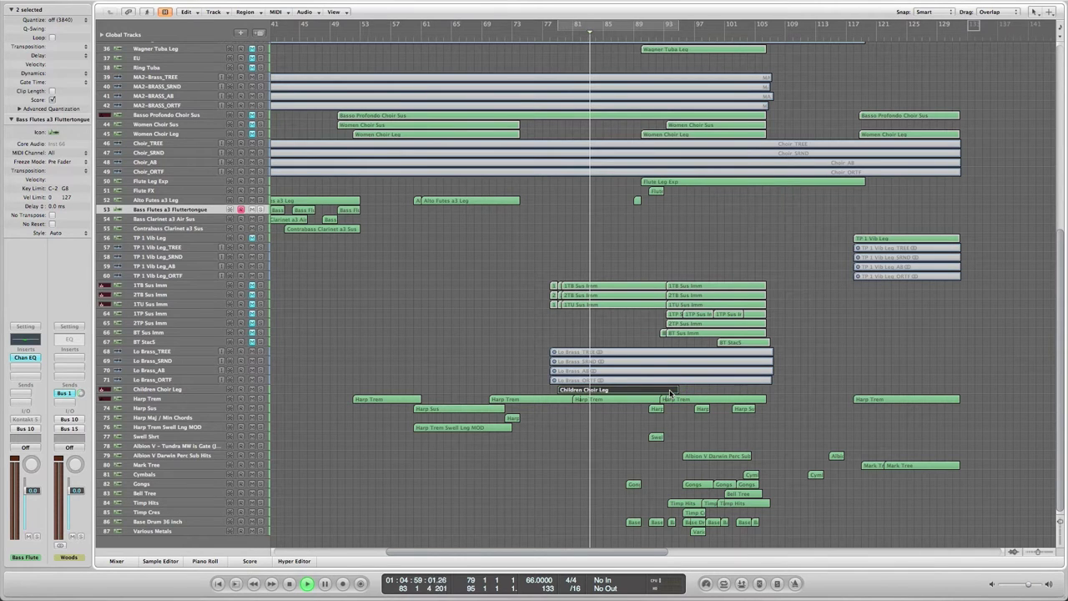
click(668, 393)
key(p)
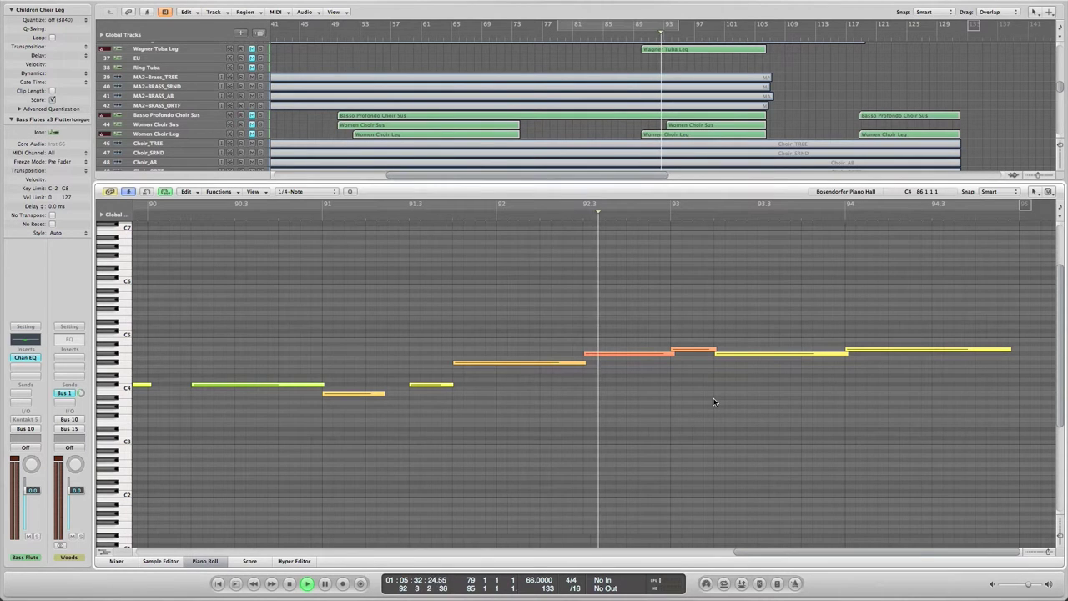
key(p)
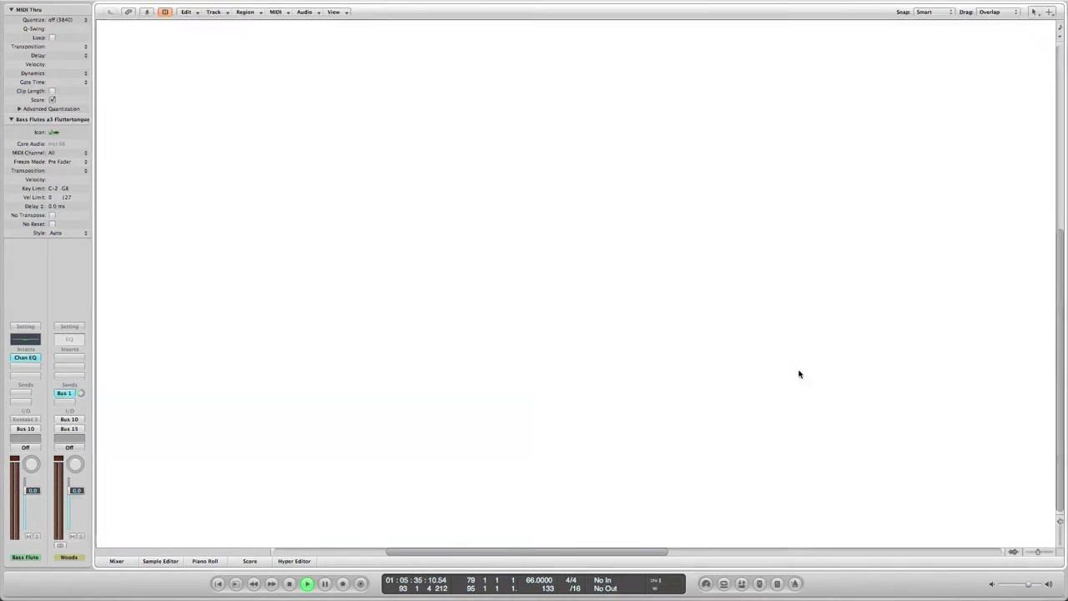
click(797, 373)
Examine the notes of the 1TB Sus Imm region starting at bar 93 in the Piano Roll during playback and return to the arrangement.
scroll(795, 374, right, 5)
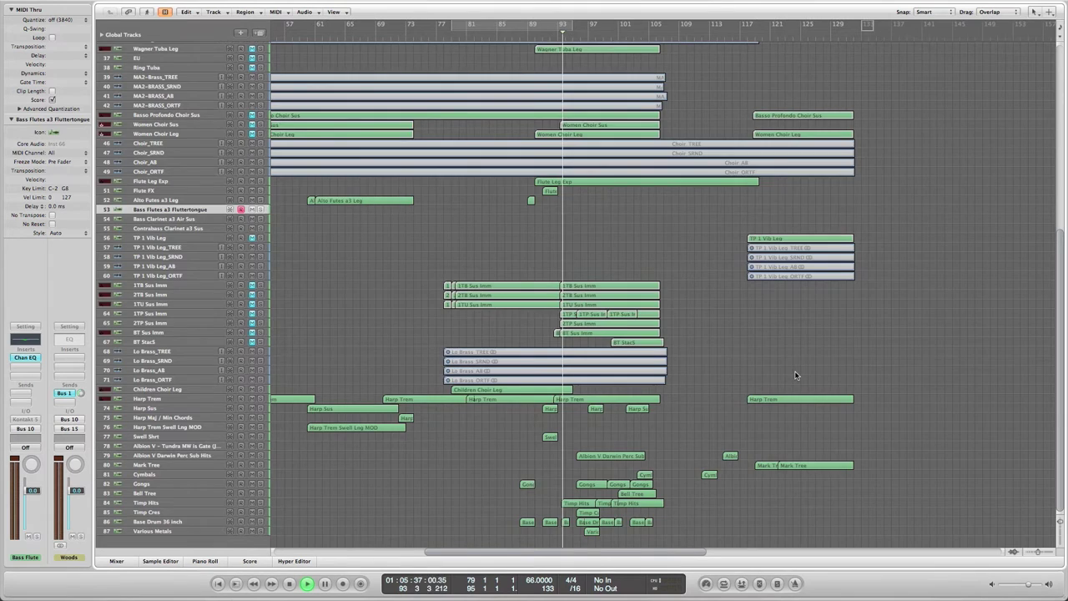
scroll(796, 375, up, 6)
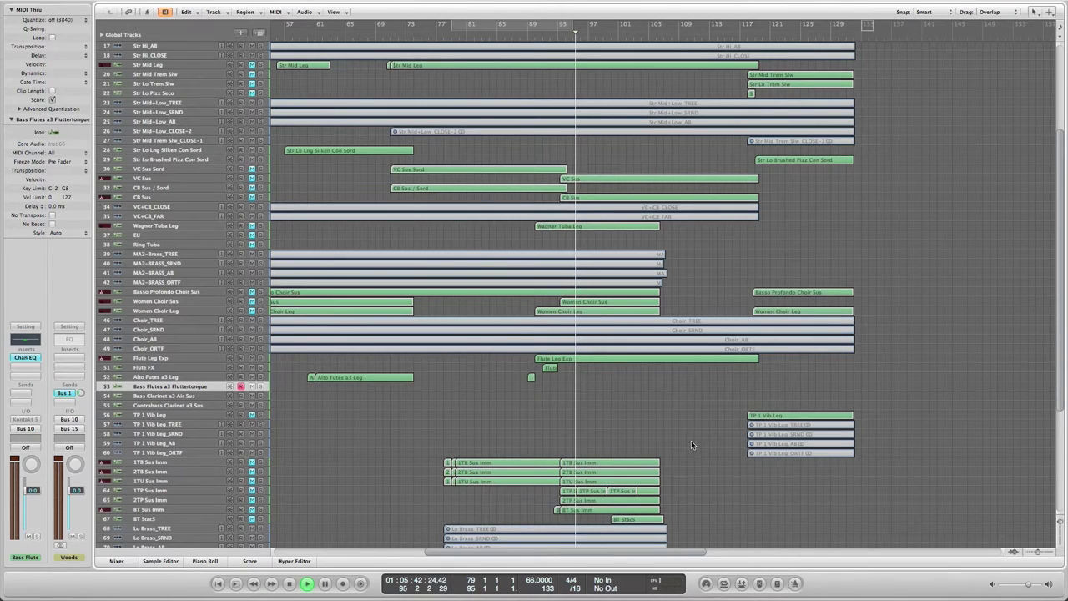
click(611, 464)
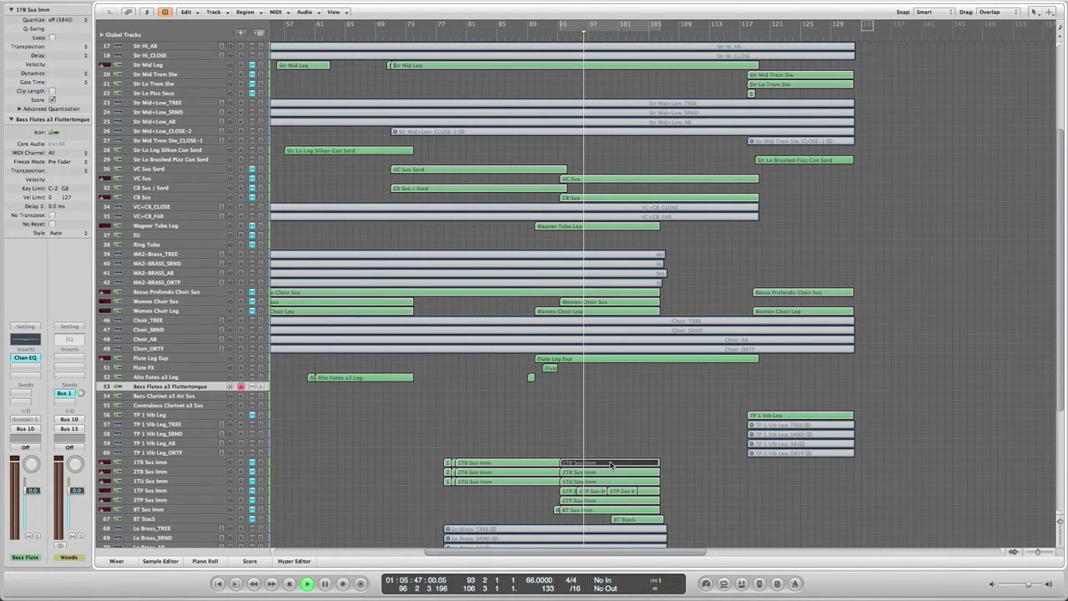
key(p)
key(p)
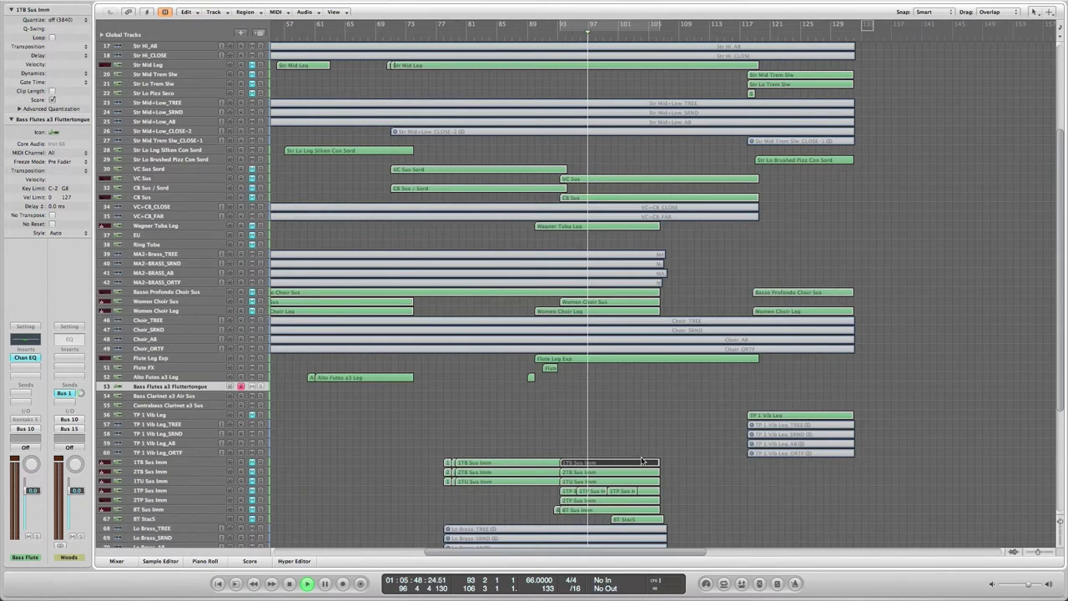
click(657, 460)
key(p)
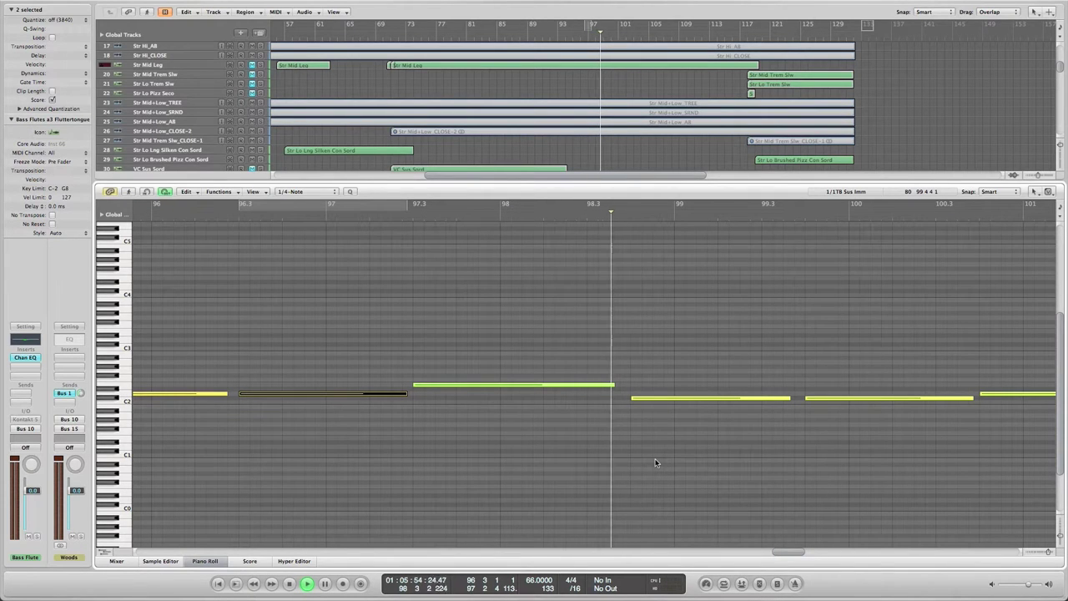
key(p)
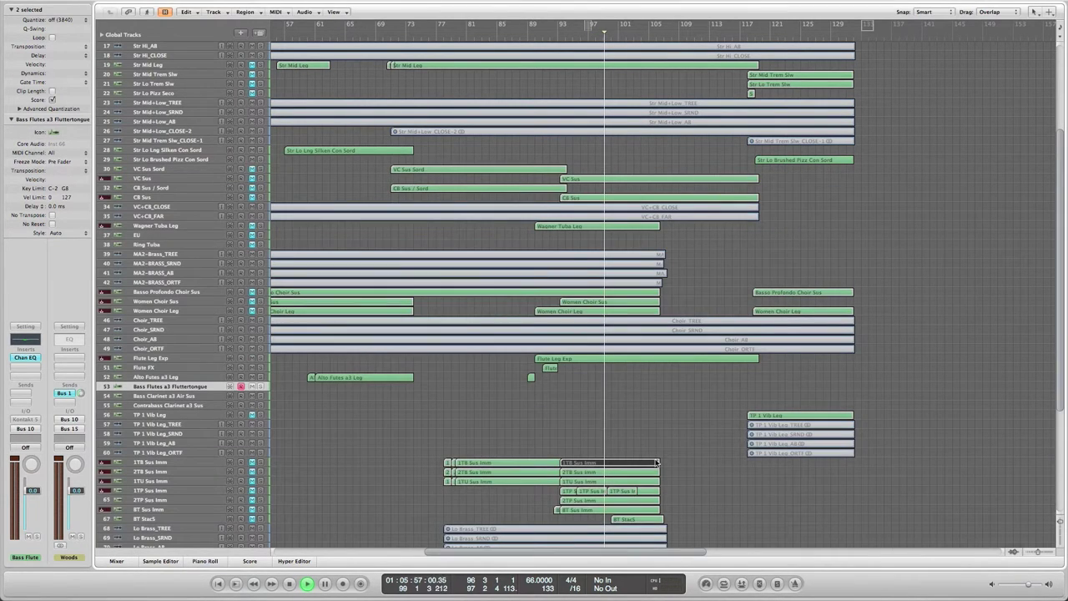
click(680, 461)
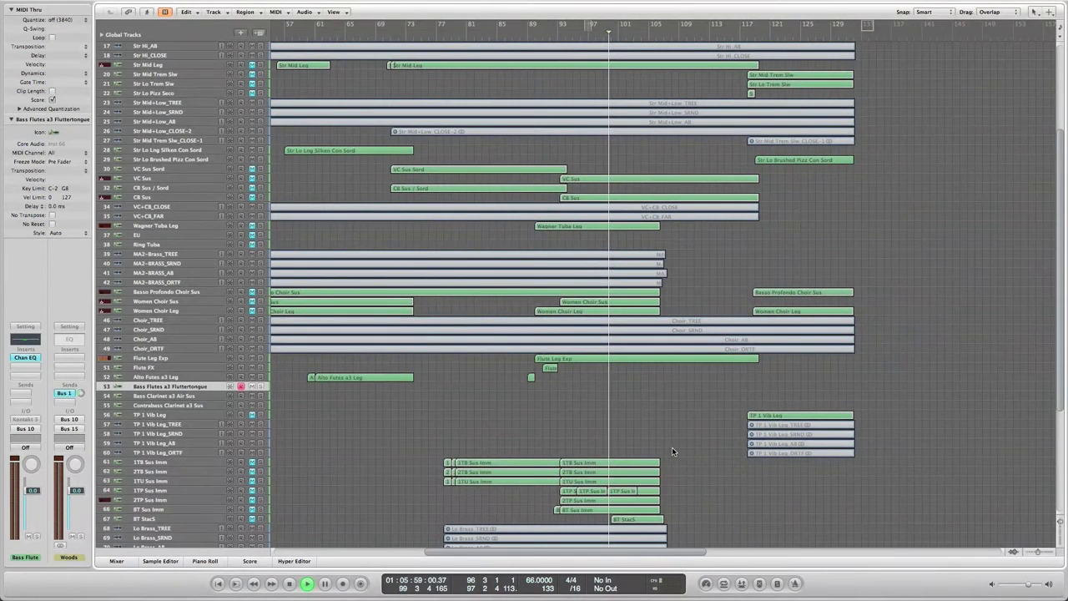
Look over the brass, harp, percussion, choir and string regions around bars 99 to 109 as the climax plays and fades.
scroll(675, 451, down, 5)
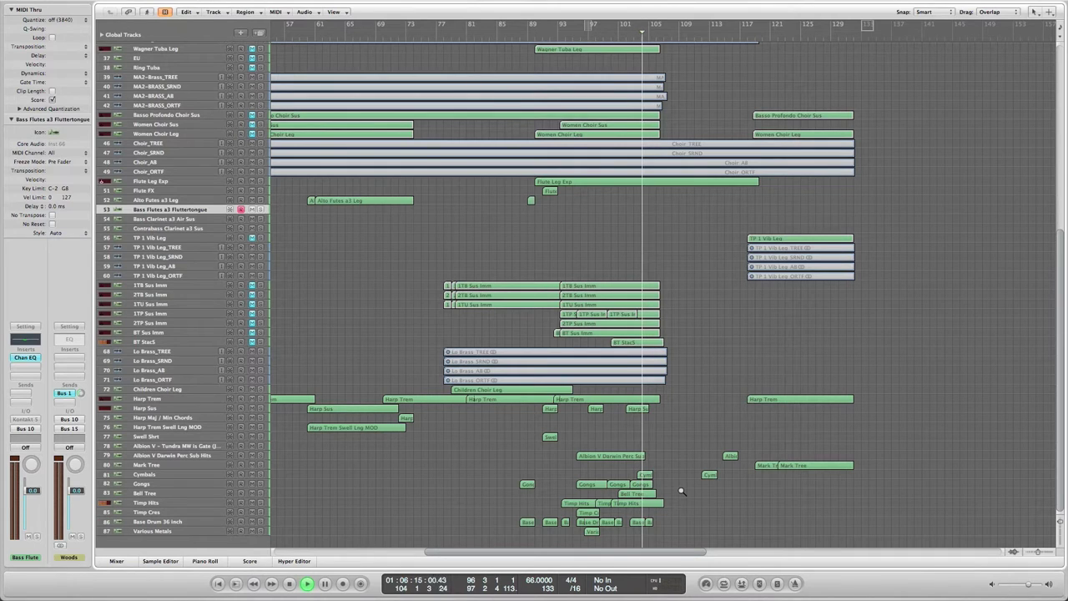
key(ctrl+Up)
key(ctrl+Down)
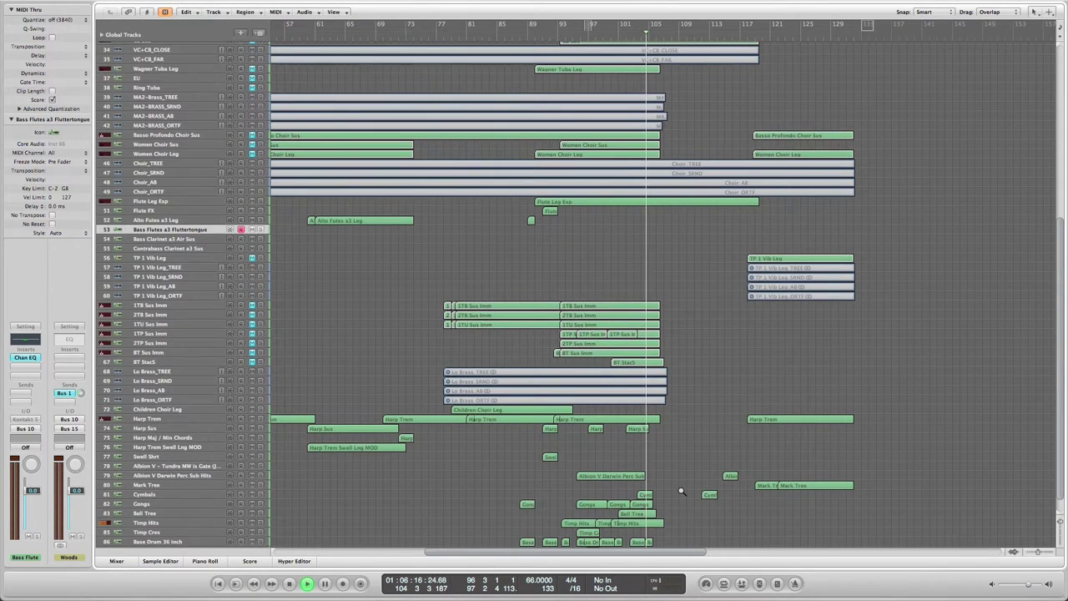
scroll(680, 492, down, 2)
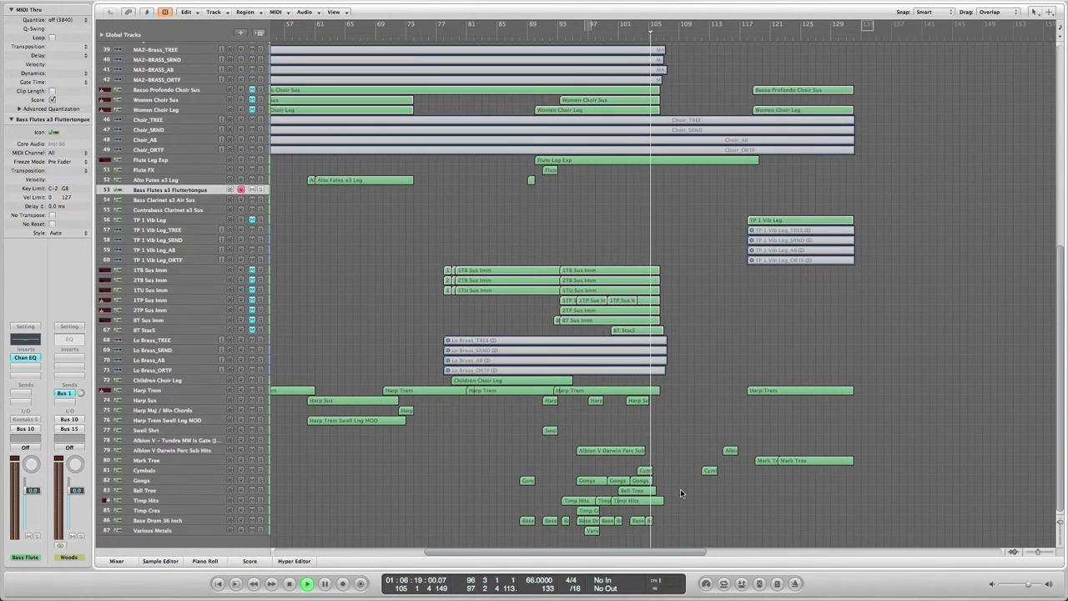
scroll(689, 488, up, 5)
scroll(689, 489, right, 4)
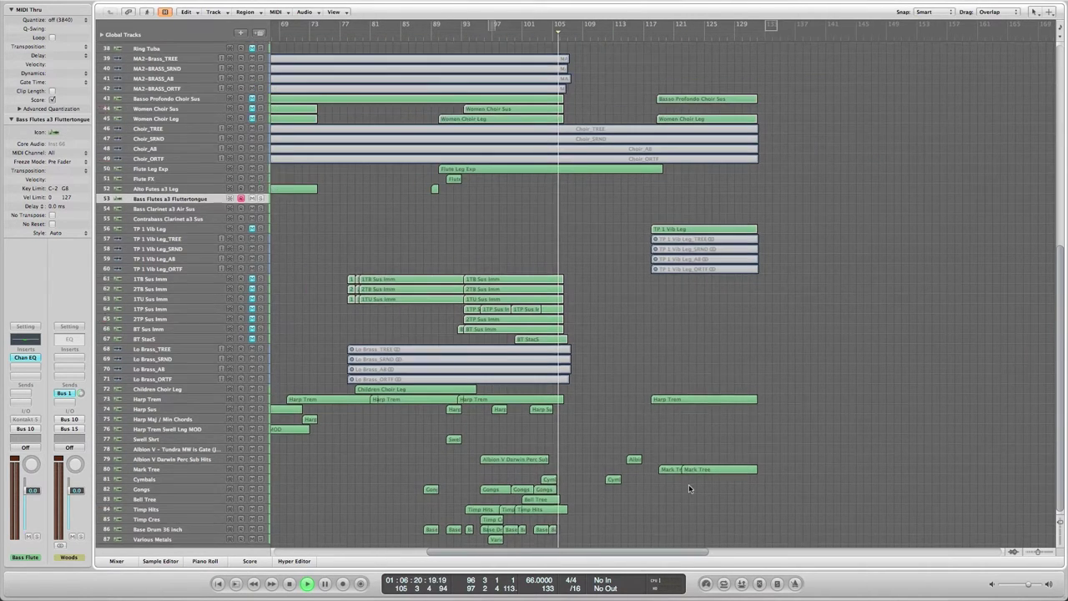
scroll(689, 488, up, 5)
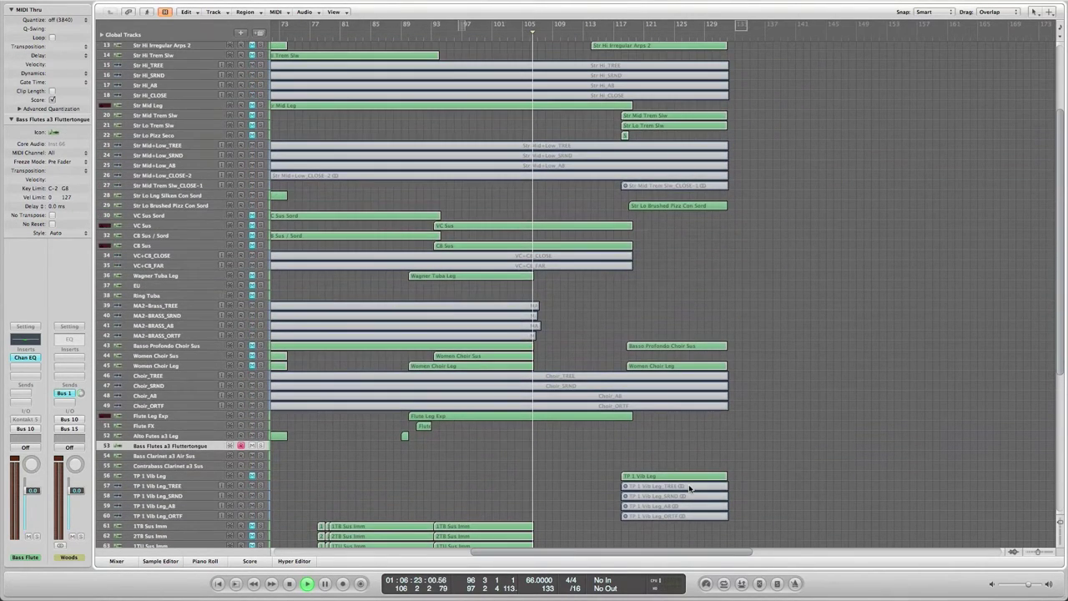
scroll(690, 488, up, 3)
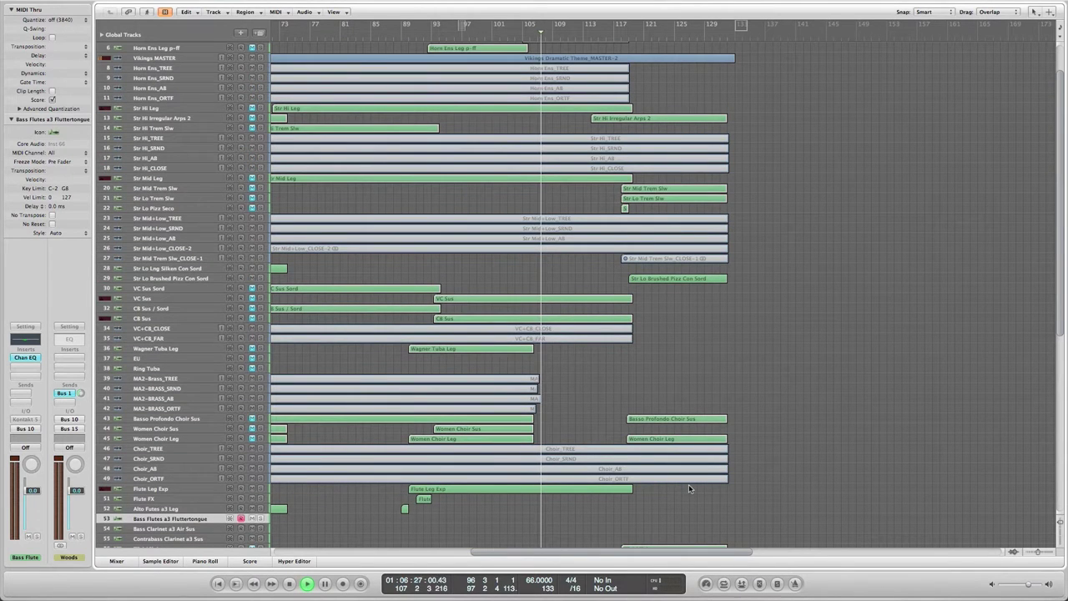
scroll(689, 488, up, 1)
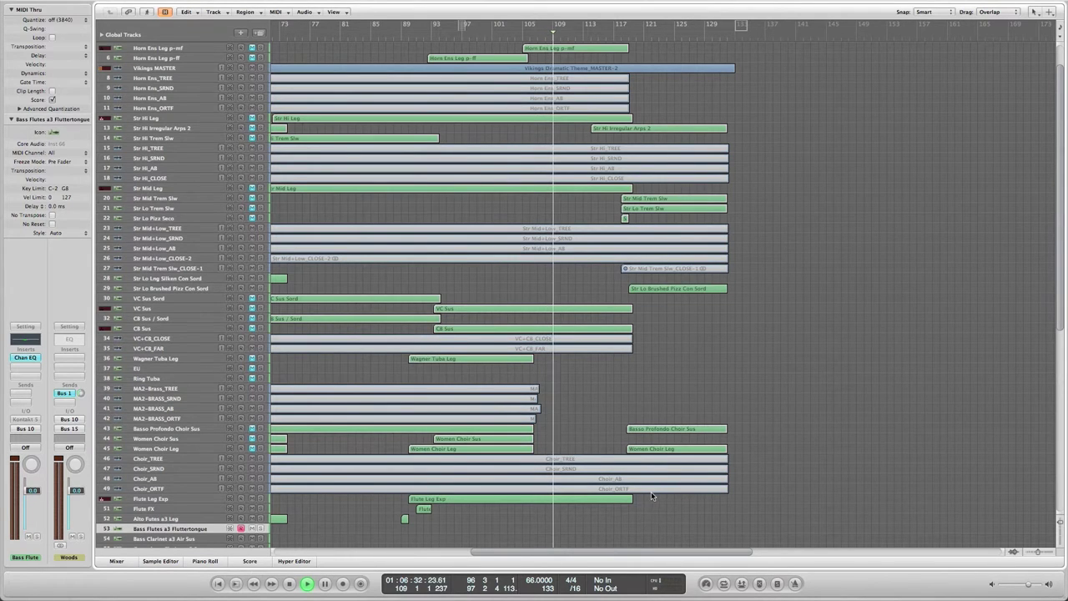
Examine the notes of the Horn Ens Leg p-mf region starting at bar 105 in the Piano Roll and return to the arrangement.
scroll(651, 492, up, 3)
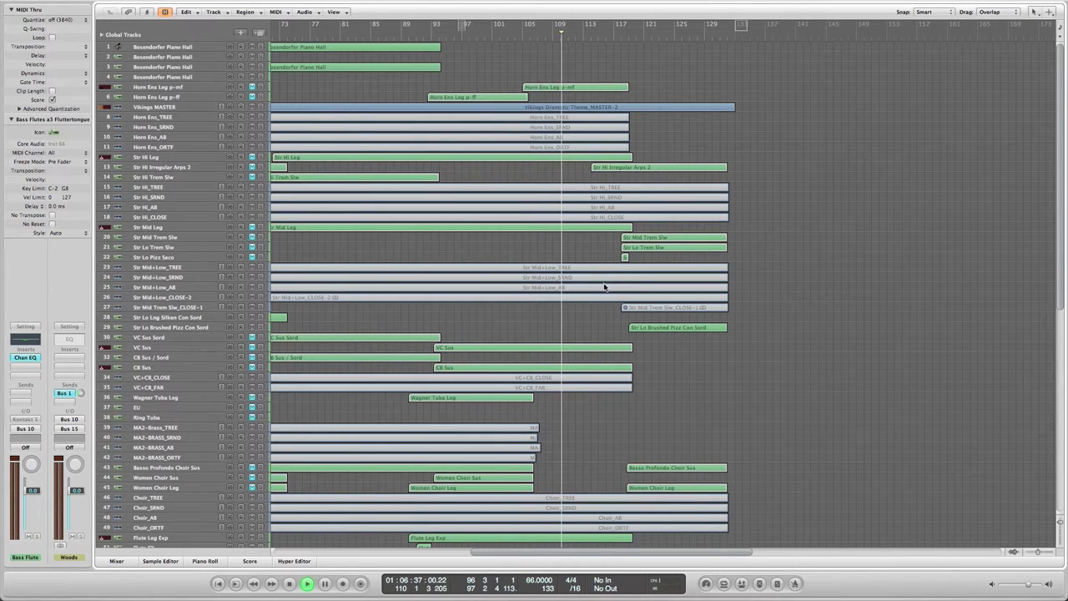
click(577, 88)
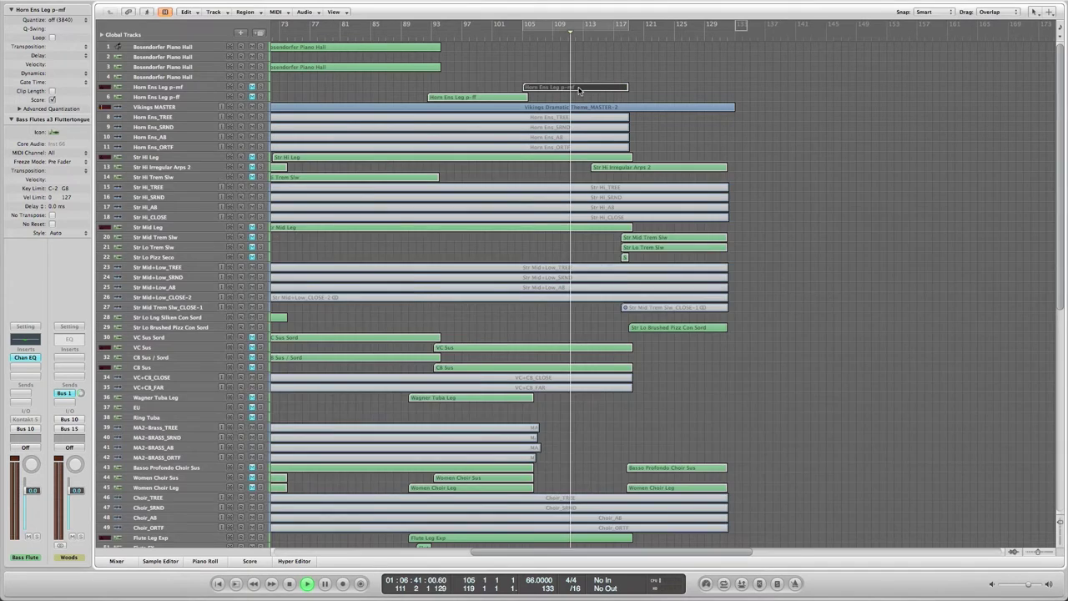
key(p)
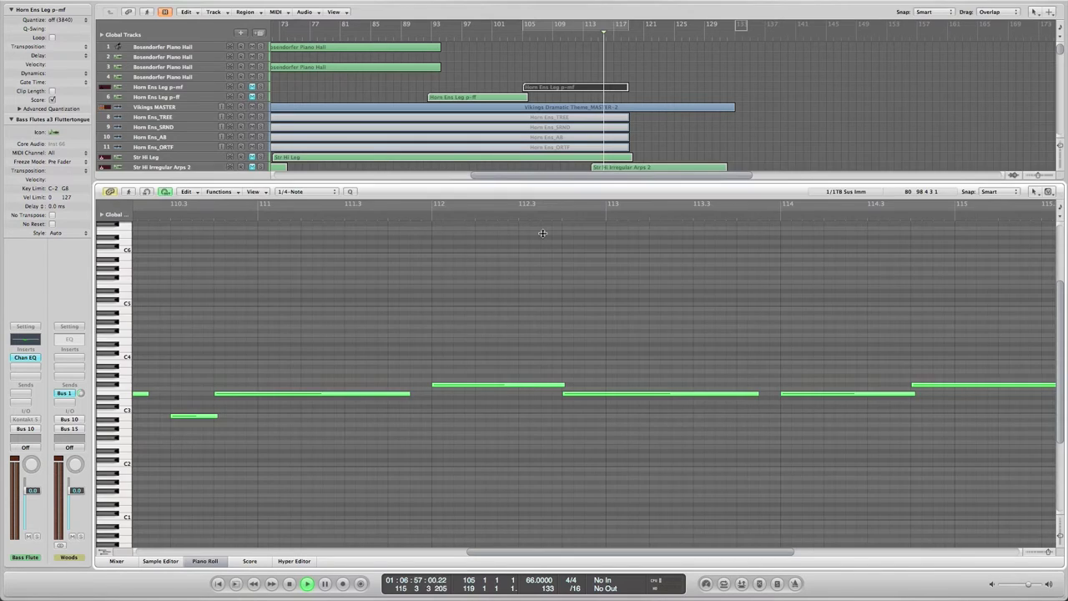
key(p)
click(771, 269)
View the closing string, choir and TP 1 Vib Leg regions from around bar 117 as they play.
scroll(771, 268, down, 2)
scroll(771, 269, down, 2)
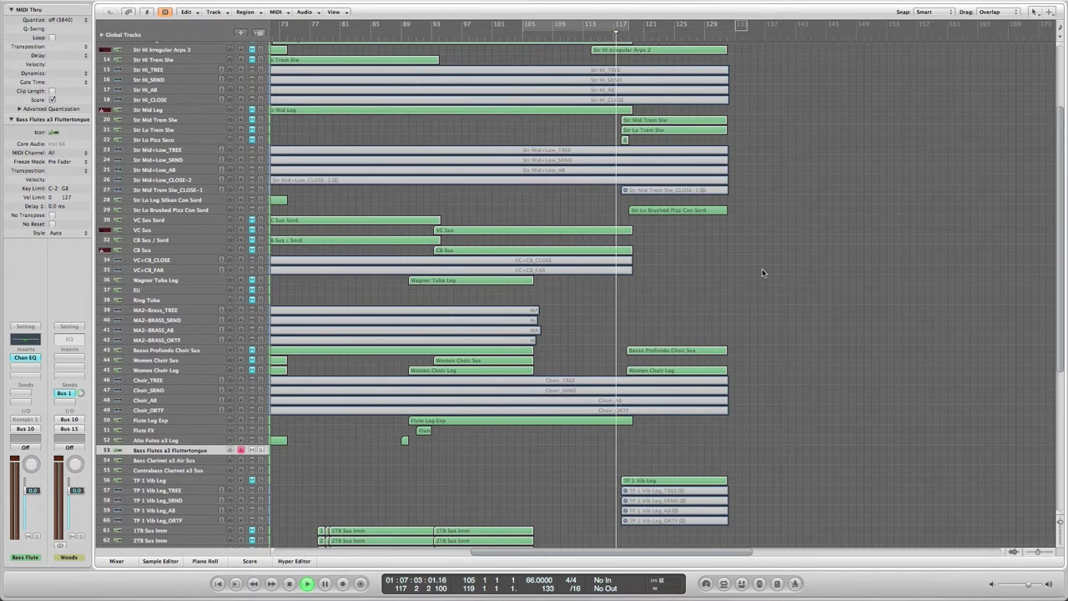
scroll(761, 272, down, 1)
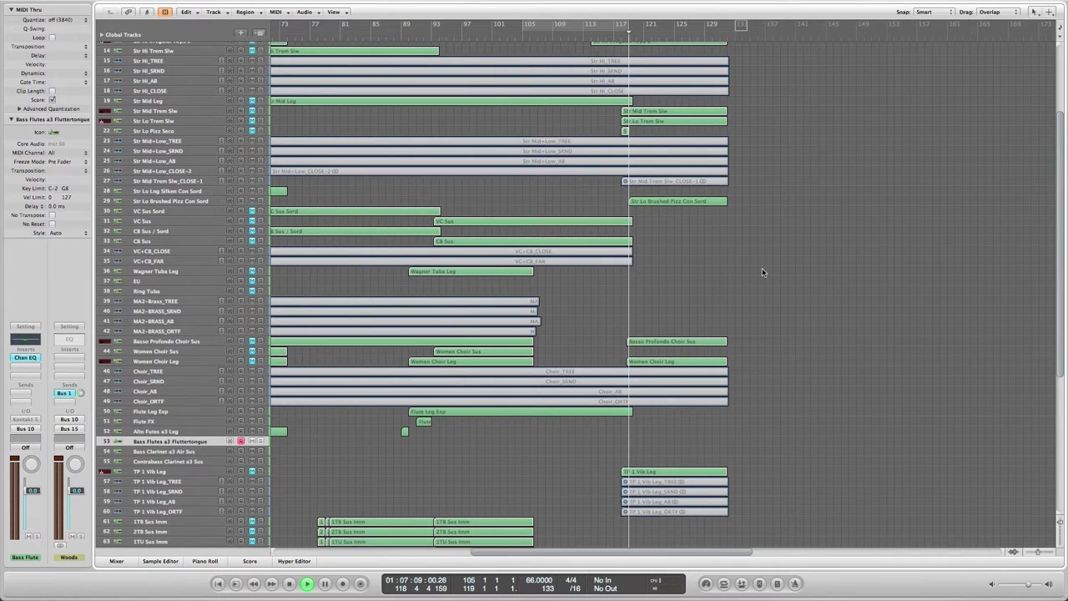
Examine the notes of the TP 1 Vib Leg region in the Piano Roll during playback and return to the arrangement.
click(677, 472)
double_click(677, 474)
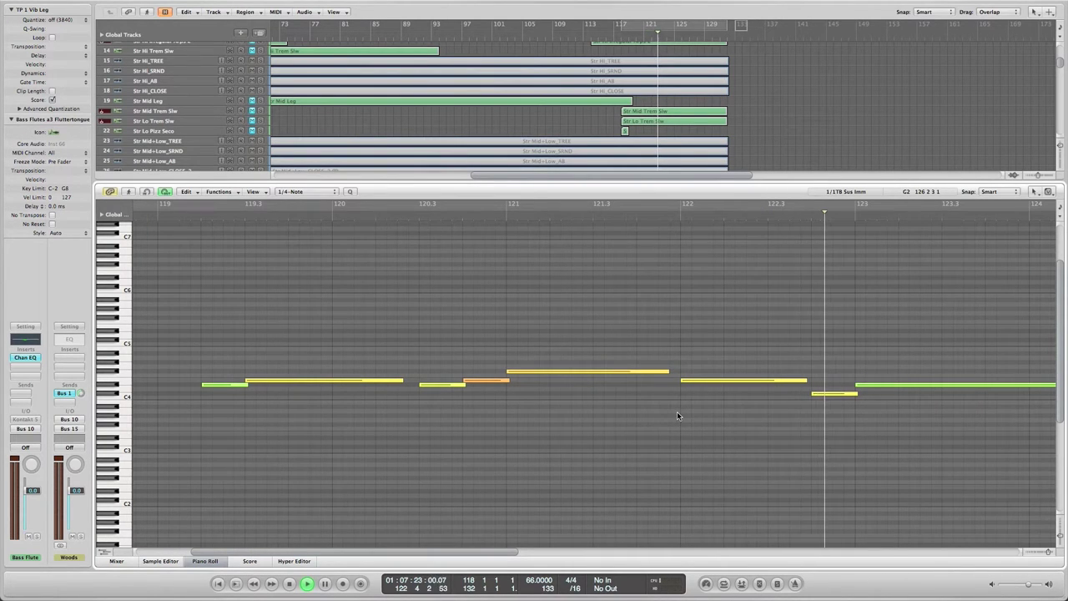
key(p)
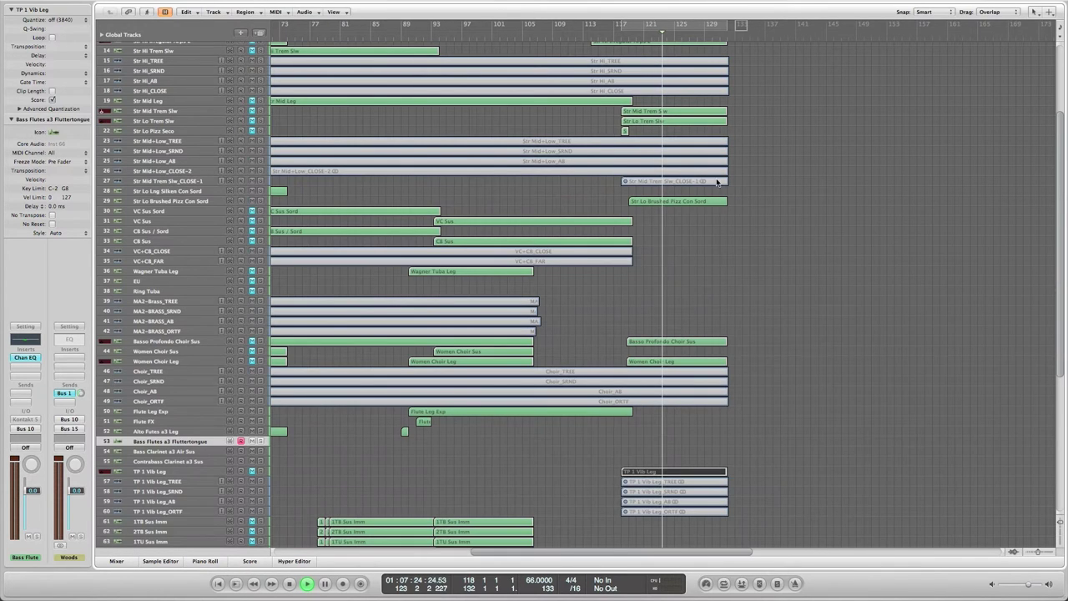
Follow the Str Lo Brushed Pizz Con Sord region's notes in the Piano Roll to the end of the piece, close it and stop playback.
click(697, 203)
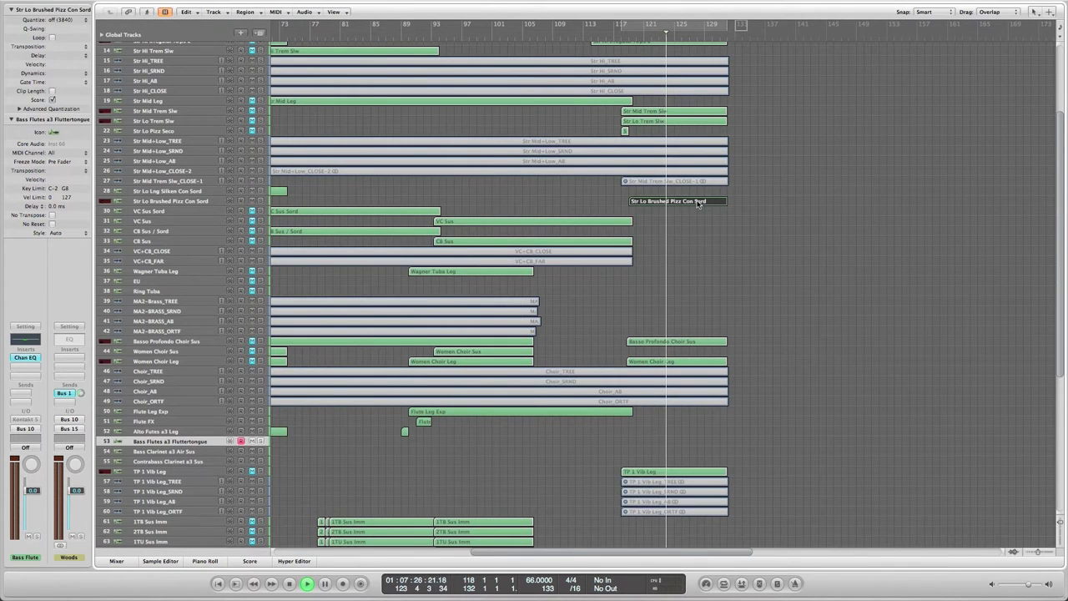
key(p)
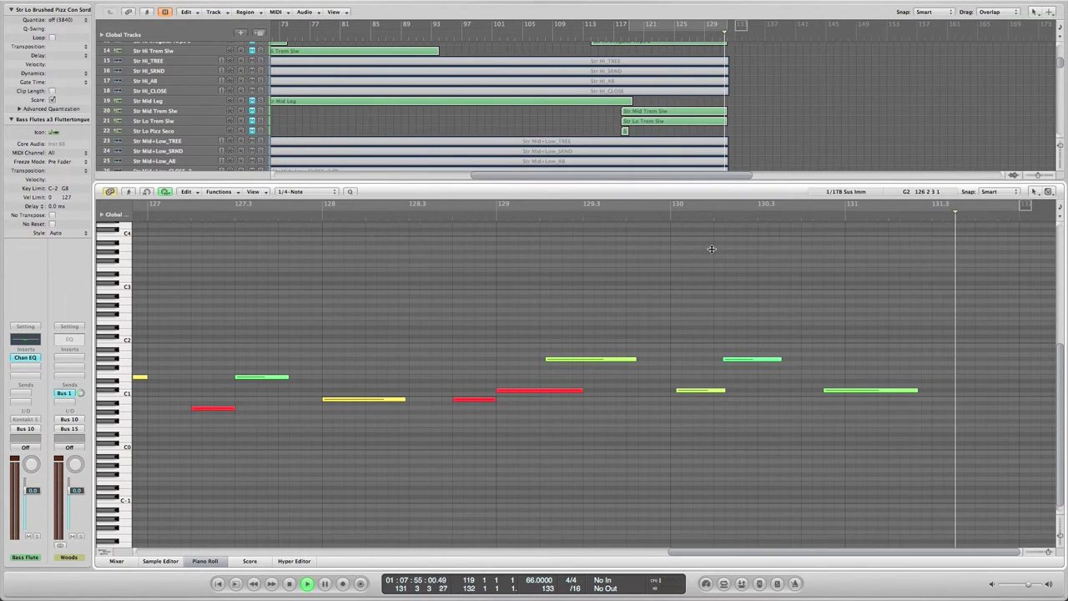
key(p)
key(space)
click(700, 274)
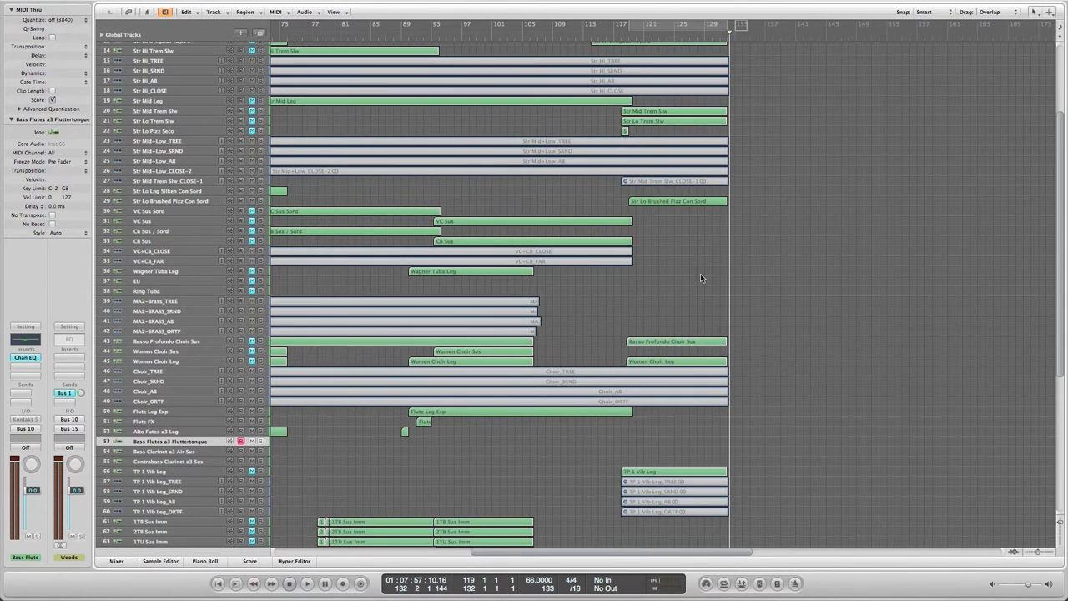
Look over the arrangement from bar 1 and select the Albion V – Tundra MW is Gate (Jarv Pad) track with its regions.
scroll(686, 255, left, 10)
scroll(859, 278, down, 8)
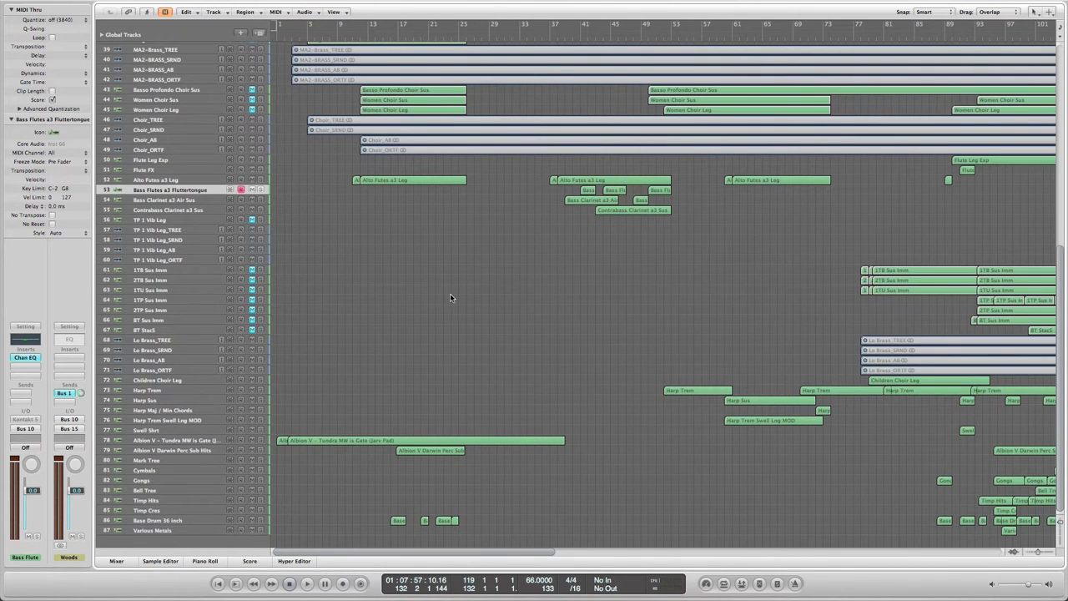
scroll(450, 296, up, 11)
scroll(449, 296, down, 11)
click(180, 442)
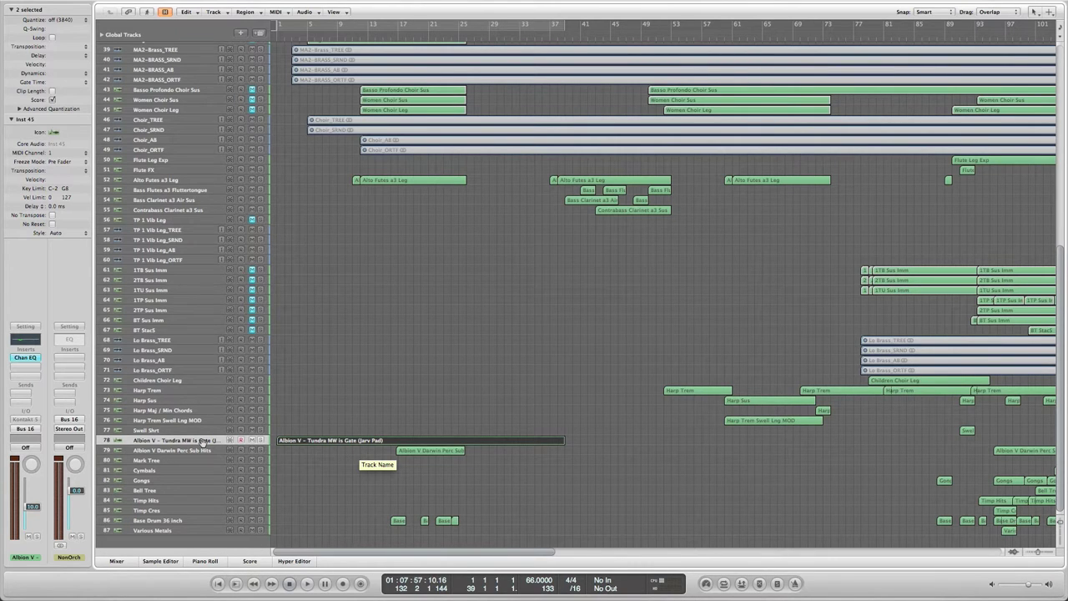
Survey all tracks from piano and horns to percussion, comparing the opening section with the climax and closing bars.
scroll(357, 415, up, 10)
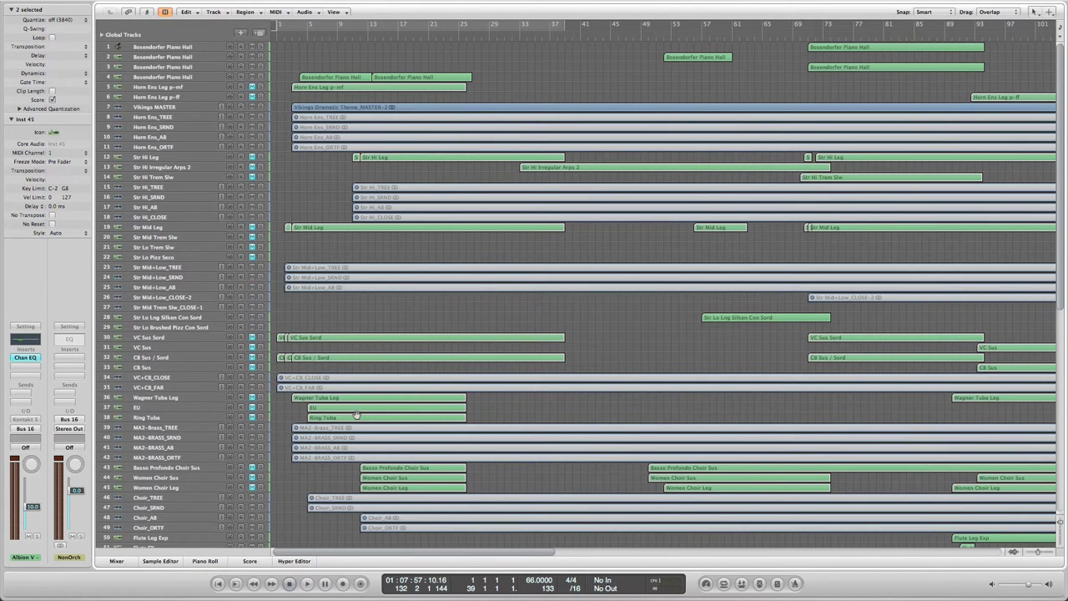
scroll(356, 415, right, 5)
scroll(356, 415, left, 5)
scroll(357, 415, down, 10)
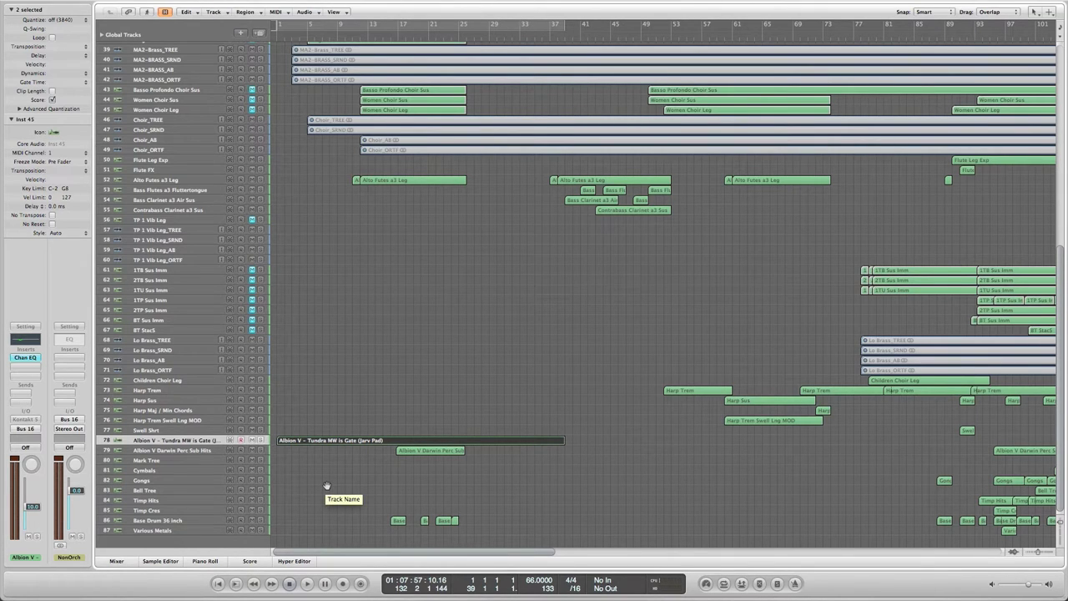
scroll(339, 474, up, 3)
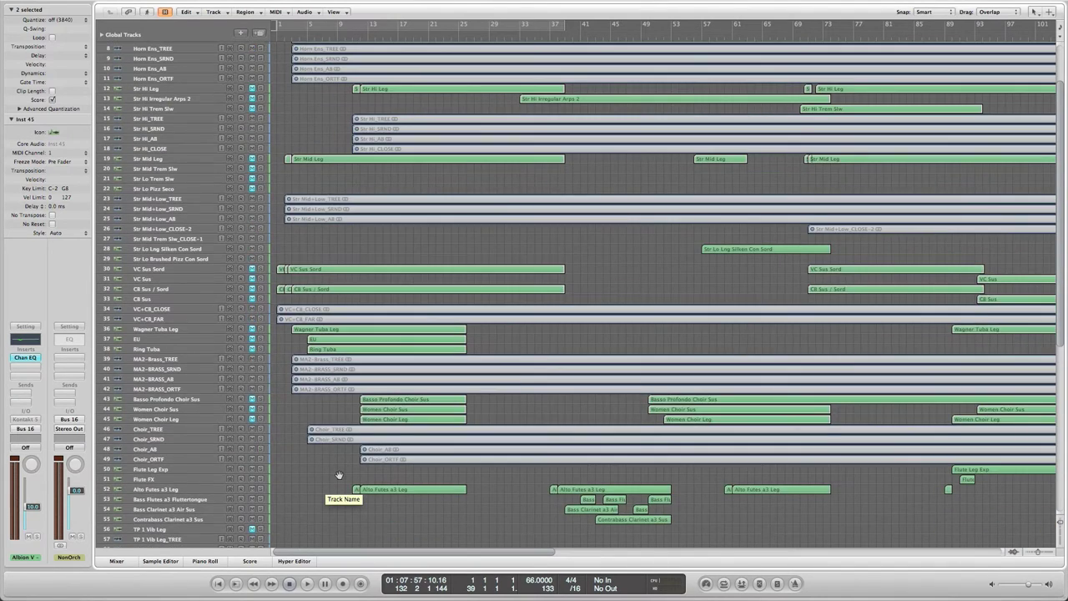
scroll(339, 474, down, 3)
scroll(339, 475, right, 8)
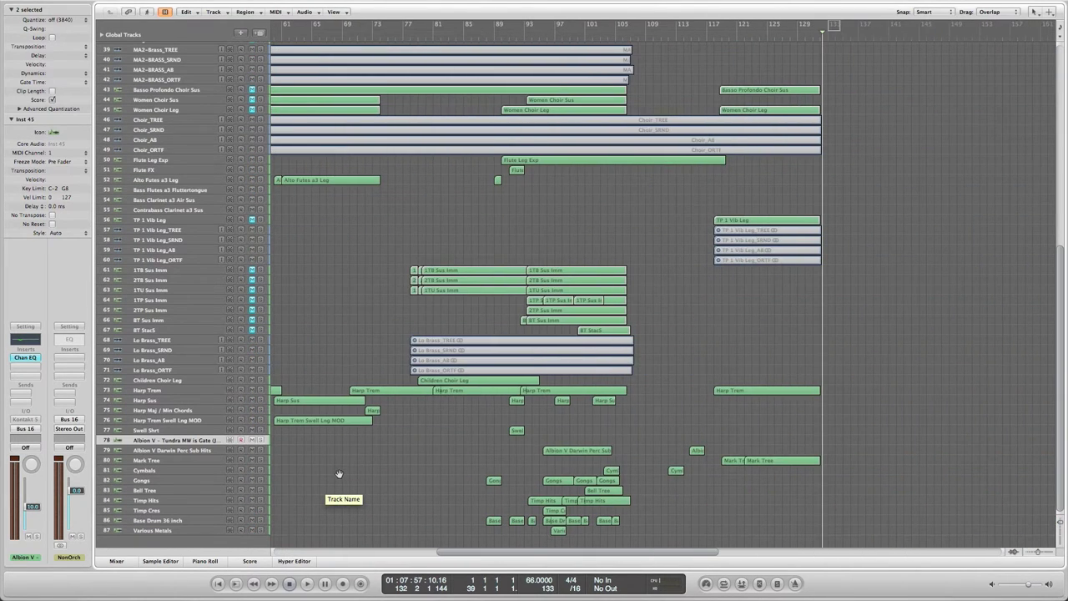
scroll(339, 474, left, 8)
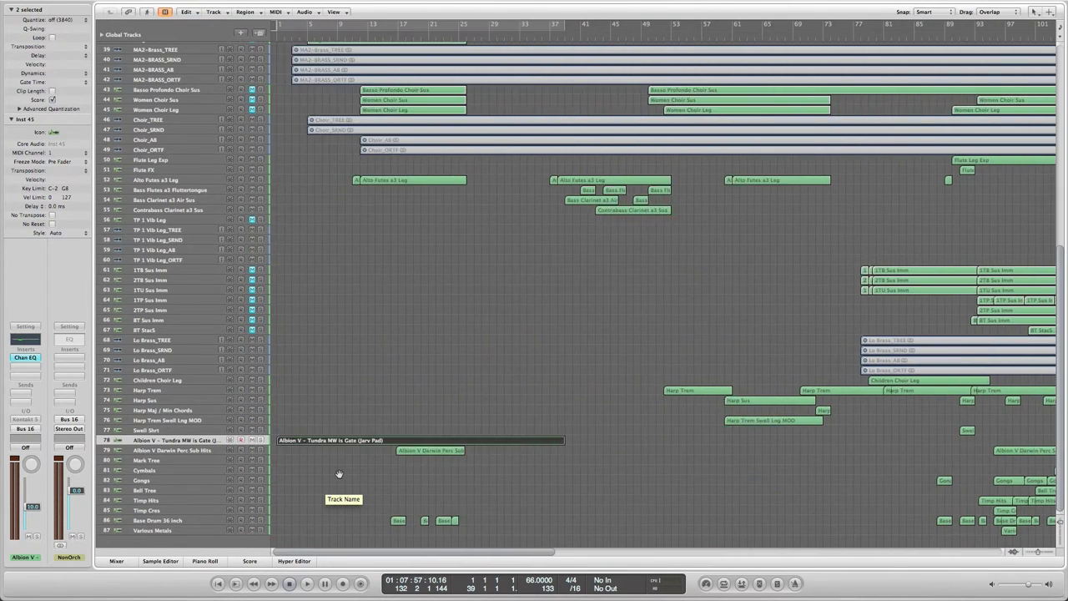
scroll(339, 474, up, 15)
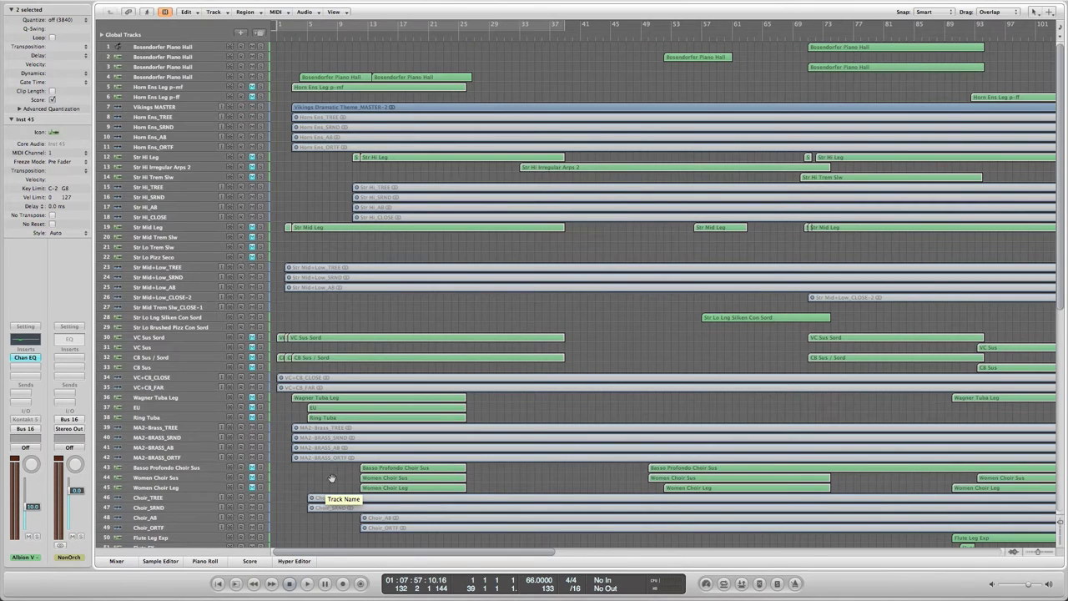
scroll(369, 455, right, 7)
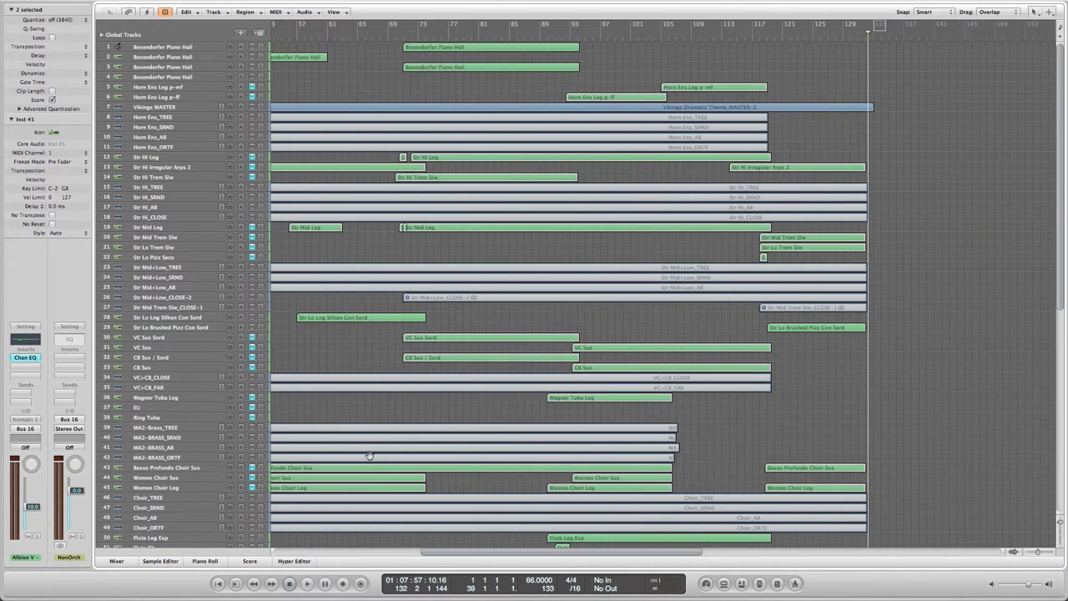
scroll(370, 455, left, 7)
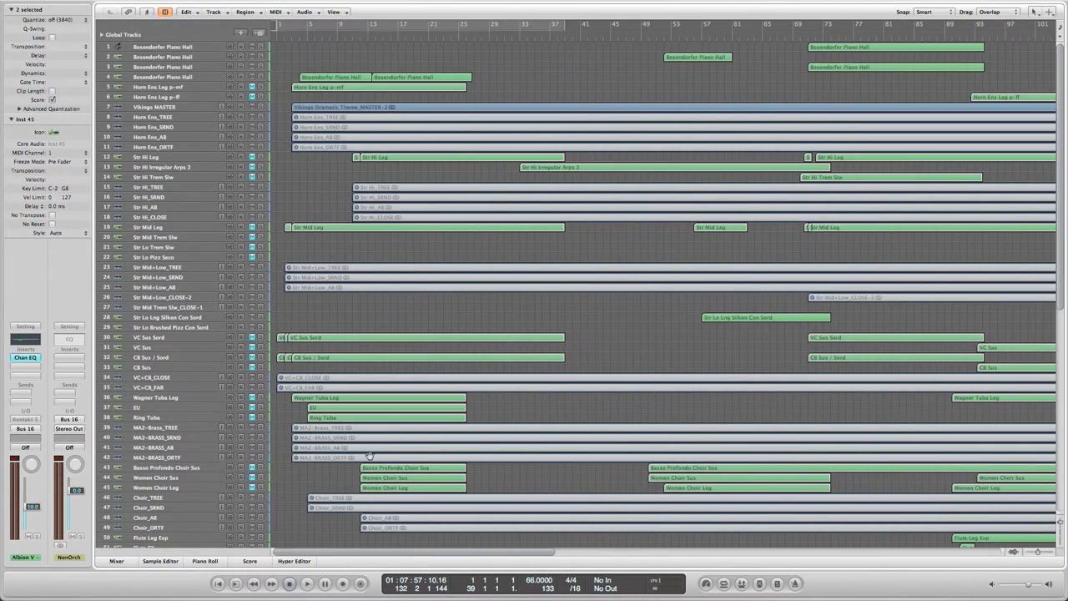
Clear the region selection and look over the arrangement's full track list and timeline once more.
click(350, 325)
scroll(359, 326, down, 10)
scroll(359, 326, up, 10)
scroll(364, 320, right, 10)
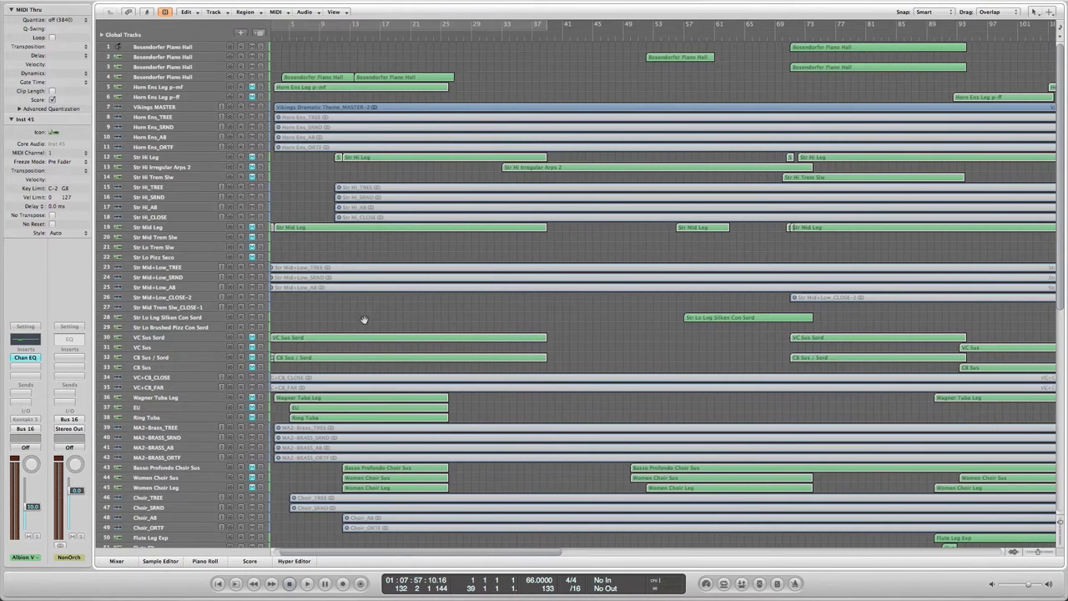
scroll(364, 320, left, 10)
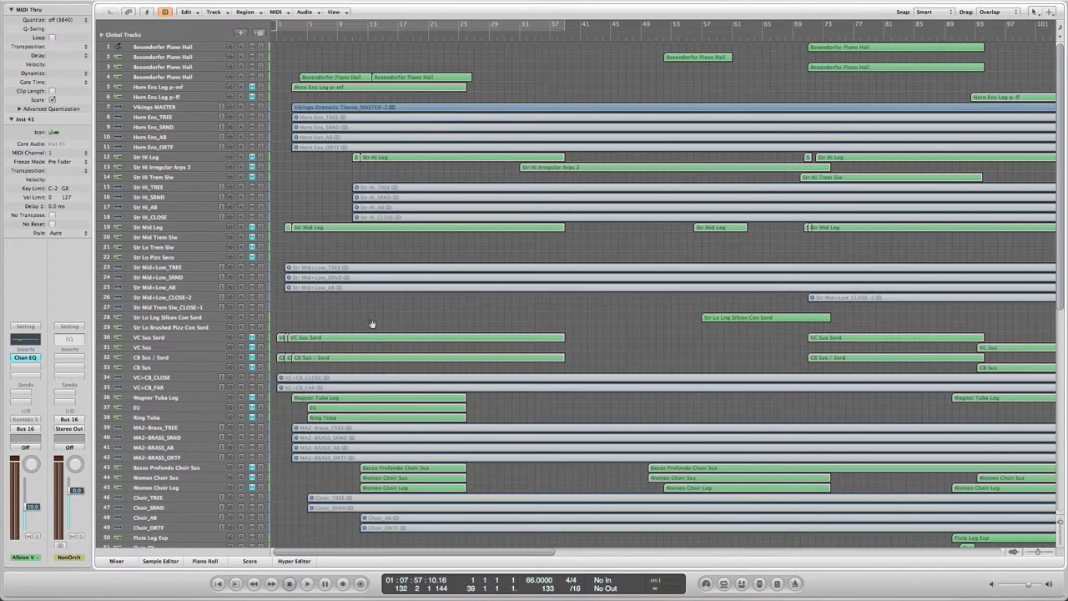
Examine the notes of the upper Bosendorfer Piano Hall region starting at bar 71 in the Piano Roll, return to the arrangement and deselect it.
click(164, 58)
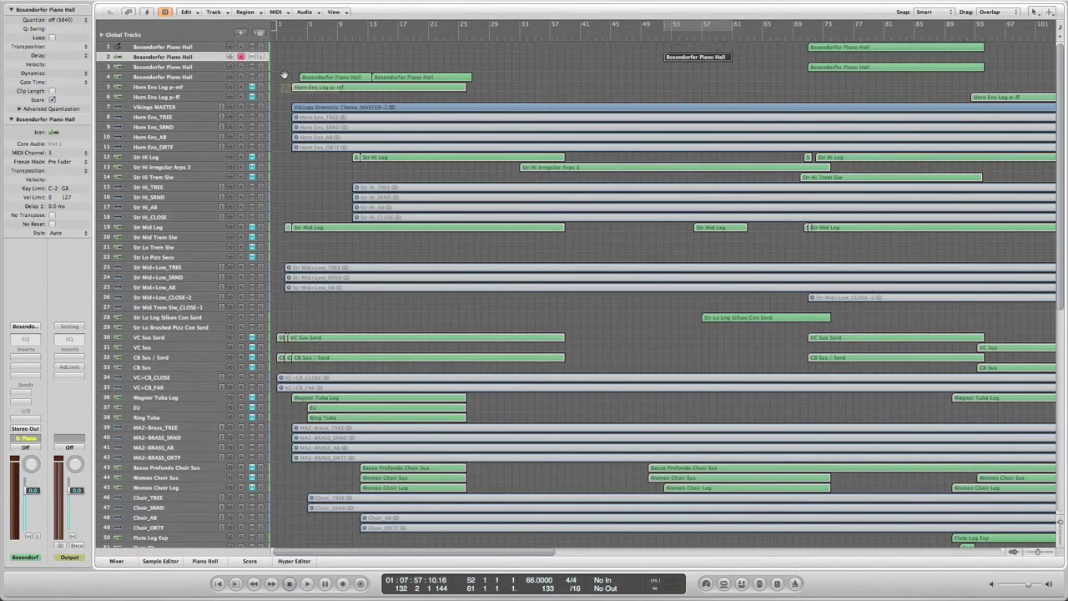
click(850, 48)
double_click(849, 48)
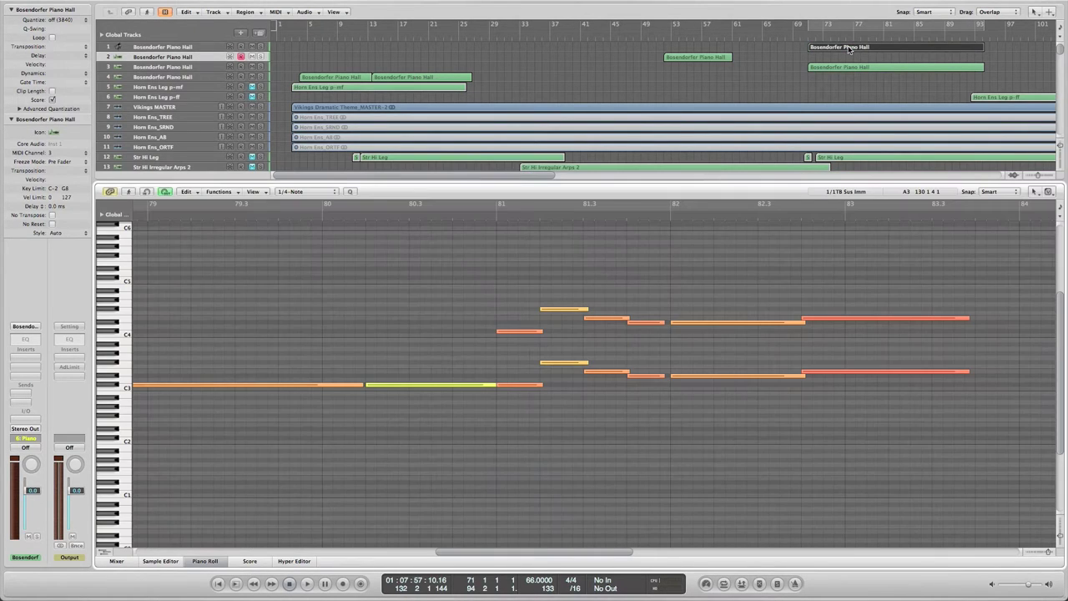
key(p)
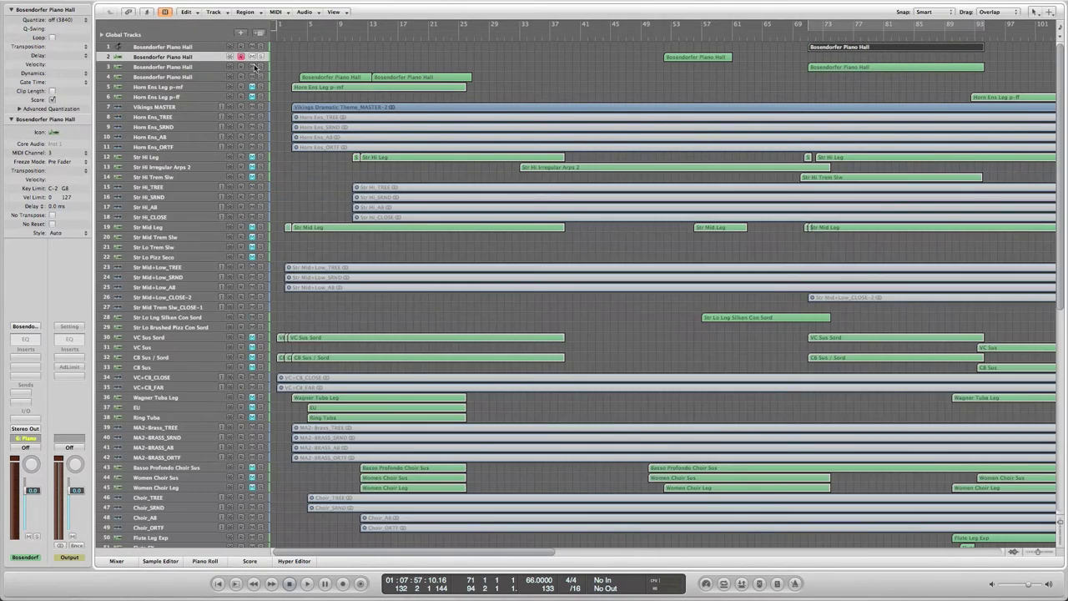
click(302, 58)
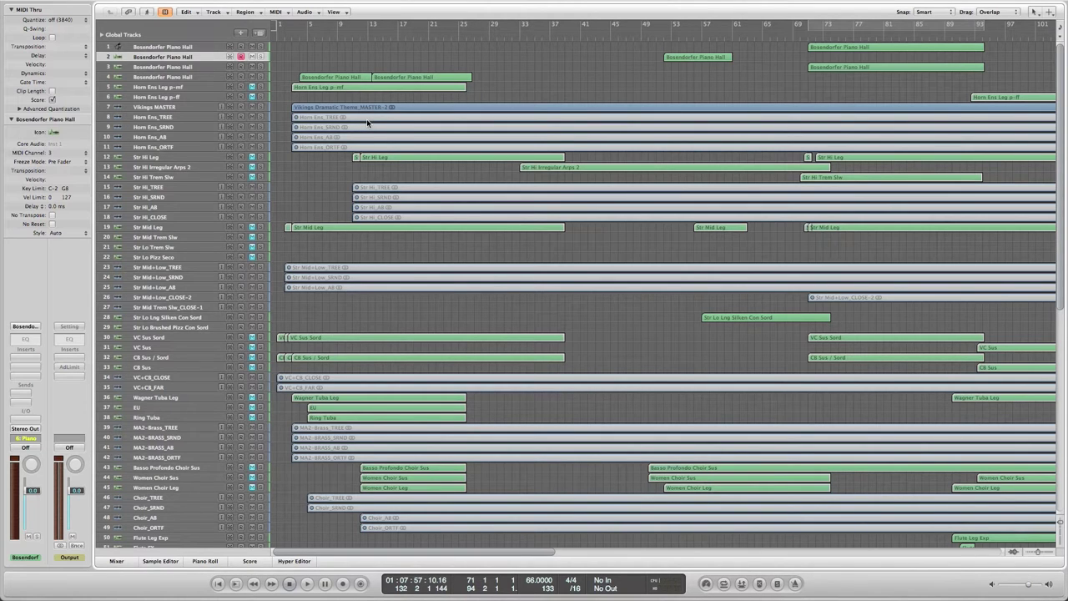
Show the global Marker, Signature and Tempo tracks to view the project's tempo and time signature.
key(g)
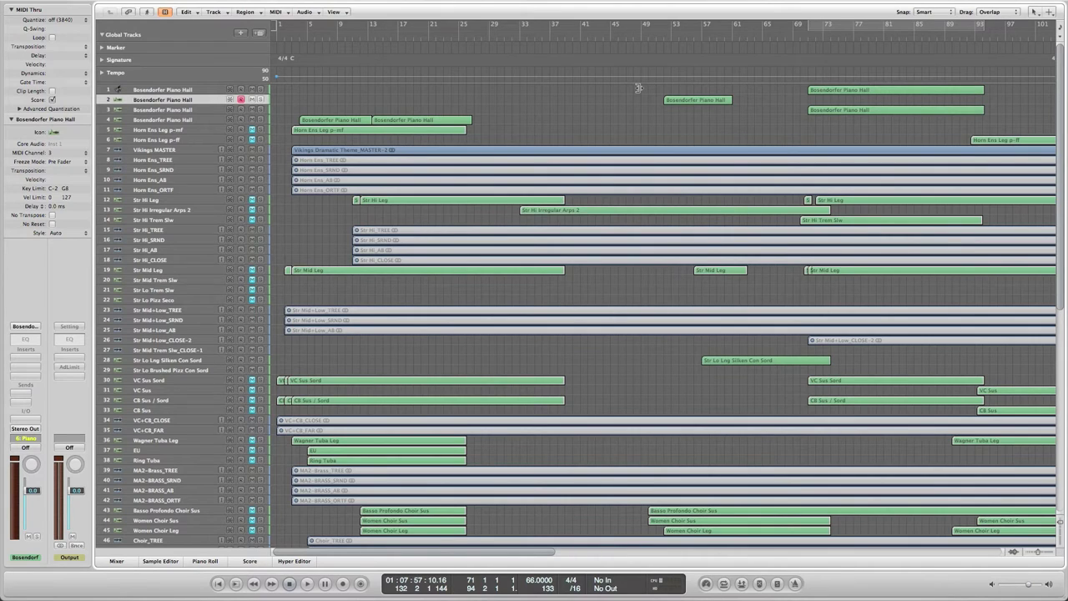
key(g)
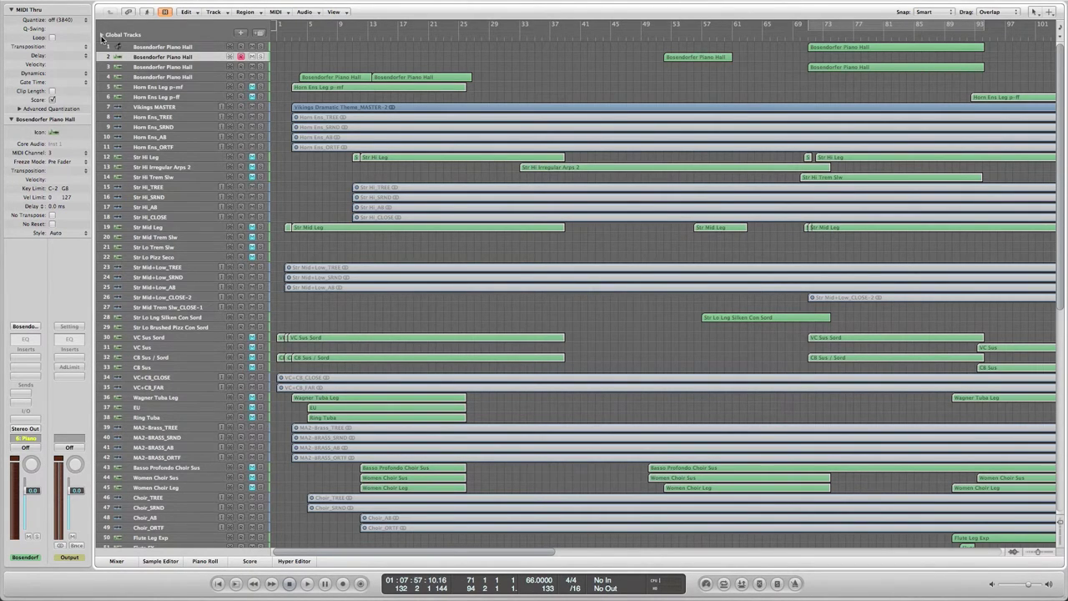
click(102, 36)
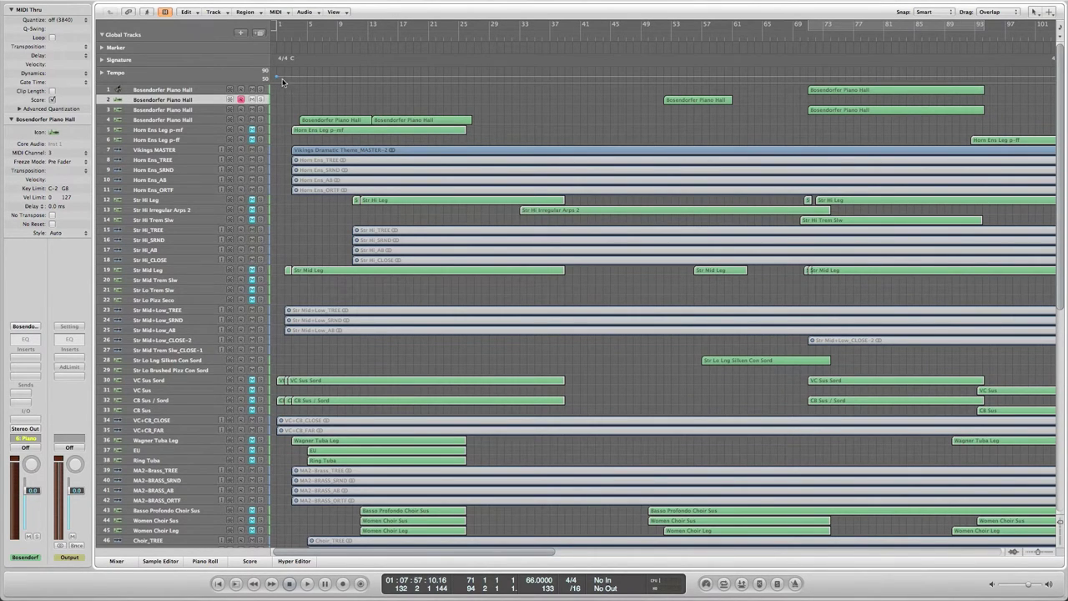
Check the Bosendorfer Piano Hall region starting at bar 13 in the Piano Roll, return to the arrangement and hide the global tracks.
click(416, 120)
double_click(416, 121)
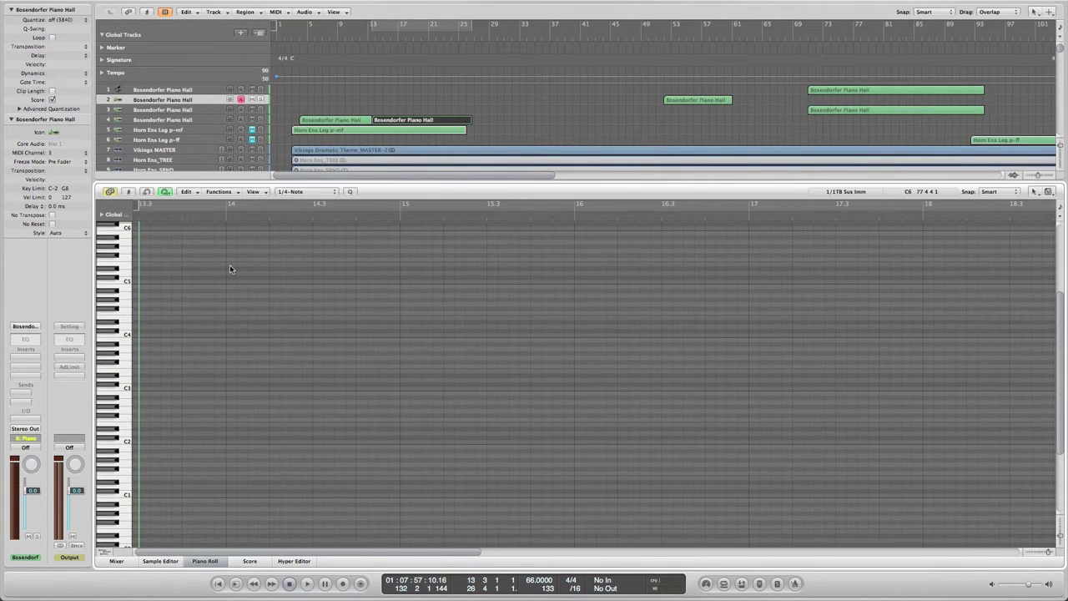
key(p)
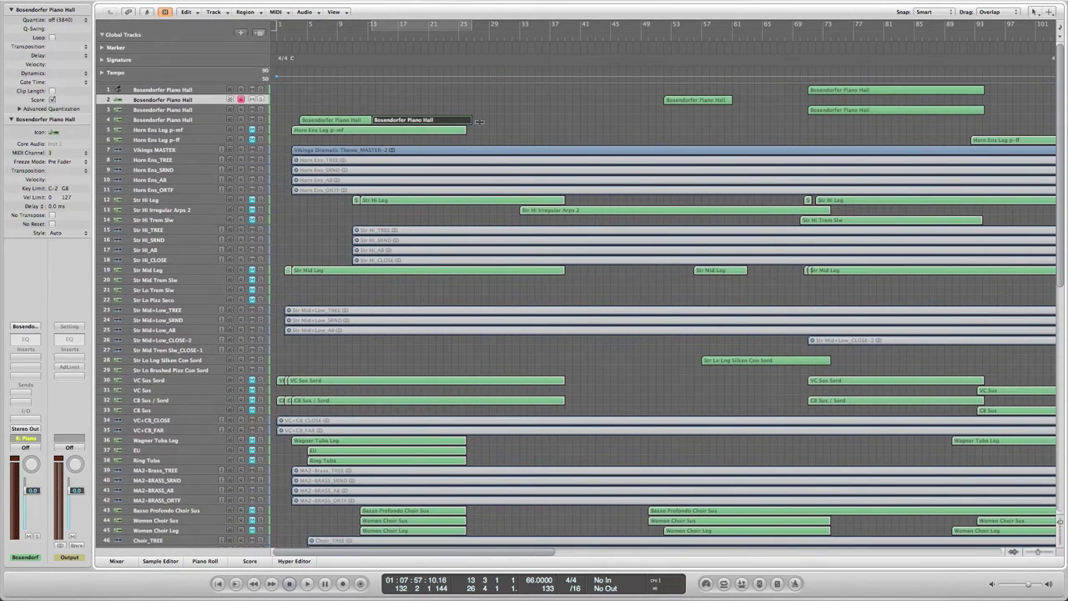
click(513, 117)
key(p)
key(p)
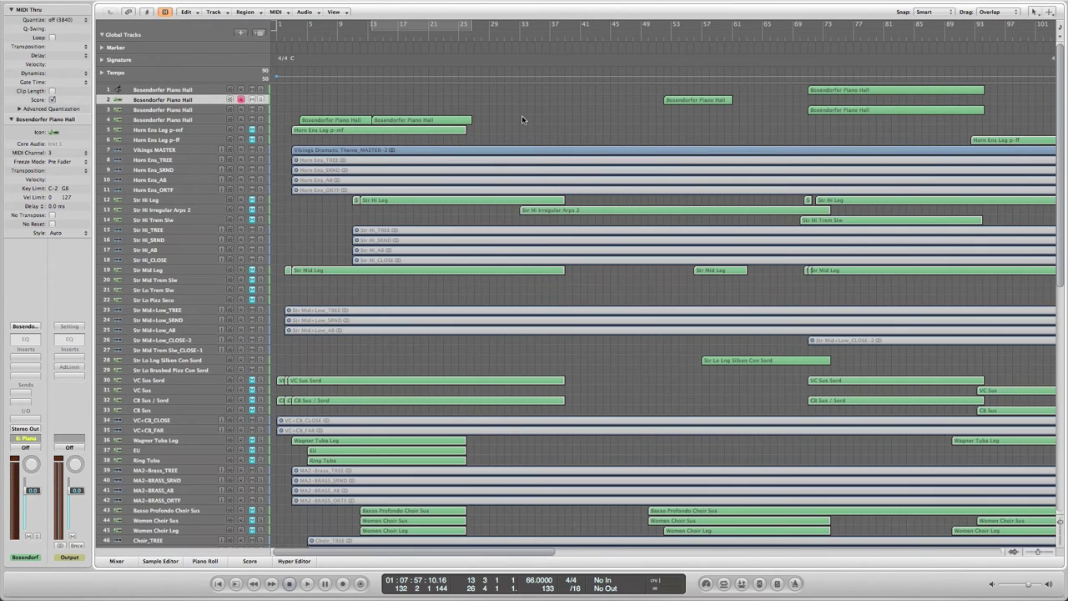
key(g)
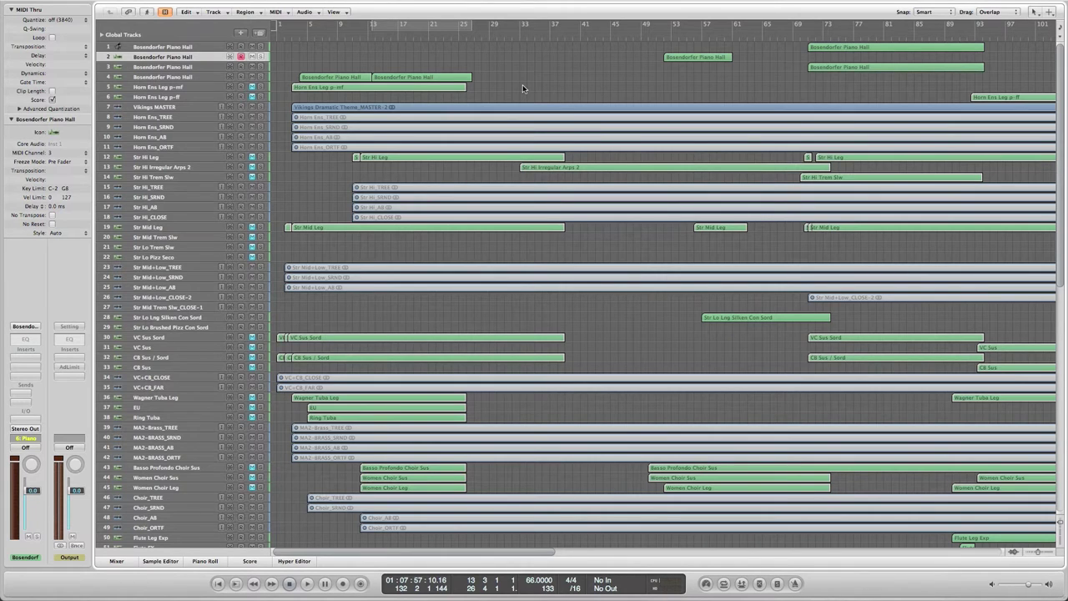
Place the playhead at bar 92, just before the brass regions that start at bar 93.
scroll(522, 84, right, 10)
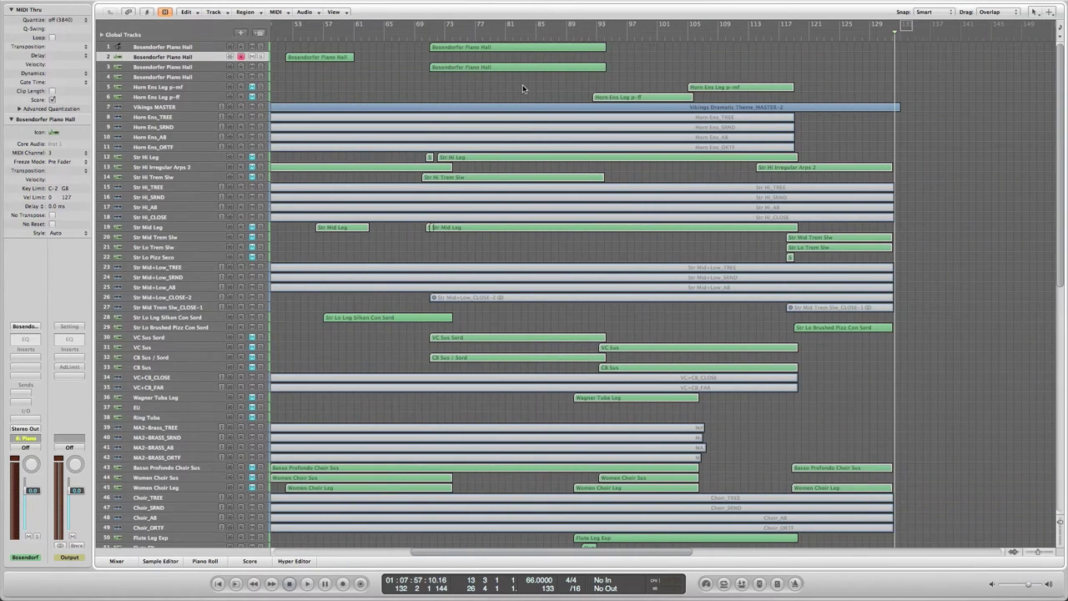
scroll(522, 84, left, 10)
scroll(523, 85, right, 10)
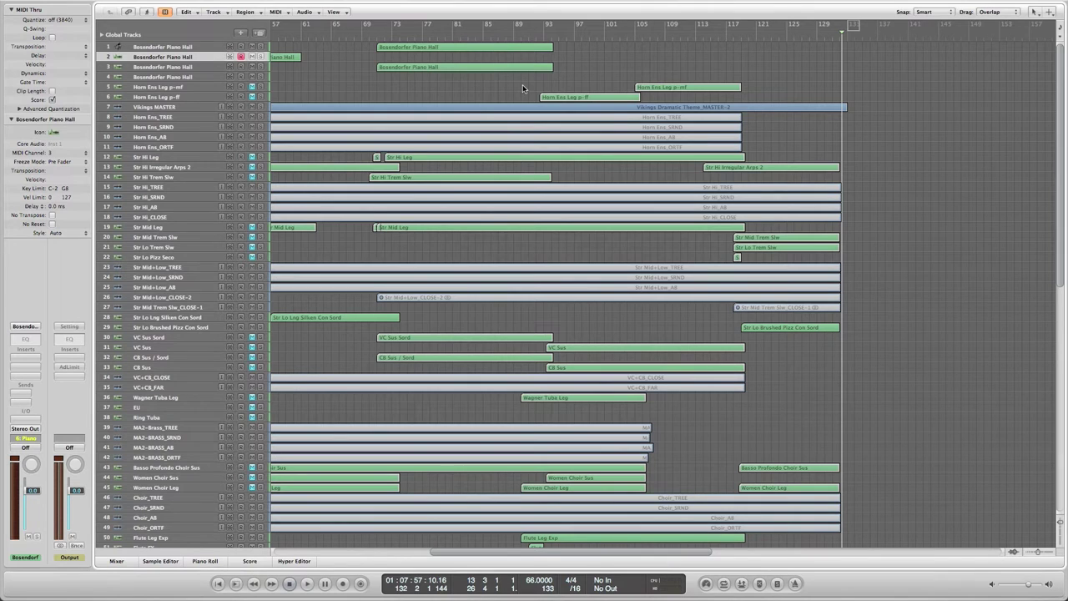
scroll(523, 84, left, 10)
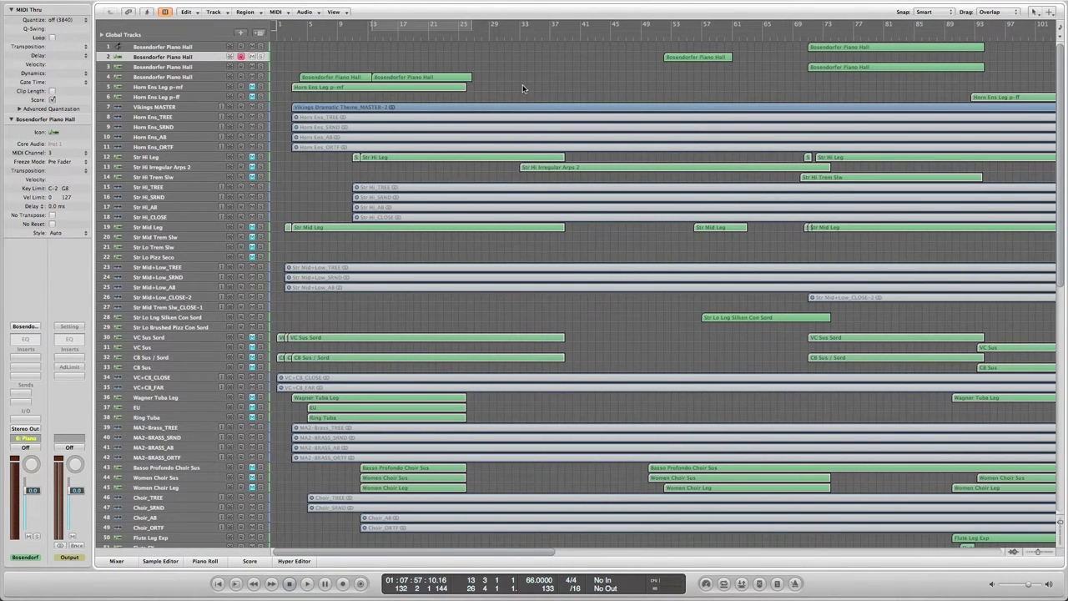
scroll(522, 85, right, 8)
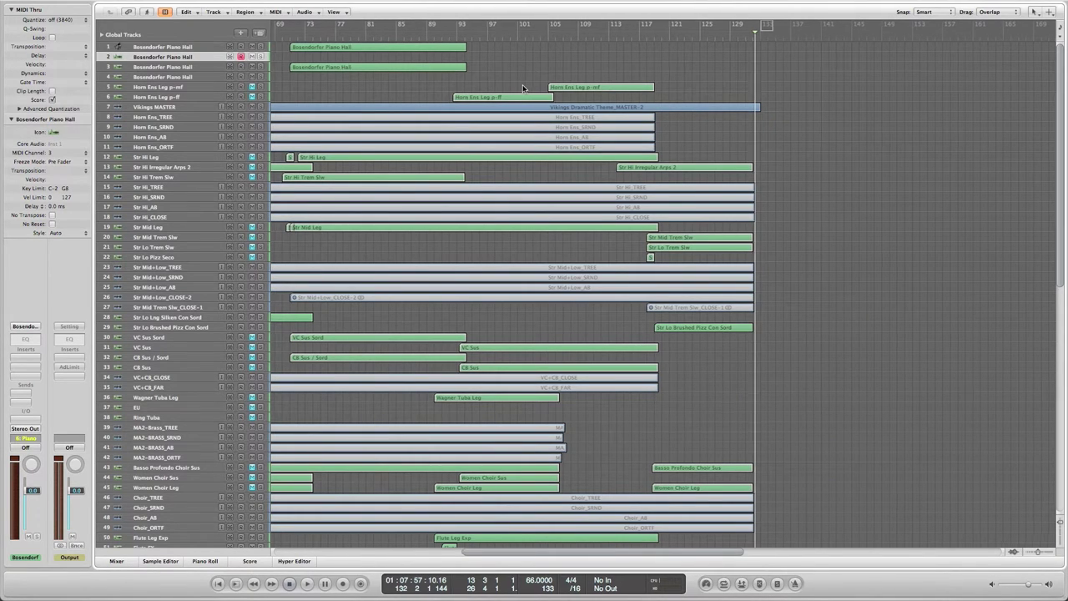
scroll(522, 87, left, 5)
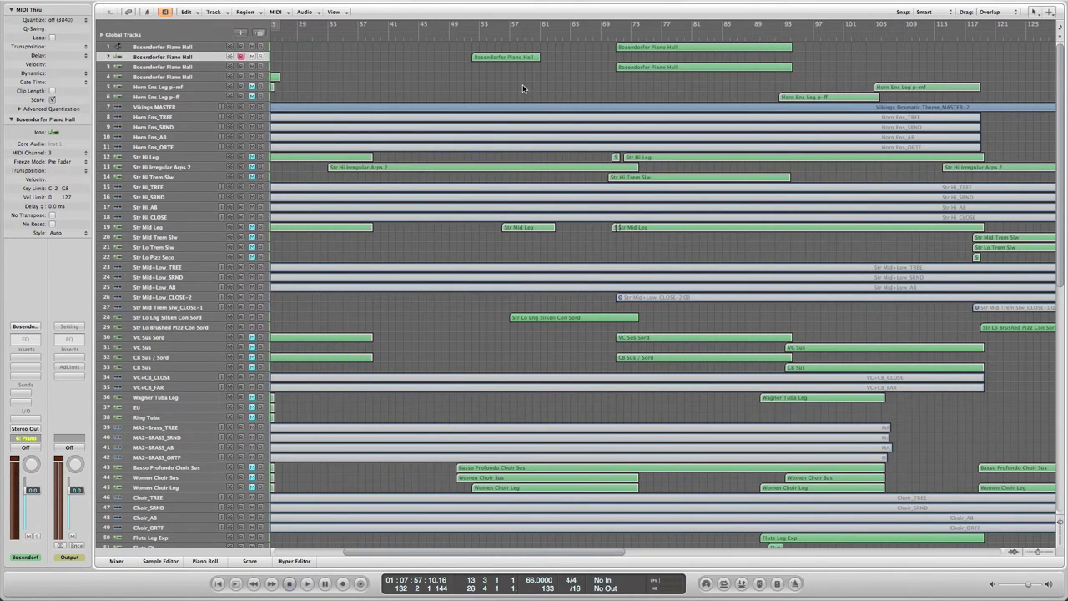
scroll(523, 84, down, 10)
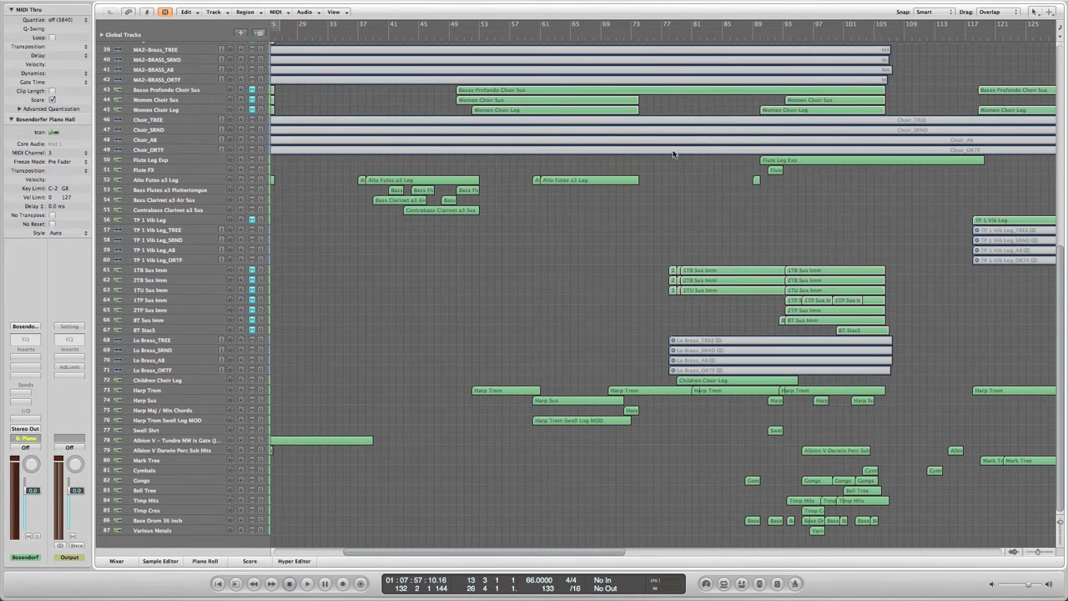
click(781, 36)
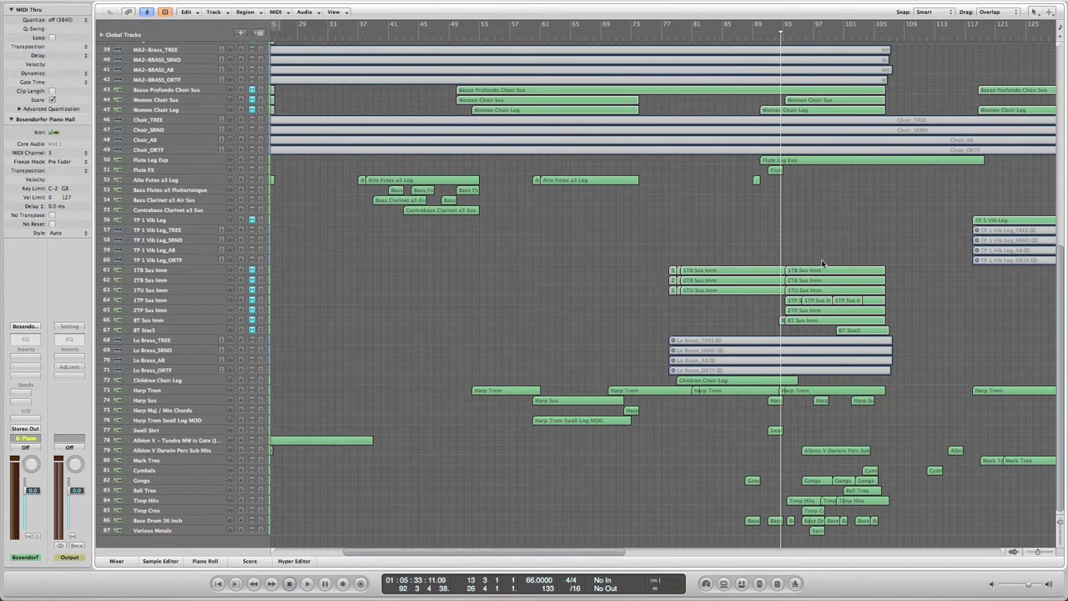
Check the notes of the 1TB and 2TB Sus Imm regions starting at bar 93 in the Piano Roll and return to the arrangement.
drag(829, 258, 838, 281)
key(p)
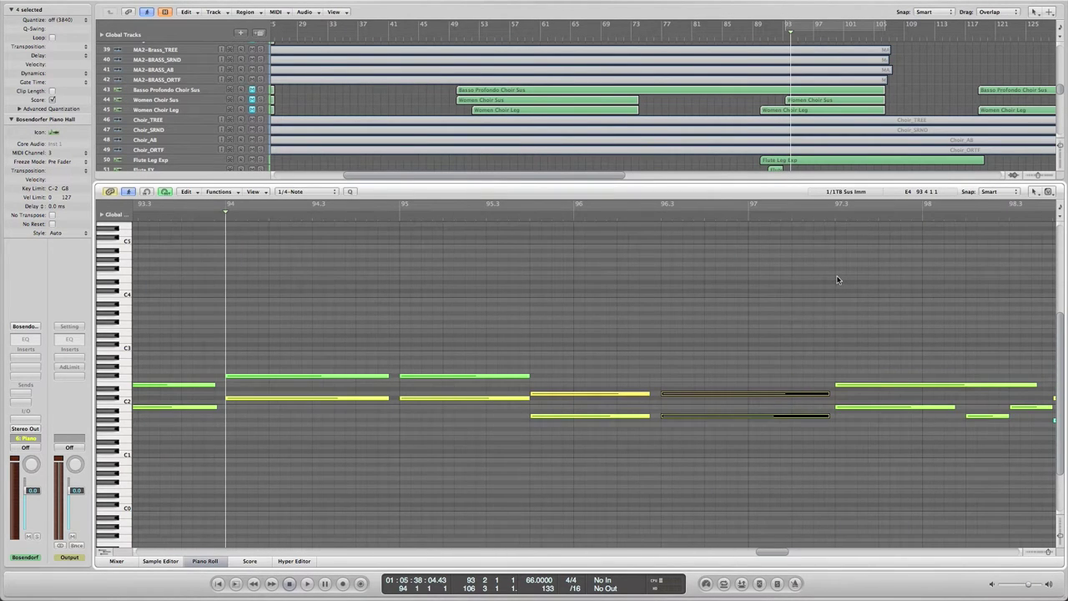
key(p)
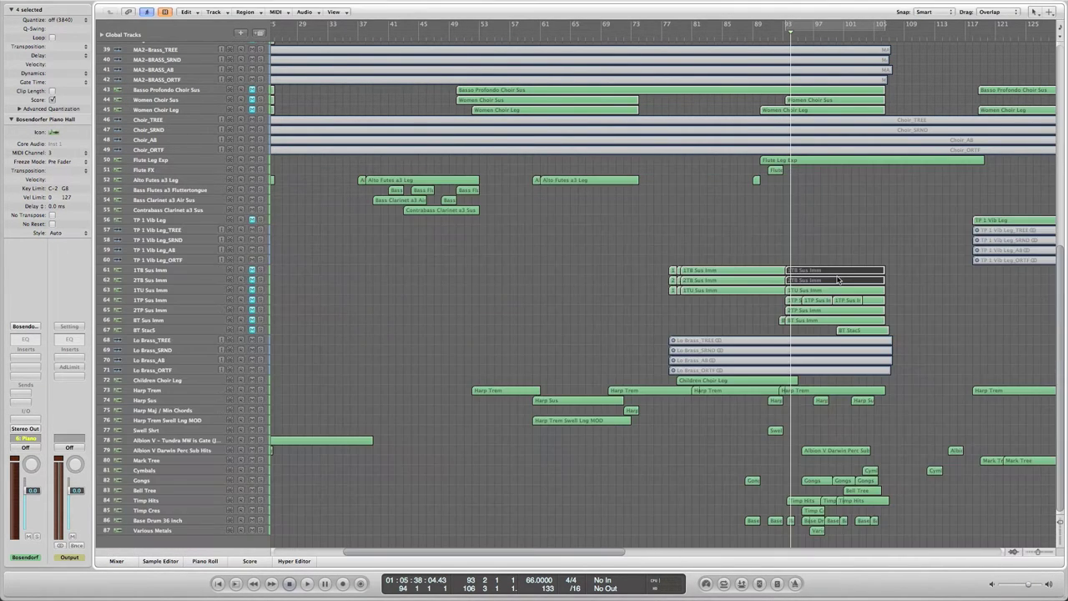
Check the notes of the 1TP and 2TP Sus Imm regions after bar 93 in the Piano Roll, return to the arrangement and deselect them.
drag(776, 313, 864, 307)
key(p)
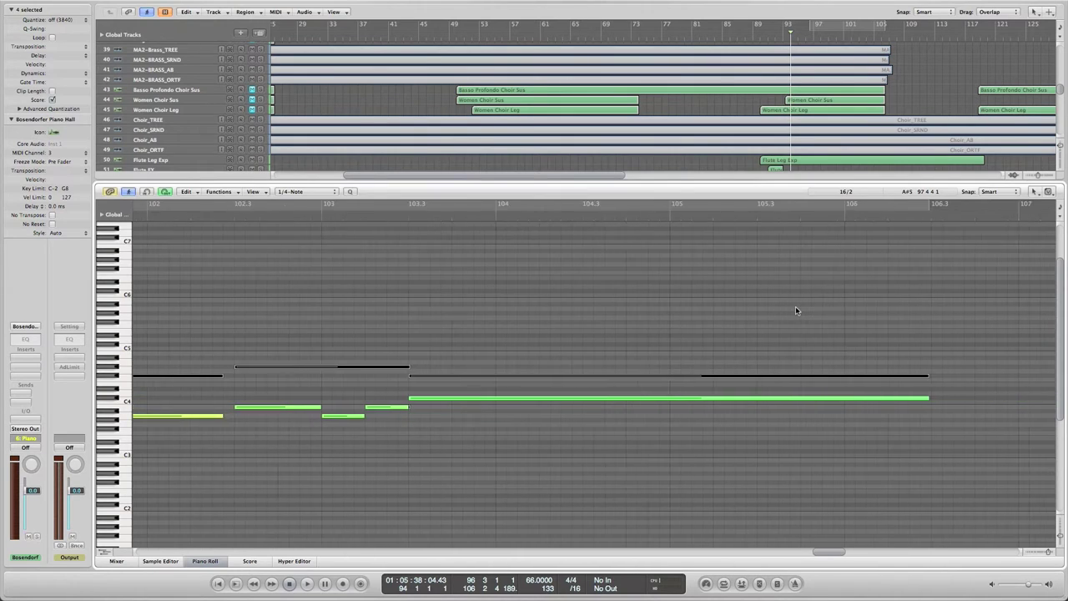
key(p)
click(447, 291)
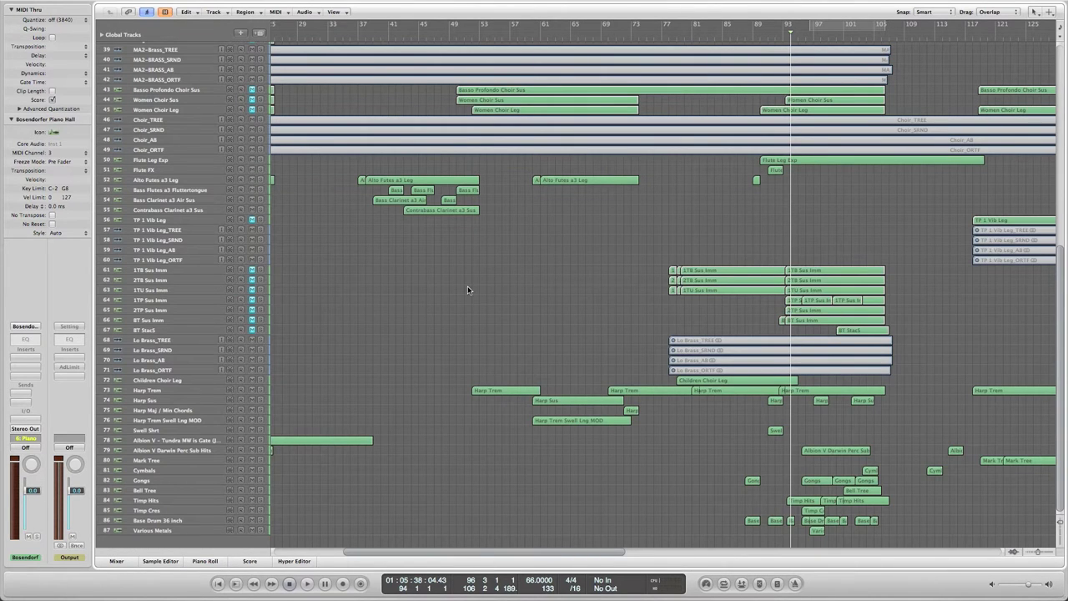
Go back to the beginning of the arrangement and move the playhead to bar 5, where the EU and Ring Tuba regions start.
scroll(523, 295, left, 10)
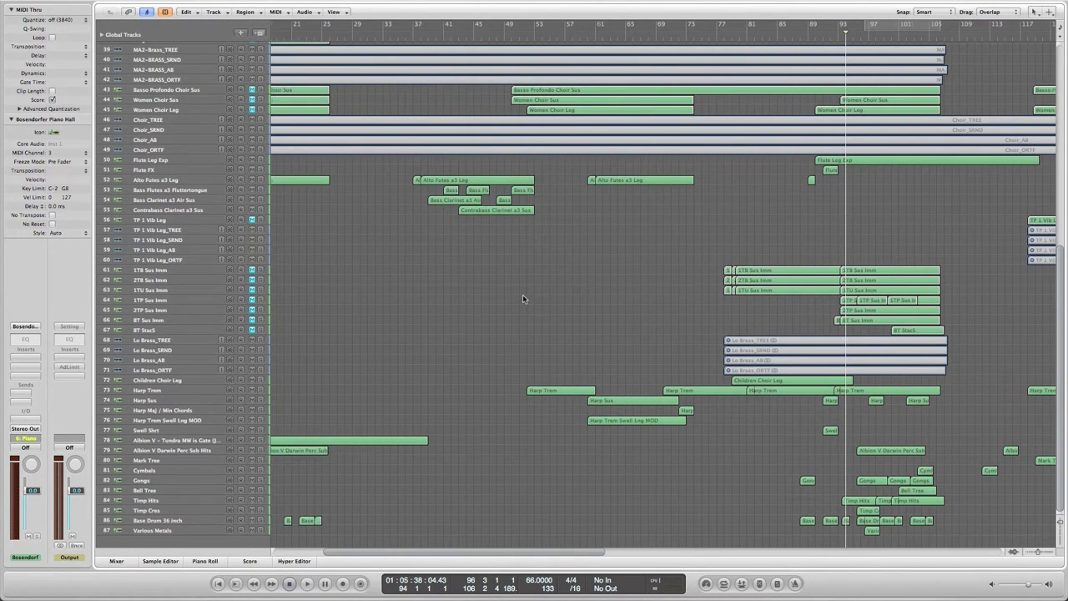
scroll(507, 294, up, 5)
scroll(506, 298, up, 6)
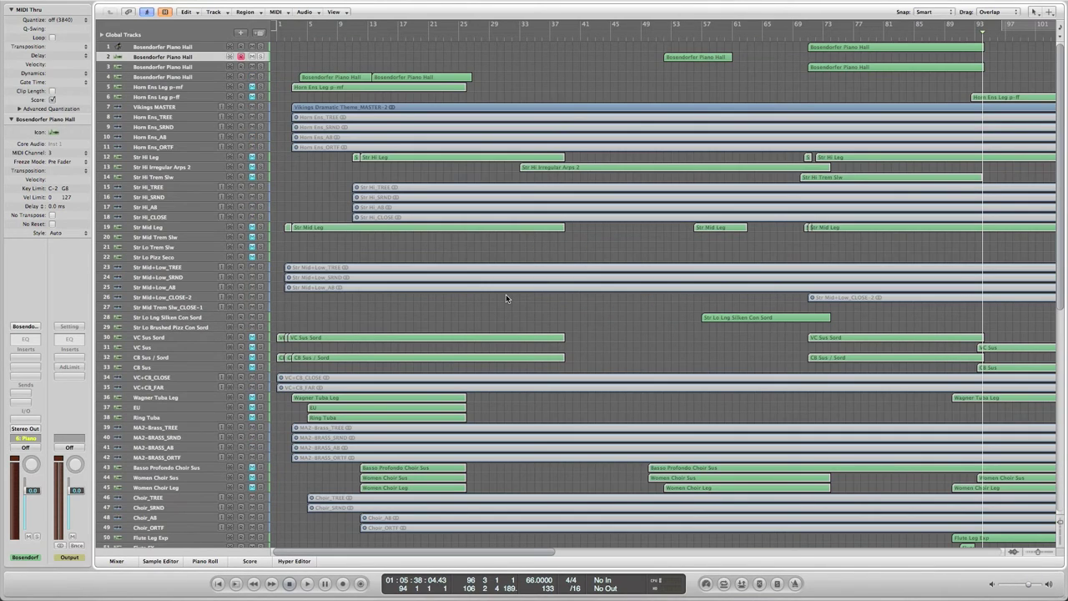
click(291, 36)
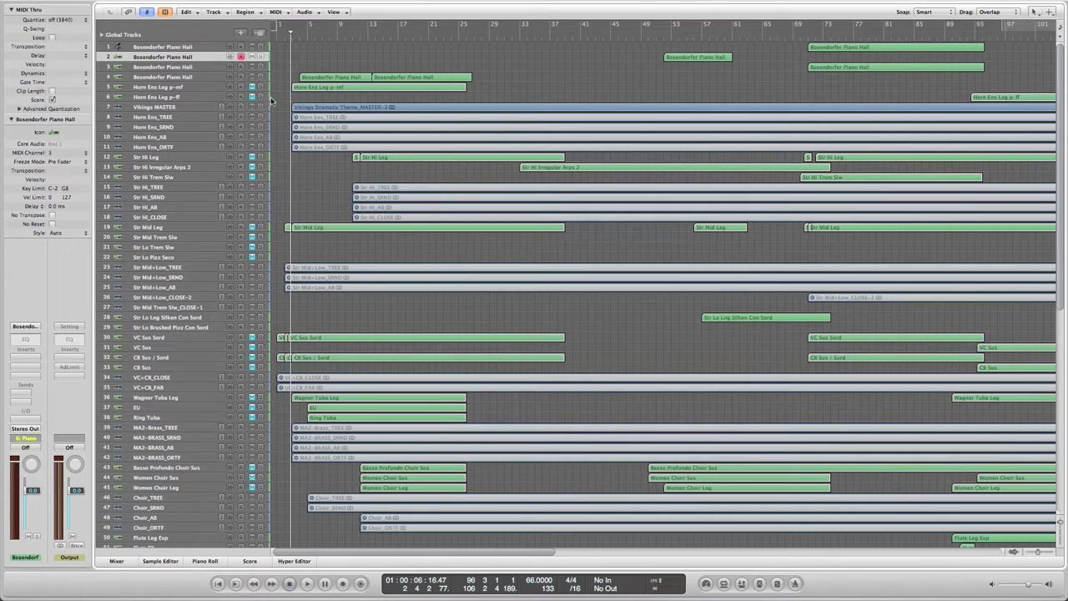
key(period)
key(period)
key(period)
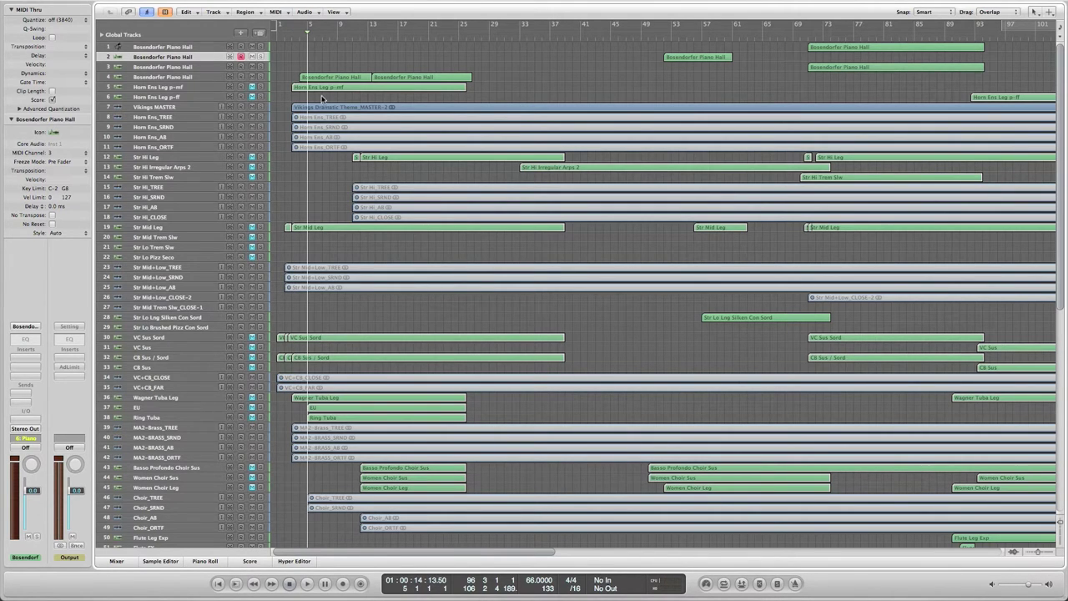
Move the playhead to bar 39, where the opening string regions end and the low woodwind parts enter.
click(573, 40)
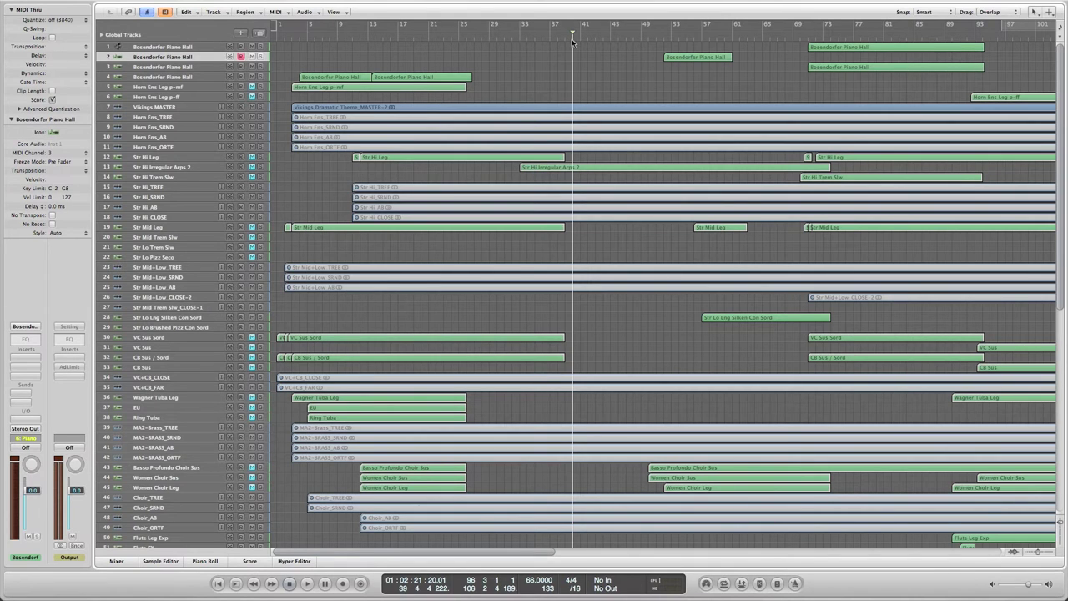
scroll(572, 58, down, 10)
key(comma)
key(comma)
key(comma)
scroll(573, 58, up, 10)
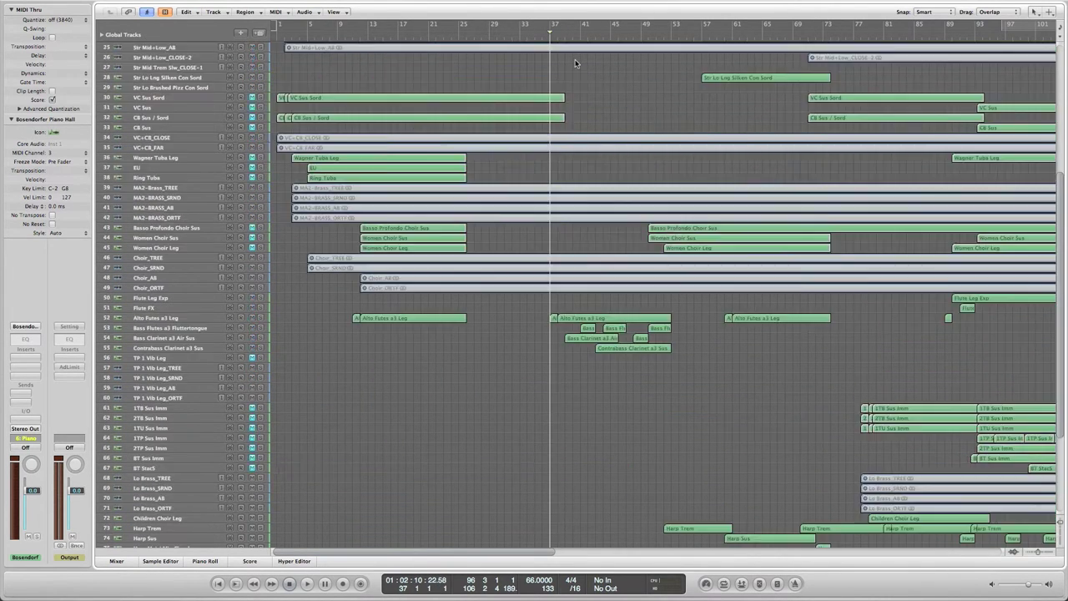
scroll(576, 63, down, 10)
key(period)
scroll(660, 156, right, 2)
scroll(660, 156, up, 1)
scroll(660, 156, up, 7)
scroll(659, 156, right, 3)
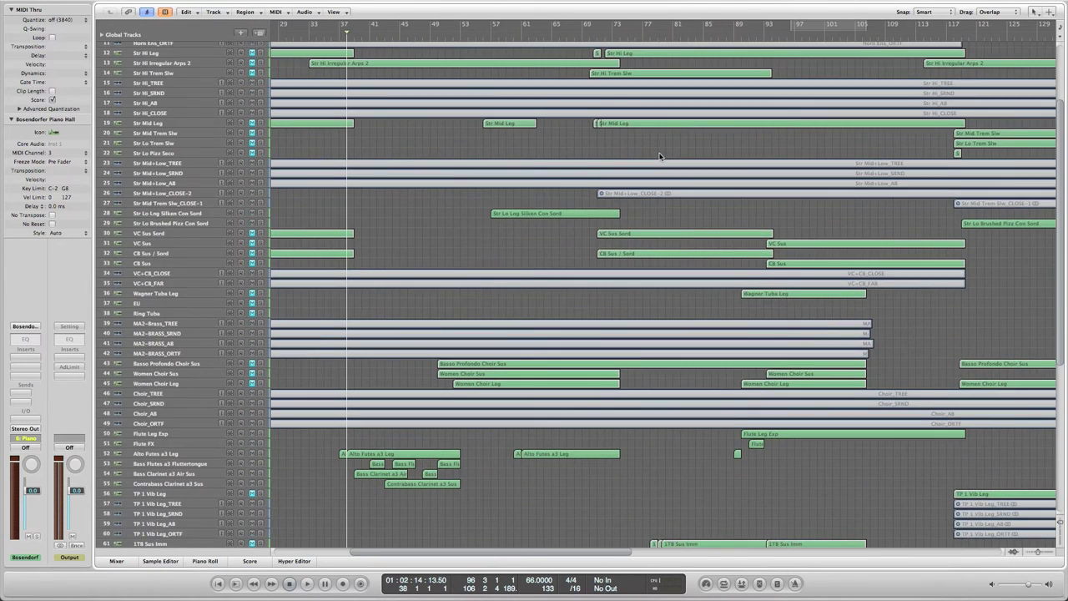
key(period)
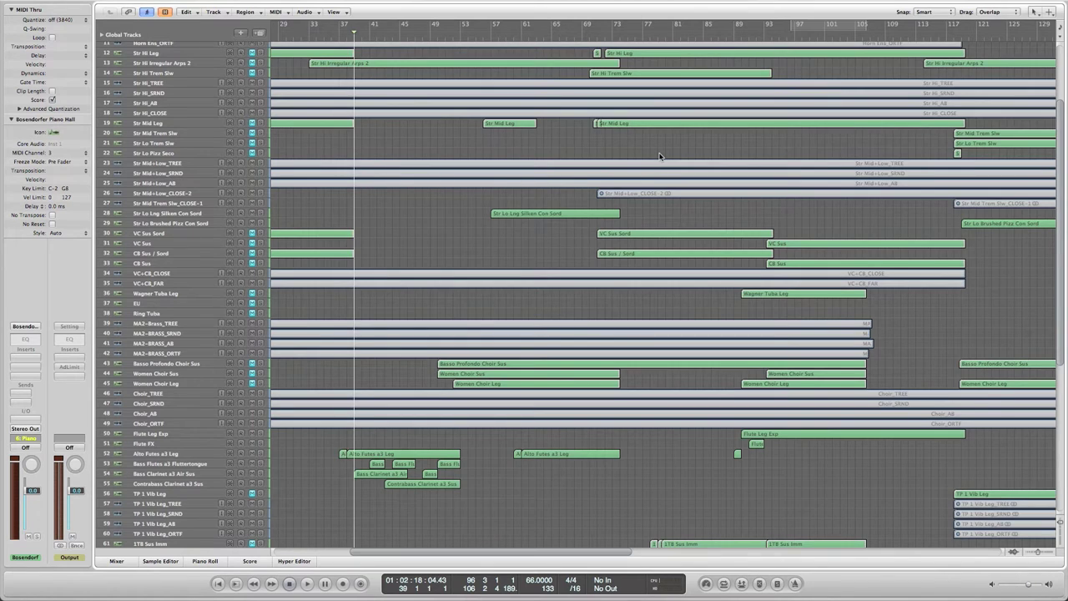
Survey the piano, horn, string, brass and choir regions from the beginning to the end of the arrangement.
scroll(660, 156, left, 4)
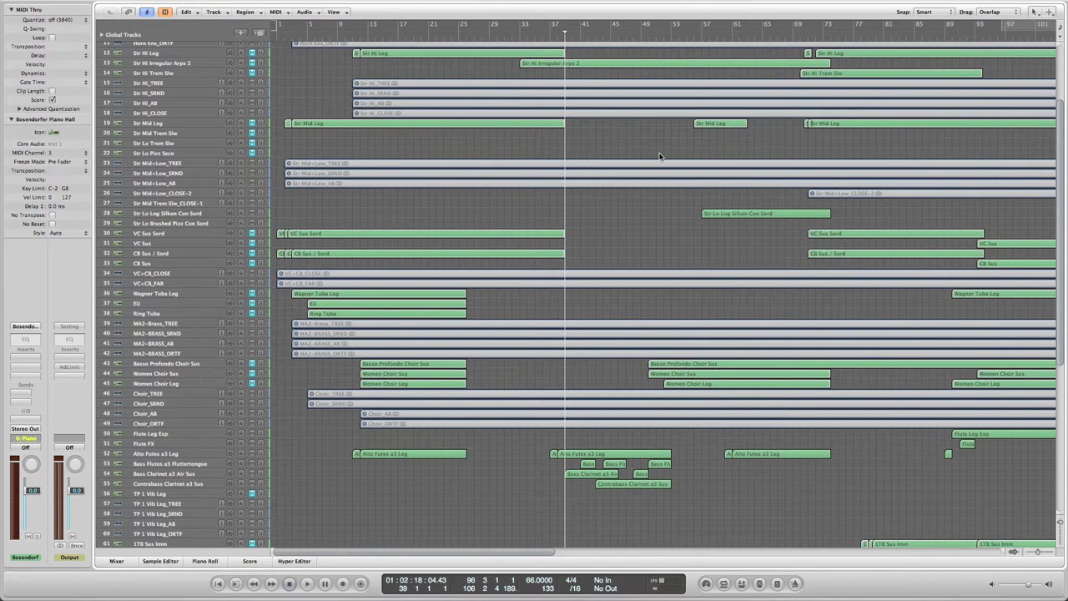
scroll(659, 156, right, 3)
scroll(660, 156, up, 3)
scroll(659, 156, left, 2)
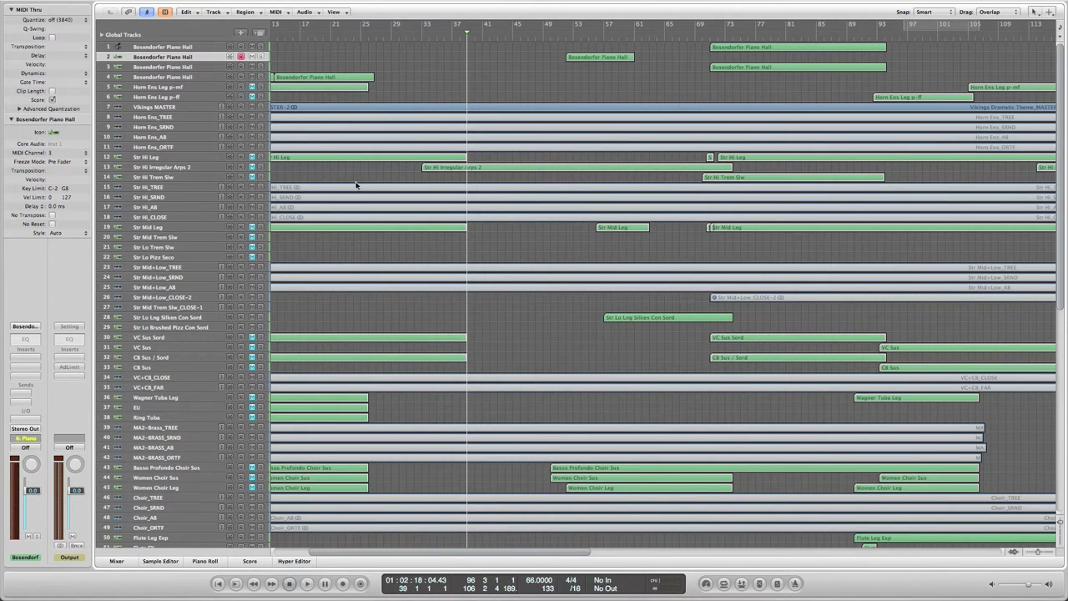
scroll(438, 190, left, 5)
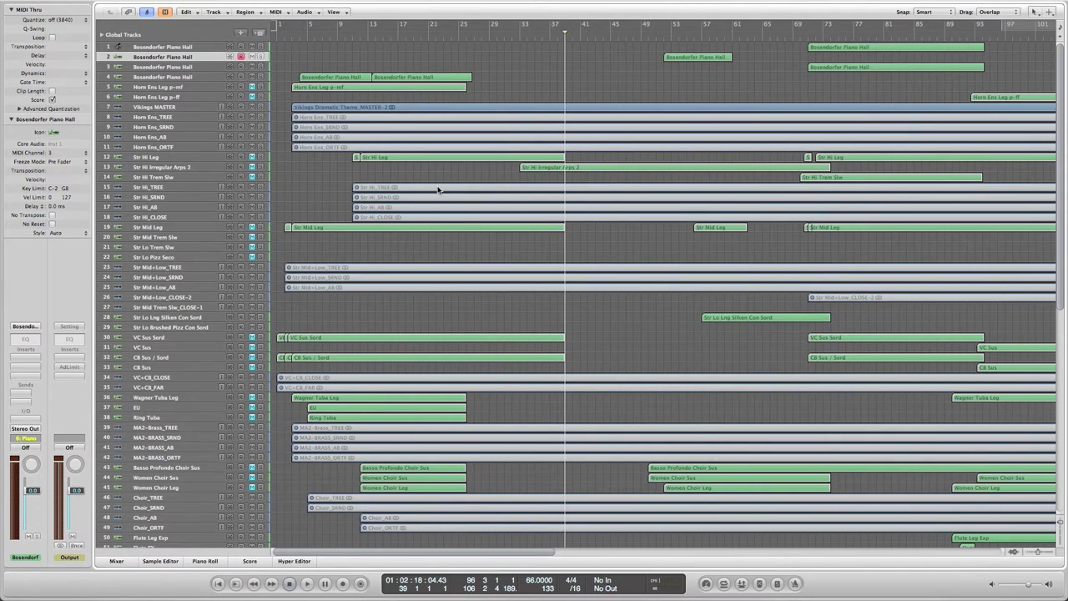
scroll(438, 190, right, 15)
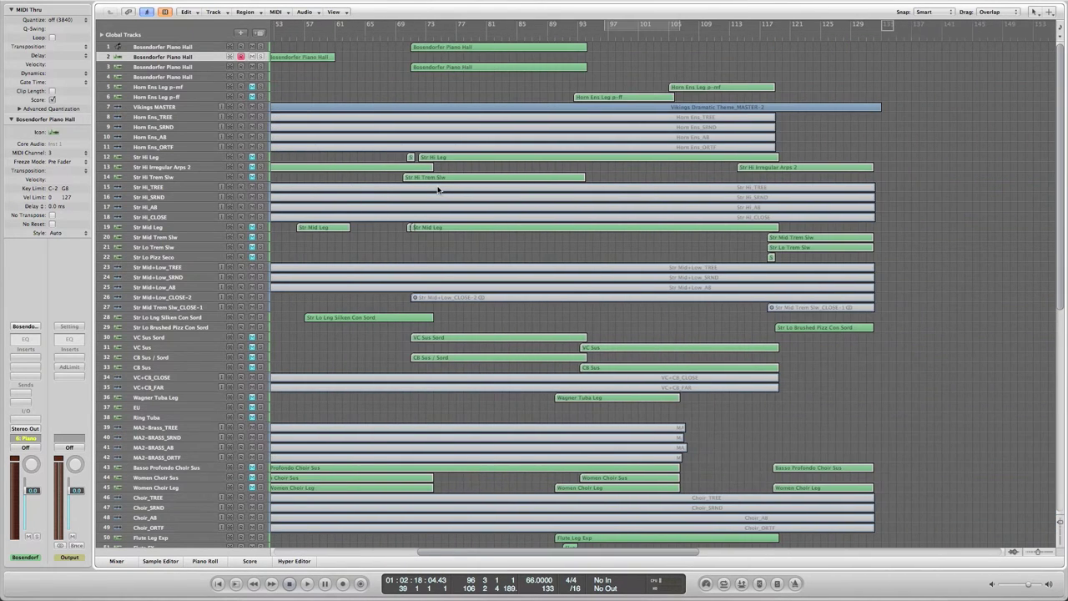
scroll(438, 190, left, 13)
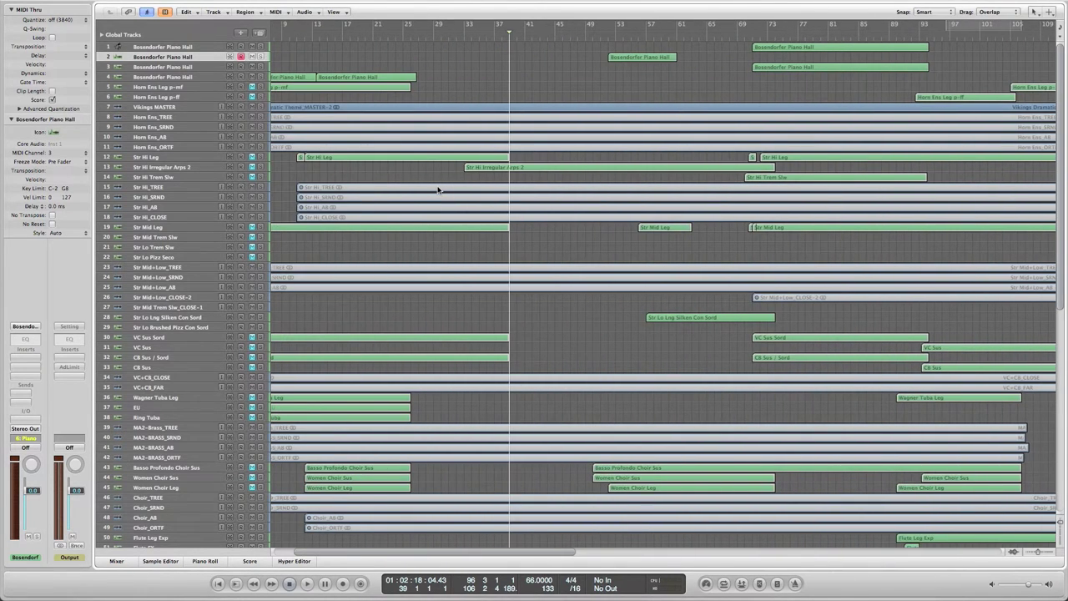
scroll(439, 191, left, 3)
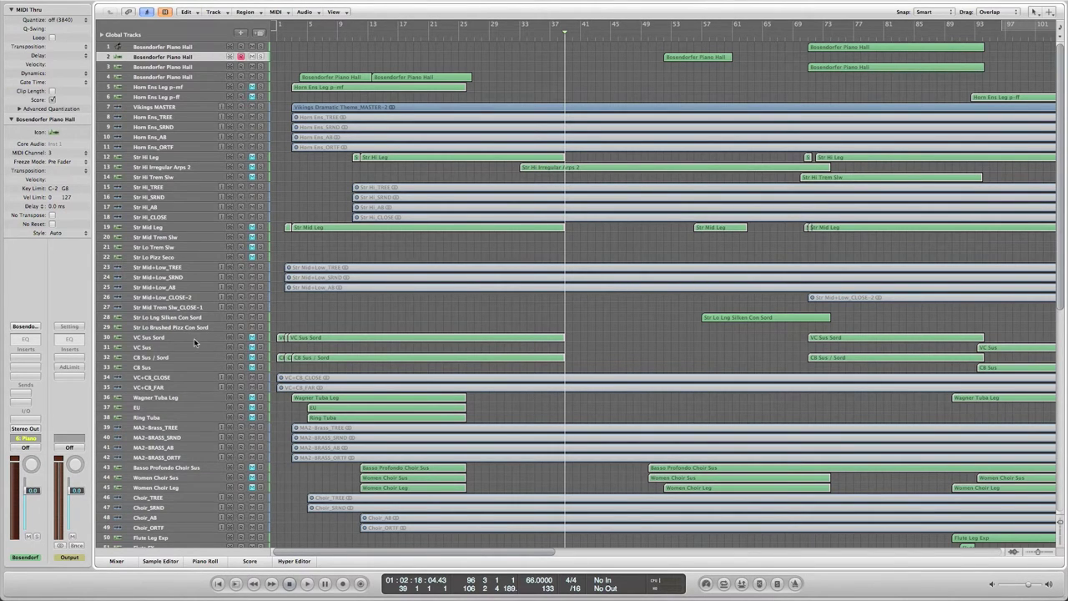
Set the playhead at bar 11 and open the opening VC Sus Sord and CB Sus / Sord regions together in the Piano Roll.
click(342, 341)
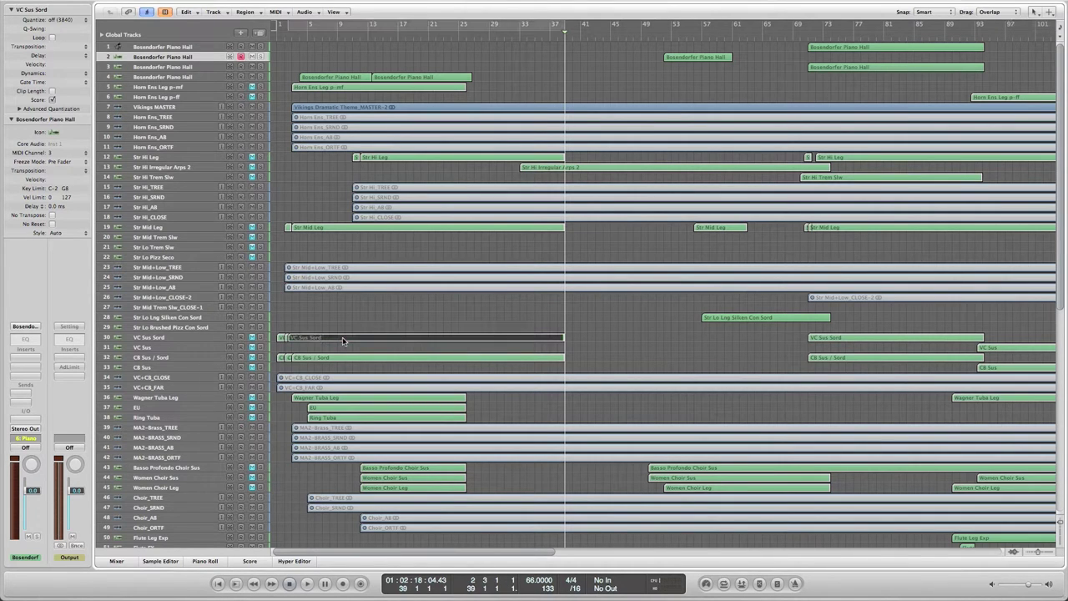
click(352, 40)
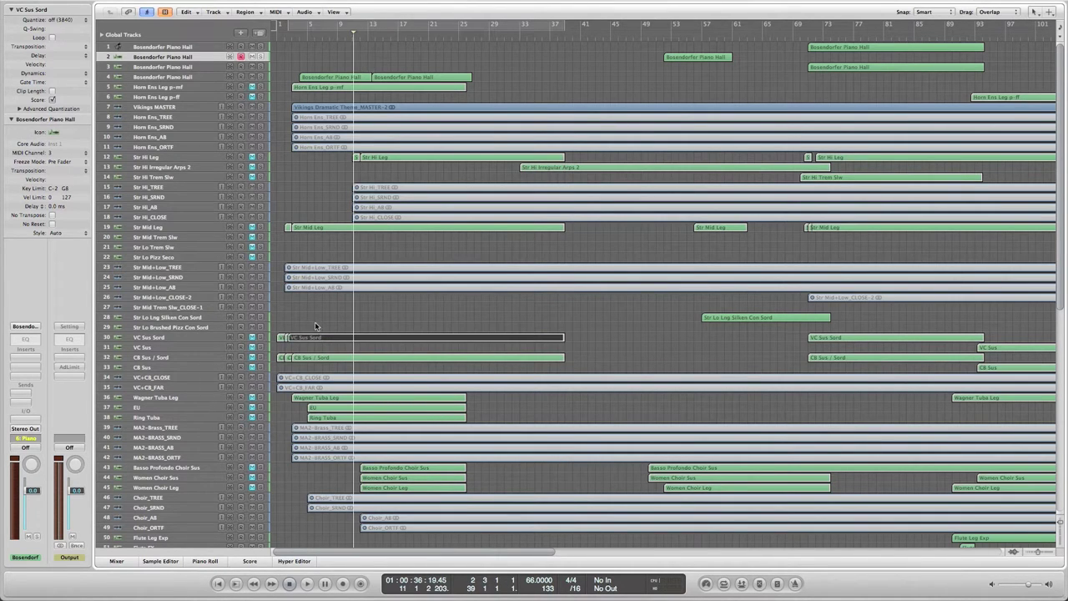
click(367, 367)
shift+click(368, 343)
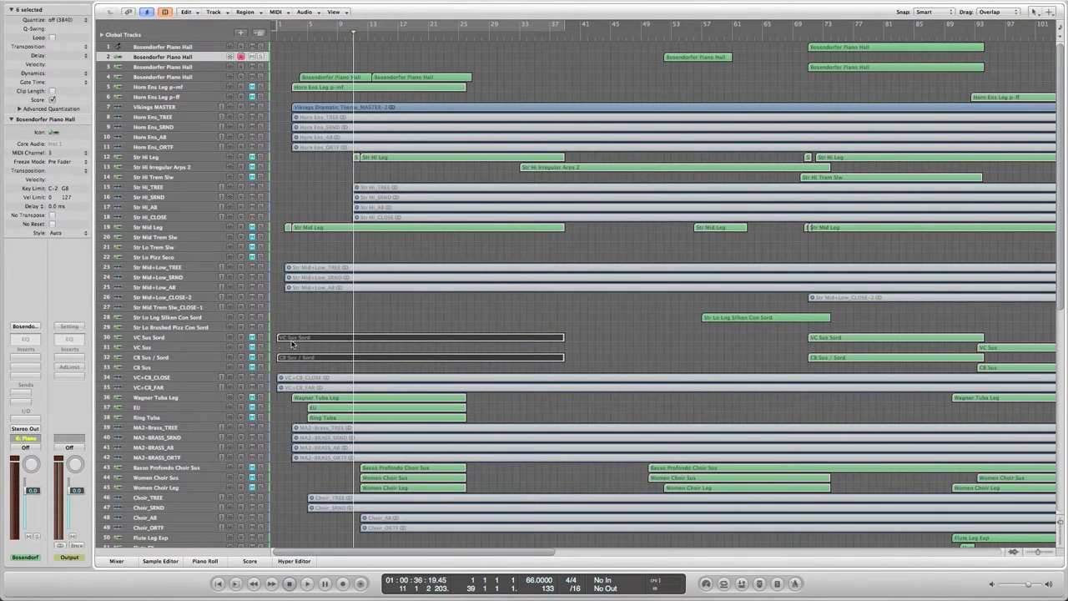
key(p)
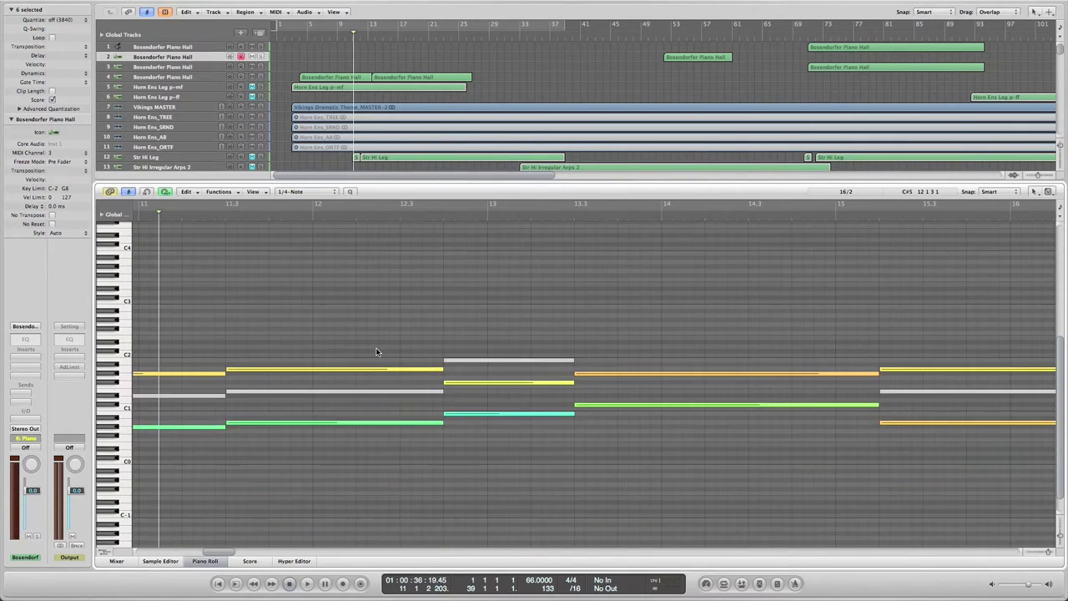
Examine the cello and bass notes from bar 3 to bar 17, comparing the intervals and movement between the two parts.
scroll(377, 352, right, 5)
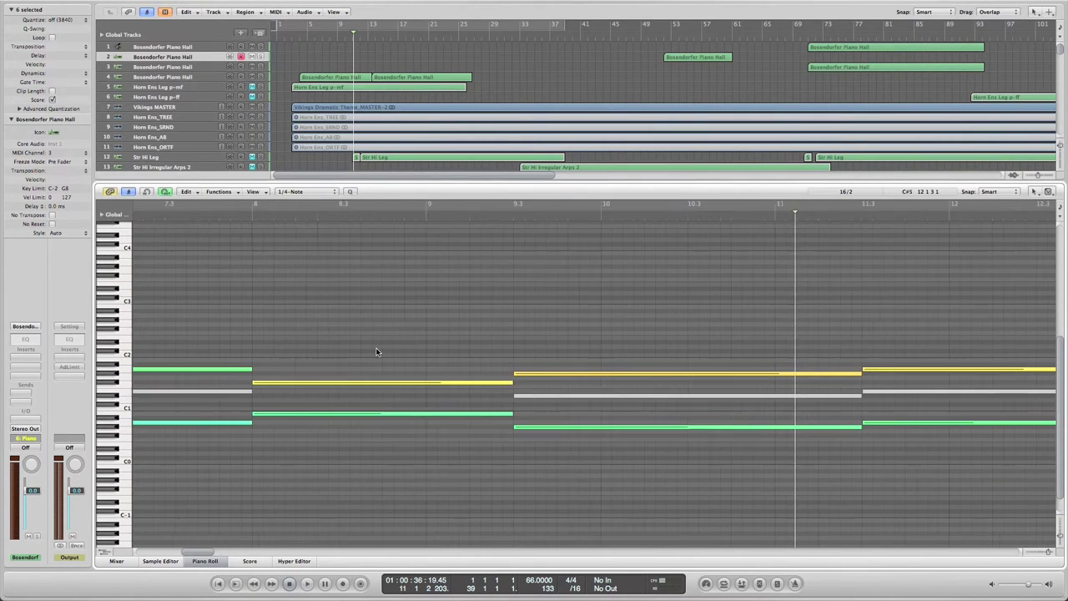
scroll(376, 351, left, 10)
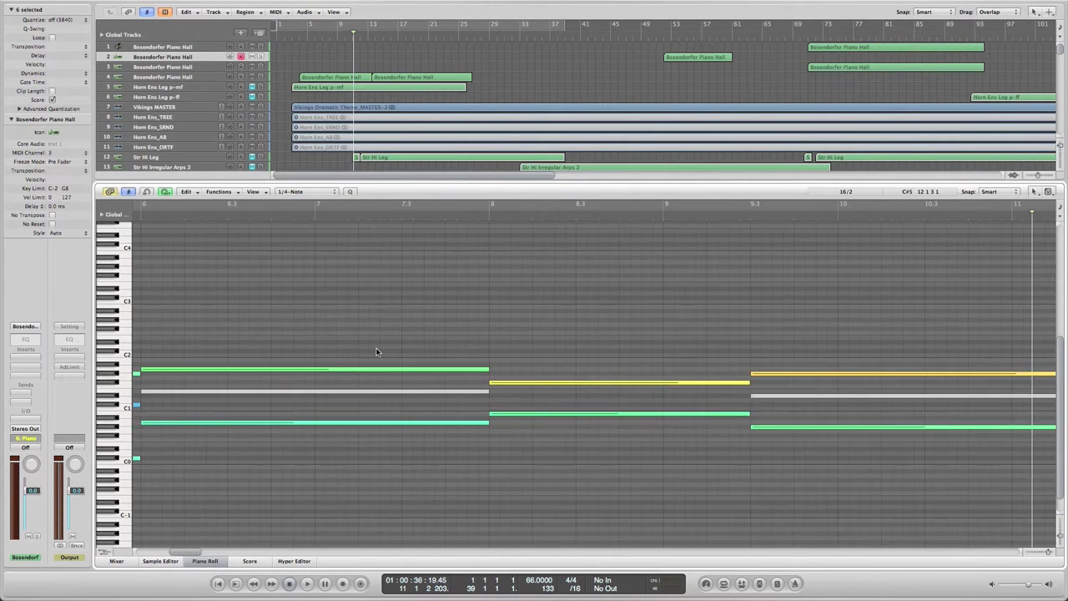
scroll(377, 352, left, 2)
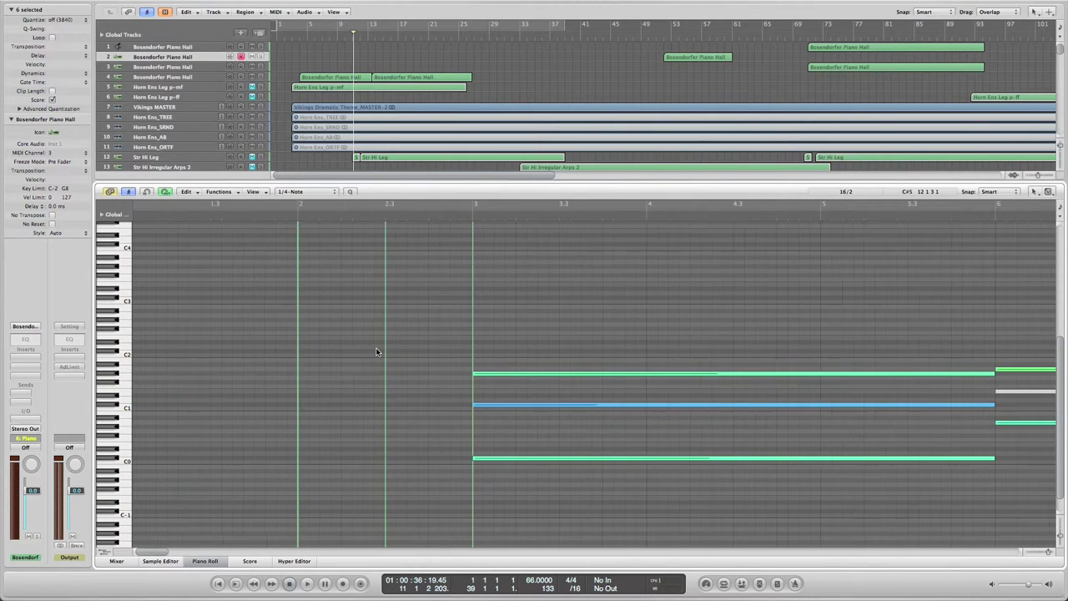
scroll(377, 352, right, 9)
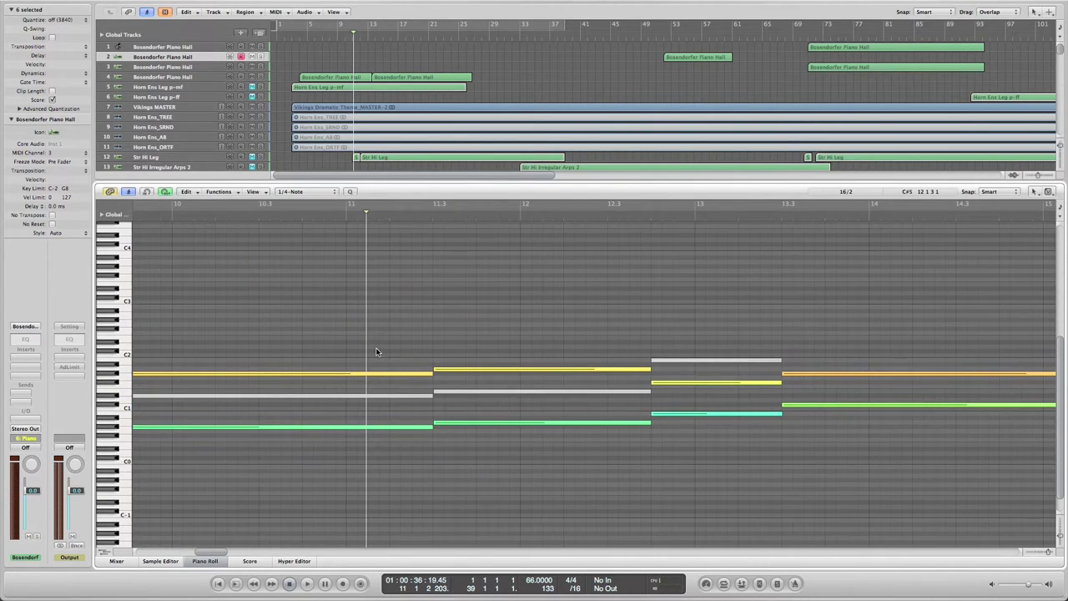
scroll(376, 352, right, 3)
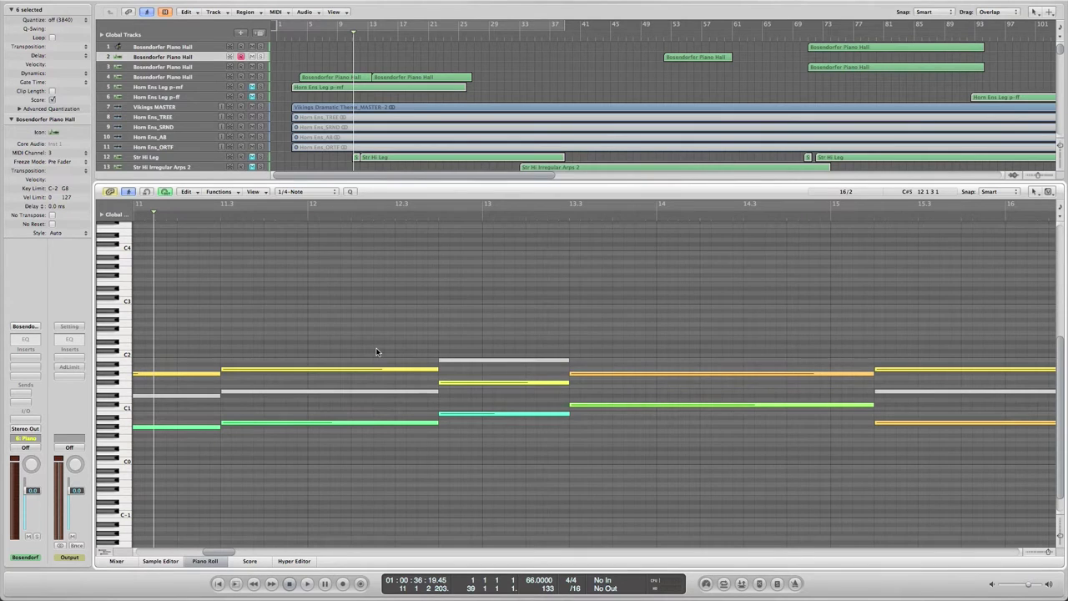
scroll(376, 351, left, 3)
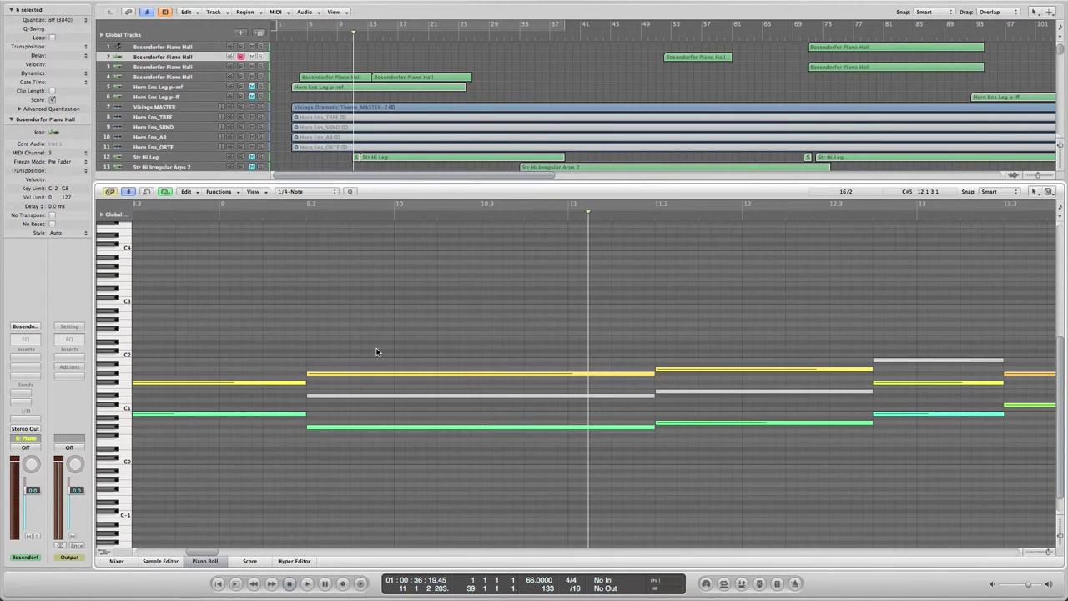
scroll(376, 351, right, 2)
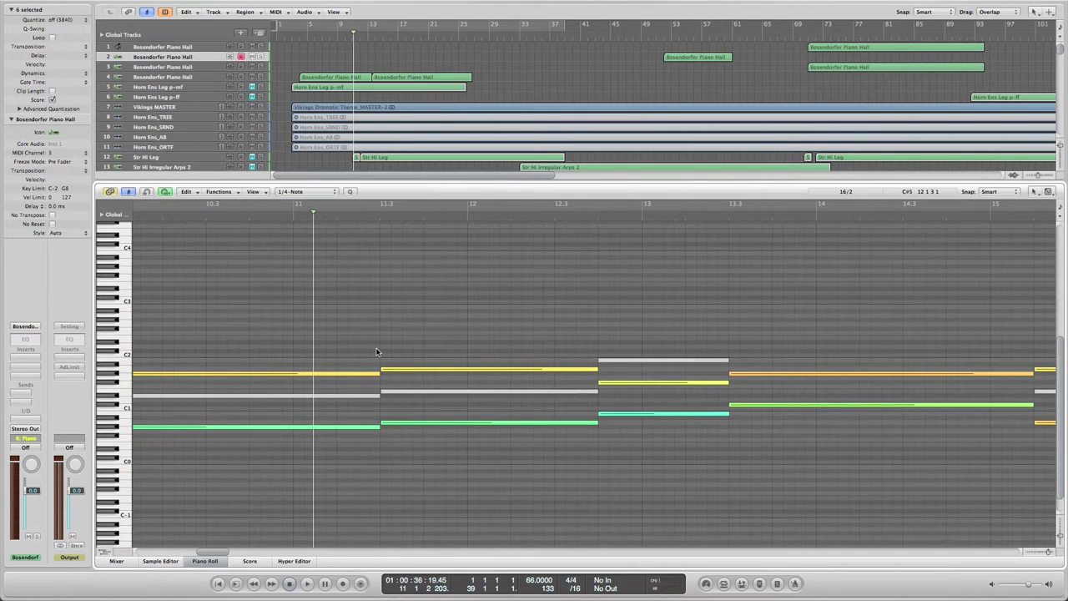
scroll(376, 351, right, 2)
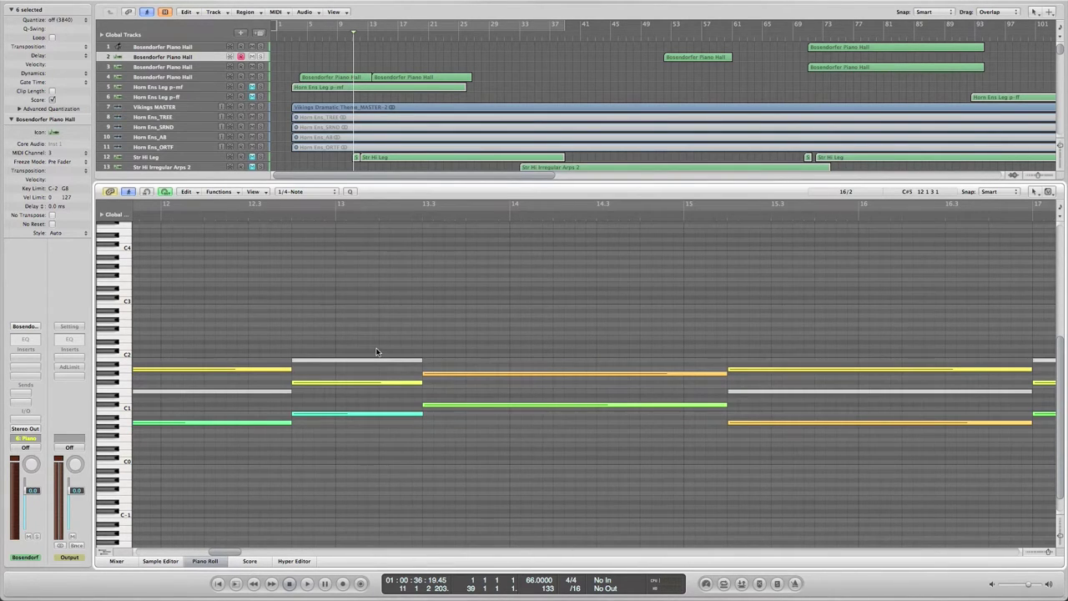
scroll(376, 352, right, 2)
scroll(376, 351, left, 4)
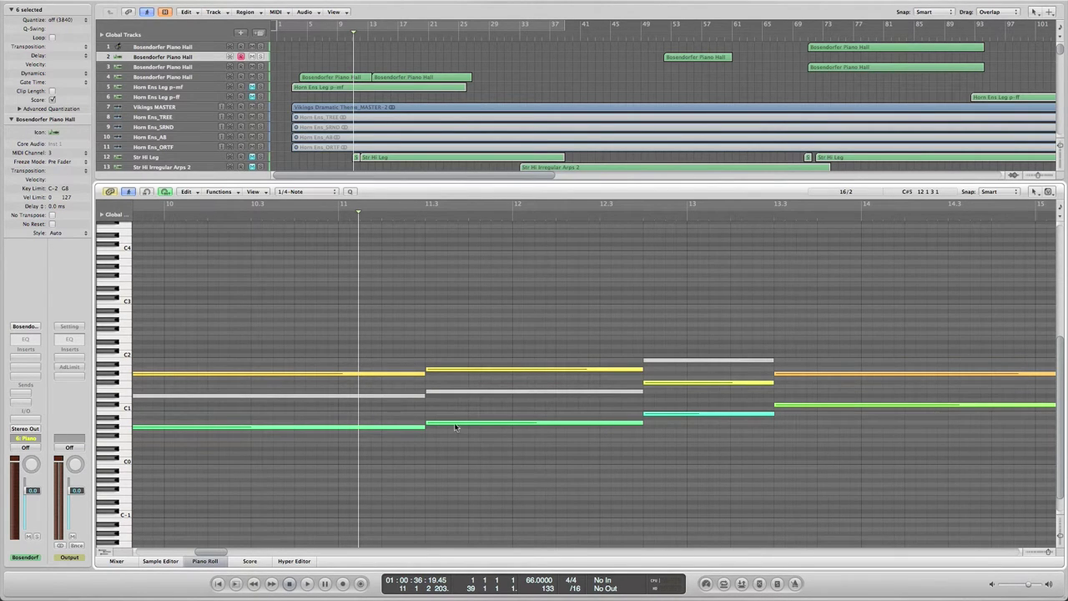
scroll(574, 391, right, 3)
scroll(575, 390, left, 10)
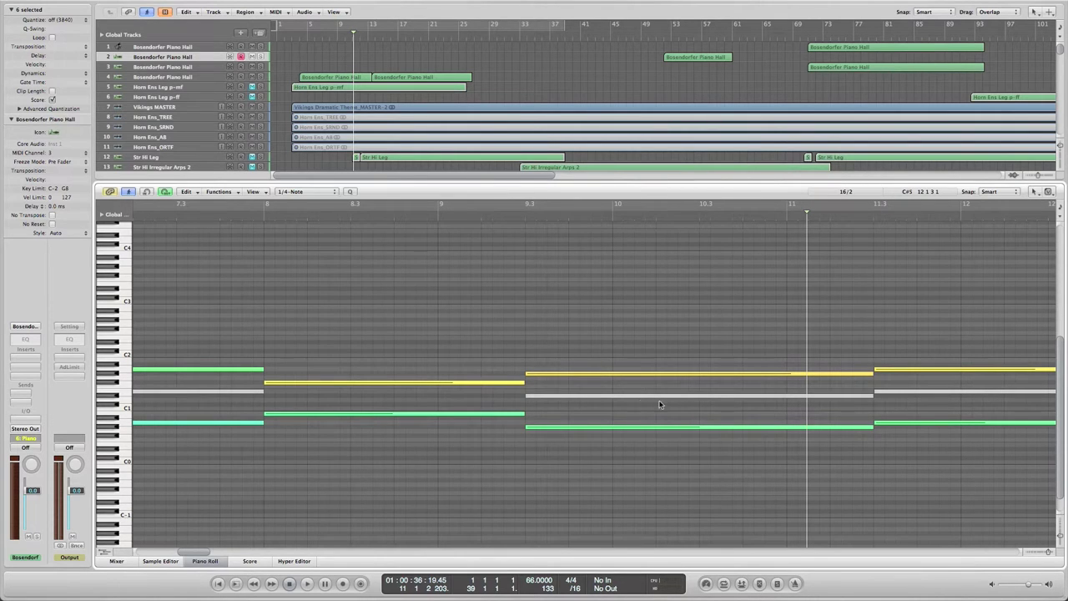
scroll(809, 403, right, 10)
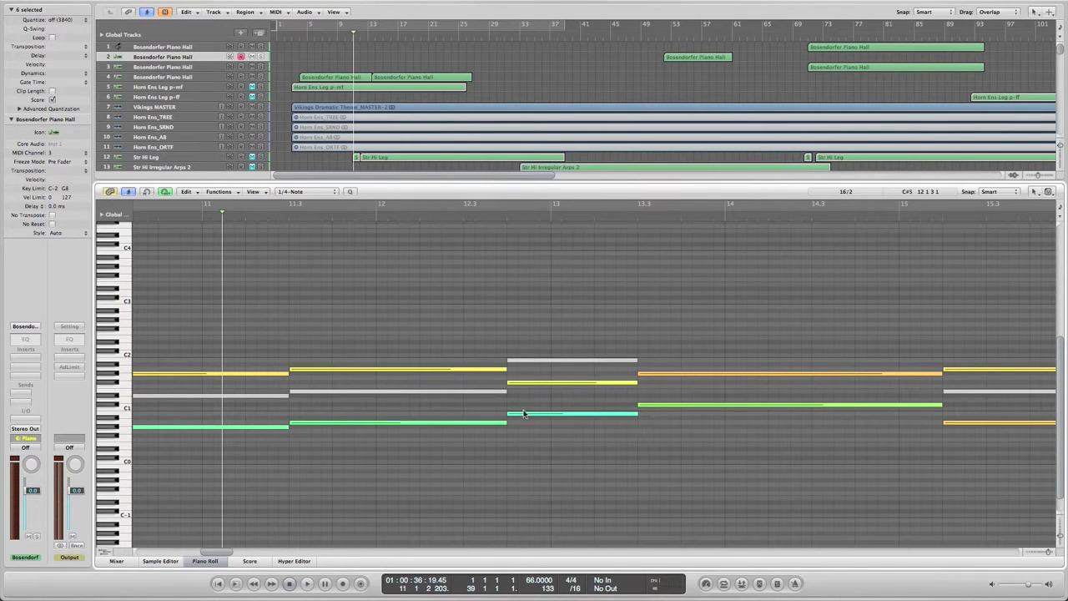
scroll(469, 376, left, 10)
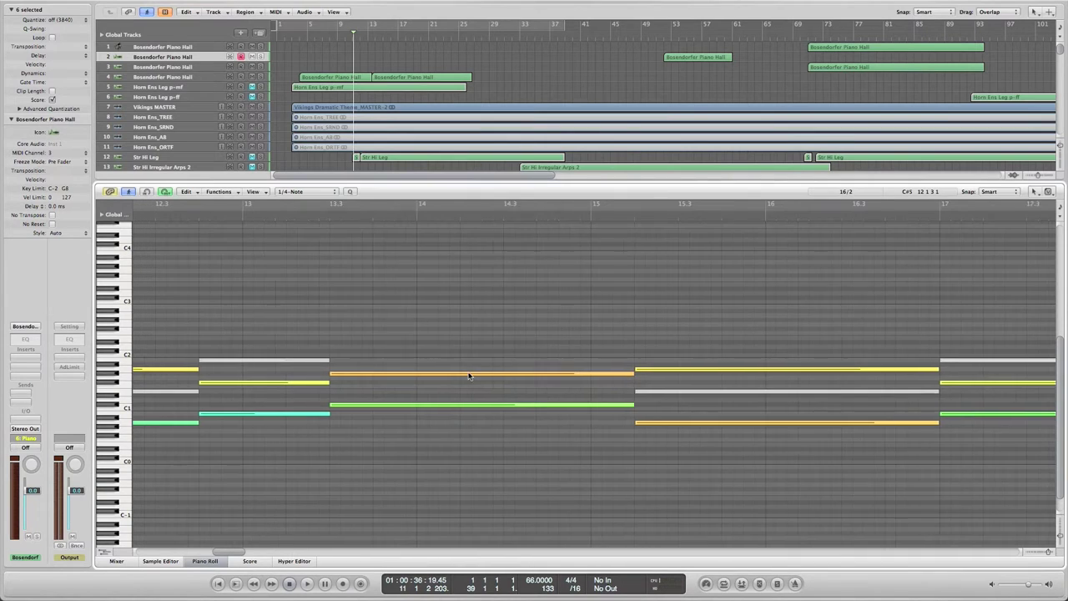
scroll(468, 376, right, 5)
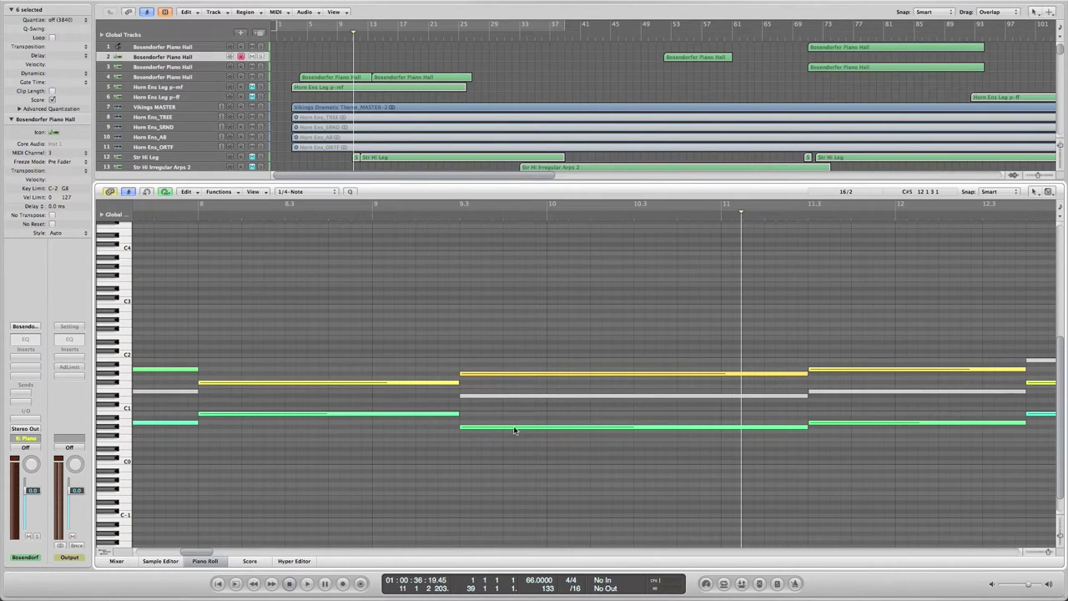
Follow the cello and bass notes onward to bar 31 and back to bar 9, comparing how the harmony pattern continues.
scroll(523, 420, left, 5)
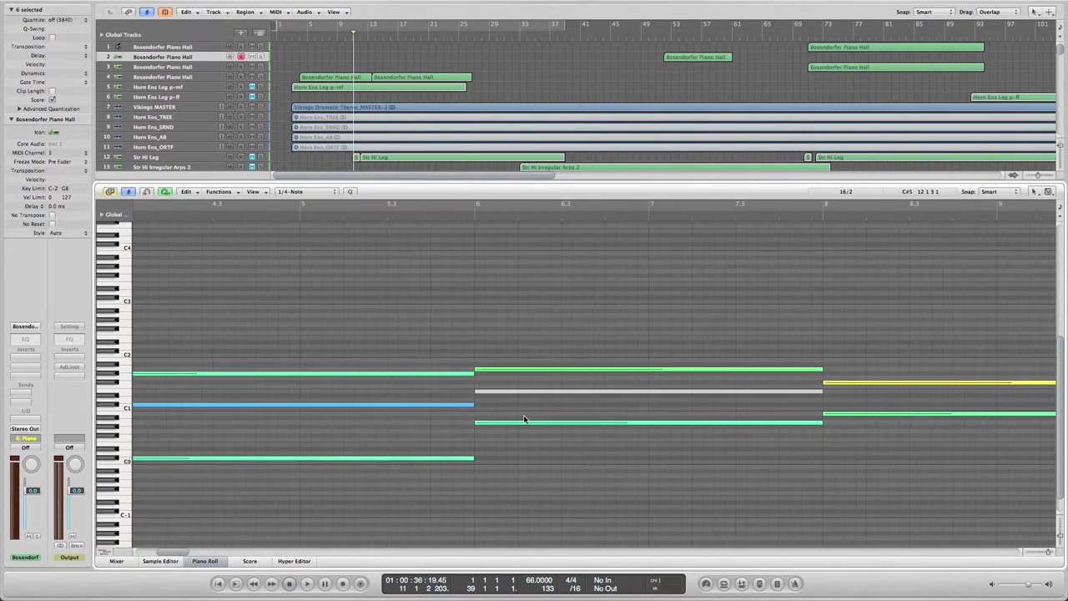
scroll(523, 420, right, 15)
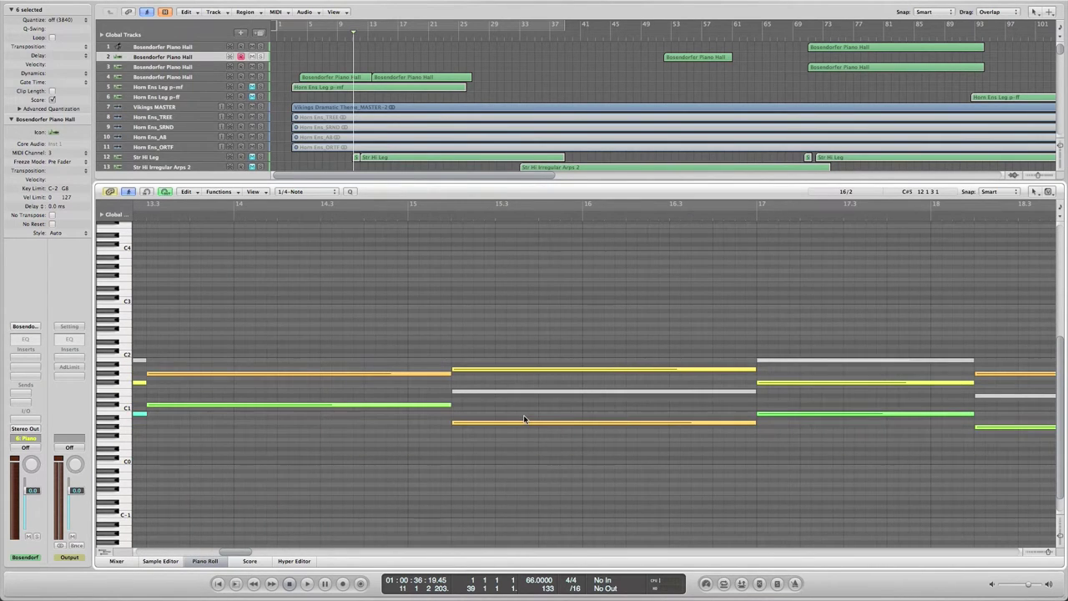
scroll(523, 420, right, 4)
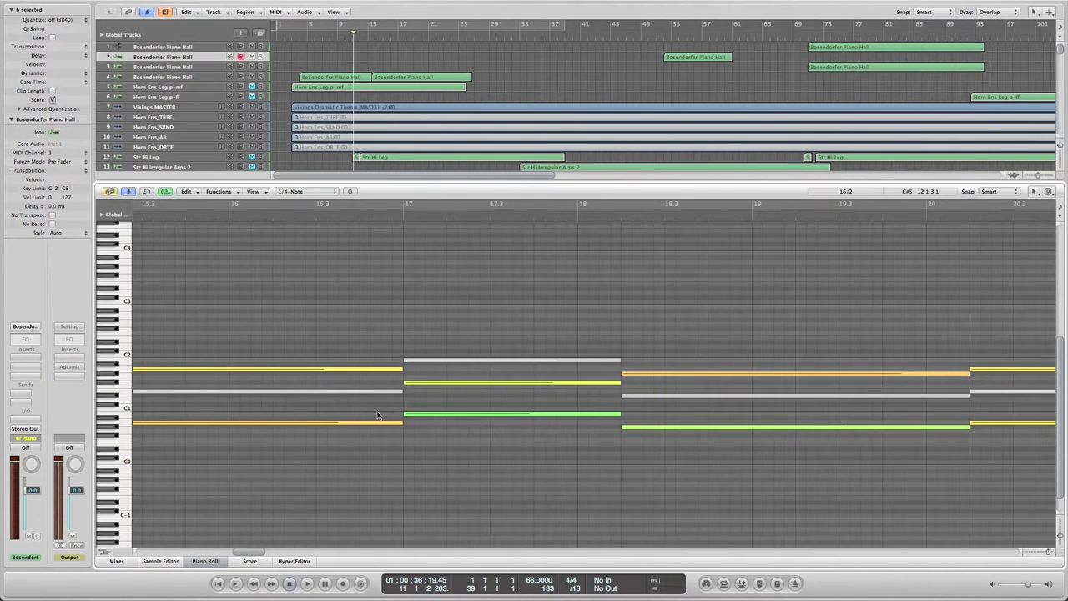
scroll(371, 411, left, 6)
scroll(357, 390, right, 10)
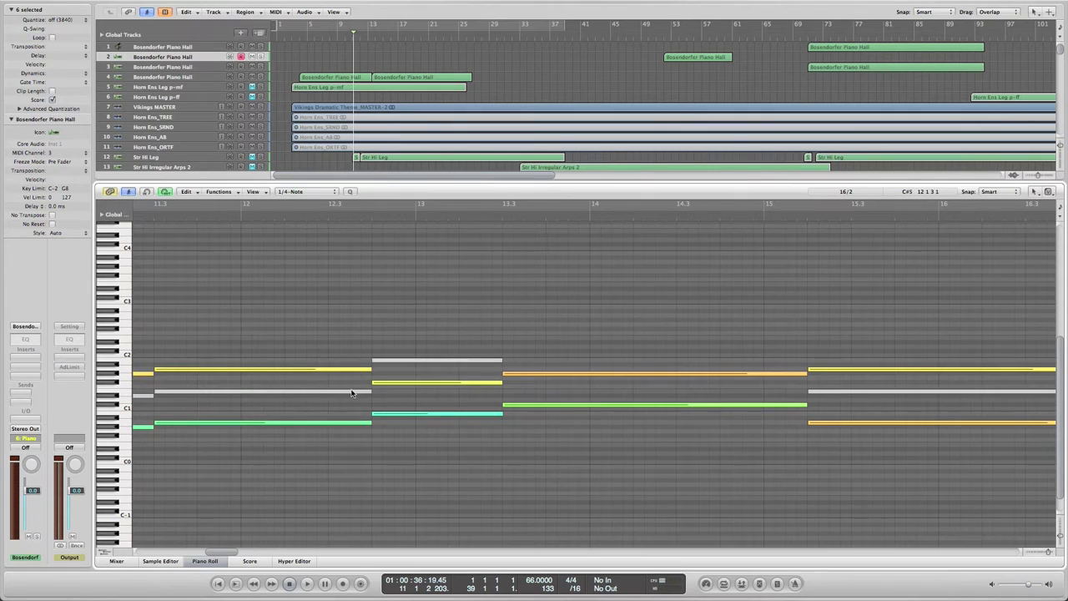
scroll(357, 392, right, 7)
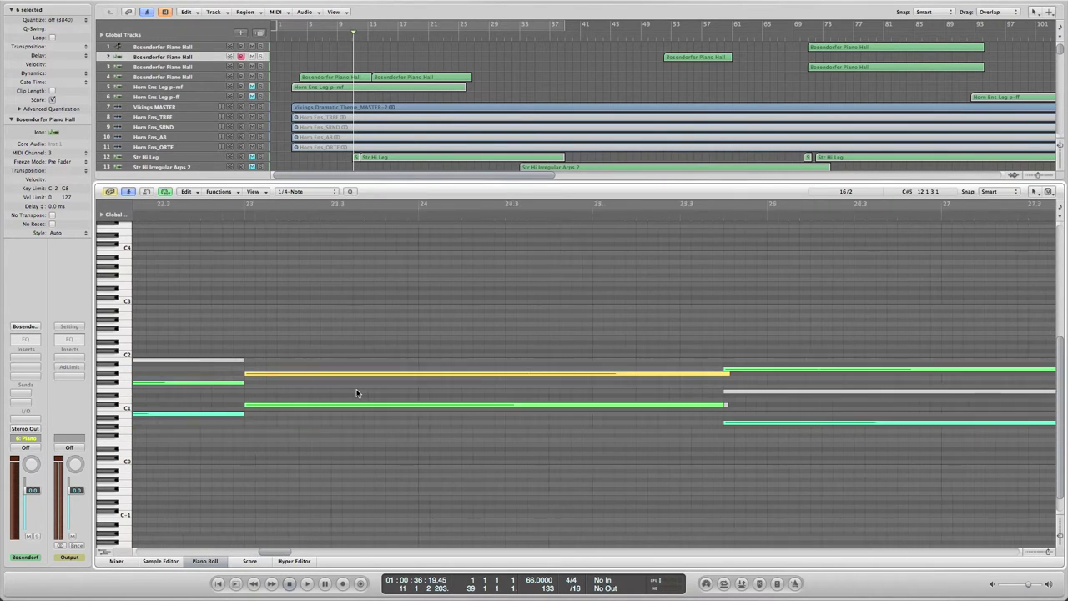
scroll(356, 394, right, 5)
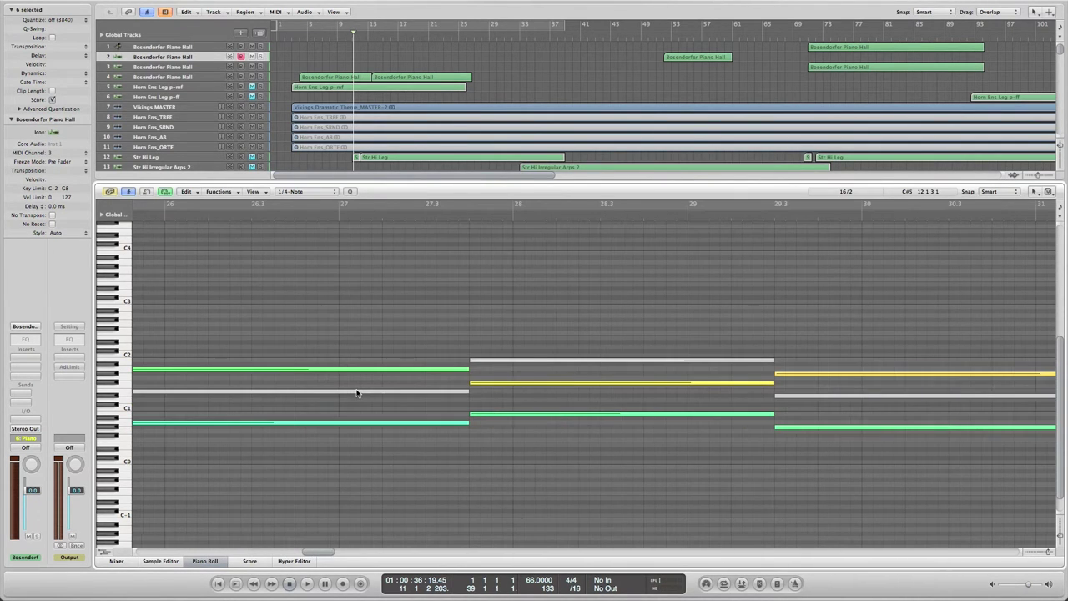
scroll(357, 393, left, 6)
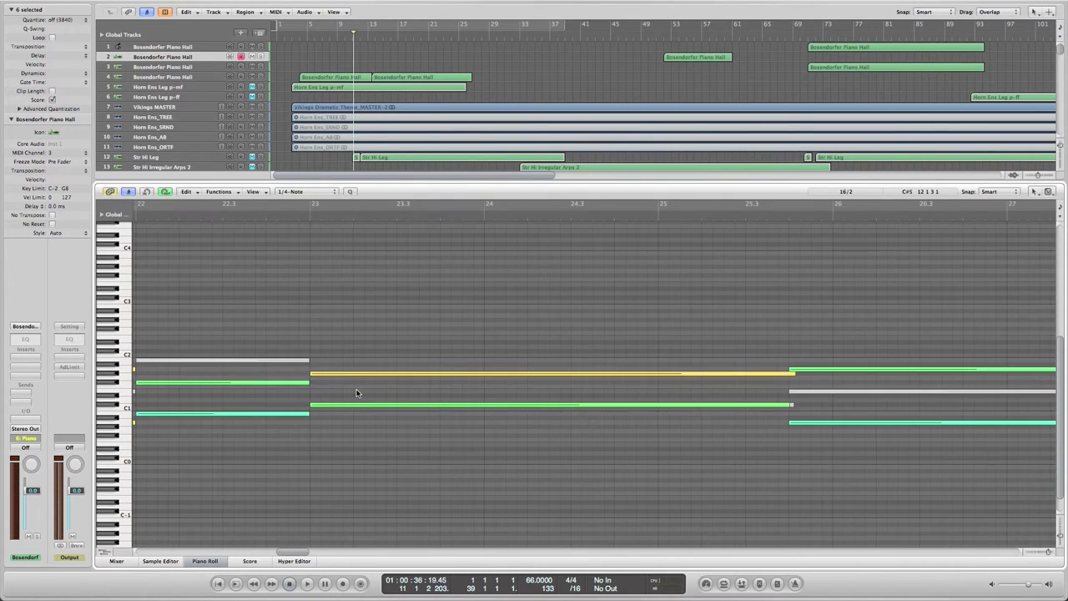
scroll(357, 393, left, 15)
scroll(357, 393, left, 7)
scroll(357, 393, left, 3)
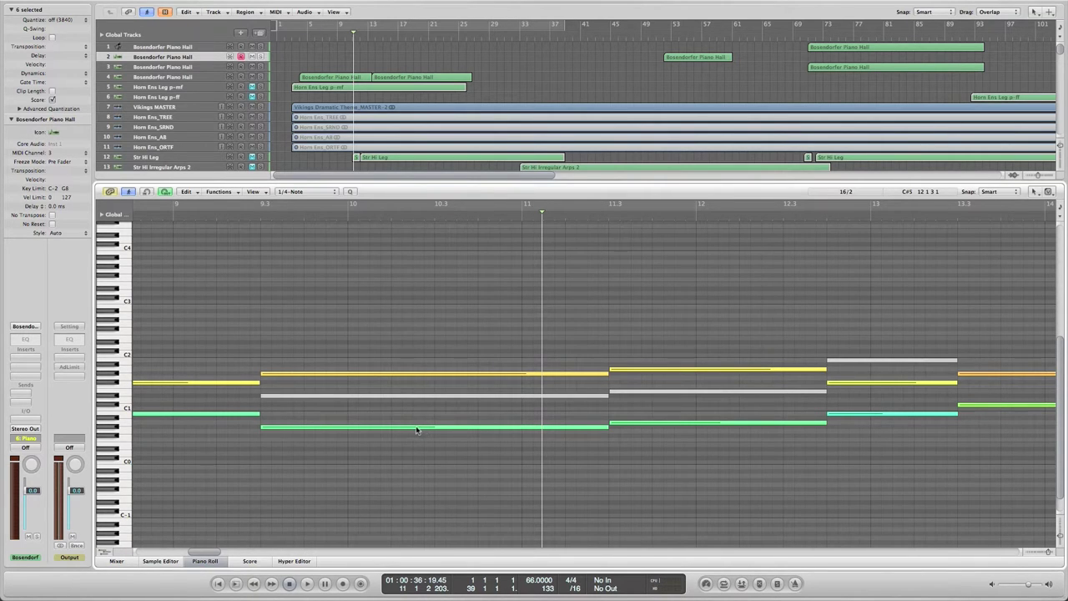
Close the Piano Roll and reselect the opening VC Sus Sord and CB Sus / Sord regions in the arrangement.
key(p)
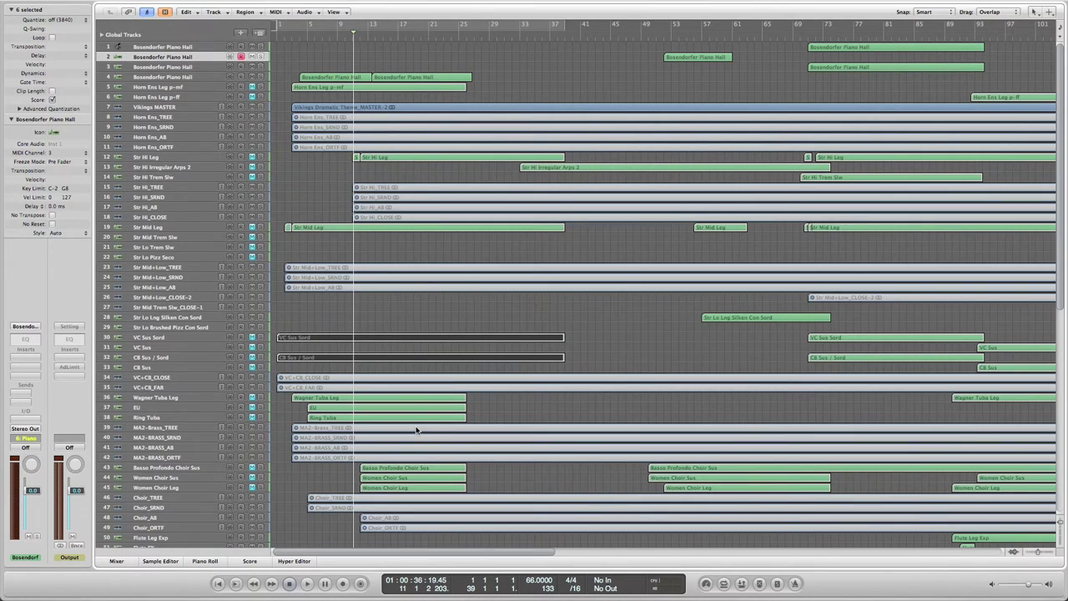
click(397, 322)
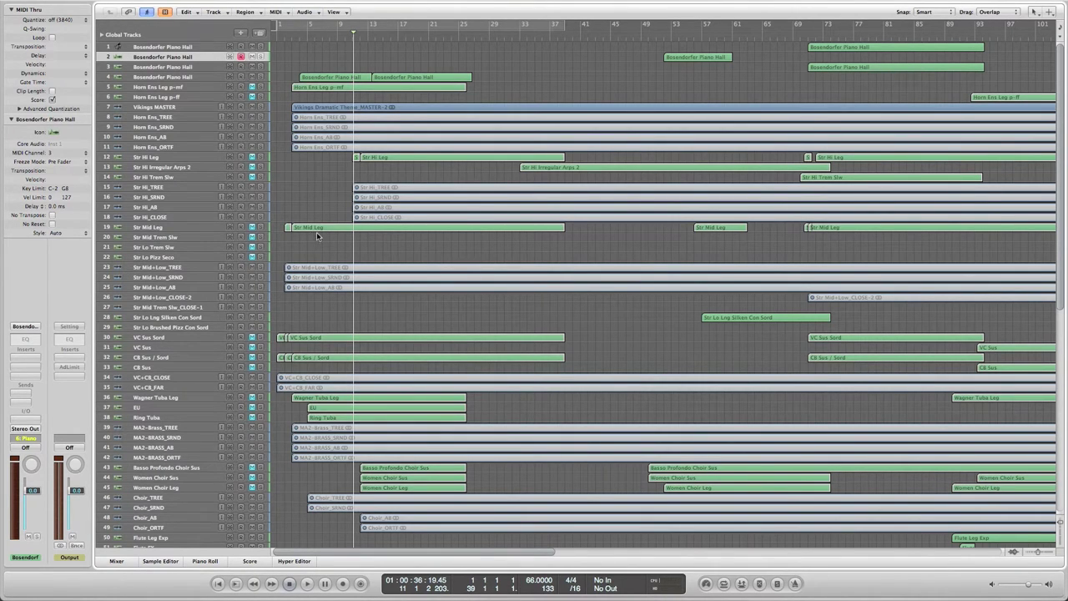
drag(324, 317, 443, 364)
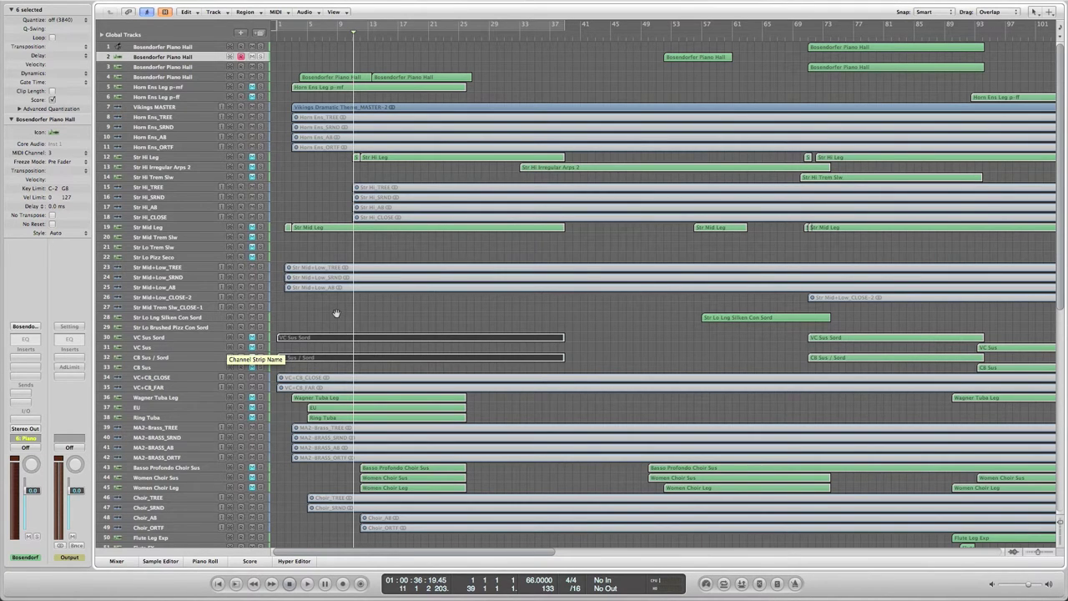
Open the long opening Str Mid Leg region in the Piano Roll and show its first notes from bar 3.
drag(314, 240, 359, 234)
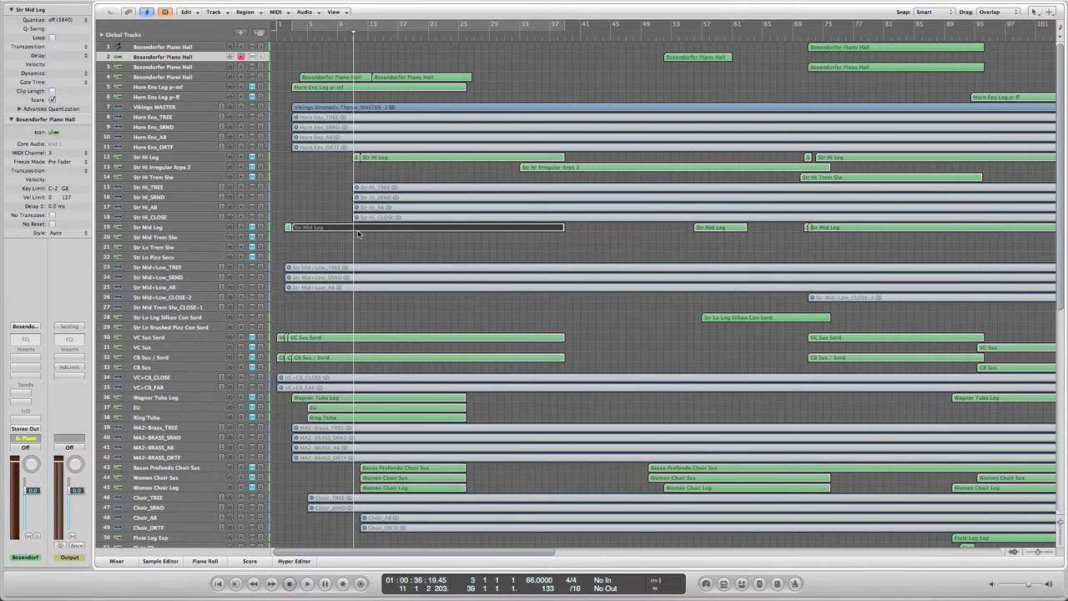
double_click(358, 235)
scroll(335, 261, left, 5)
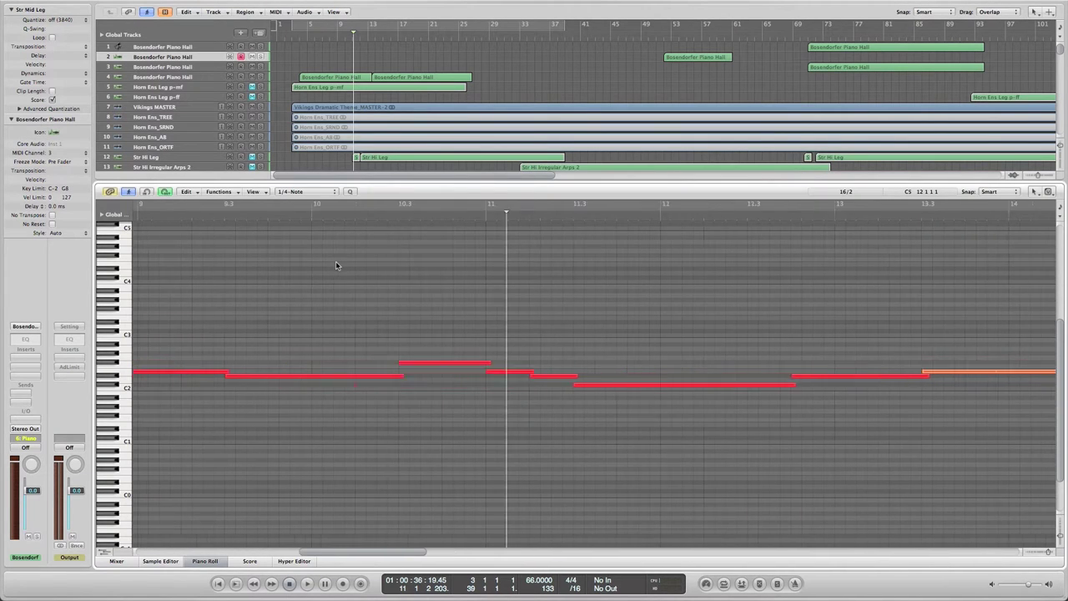
scroll(336, 264, left, 10)
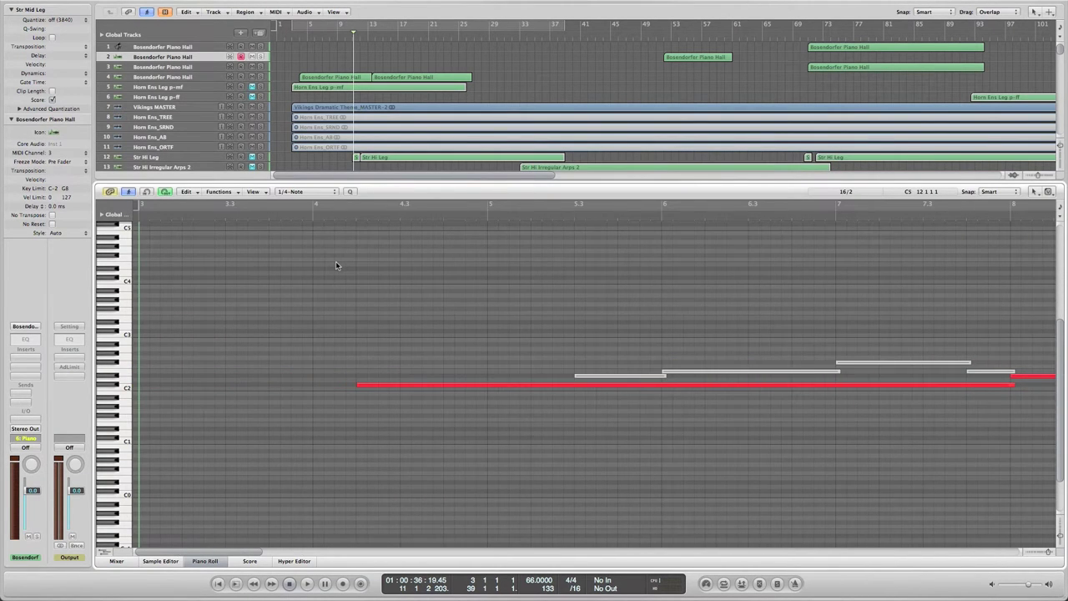
Examine the Str Mid Leg line from bar 8 to bar 33, following its stepwise movement and how its phrases recur.
scroll(336, 265, right, 15)
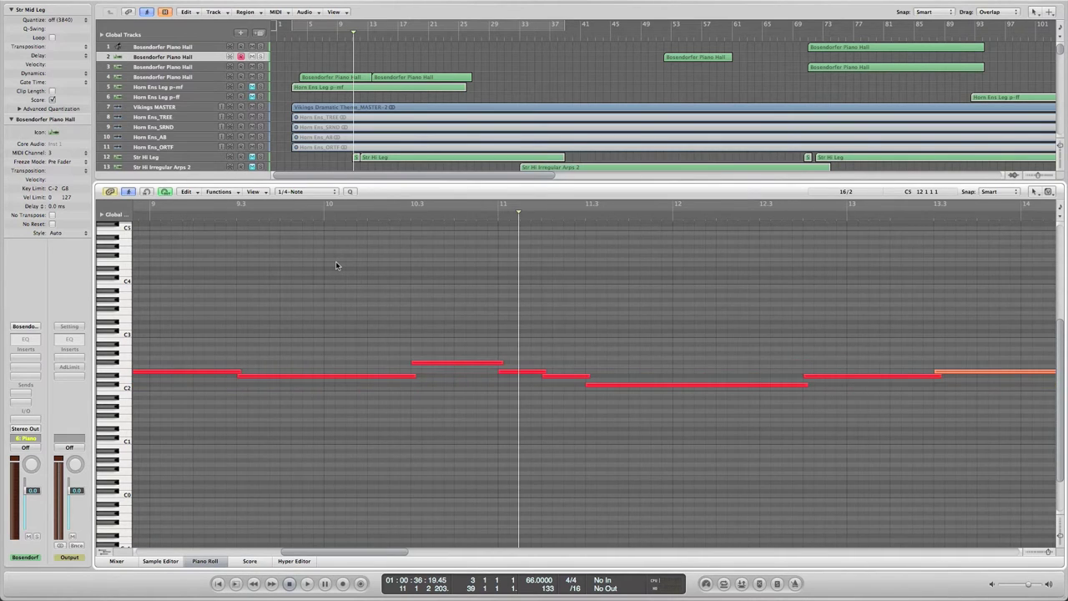
scroll(335, 264, left, 5)
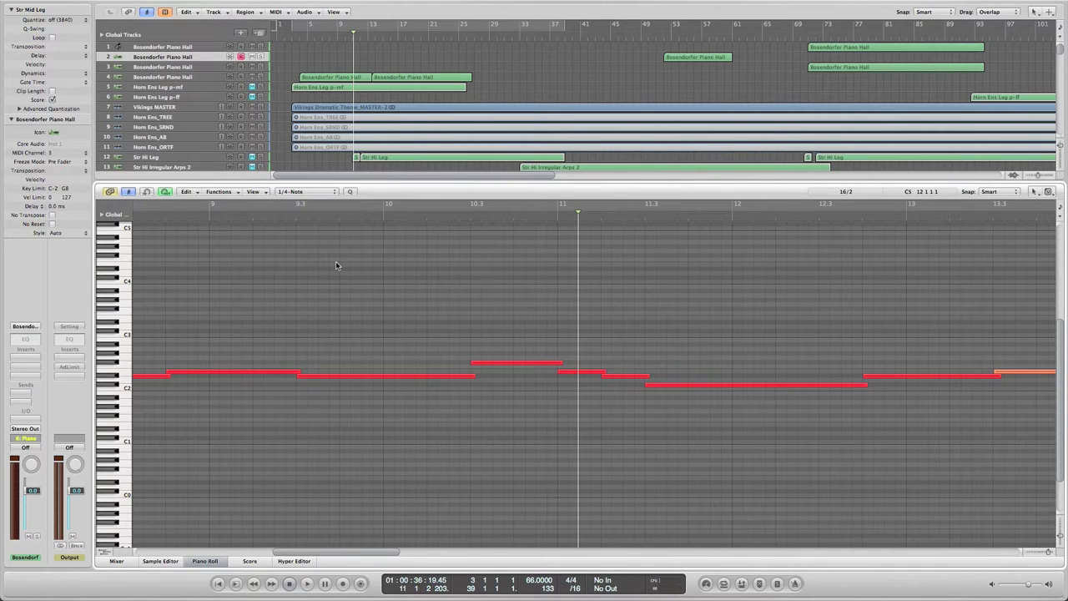
scroll(335, 266, right, 5)
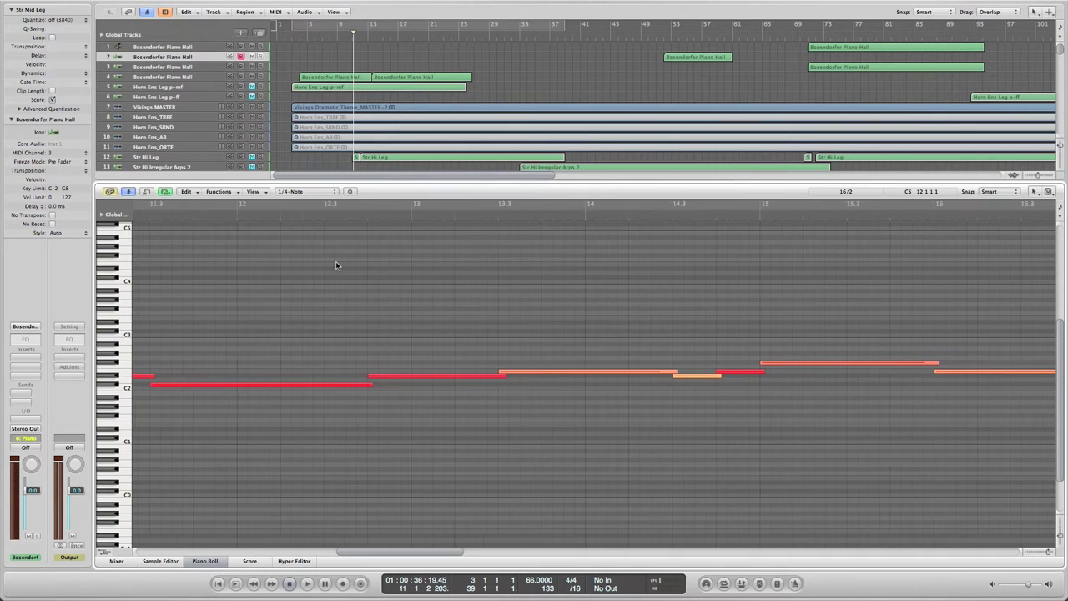
scroll(336, 266, right, 7)
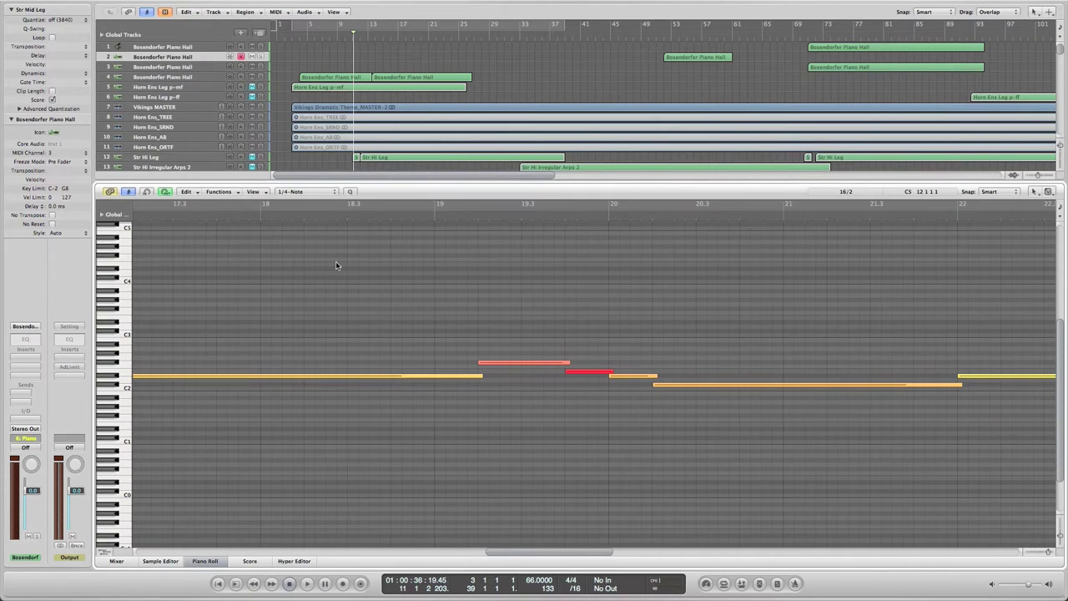
scroll(335, 266, right, 8)
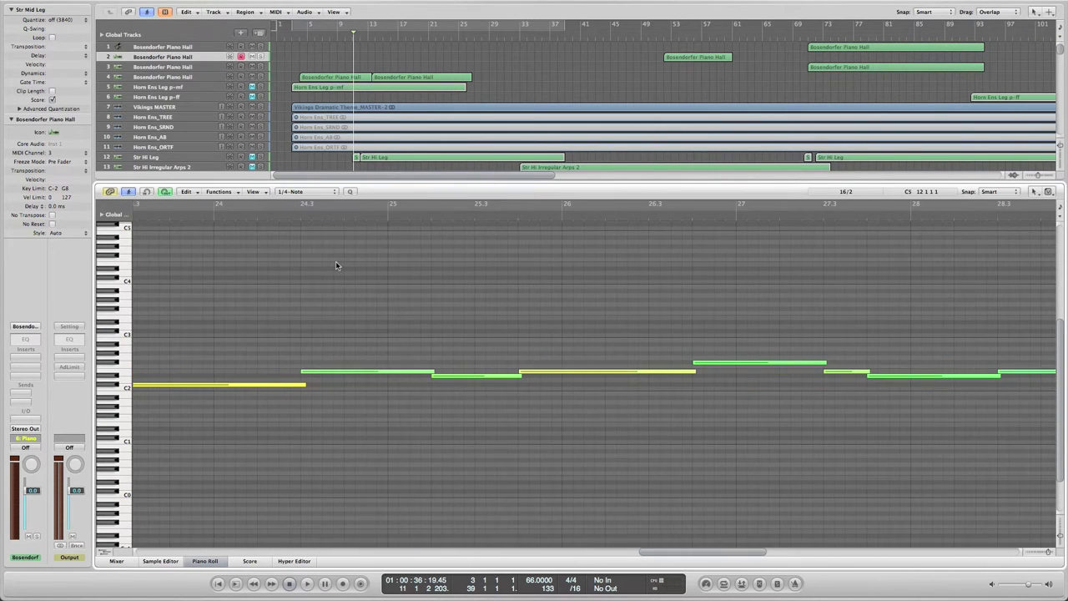
scroll(336, 265, left, 20)
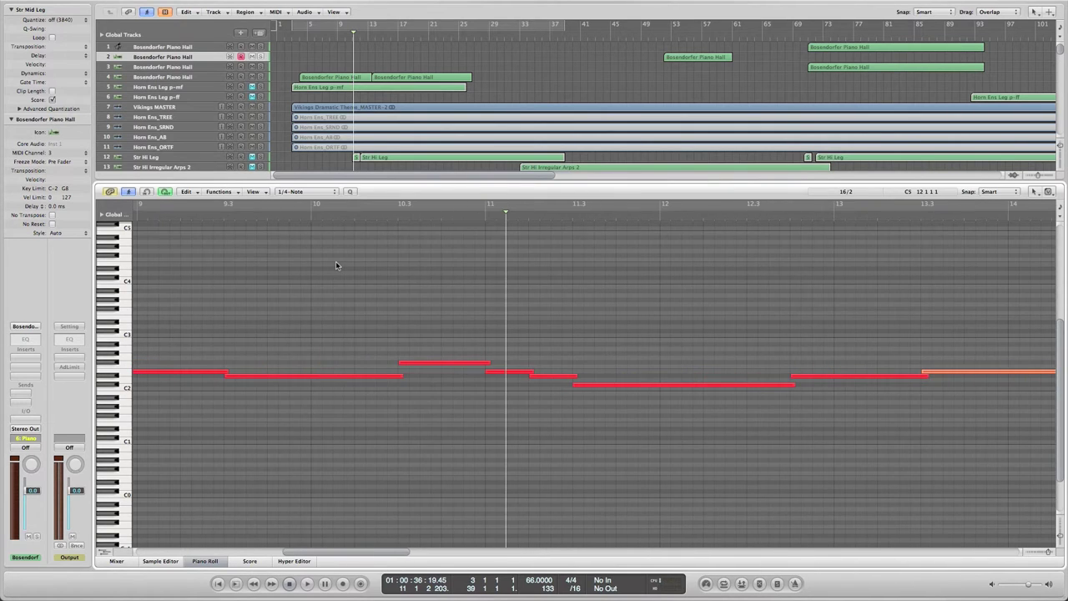
scroll(336, 266, right, 8)
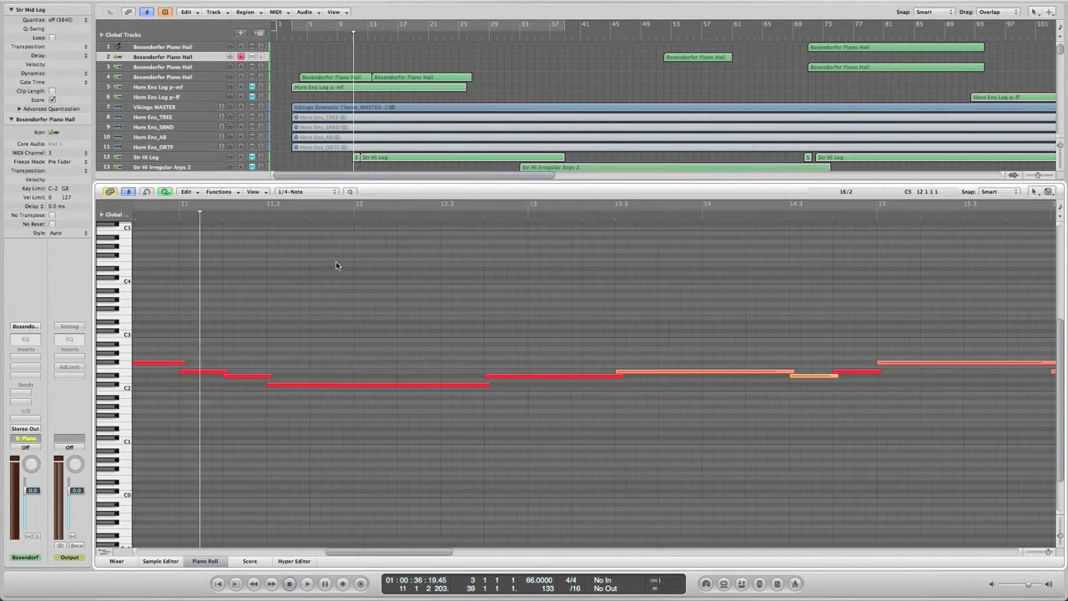
scroll(336, 266, right, 15)
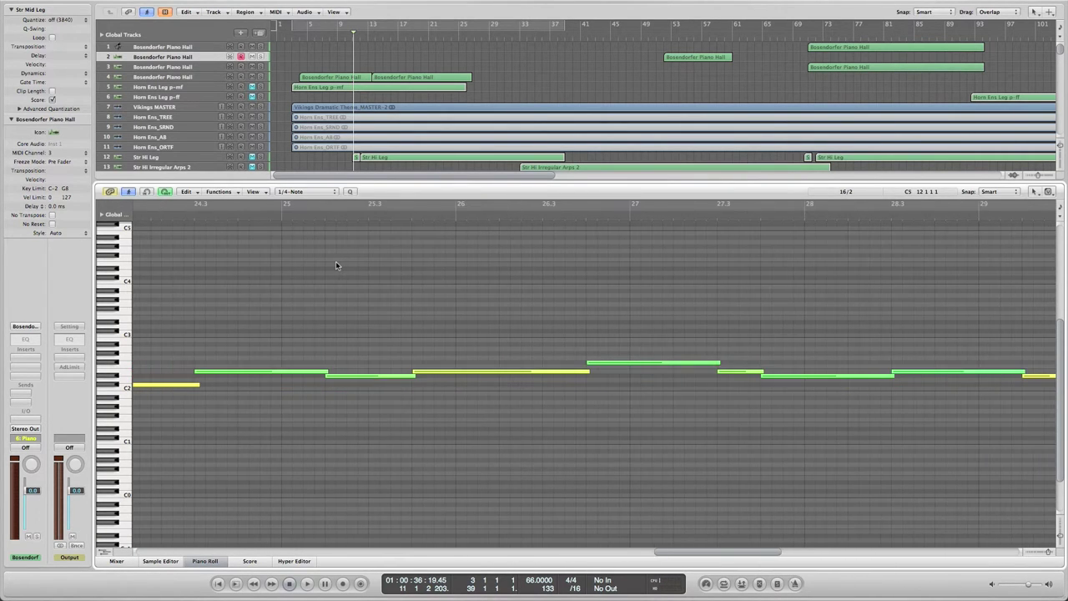
scroll(336, 265, left, 16)
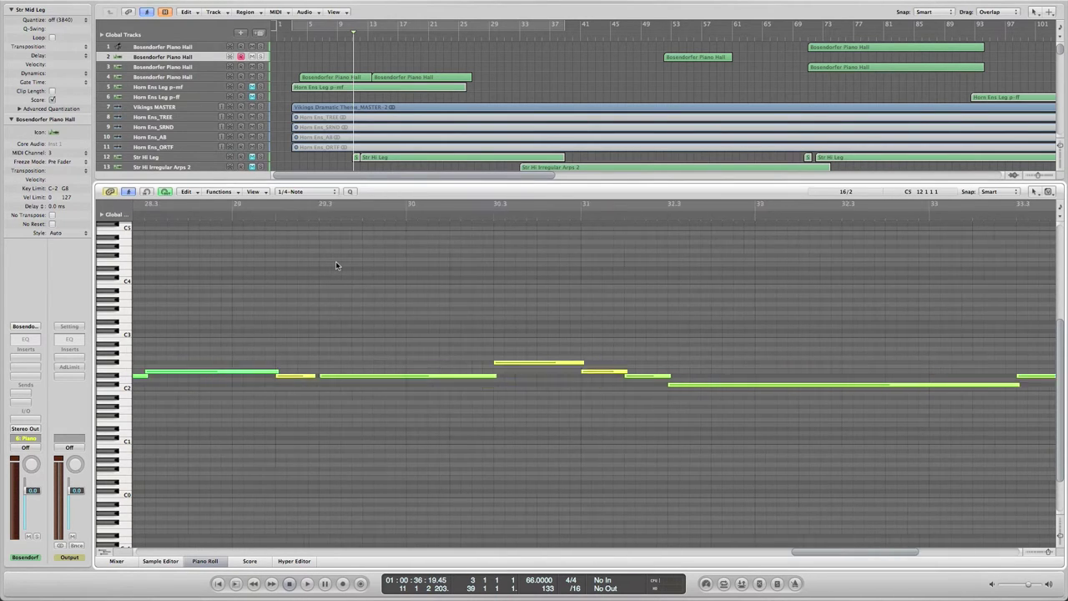
scroll(336, 265, left, 3)
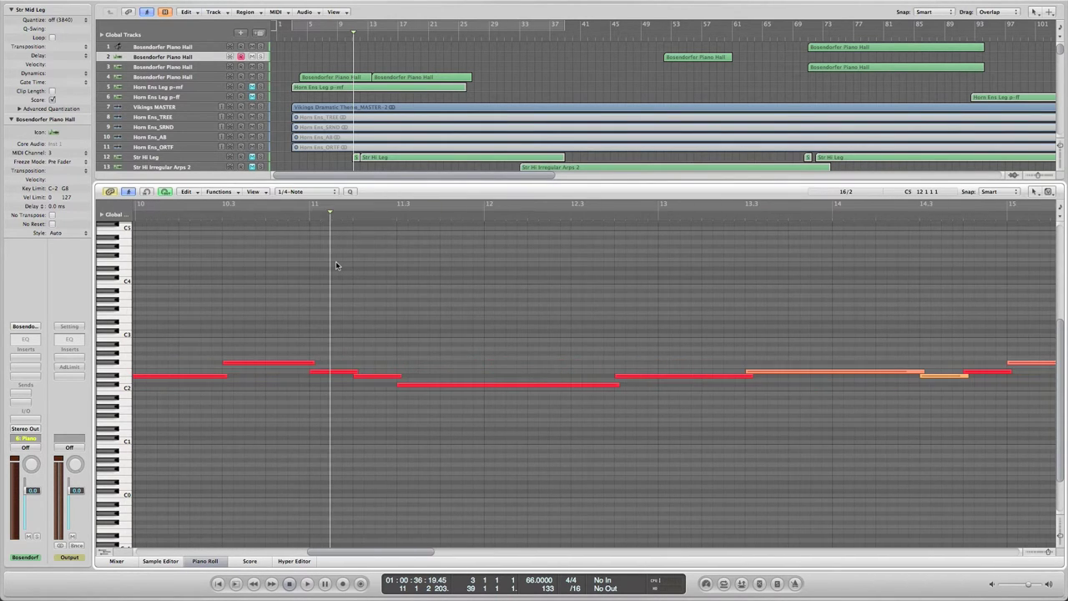
scroll(336, 266, left, 2)
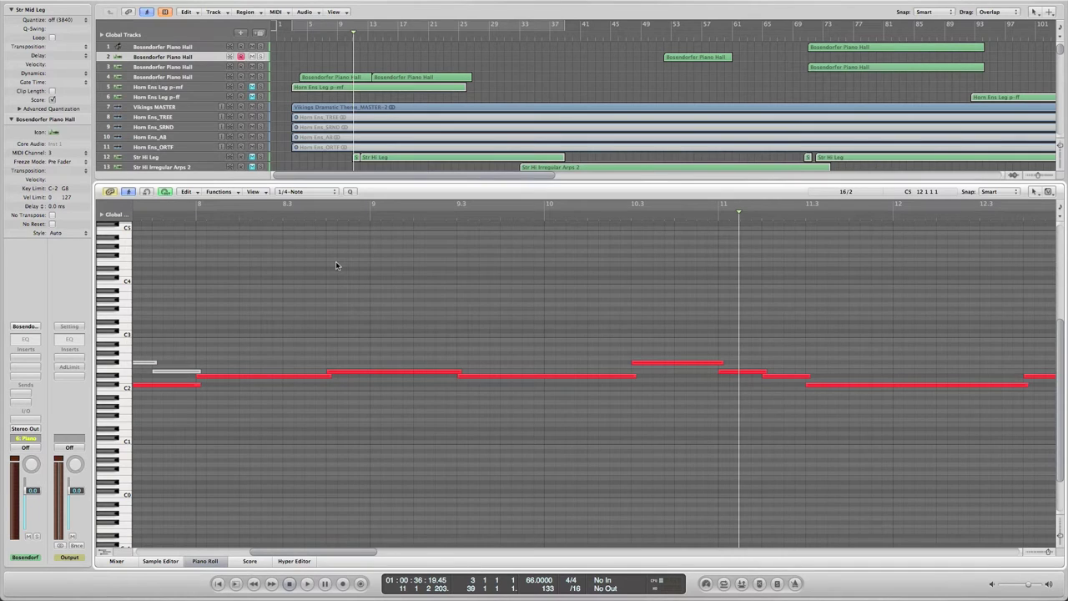
scroll(337, 265, right, 3)
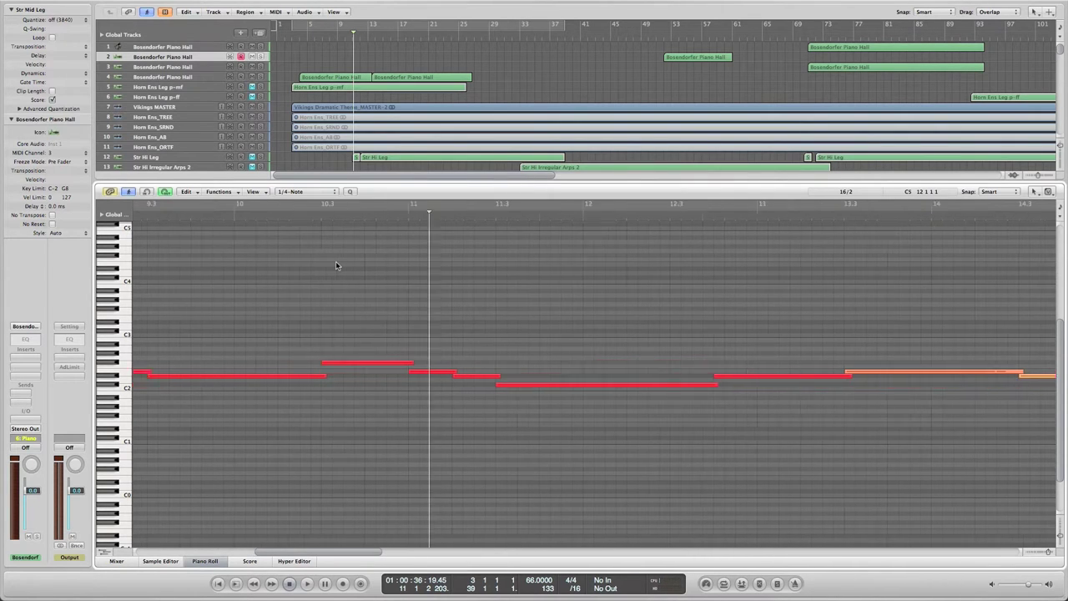
scroll(337, 265, left, 3)
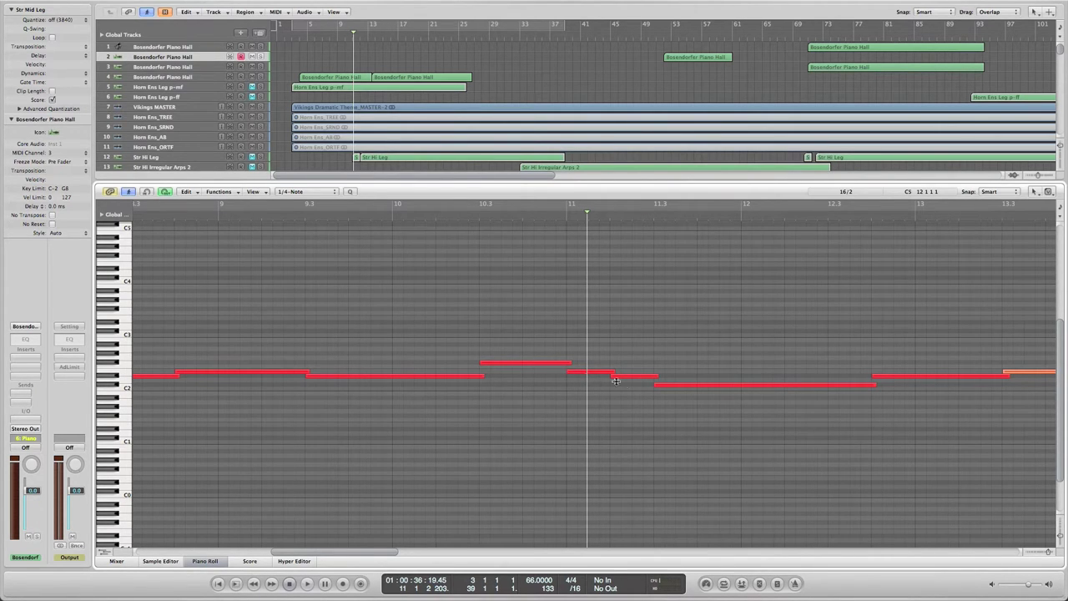
Select and audition the long C#2 note that starts on beat 3 of bar 11 in the Str Mid Leg region.
drag(689, 386, 690, 388)
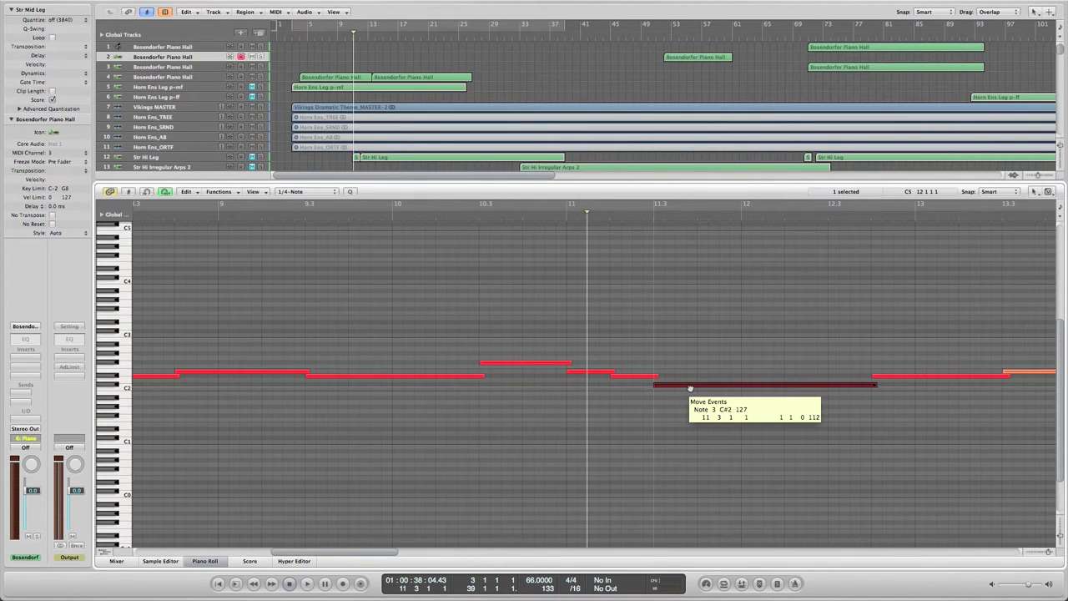
drag(689, 388, 690, 385)
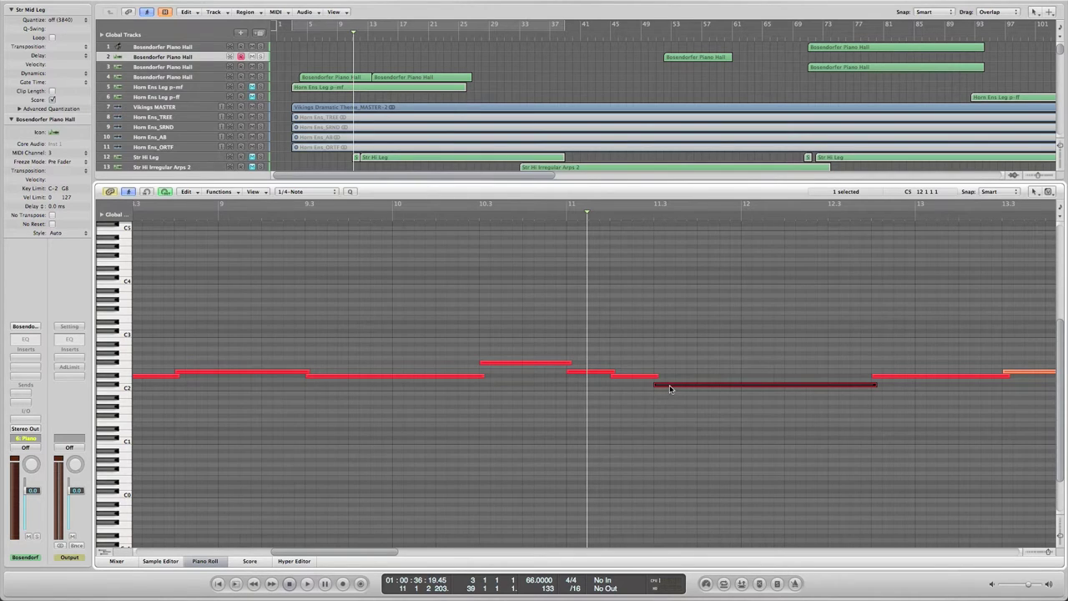
drag(669, 389, 670, 389)
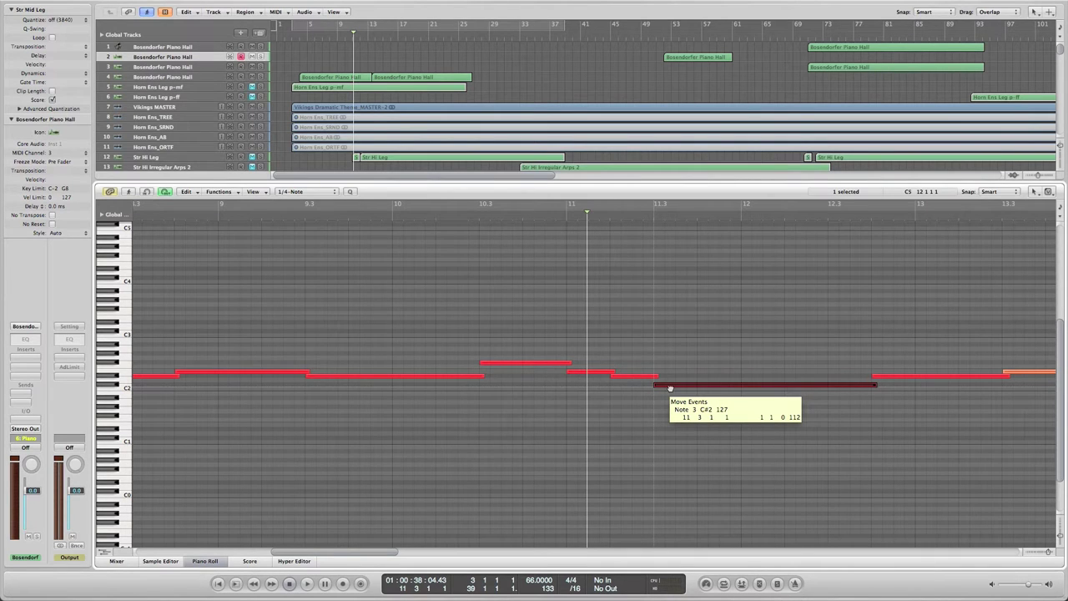
drag(669, 389, 671, 389)
Check the Str Mid Leg line onward to bar 23, and return to its opening notes at bar 4.
scroll(669, 388, right, 15)
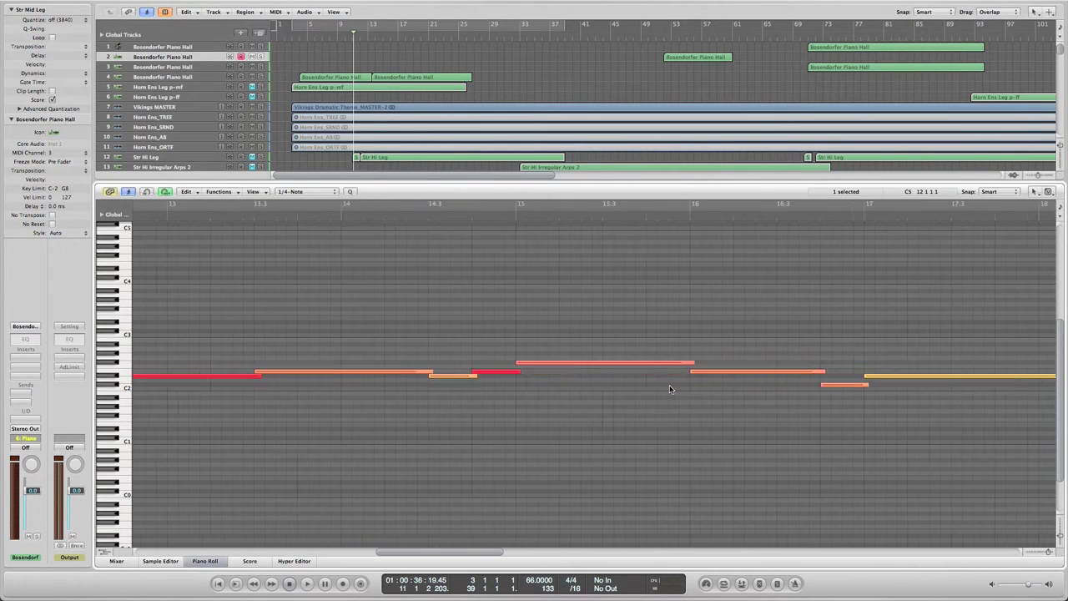
scroll(669, 388, left, 20)
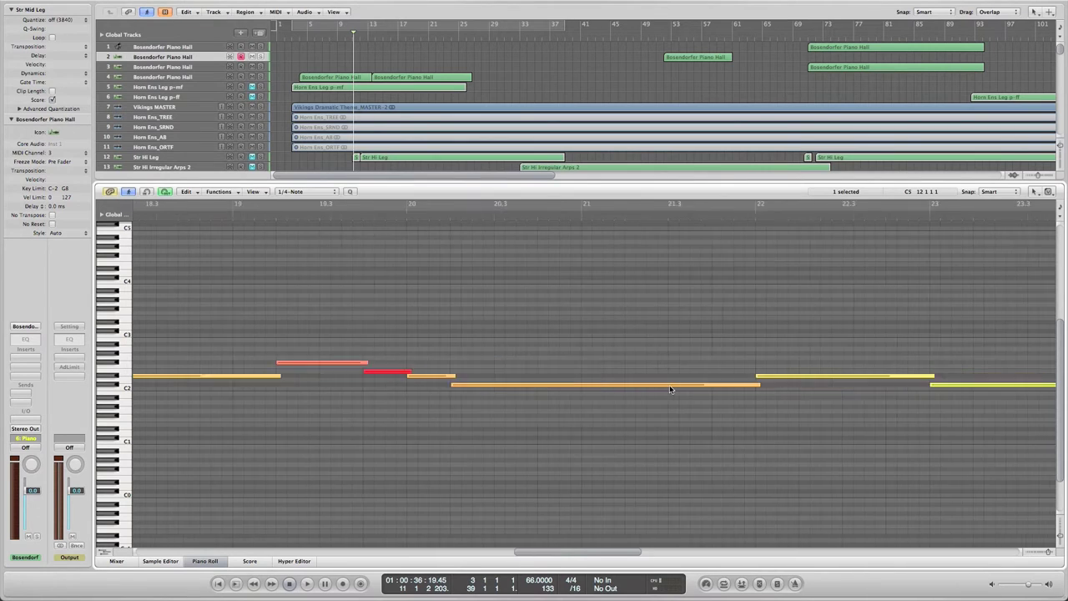
scroll(669, 389, left, 5)
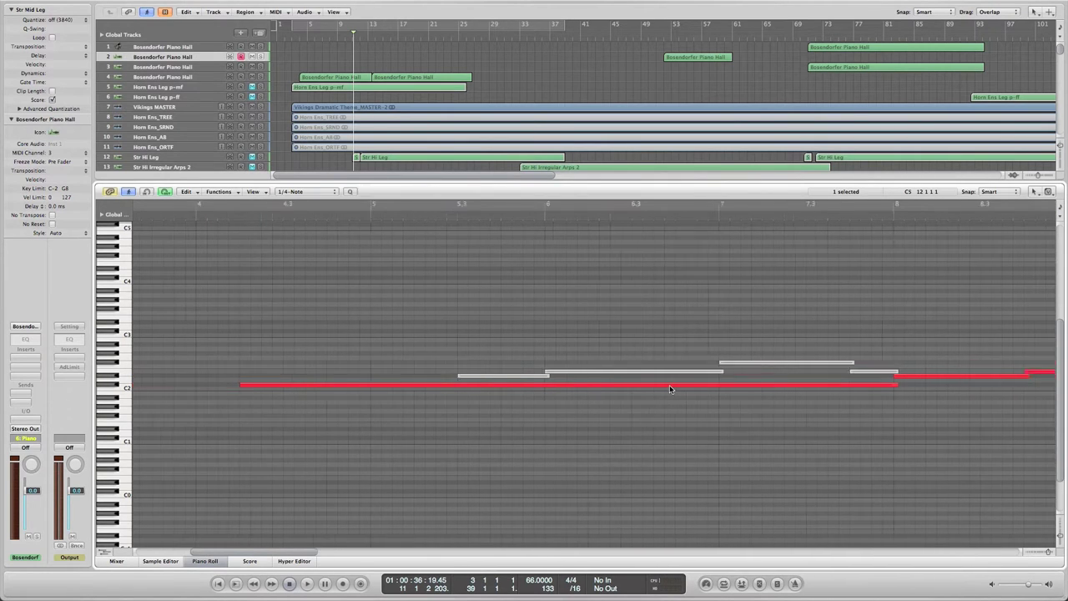
Close the Piano Roll and select the Str Mid+Low_TREE, Str Mid+Low_SRND and Str Mid+Low_AB audio regions together.
key(p)
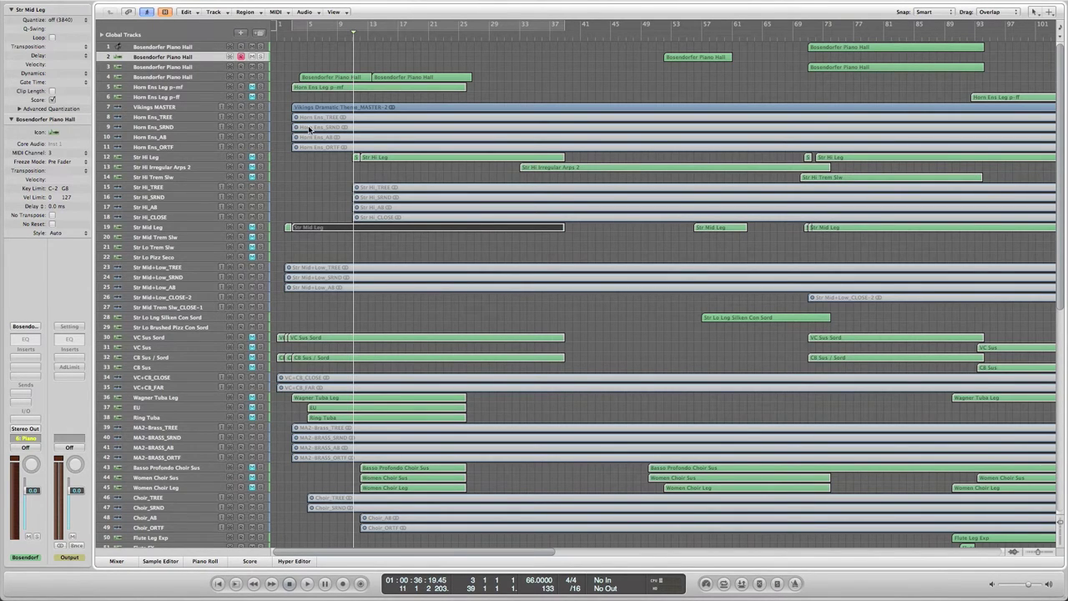
drag(328, 294, 338, 253)
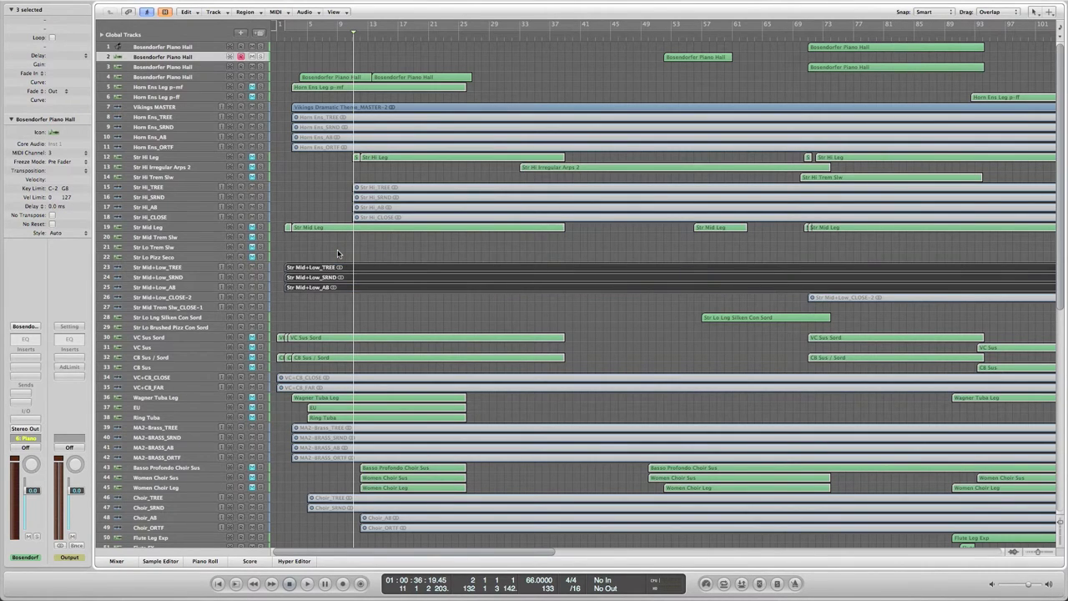
Solo the three Str Mid+Low audio regions, add the Str Mid Leg region to the selection and show its notes in the Piano Roll.
key(super+u)
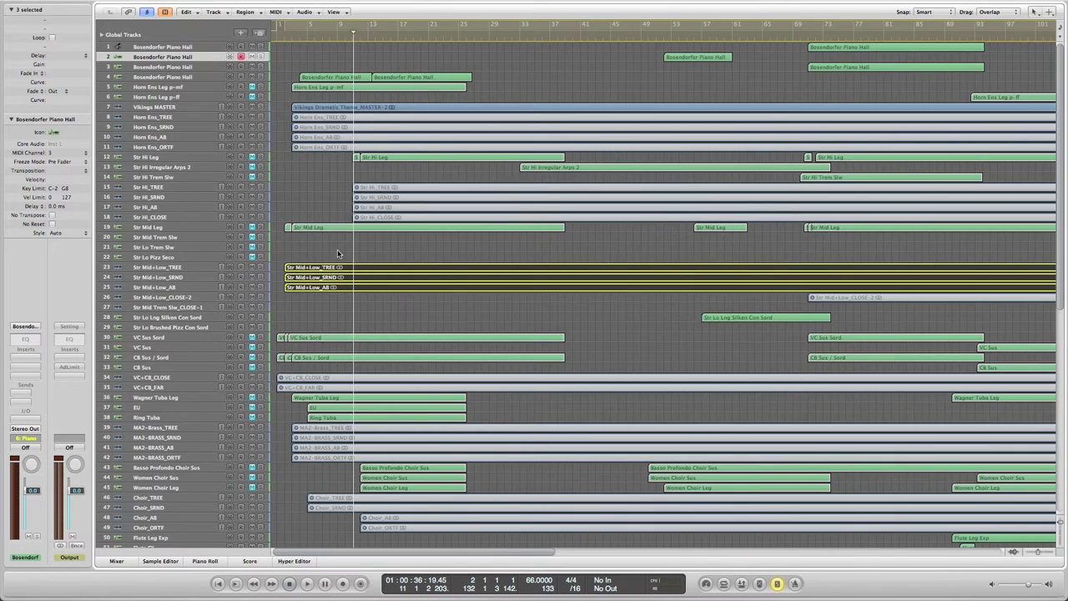
shift+click(336, 228)
key(p)
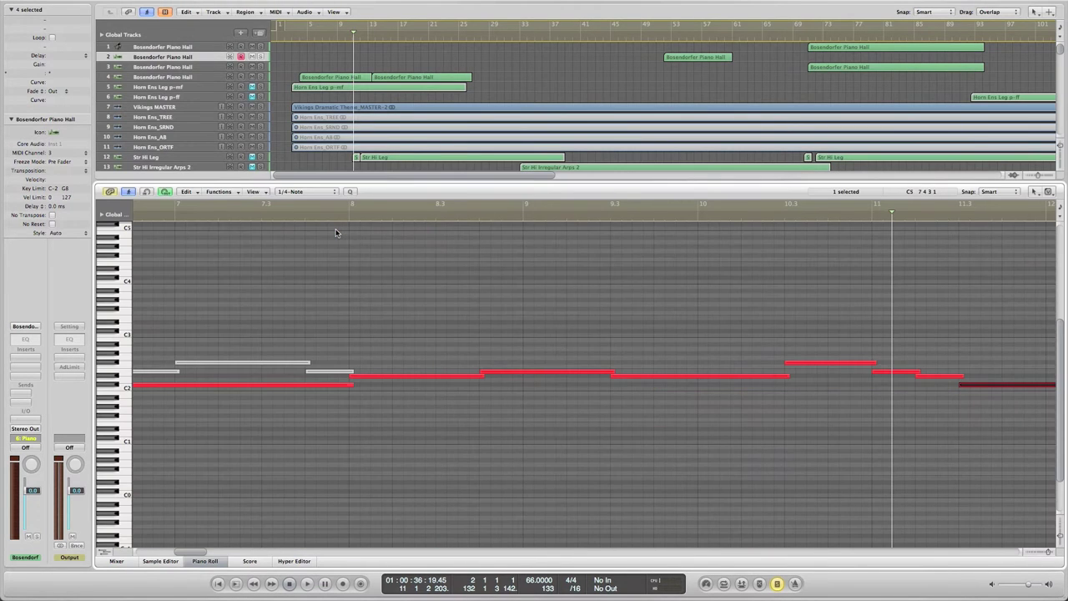
Place the playhead just after bar 4, right before the first Str Mid Leg note.
scroll(320, 264, left, 10)
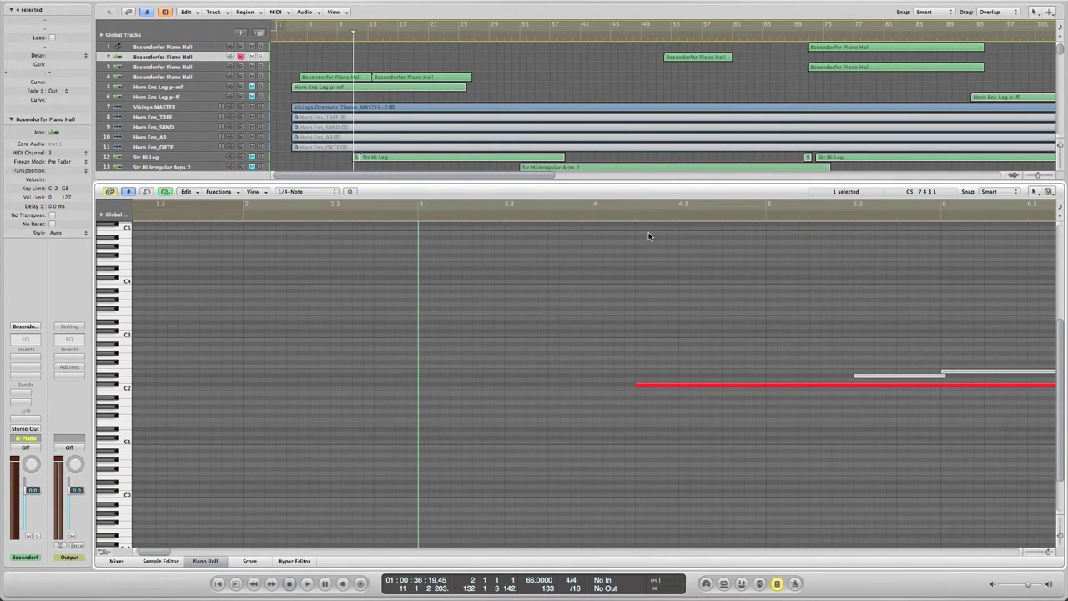
click(611, 215)
scroll(598, 250, right, 5)
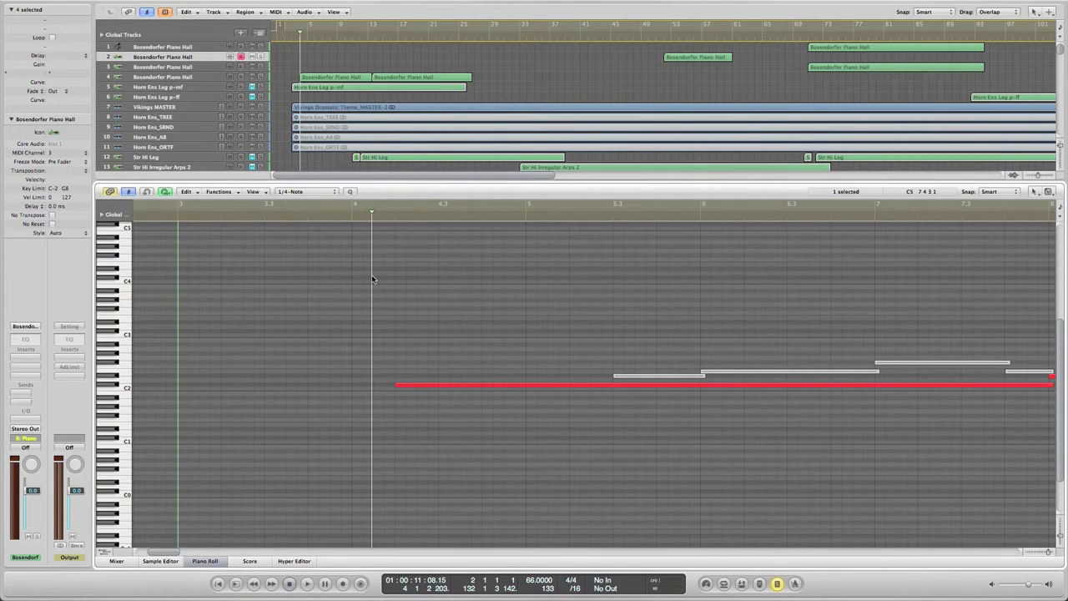
key(period)
key(comma)
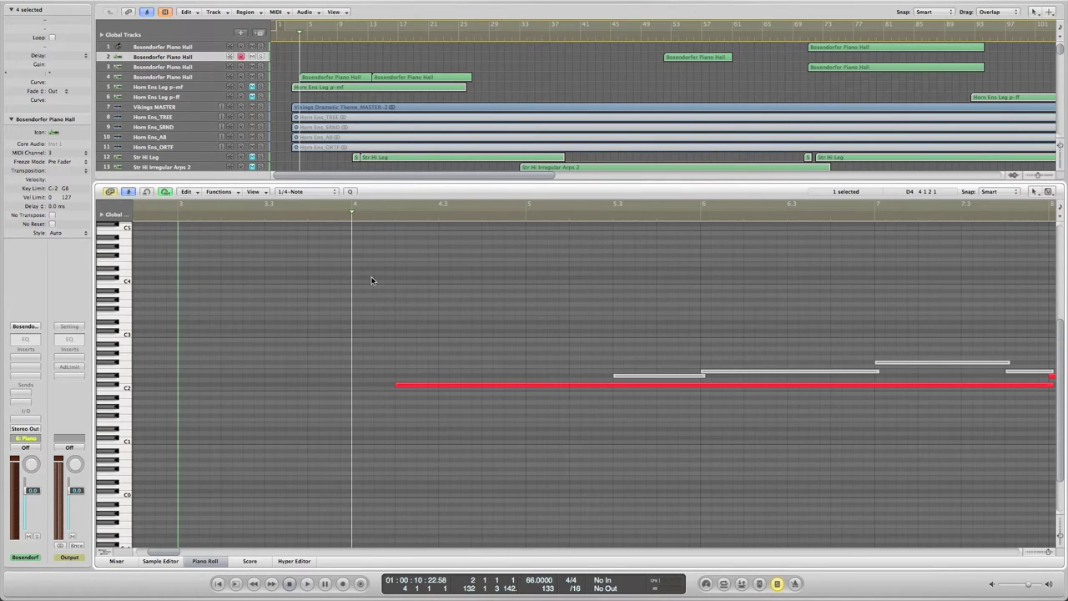
click(377, 217)
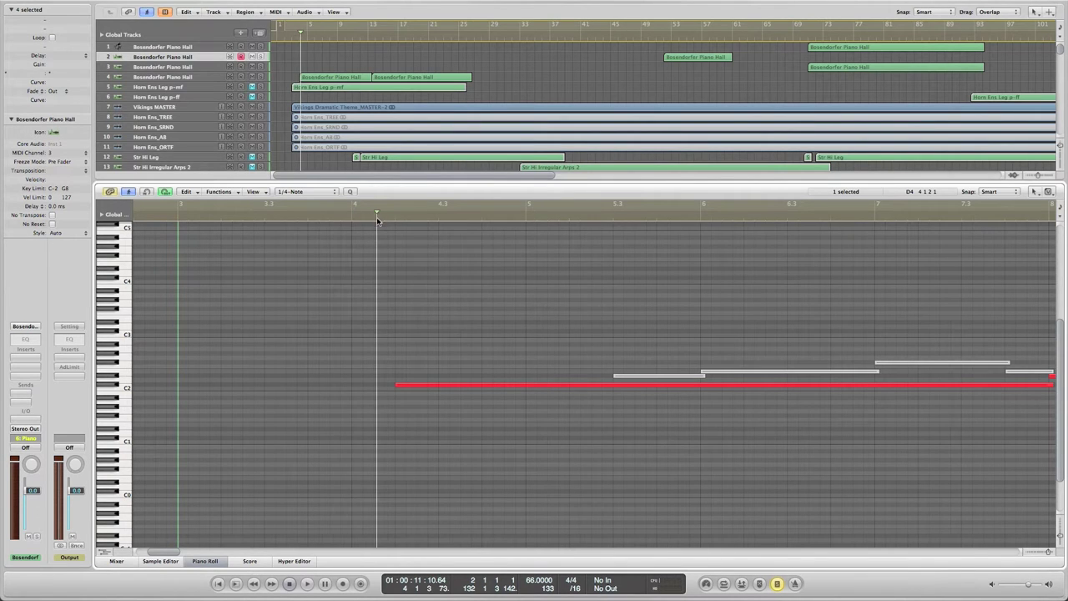
Examine the Str Mid Leg notes, play them from bar 4 to bar 21 and close the Piano Roll.
scroll(540, 296, right, 5)
scroll(540, 296, right, 3)
scroll(540, 295, left, 8)
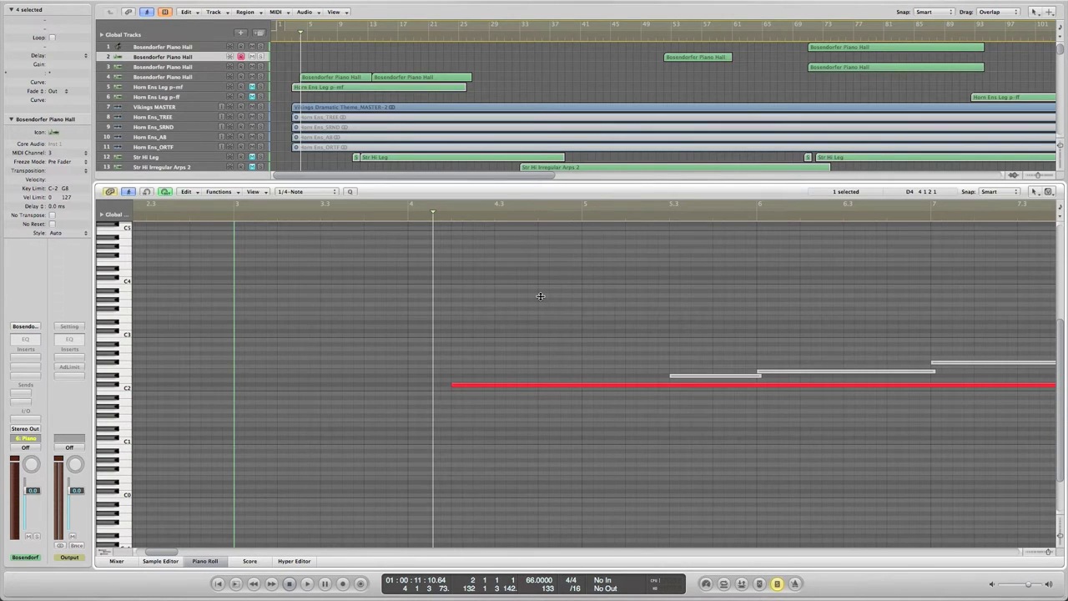
scroll(540, 295, right, 6)
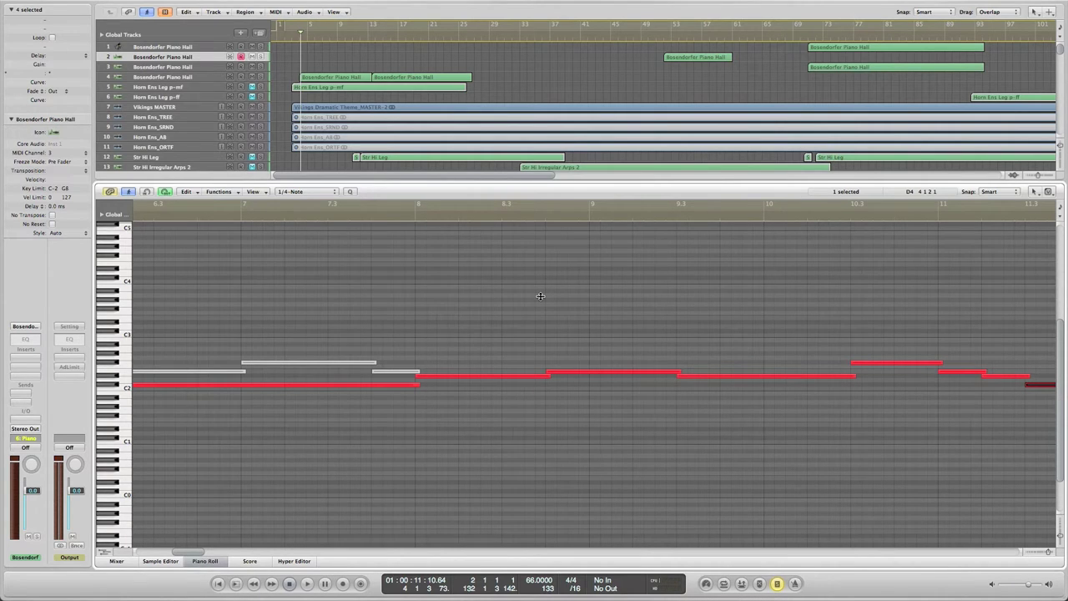
scroll(540, 295, left, 5)
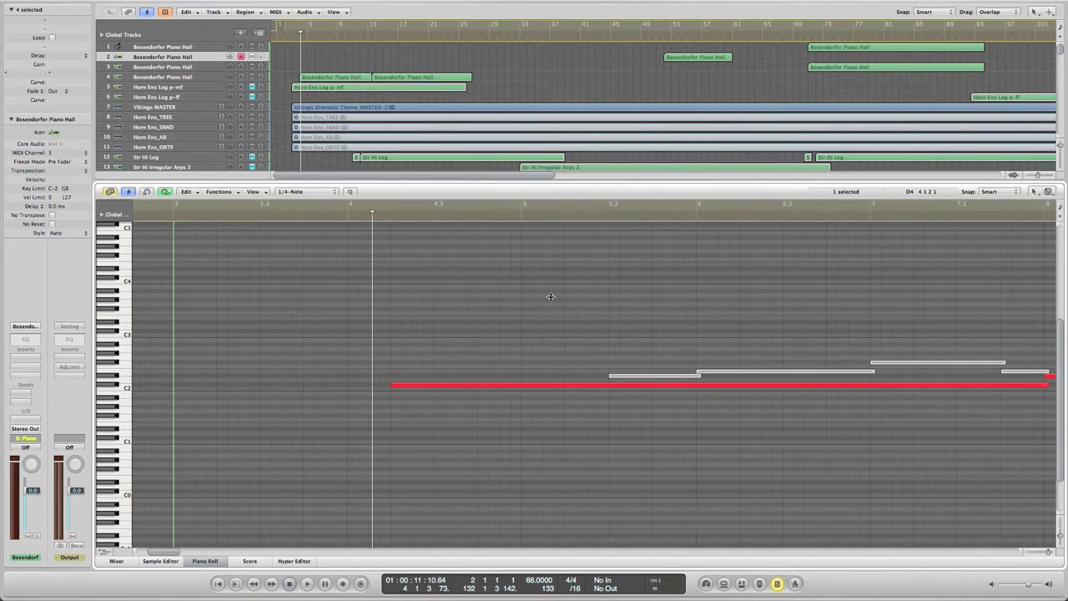
key(space)
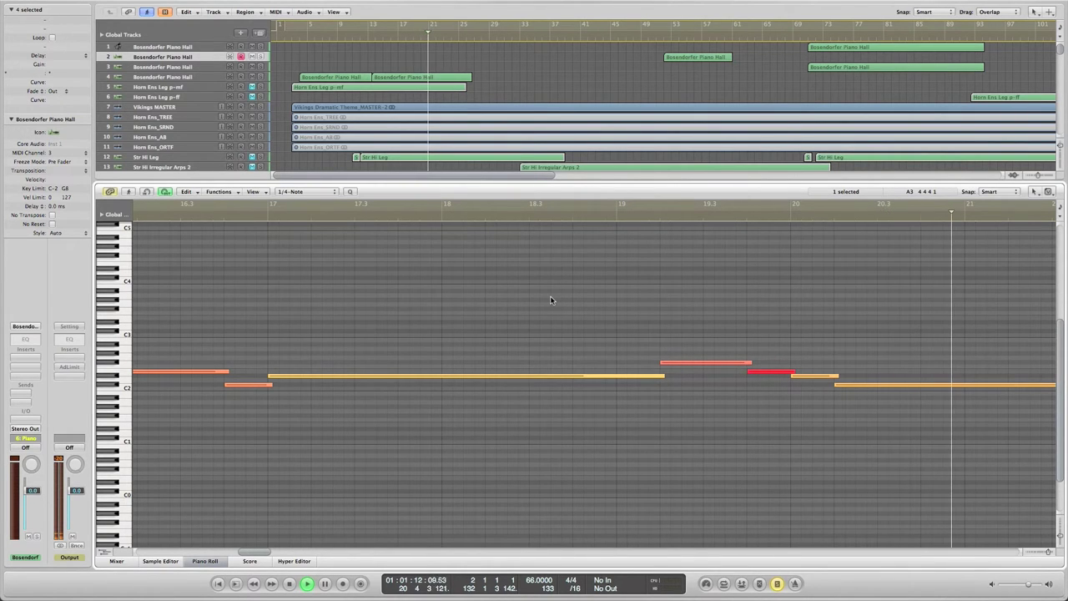
key(p)
key(space)
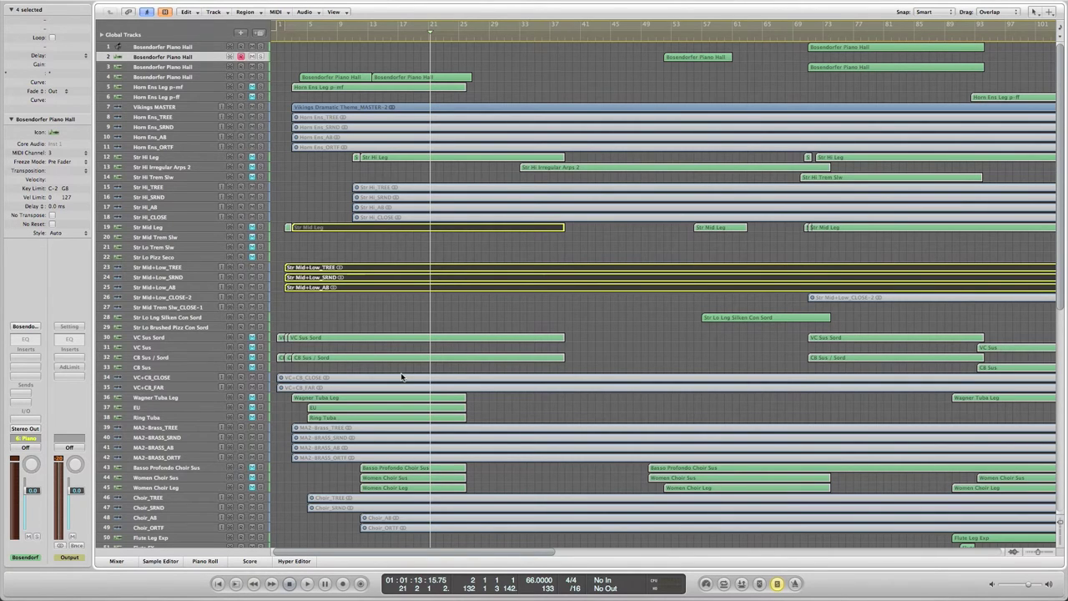
Select and unmute the VC+CB_CLOSE and VC+CB_FAR audio regions.
scroll(401, 377, right, 10)
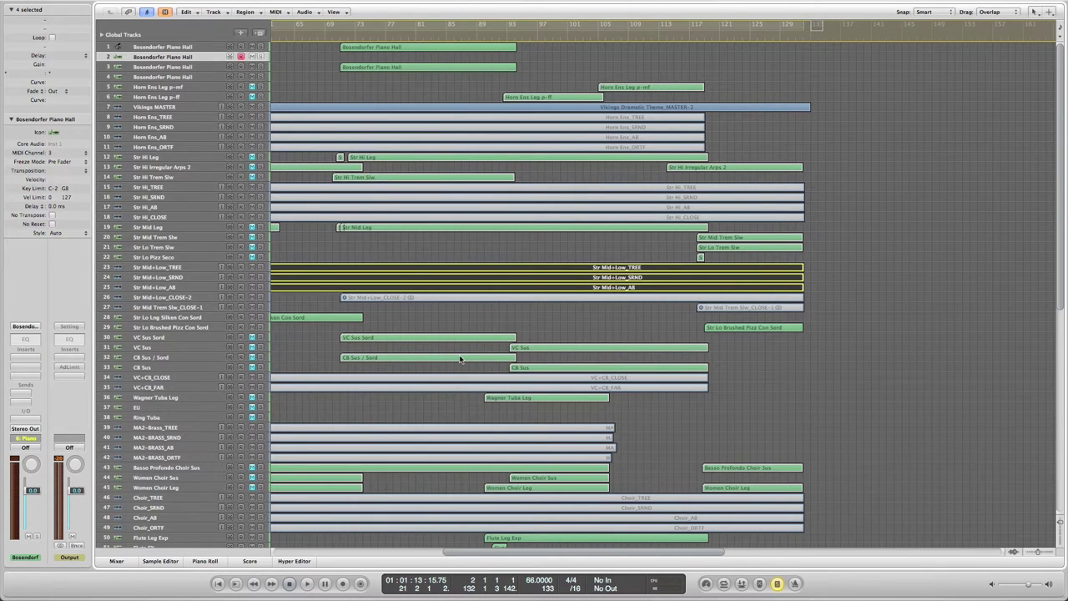
scroll(459, 359, left, 3)
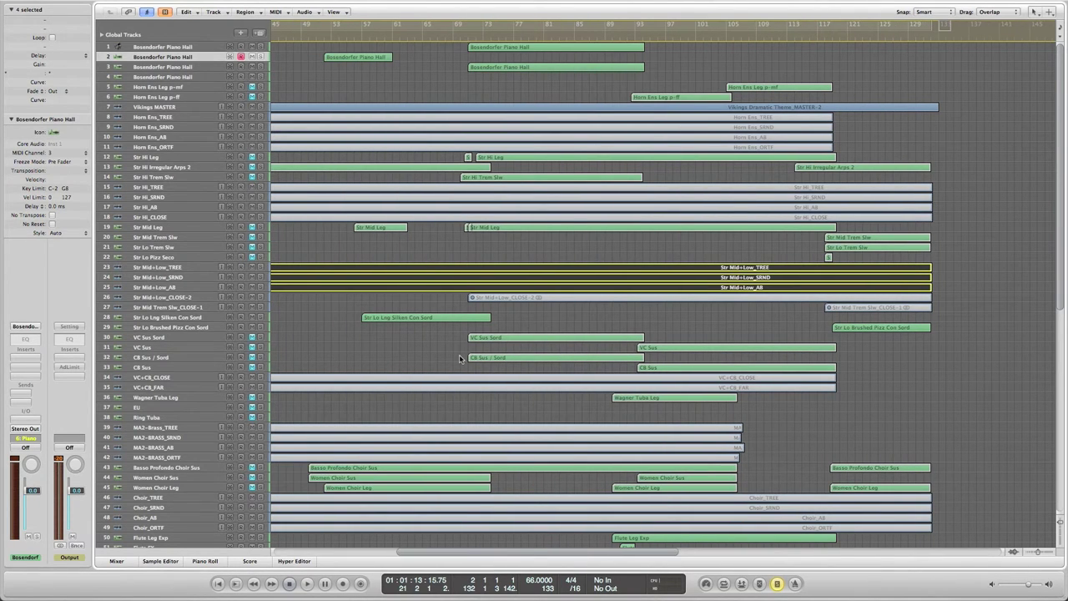
scroll(459, 359, left, 5)
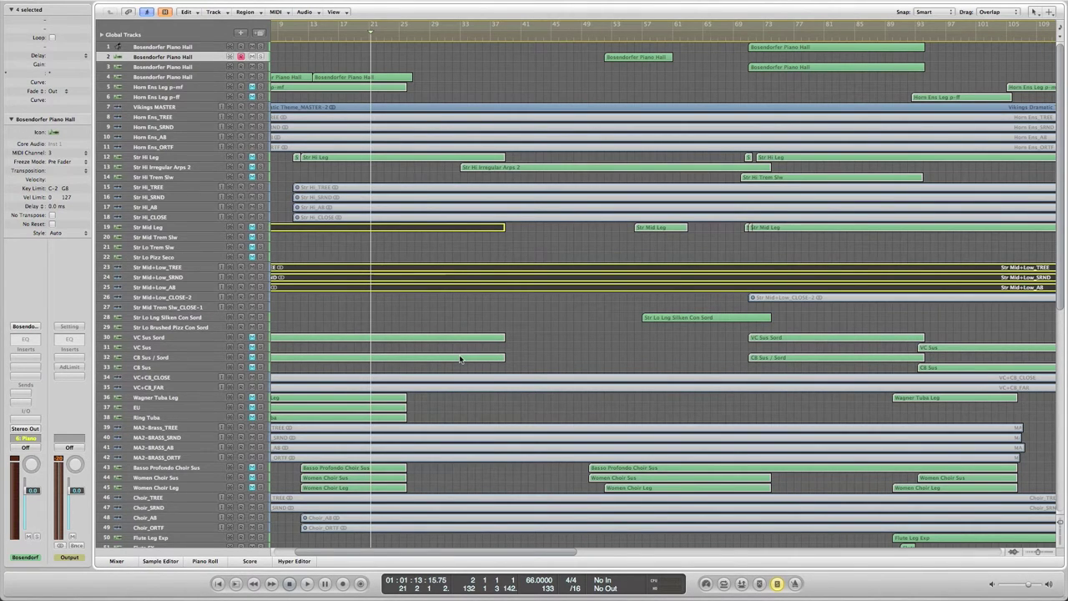
scroll(459, 359, left, 1)
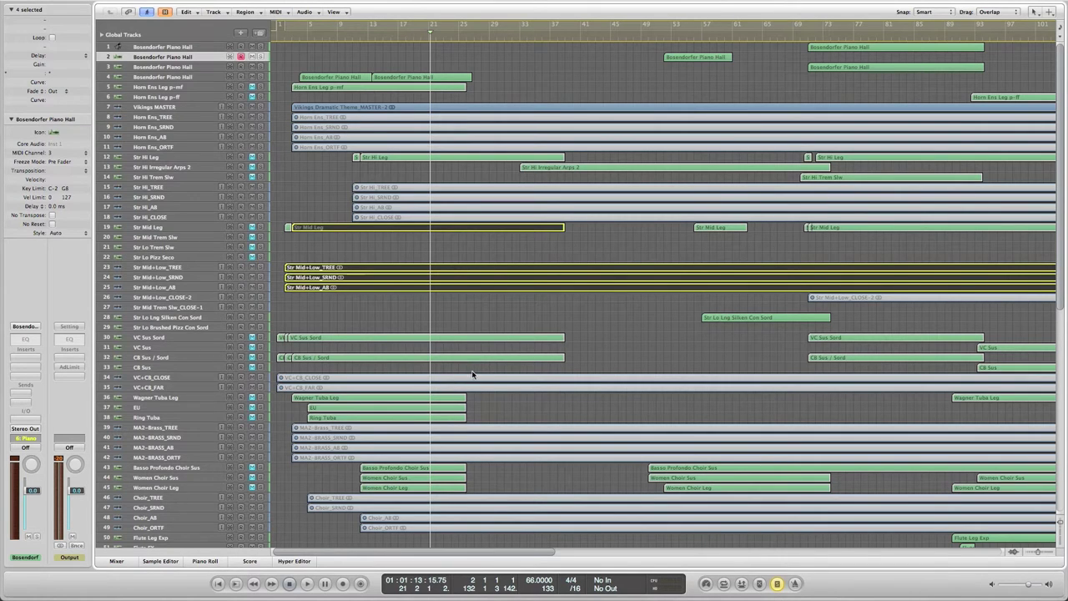
click(472, 378)
drag(479, 393, 480, 394)
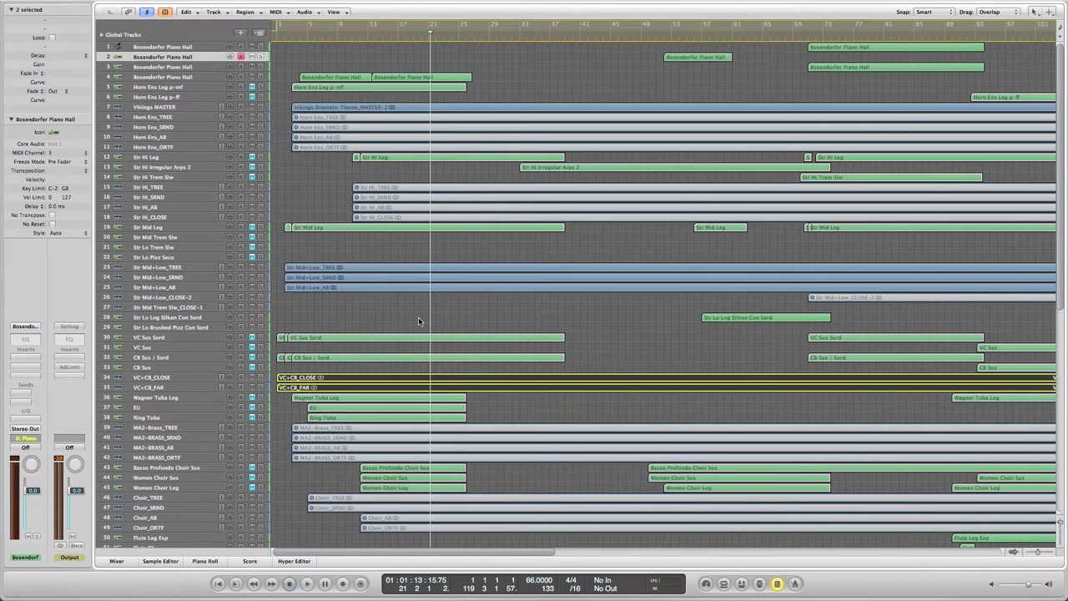
Select and unmute the Str Hi_TREE, SRND, AB and CLOSE audio regions, and move the playhead back to bar 15.
drag(382, 171, 399, 218)
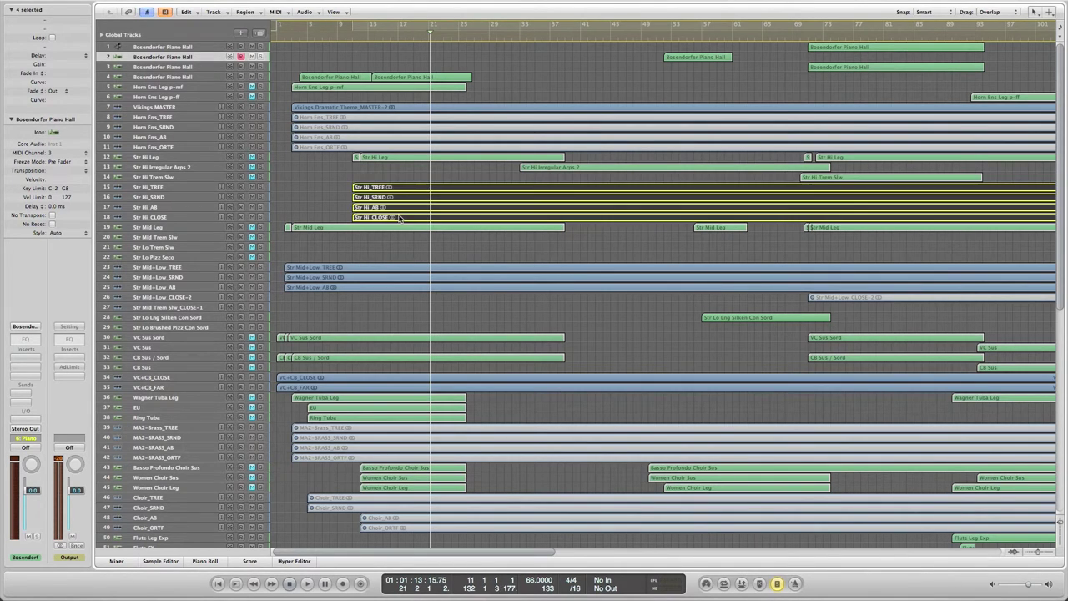
key(comma)
key(comma)
key(comma)
key(comma)
key(comma)
key(comma)
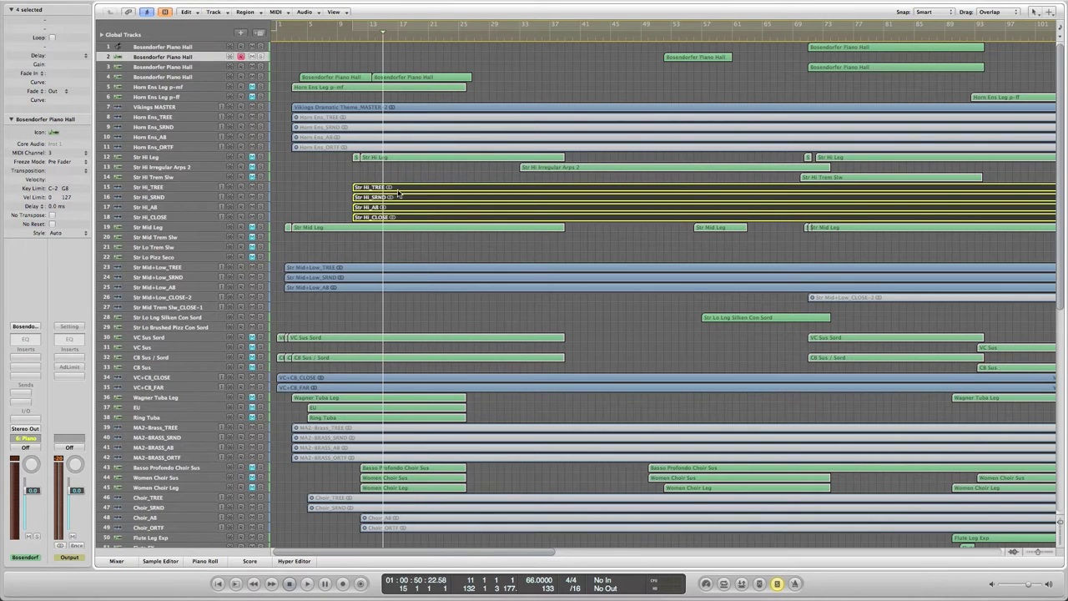
Add the Str Mid+Low and VC+CB audio regions to the selection and play all the strings together from bar 15 to bar 38.
drag(406, 276, 410, 310)
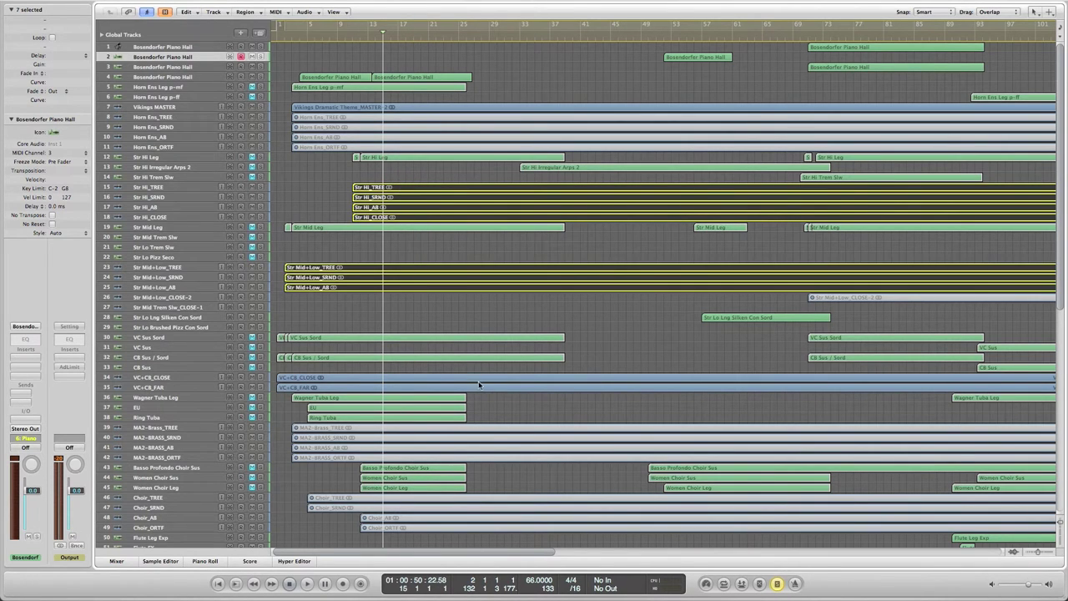
drag(510, 404, 509, 372)
key(ctrl+period)
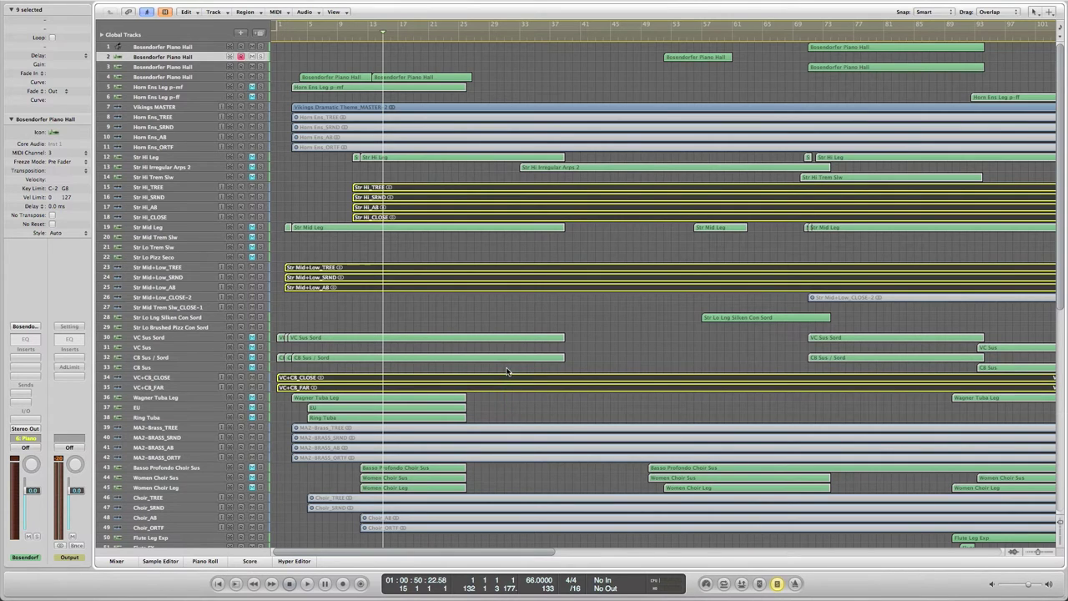
key(space)
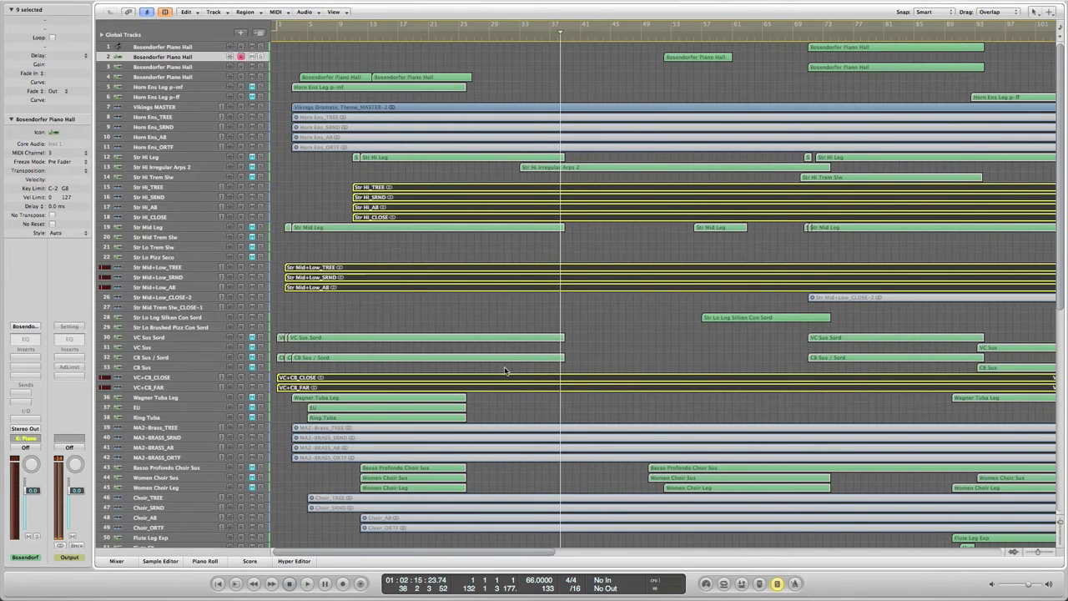
Mute the nine selected string audio regions and clear the selection.
key(m)
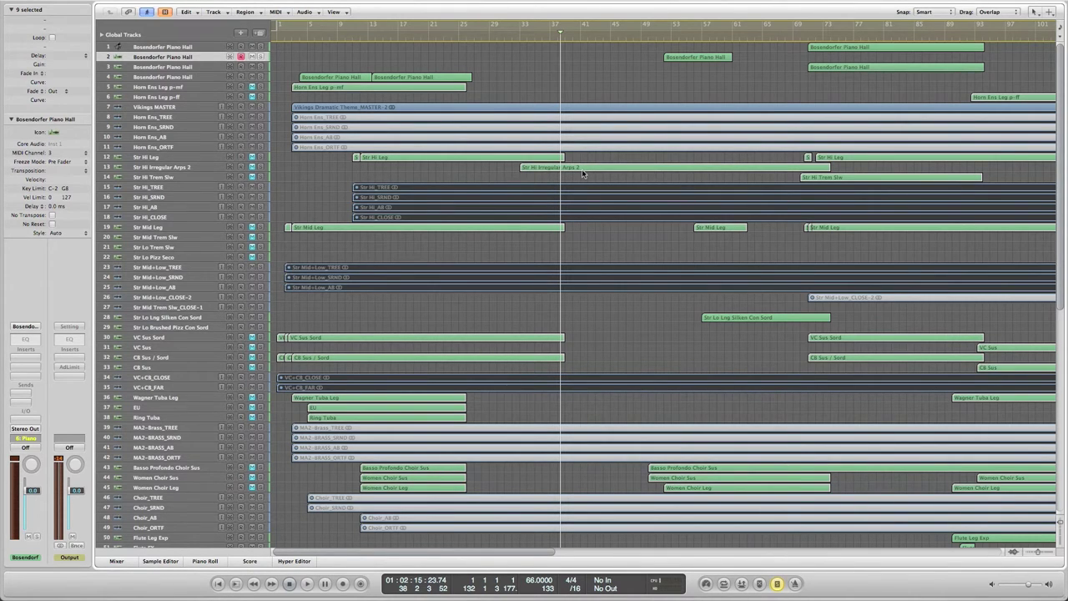
scroll(583, 173, down, 5)
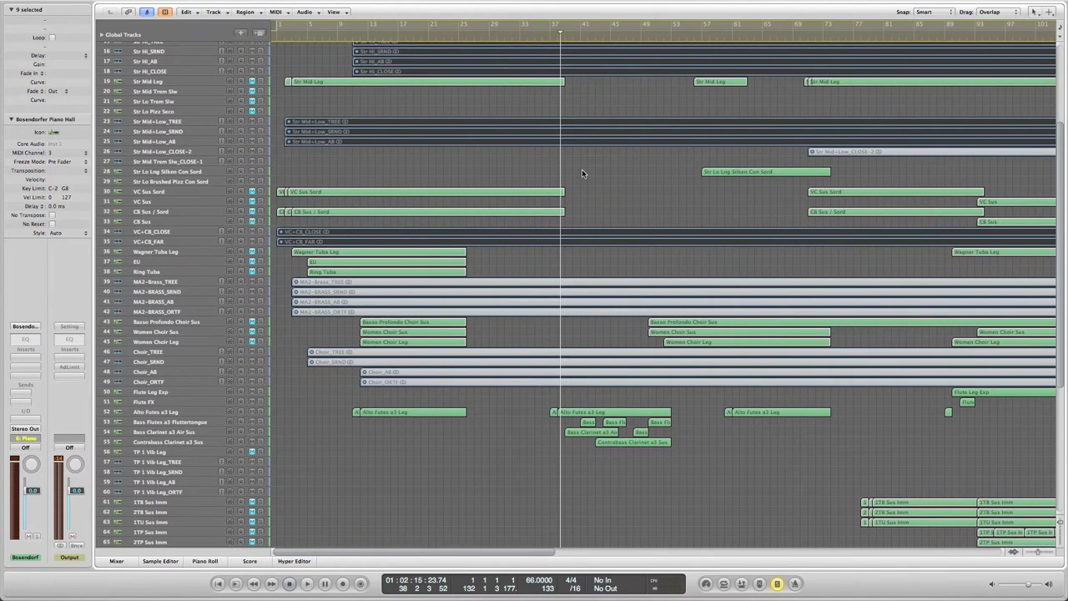
scroll(583, 173, up, 5)
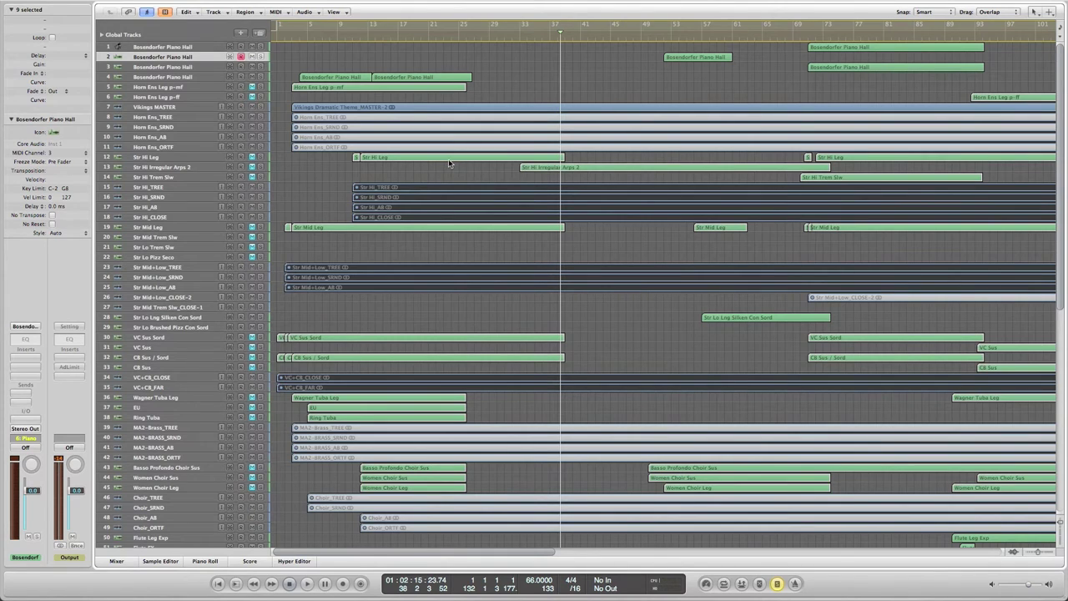
click(325, 188)
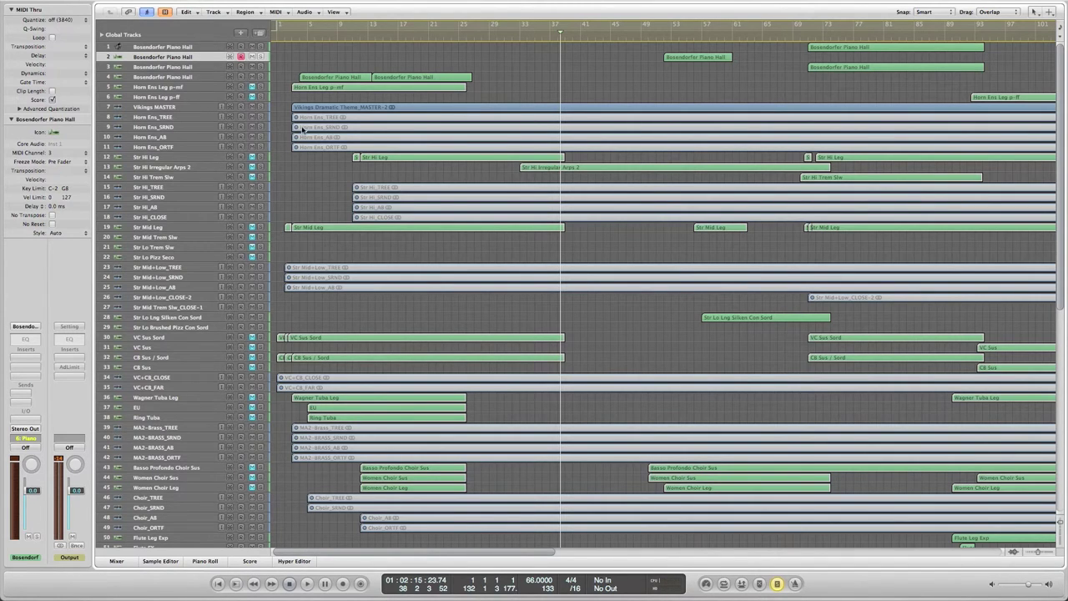
Select and unmute the four MA2-Brass audio regions (TREE, SRND, AB, ORTF), and move the playhead to bar 4.
scroll(309, 127, down, 1)
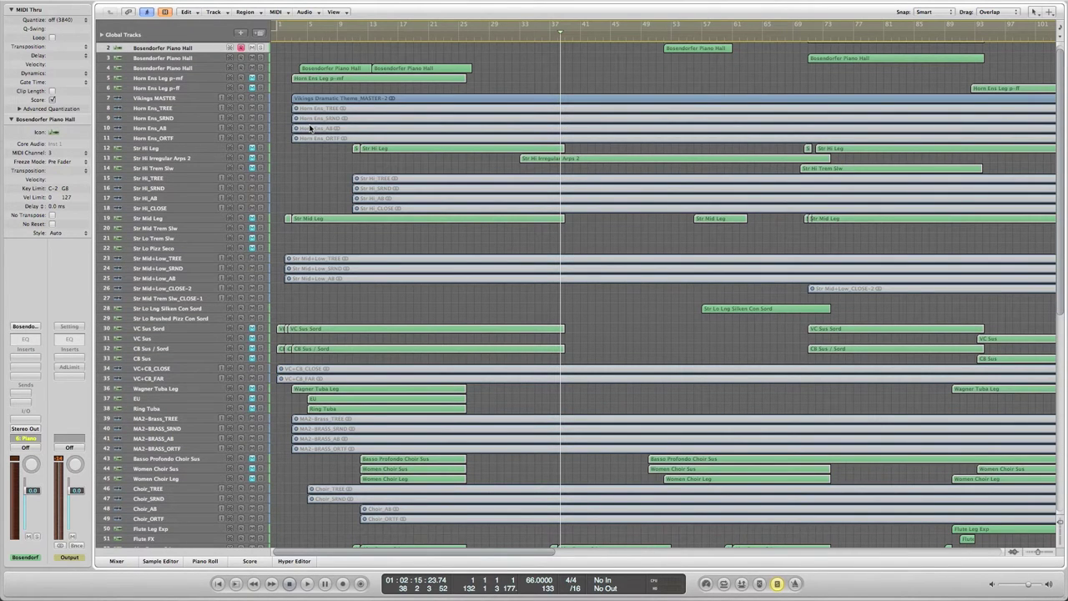
drag(318, 457, 310, 418)
click(326, 38)
key(comma)
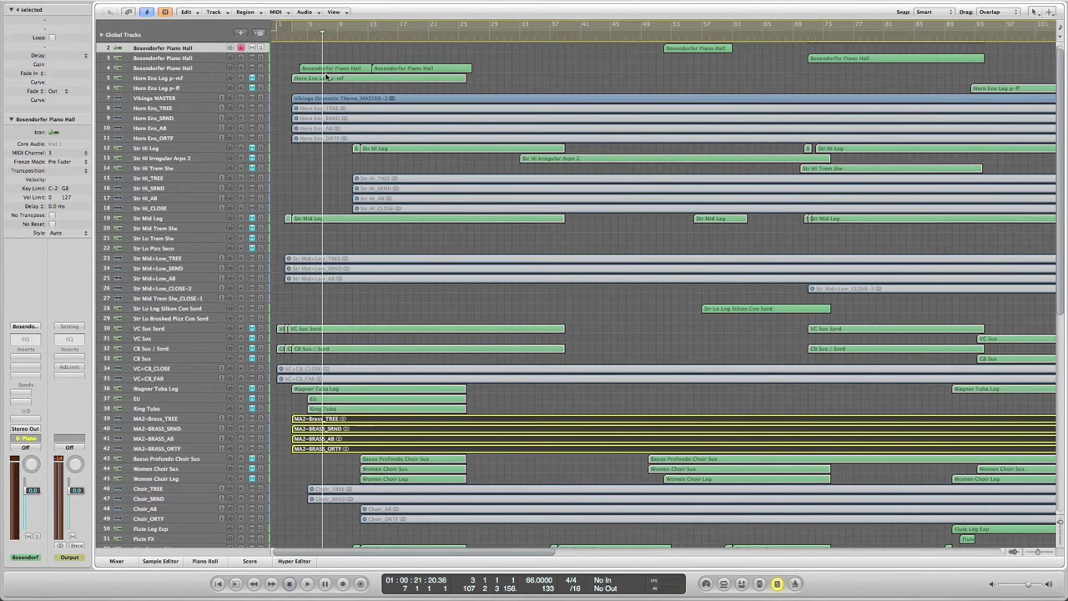
key(comma)
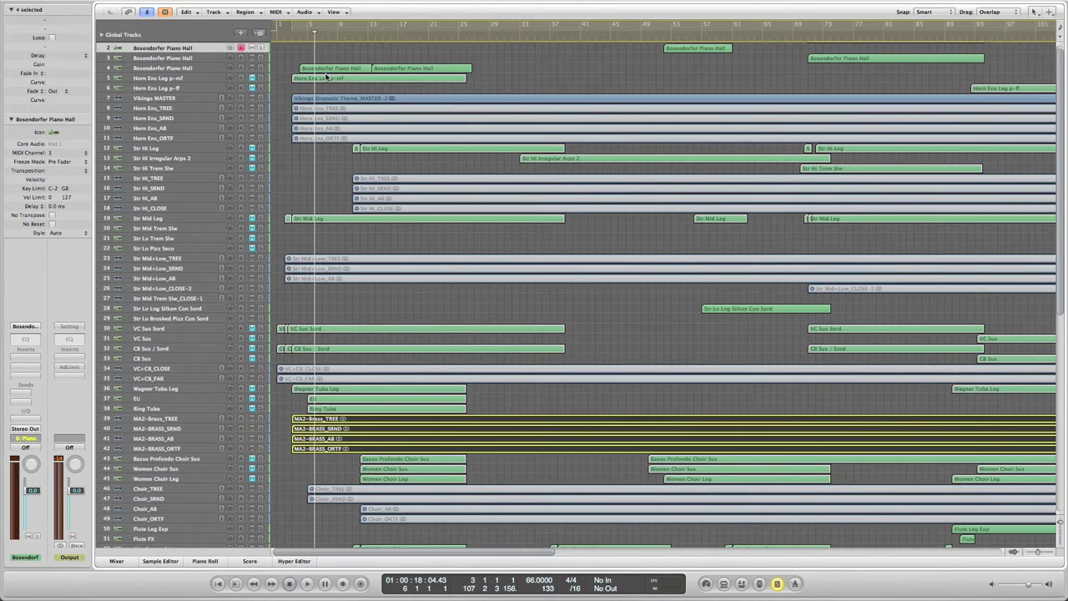
key(comma)
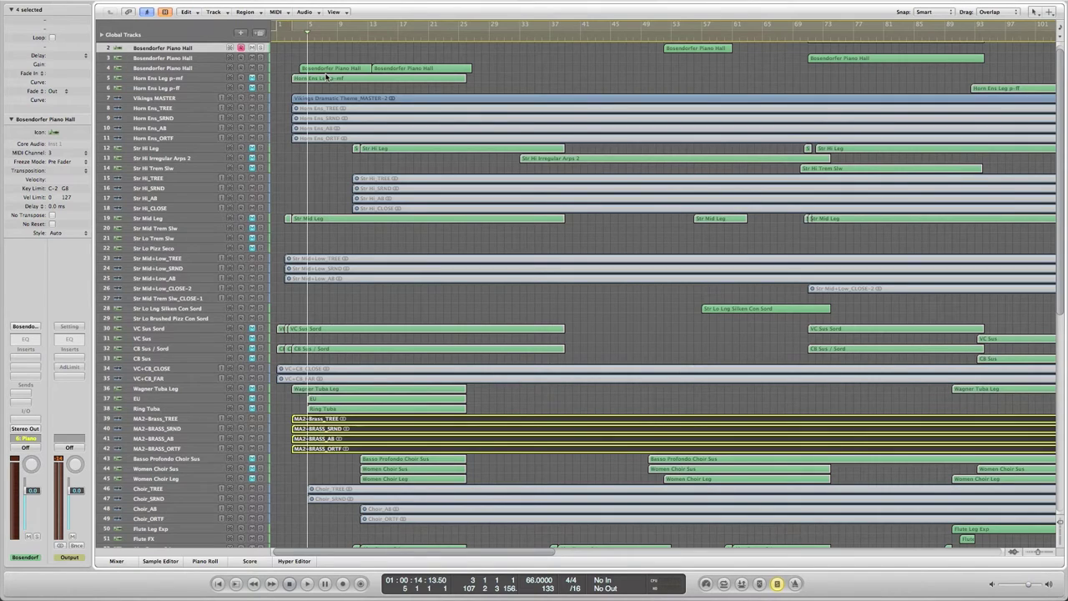
key(comma)
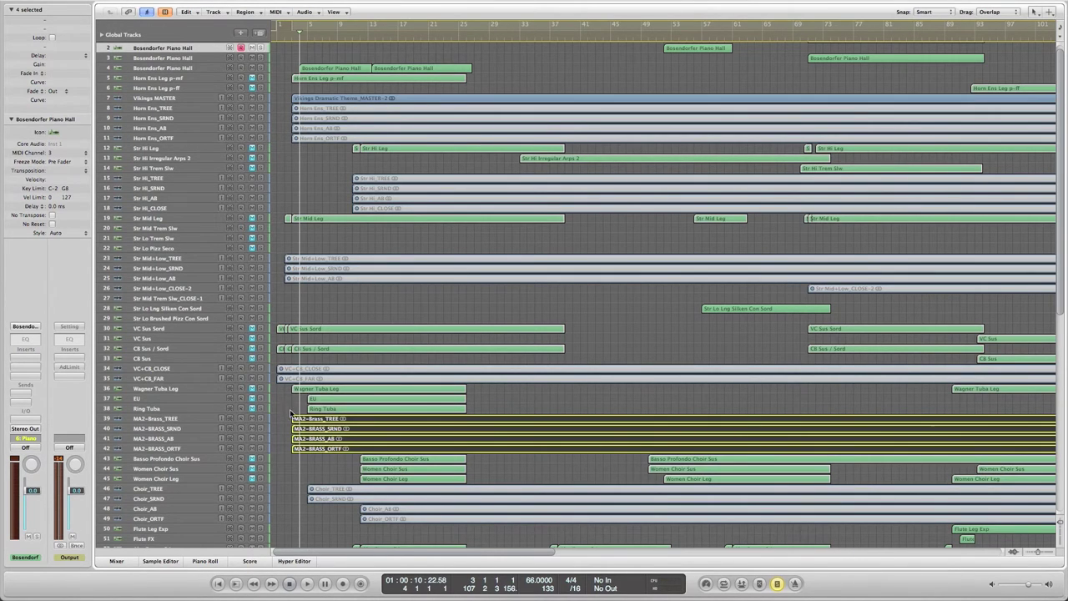
Play the brass from bar 4 past bar 25 with the Wagner Tuba Leg, EU and Ring Tuba notes in the Piano Roll, closing it at the end.
drag(291, 415, 345, 396)
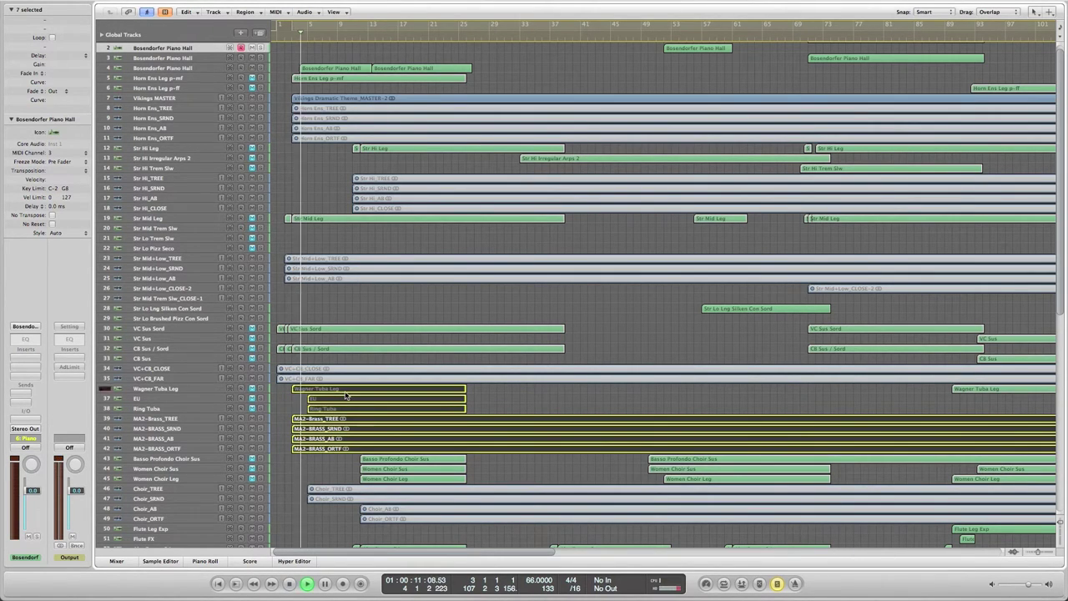
key(p)
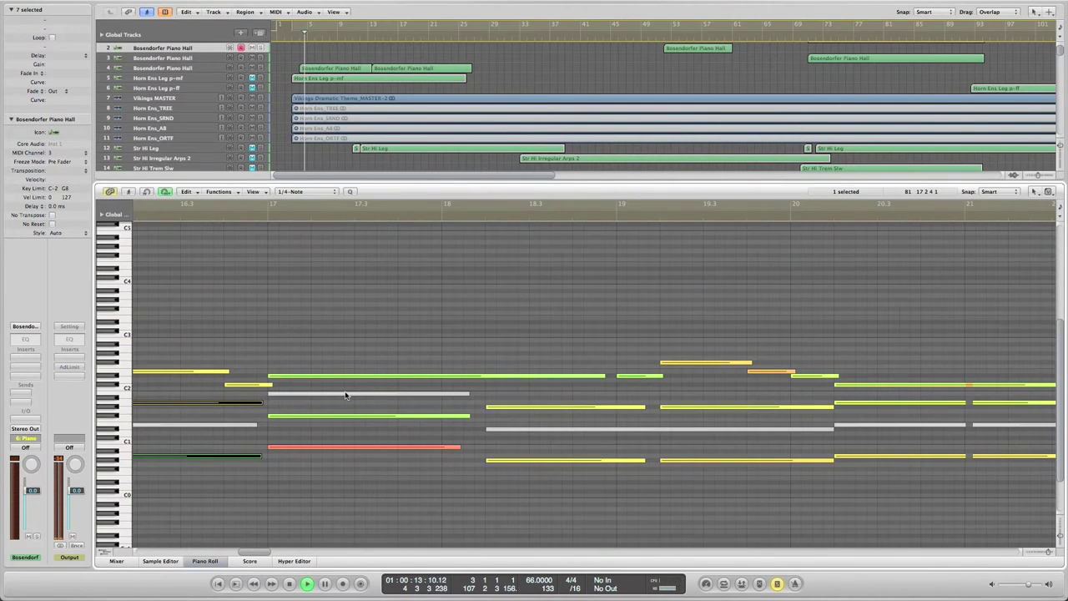
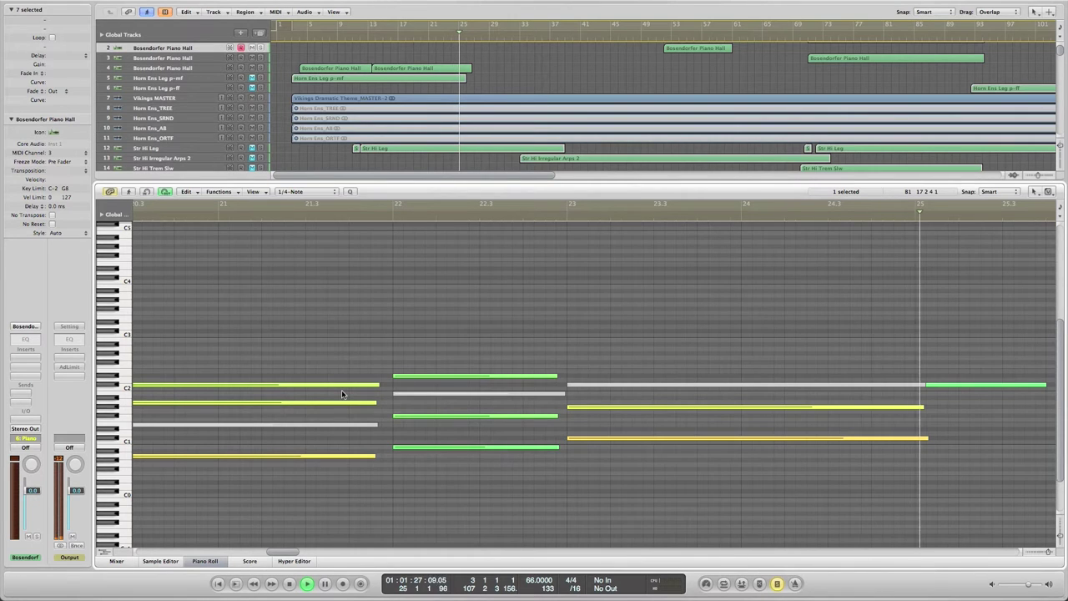
key(space)
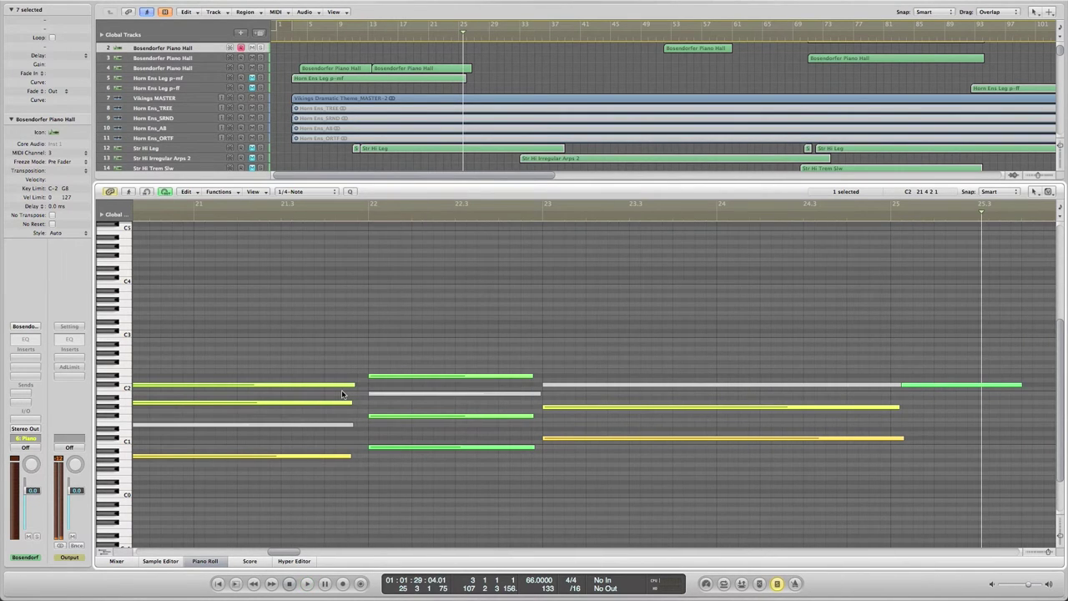
key(p)
click(489, 403)
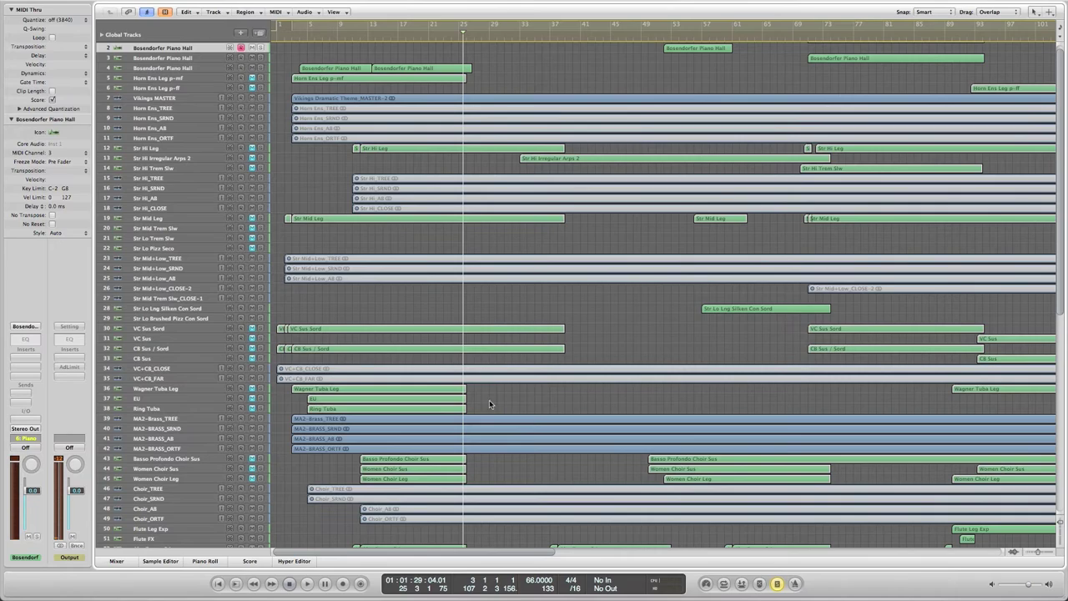
Mute the four MA2-Brass audio regions, select the Wagner Tuba Leg and EU tracks in turn, and clear the region selection.
drag(491, 405, 505, 465)
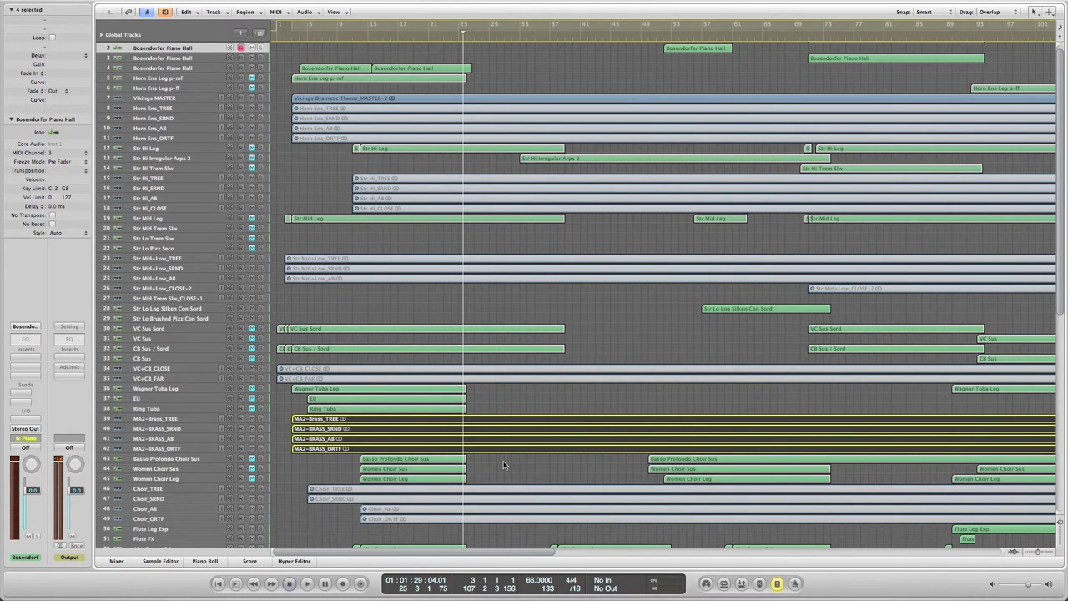
key(ctrl+m)
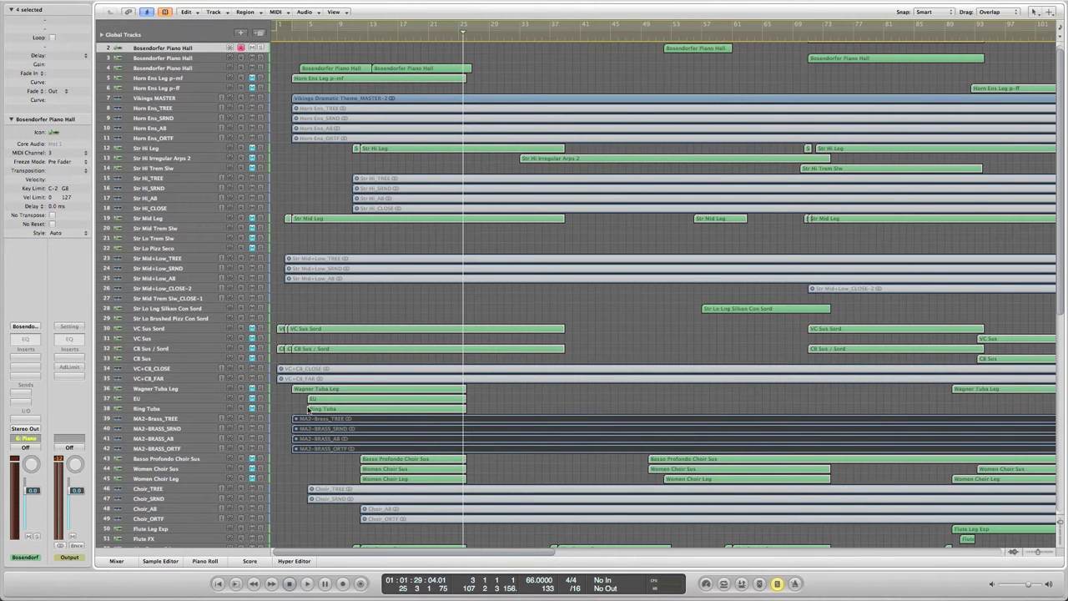
click(163, 390)
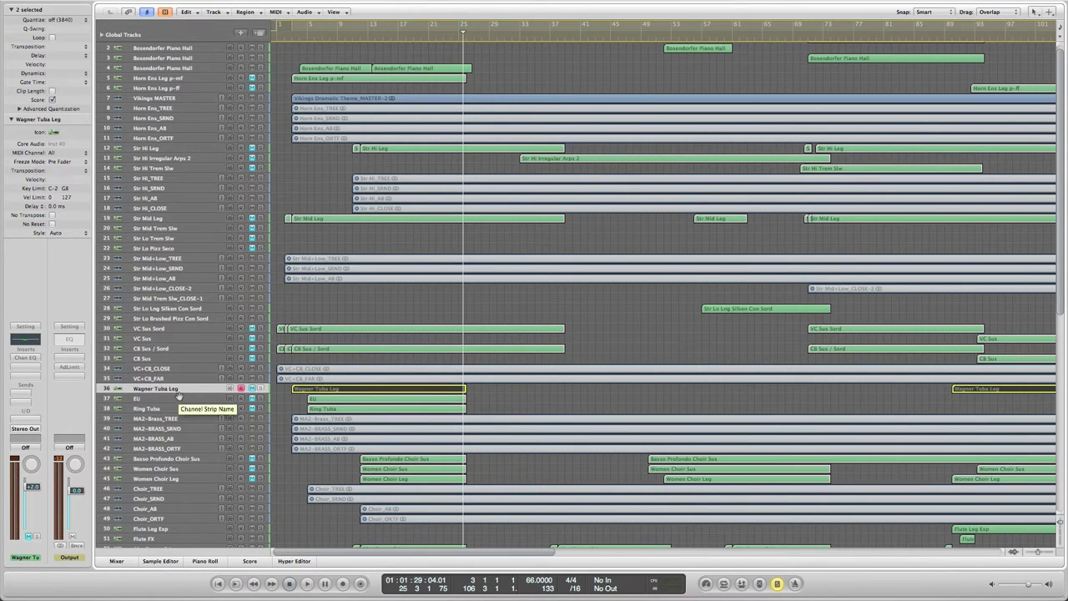
key(Down)
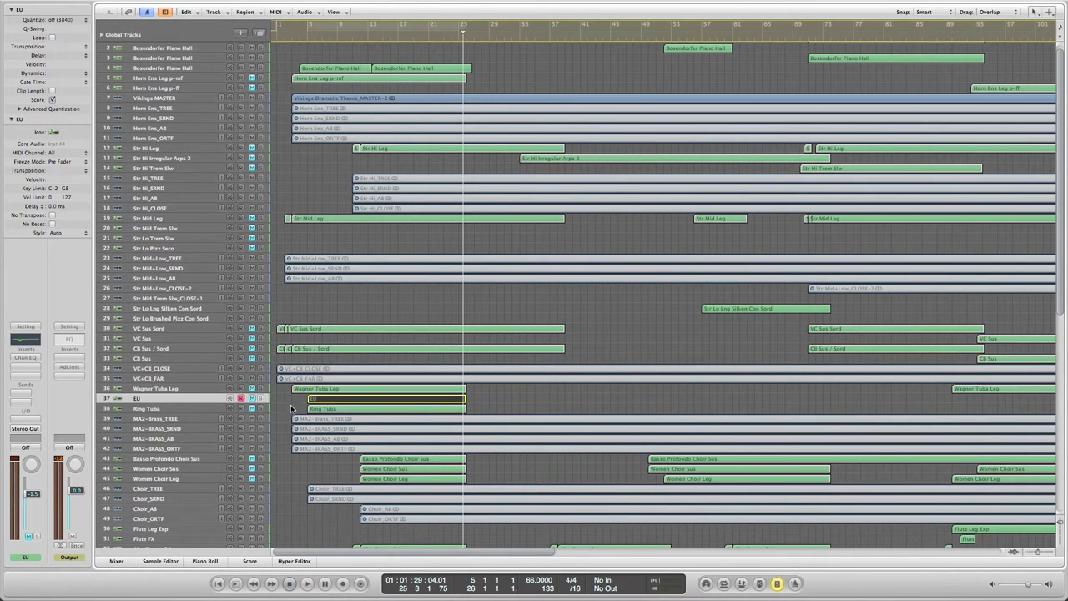
click(290, 406)
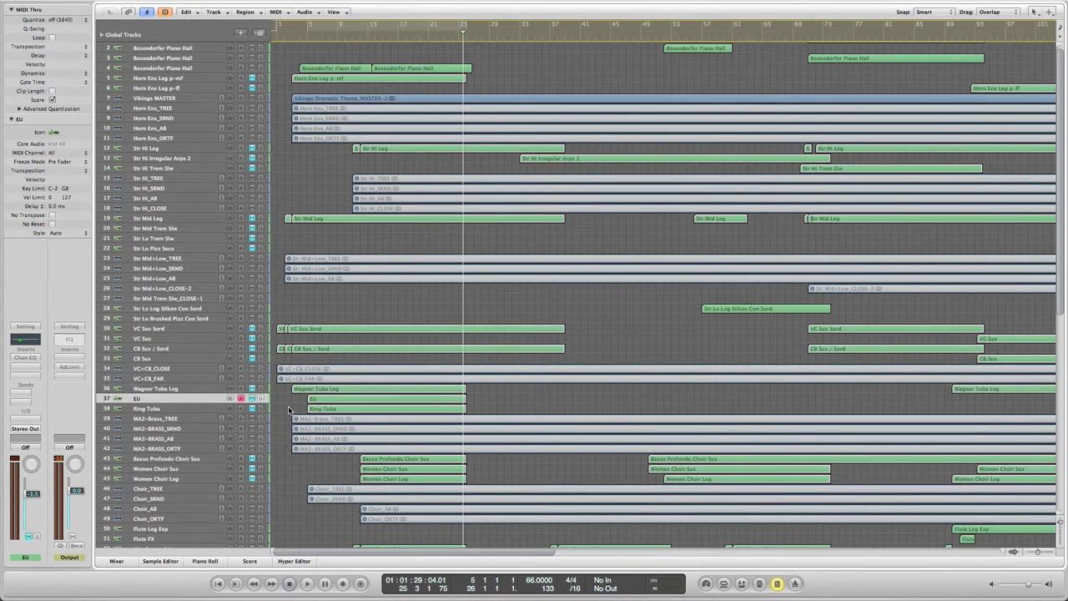
Return to the top of the track list and move the playhead to bar 10, ending at bar 16.
scroll(289, 409, up, 1)
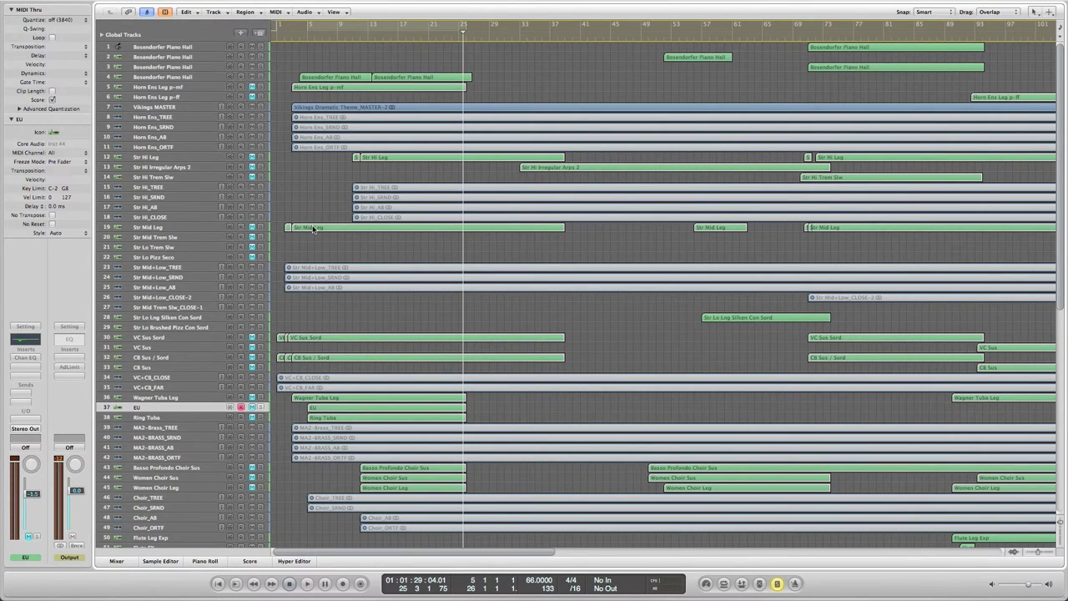
key(ctrl+s)
click(348, 35)
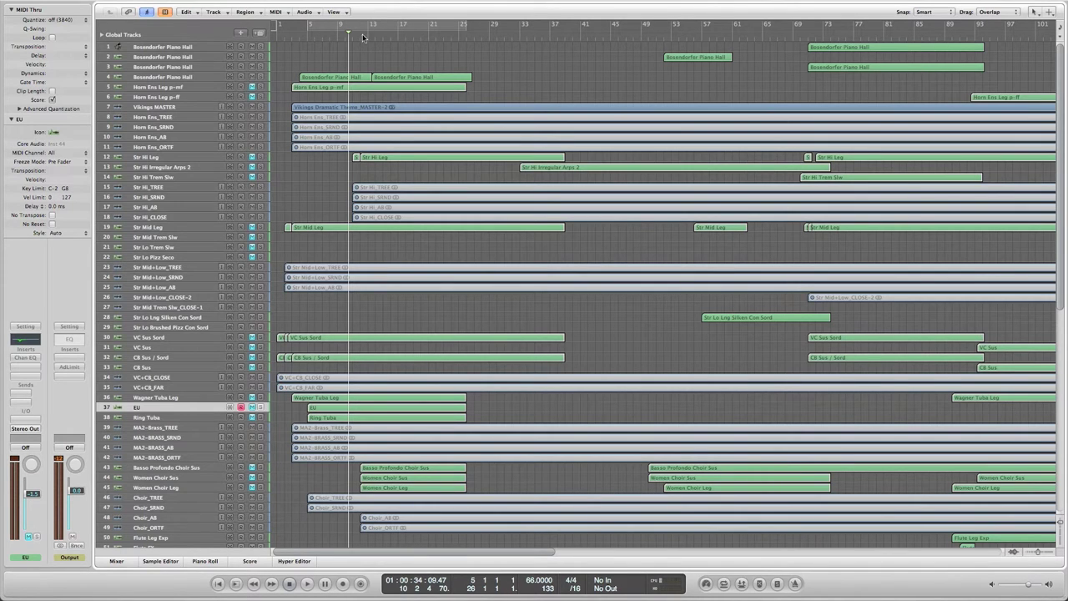
click(393, 38)
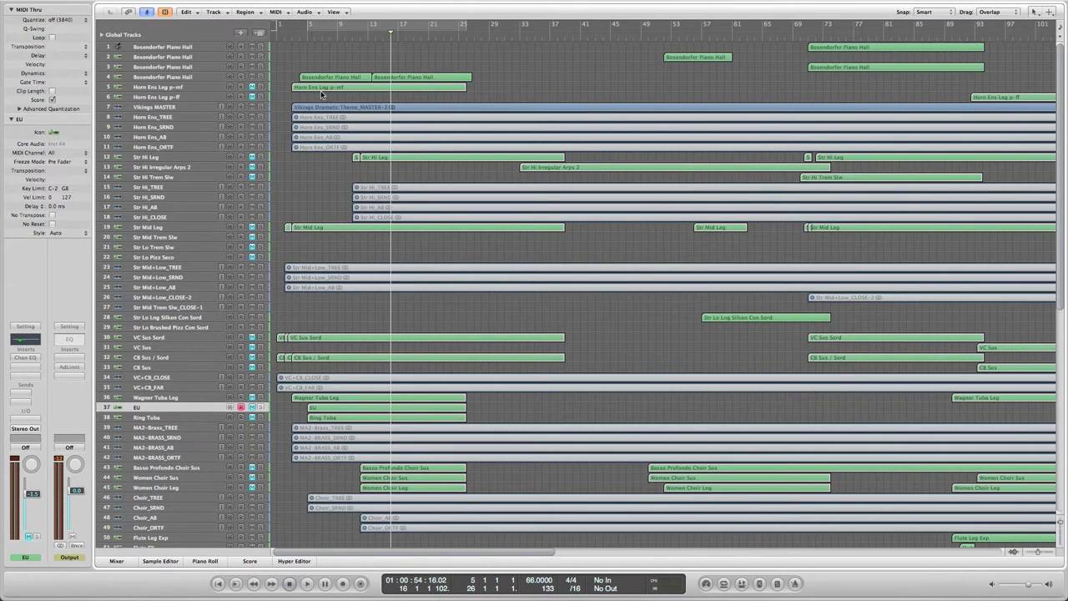
Open the Horn Ens Leg p-mf region in the Piano Roll and select it together with the four unmuted Horn Ens audio regions.
click(183, 90)
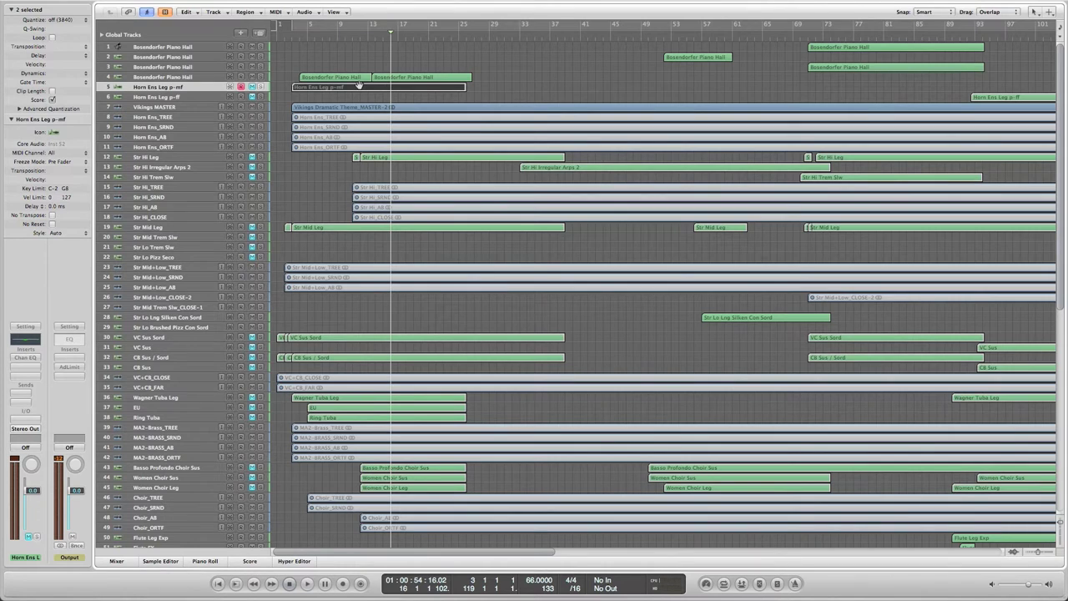
double_click(359, 86)
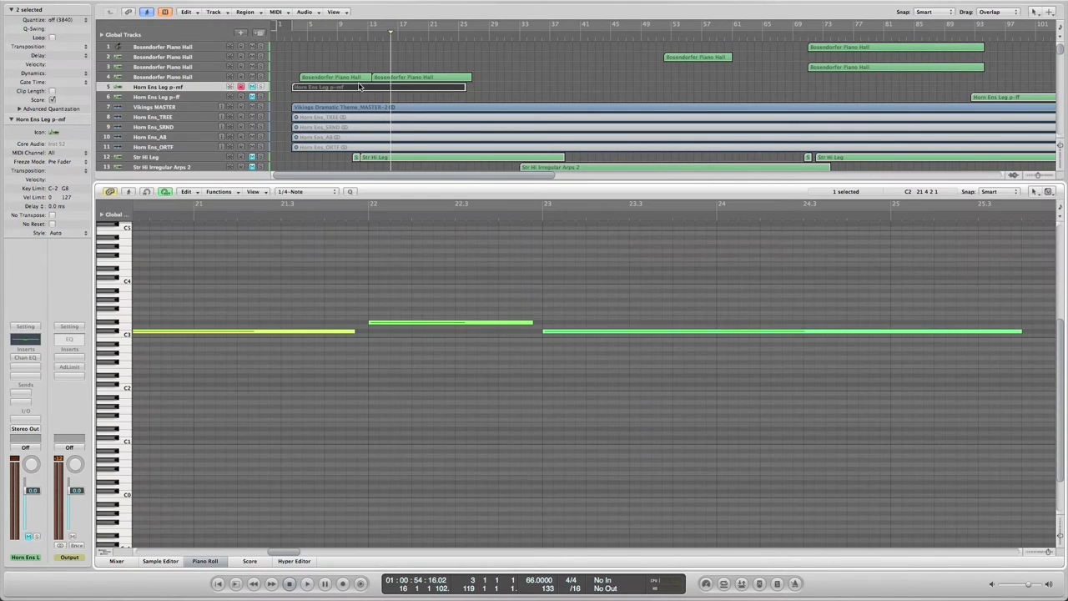
drag(338, 157, 338, 123)
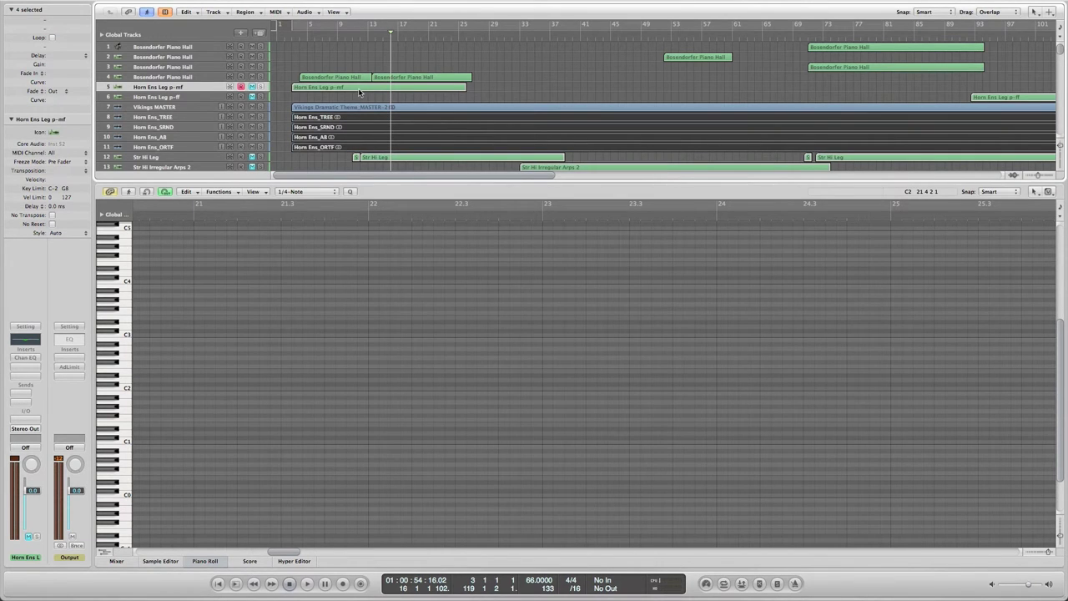
shift+click(360, 88)
Examine the Horn Ens Leg p-mf notes from bar 4 to bar 16 in the Piano Roll.
scroll(411, 246, right, 15)
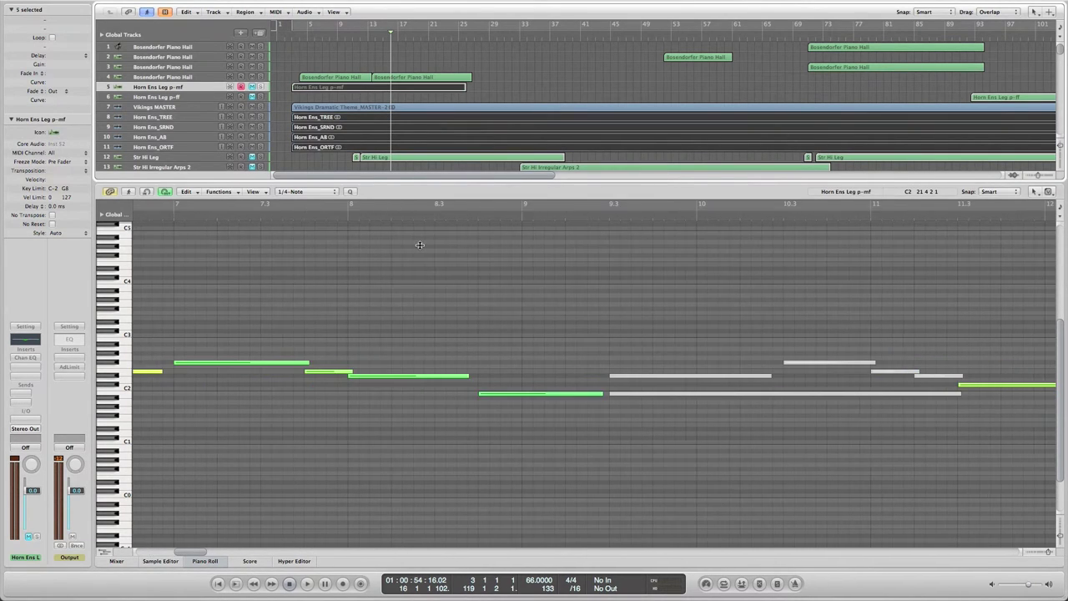
scroll(420, 245, left, 13)
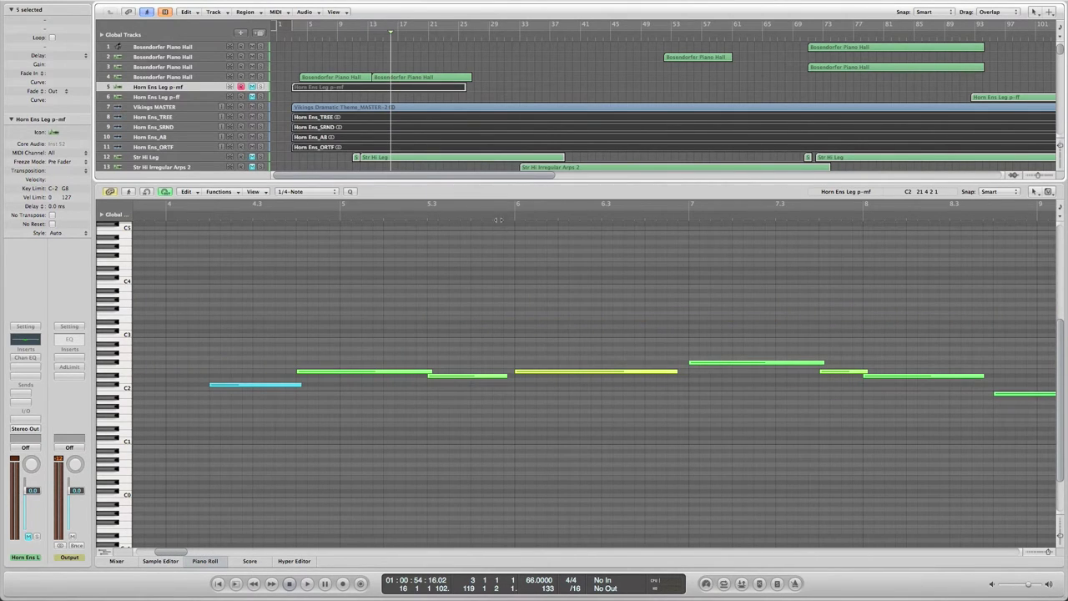
click(498, 212)
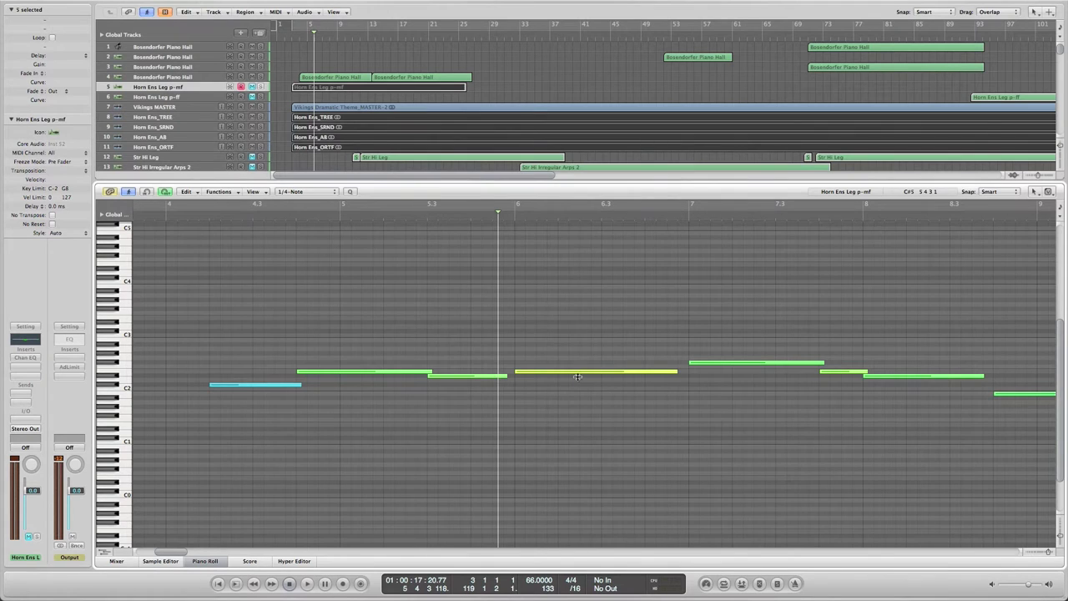
scroll(726, 364, right, 2)
scroll(726, 364, right, 14)
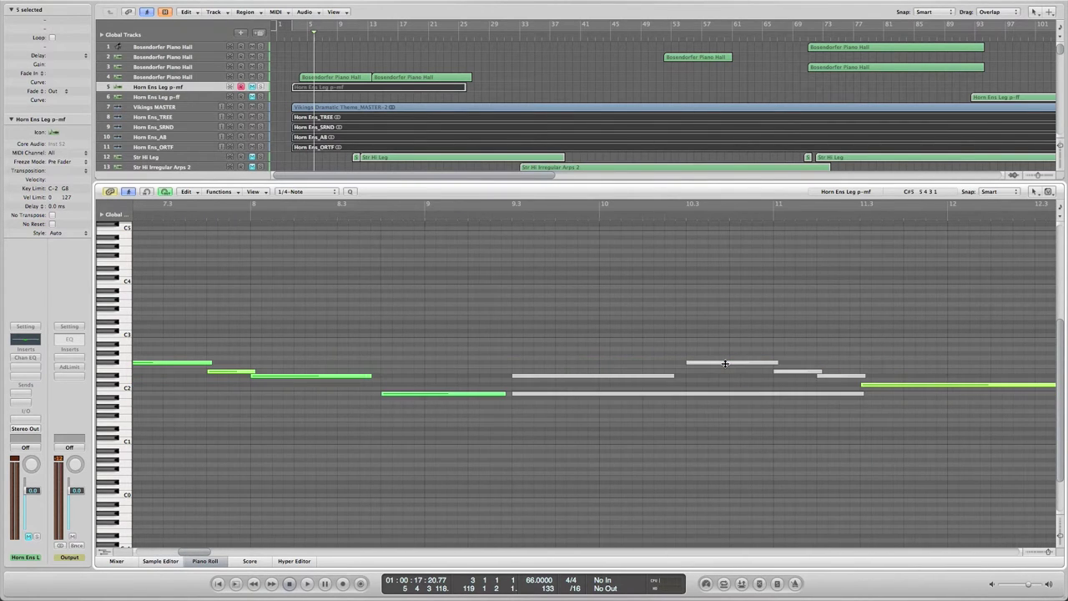
scroll(725, 364, left, 10)
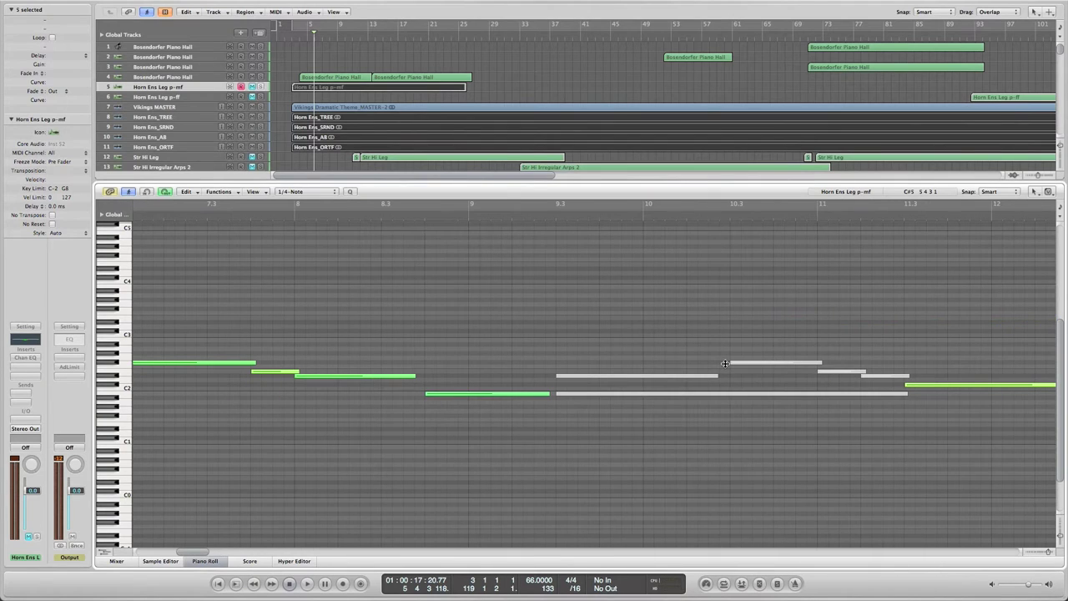
scroll(725, 364, left, 2)
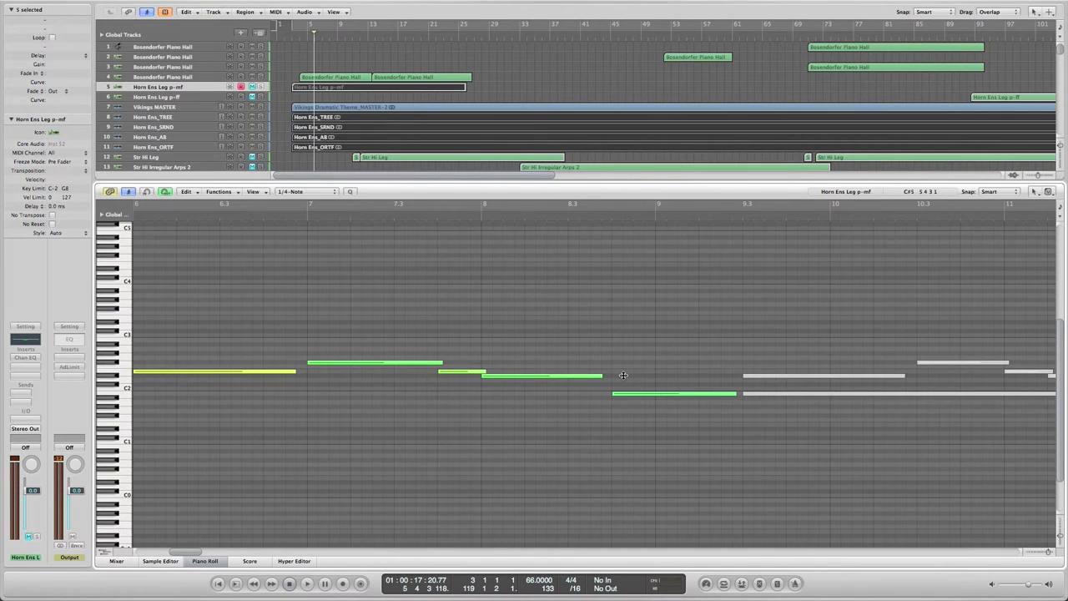
scroll(624, 374, right, 10)
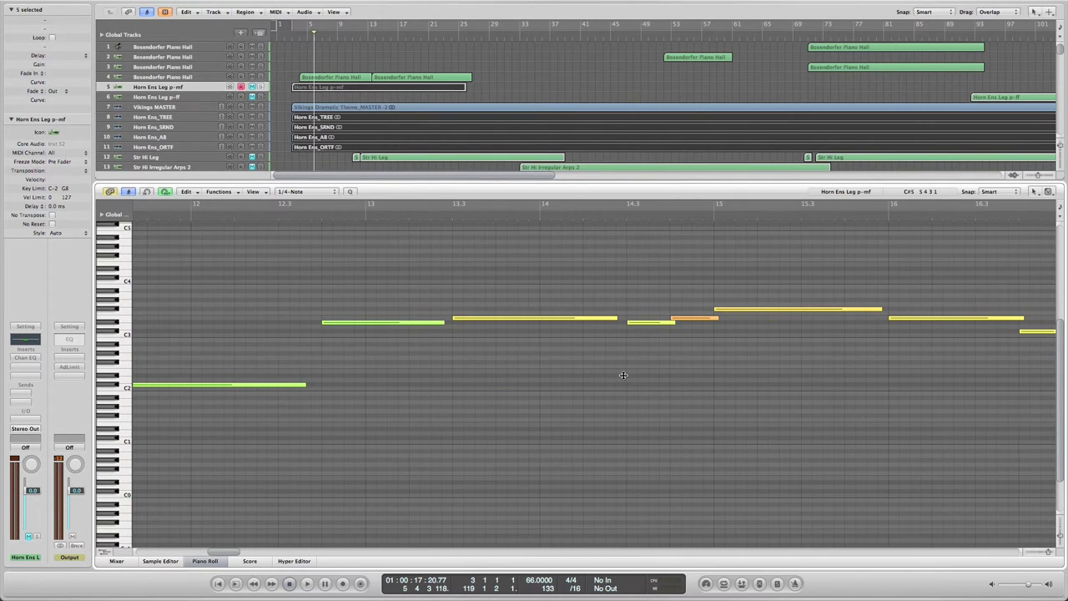
scroll(624, 375, left, 6)
scroll(623, 375, left, 6)
Play the horn ensemble from bar 4 past bar 17 while following its notes in the Piano Roll.
click(261, 222)
key(space)
key(space)
click(262, 216)
click(262, 214)
key(space)
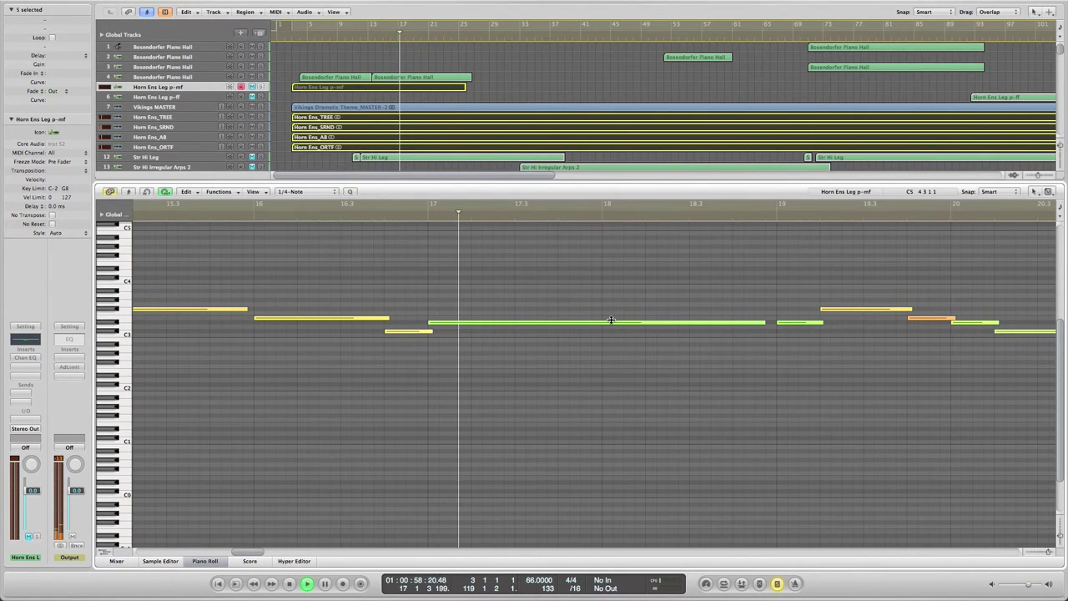
key(space)
Close the Piano Roll, mute the four Horn Ens audio regions (TREE, SRND, AB, ORTF) and clear the selection.
key(p)
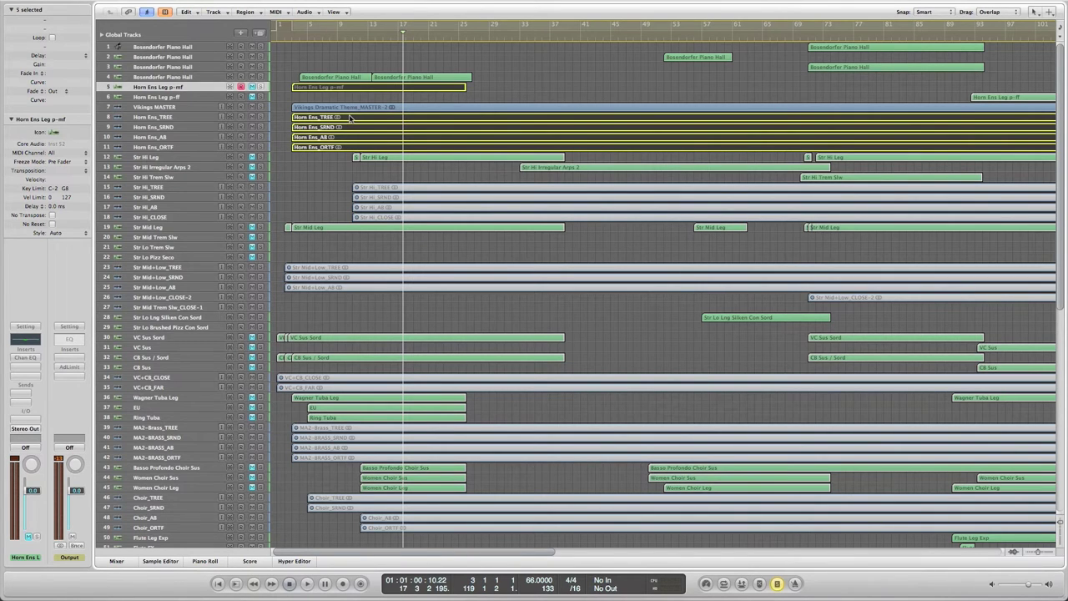
drag(317, 167, 325, 117)
click(313, 211)
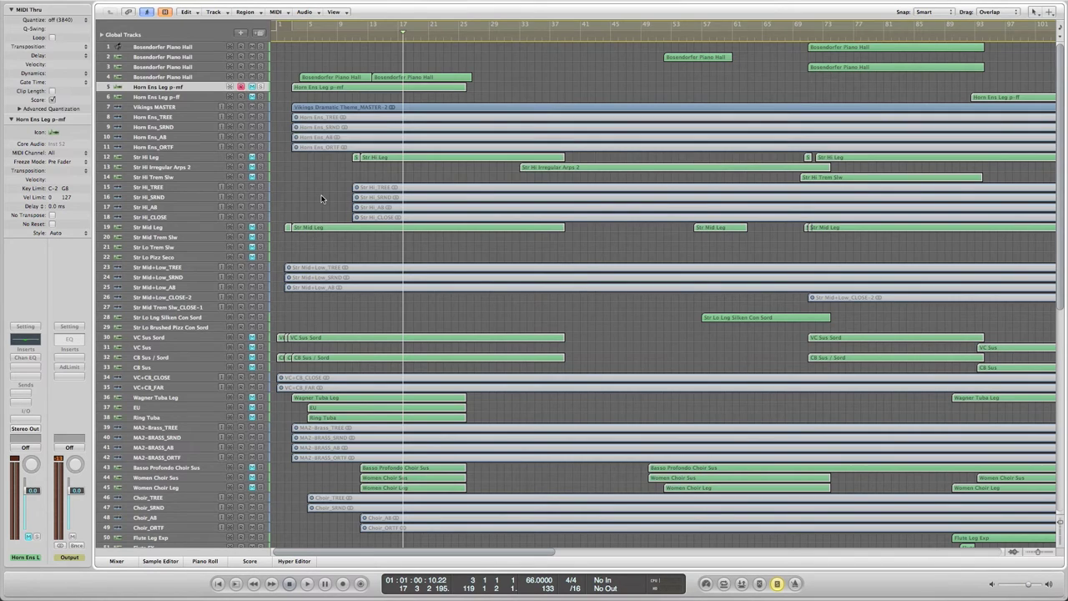
Examine the notes of the Alto Futes a3 Leg region between bars 12 and 24 in the Piano Roll, closing it at the end.
scroll(317, 205, down, 5)
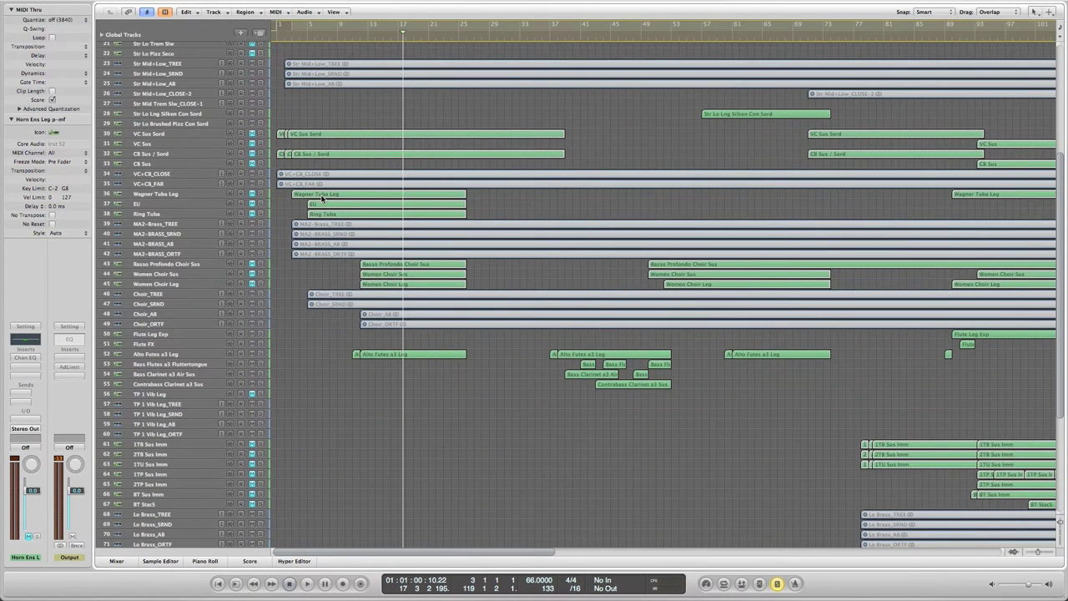
scroll(321, 197, up, 4)
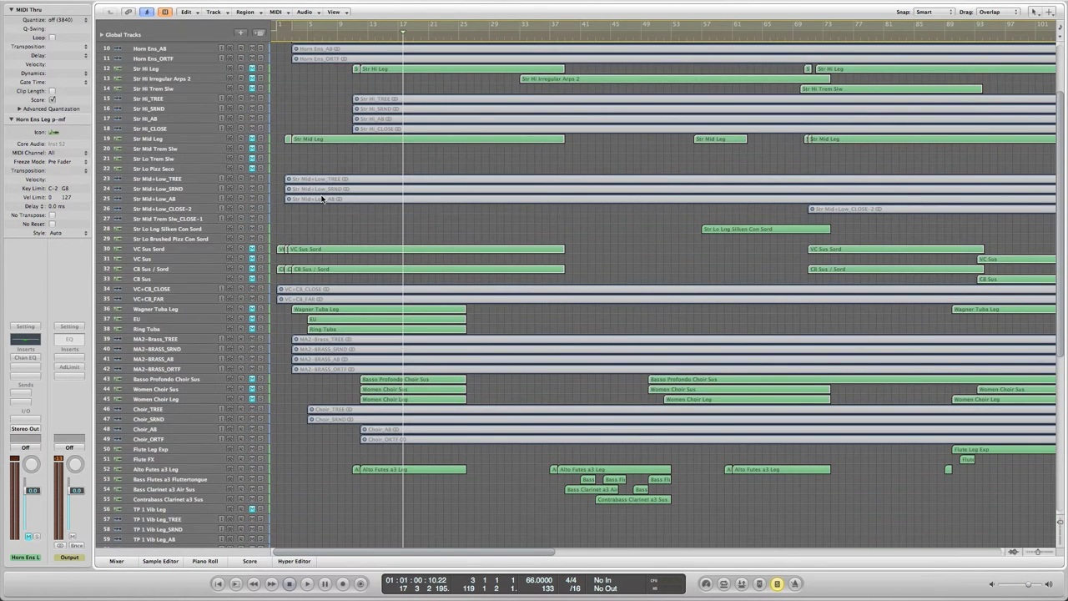
scroll(322, 198, right, 3)
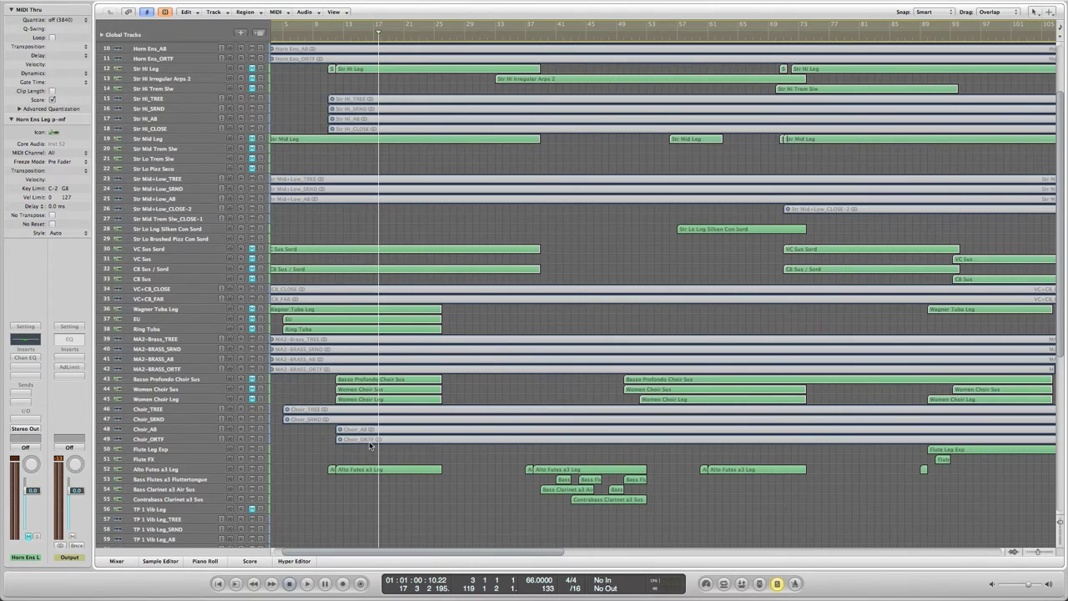
scroll(368, 444, down, 2)
scroll(369, 444, down, 5)
key(space)
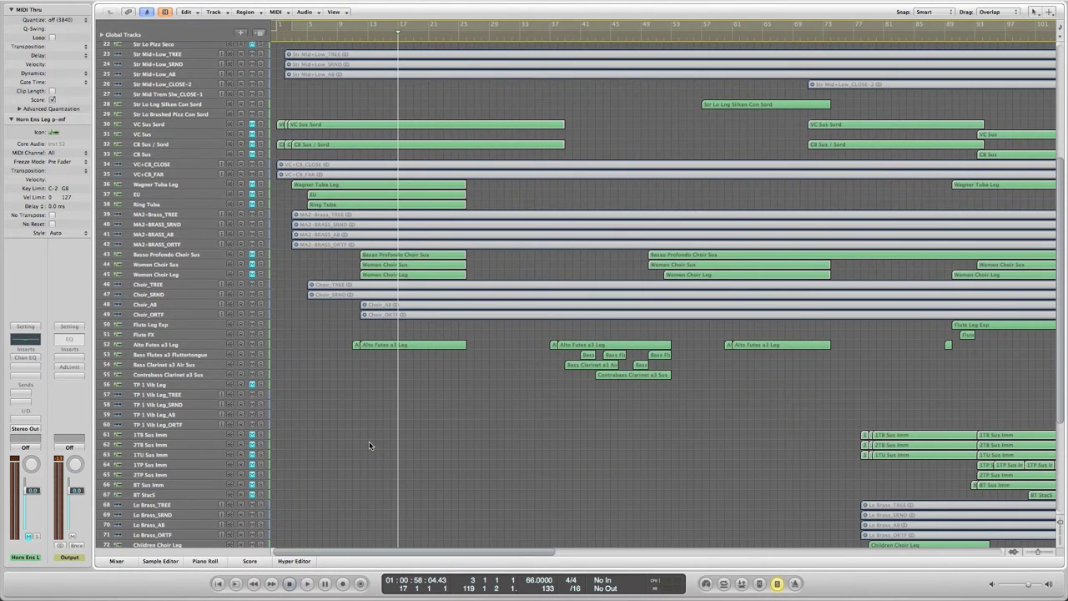
click(398, 346)
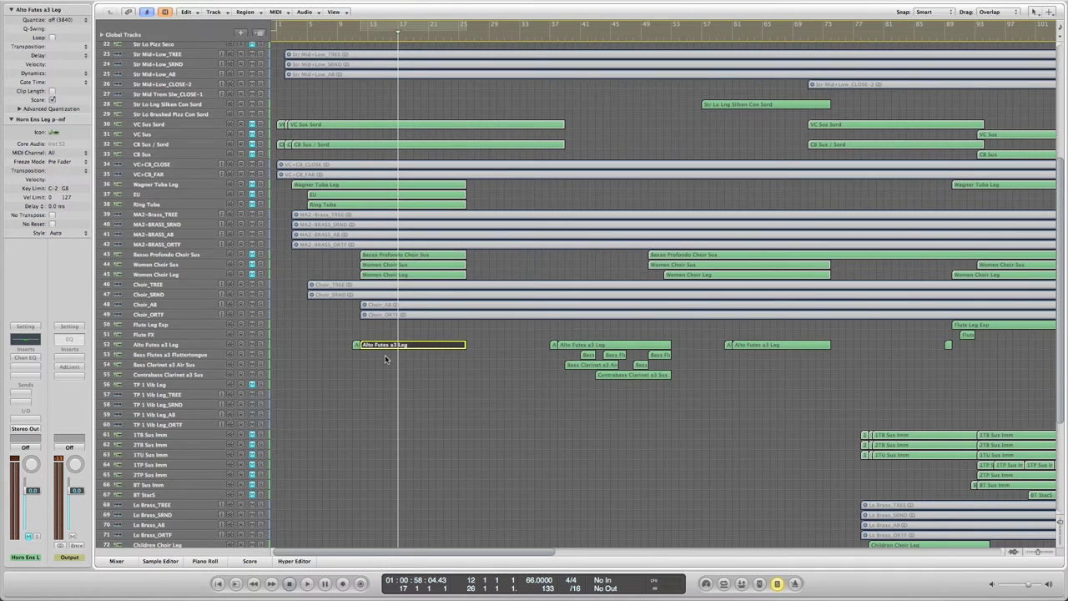
key(p)
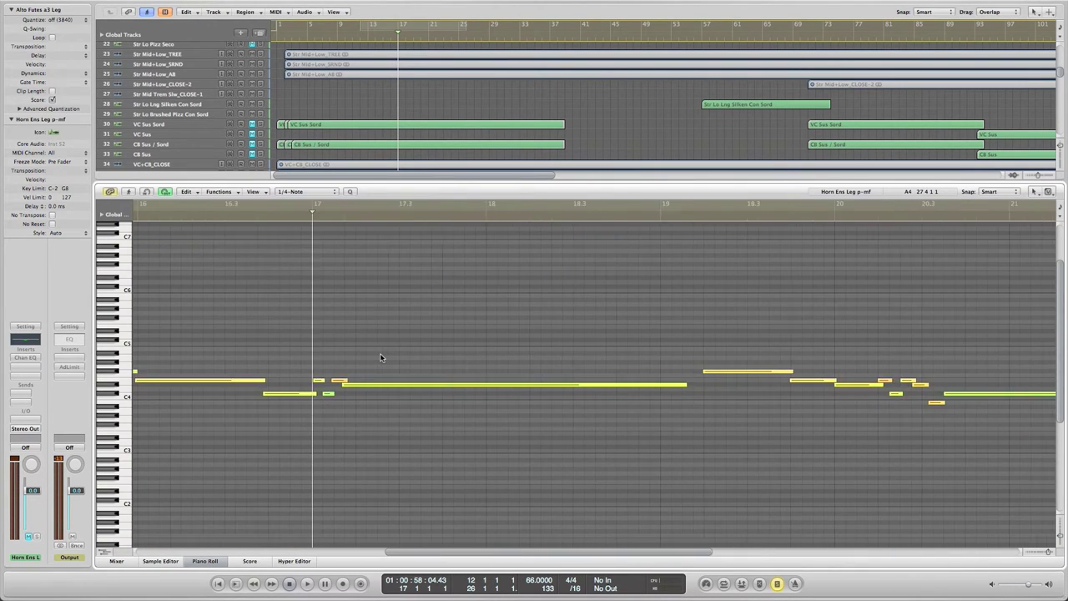
scroll(380, 357, right, 10)
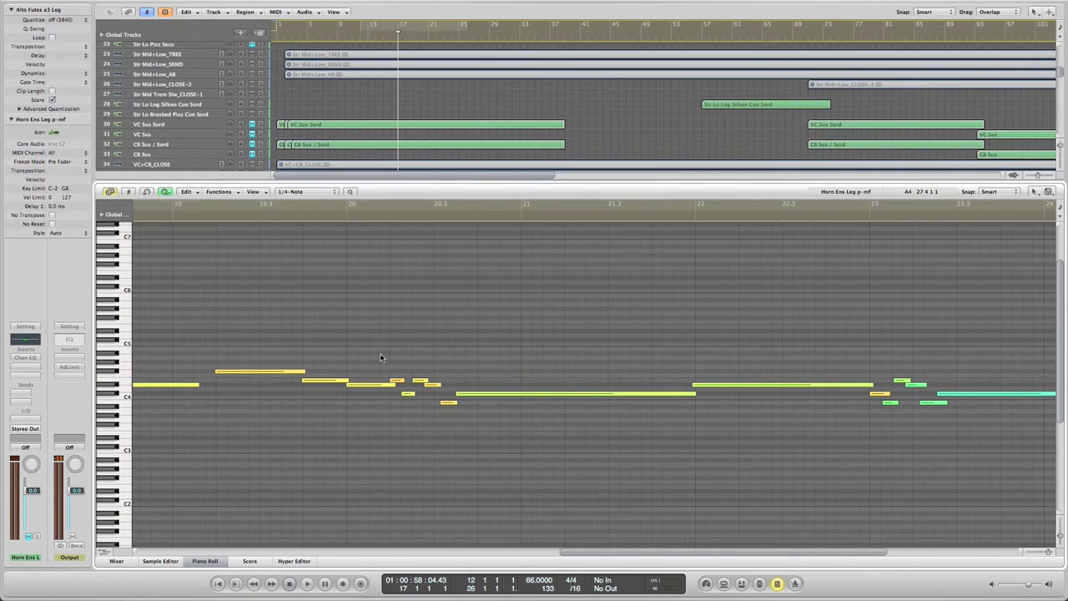
scroll(379, 358, left, 10)
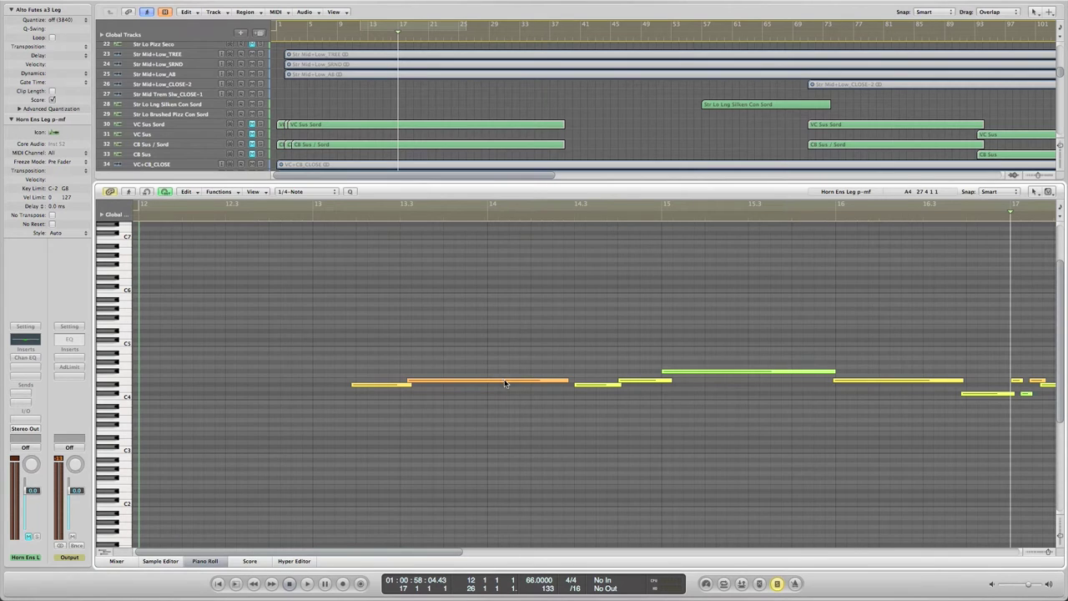
scroll(688, 391, right, 10)
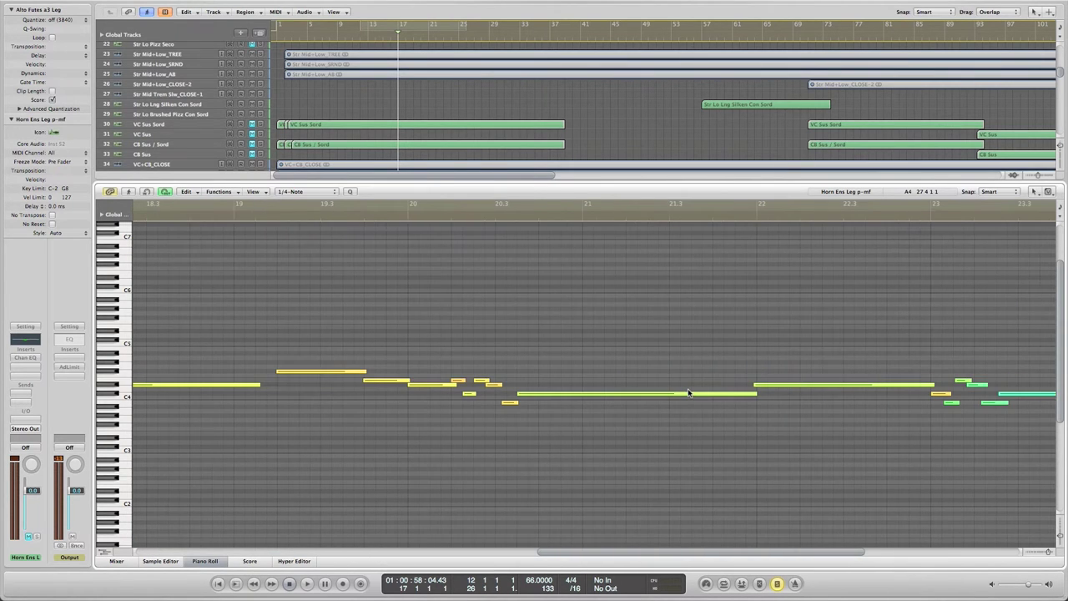
key(p)
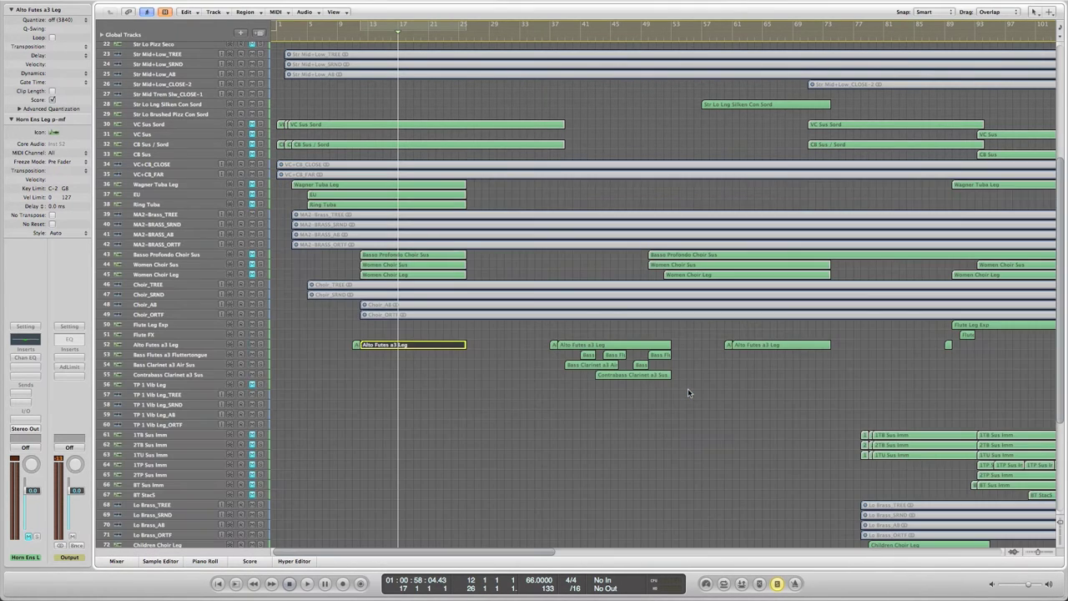
Select the Alto Futes a3 Leg track, reopen its region starting at bar 12 in the Piano Roll, and place the playhead at bar 13.
click(178, 344)
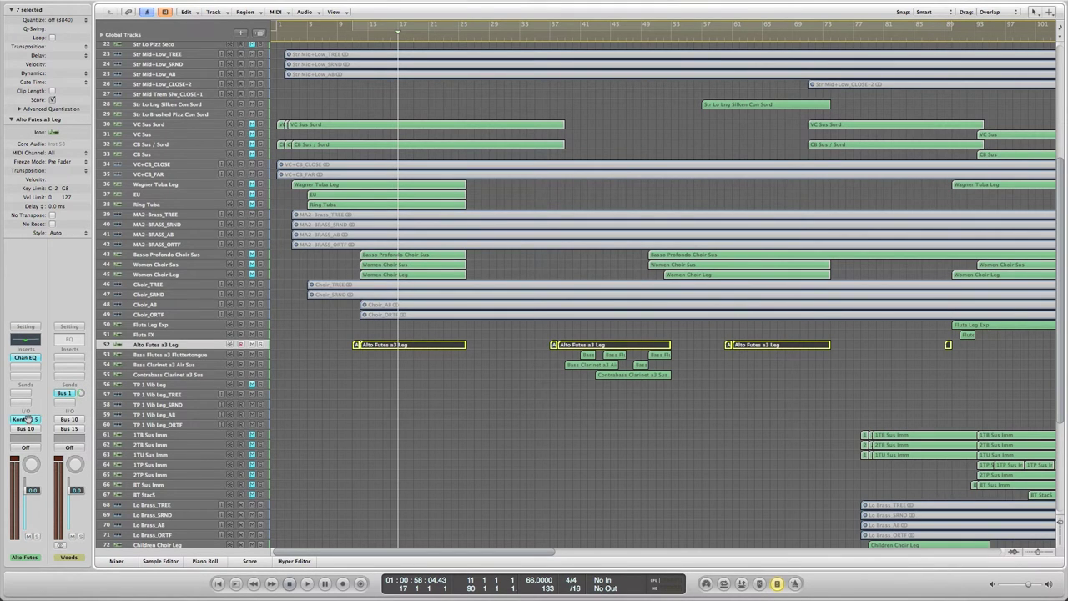
click(389, 343)
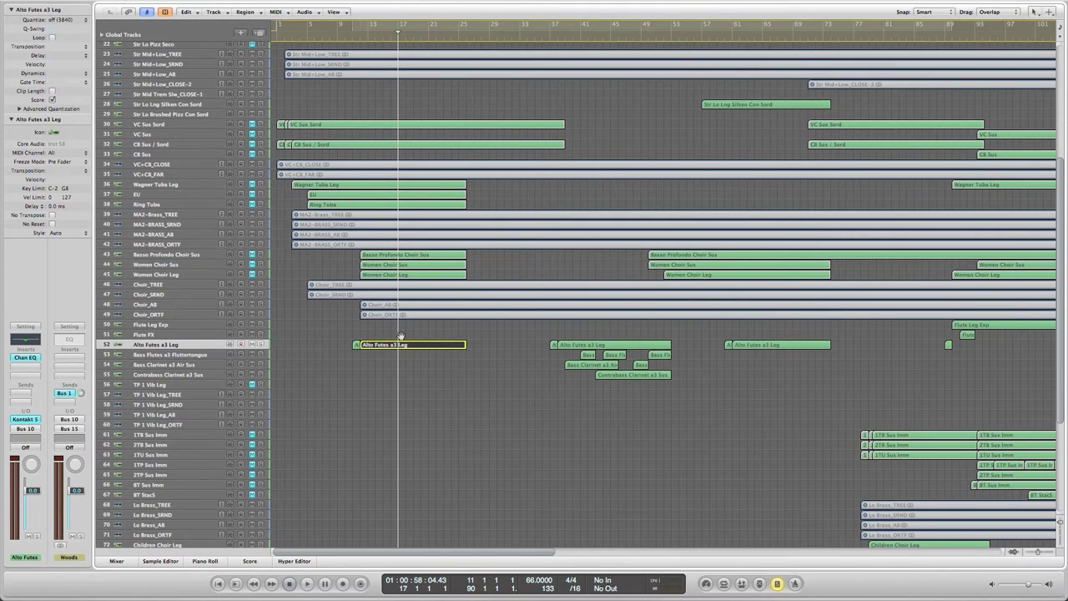
key(p)
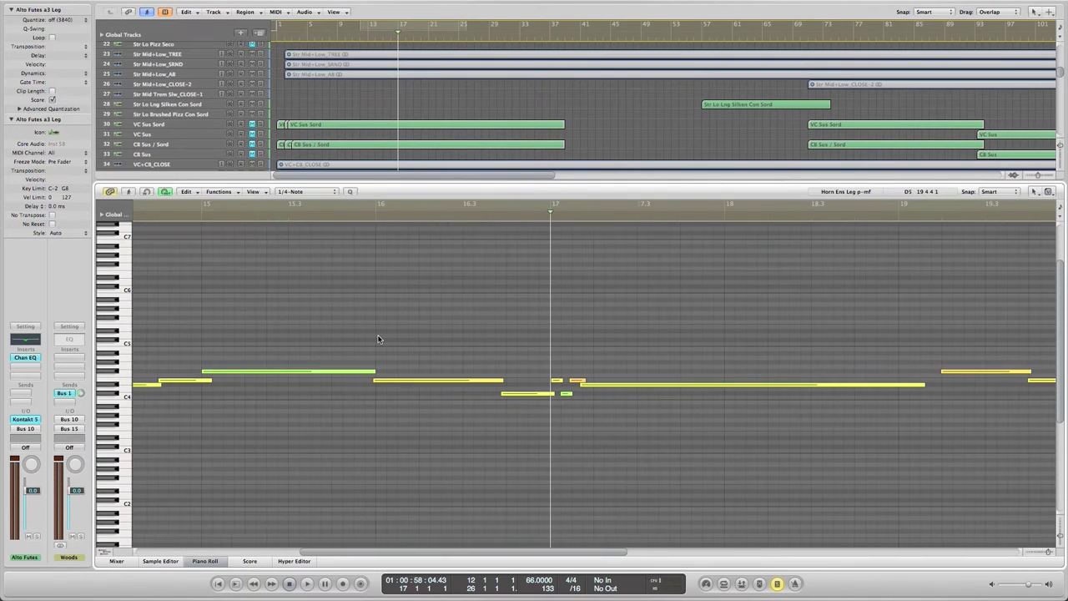
scroll(378, 338, left, 5)
click(327, 212)
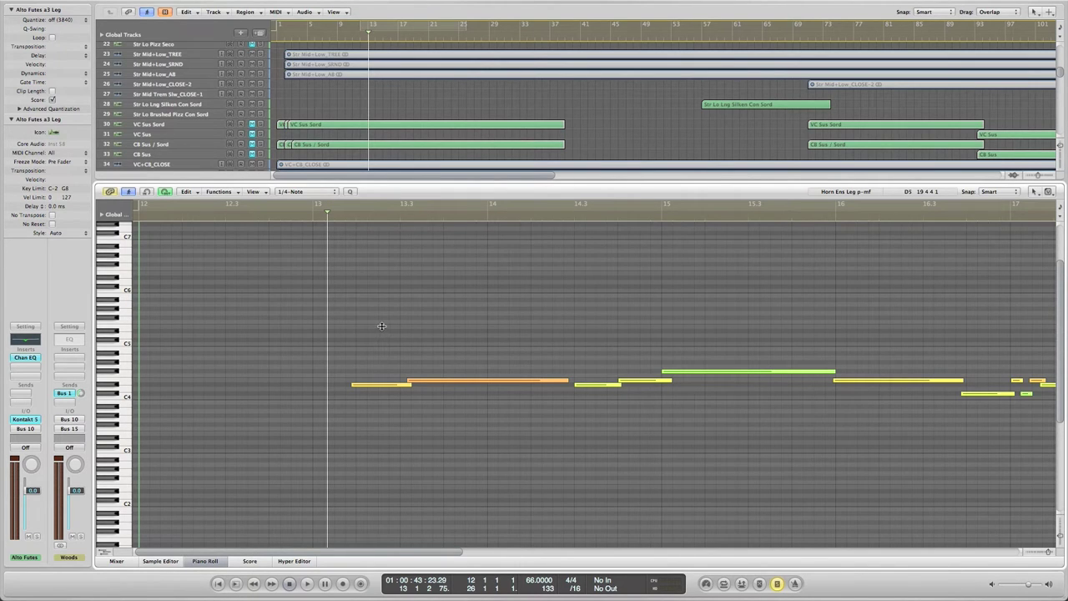
Play the soloed alto flutes part from just before bar 13 past bar 25, following its notes in the Piano Roll.
scroll(388, 327, right, 8)
key(space)
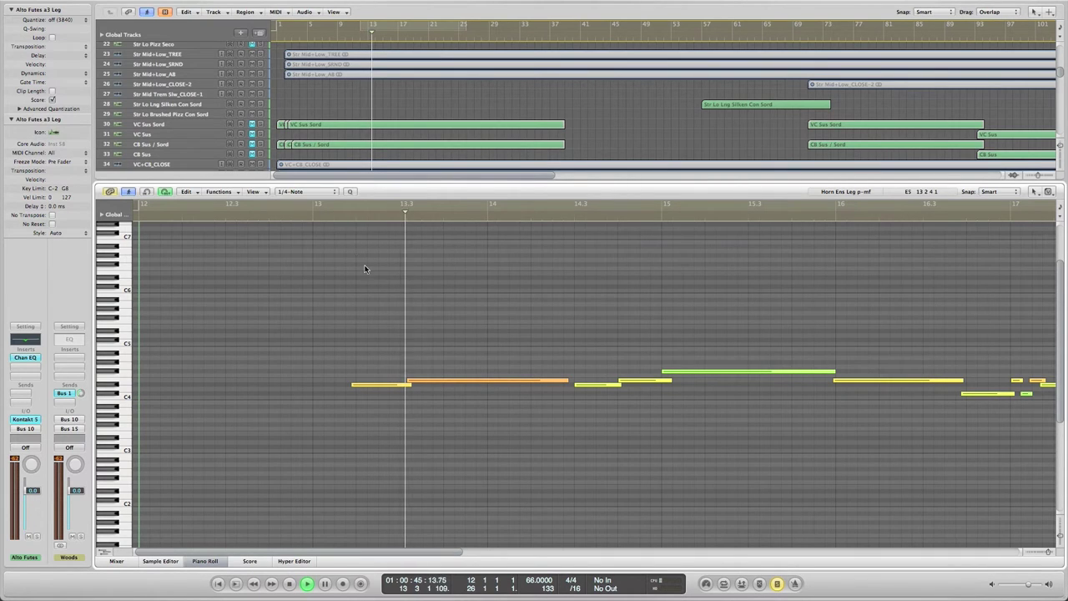
key(space)
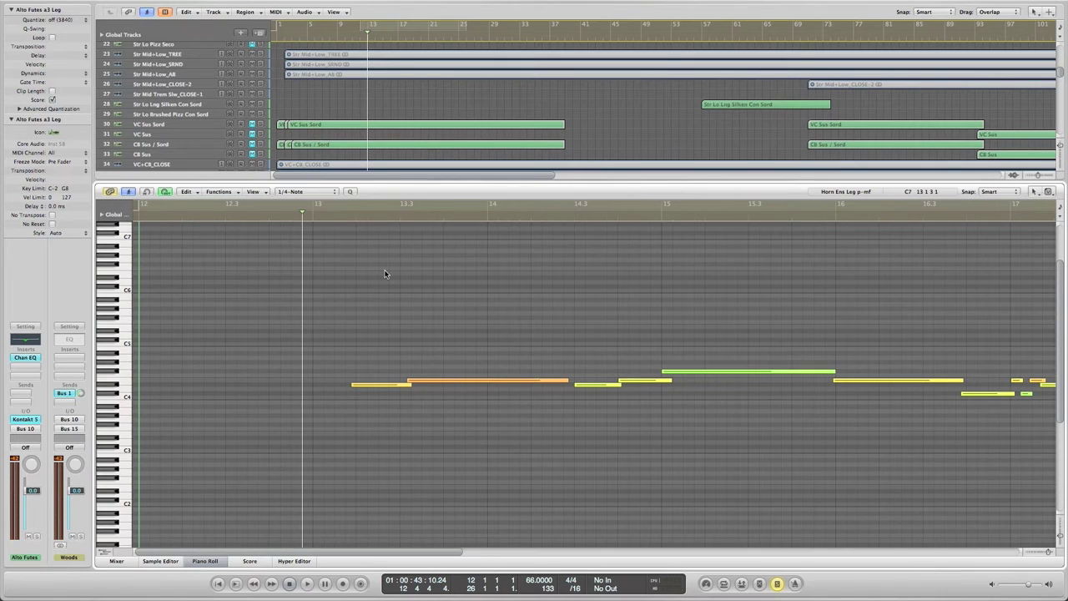
key(space)
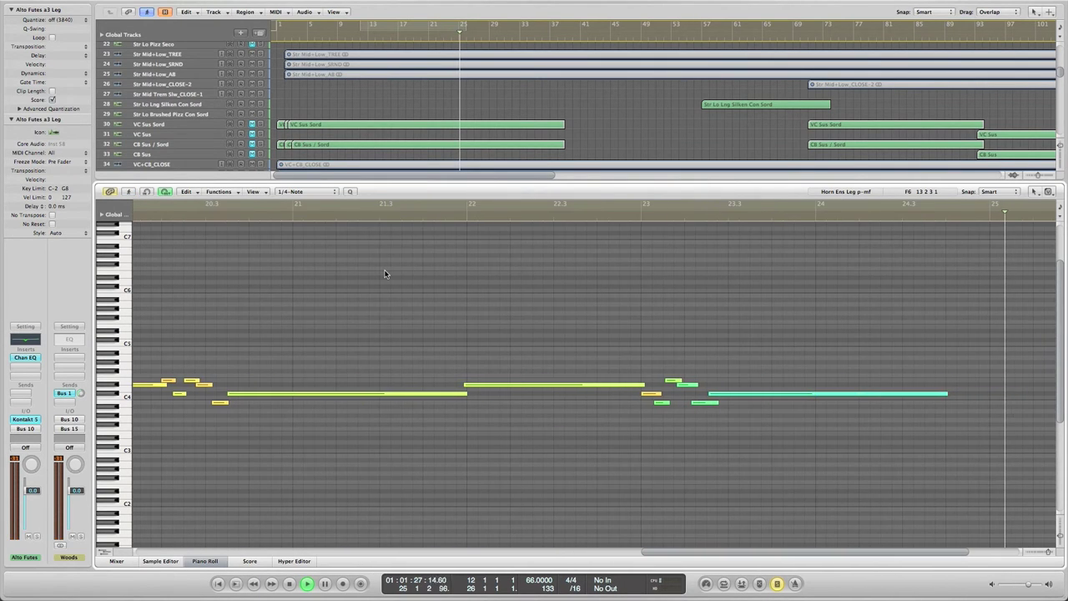
key(space)
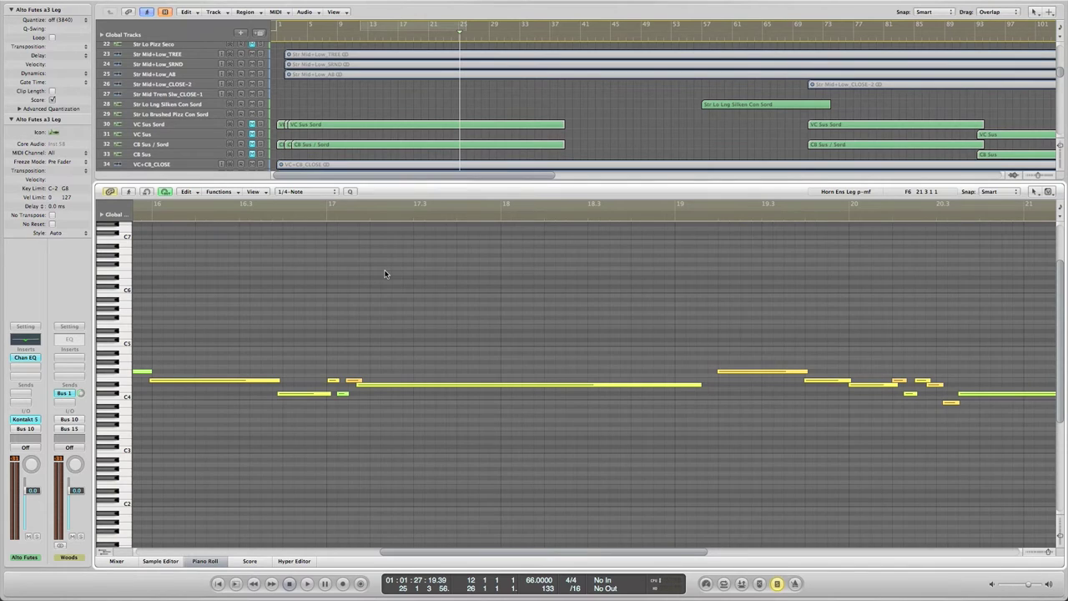
scroll(385, 274, left, 10)
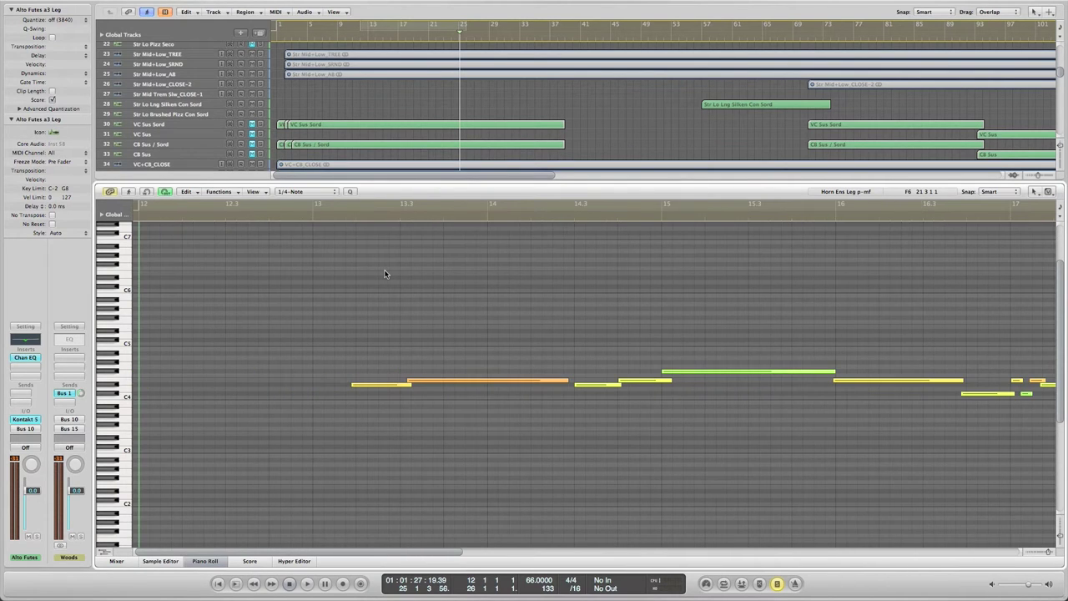
Close the Piano Roll, place the playhead at bar 39 and turn off solo for the alto flutes region.
key(p)
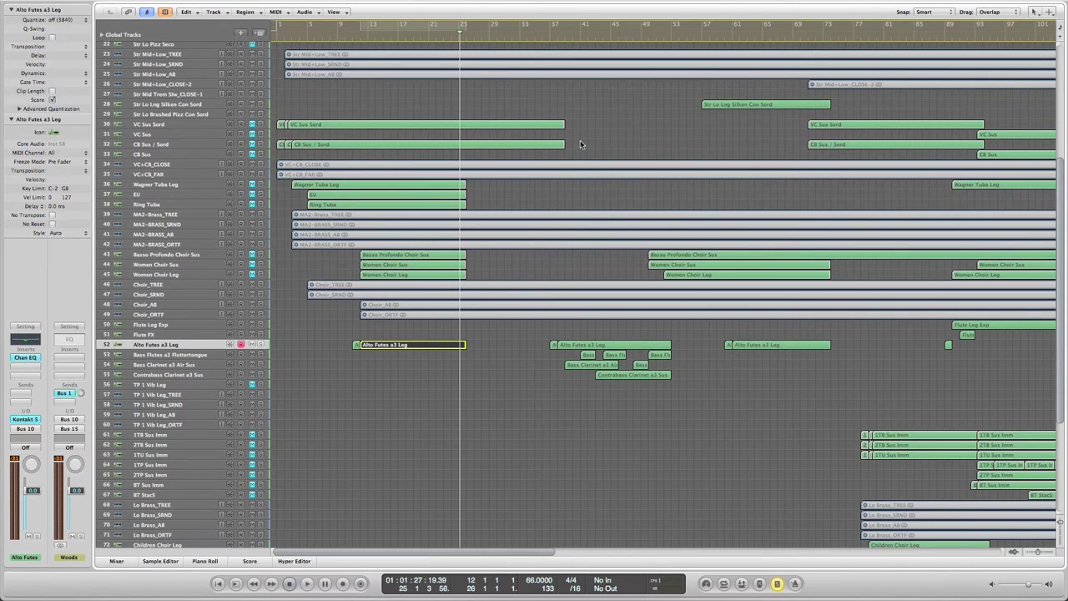
click(571, 35)
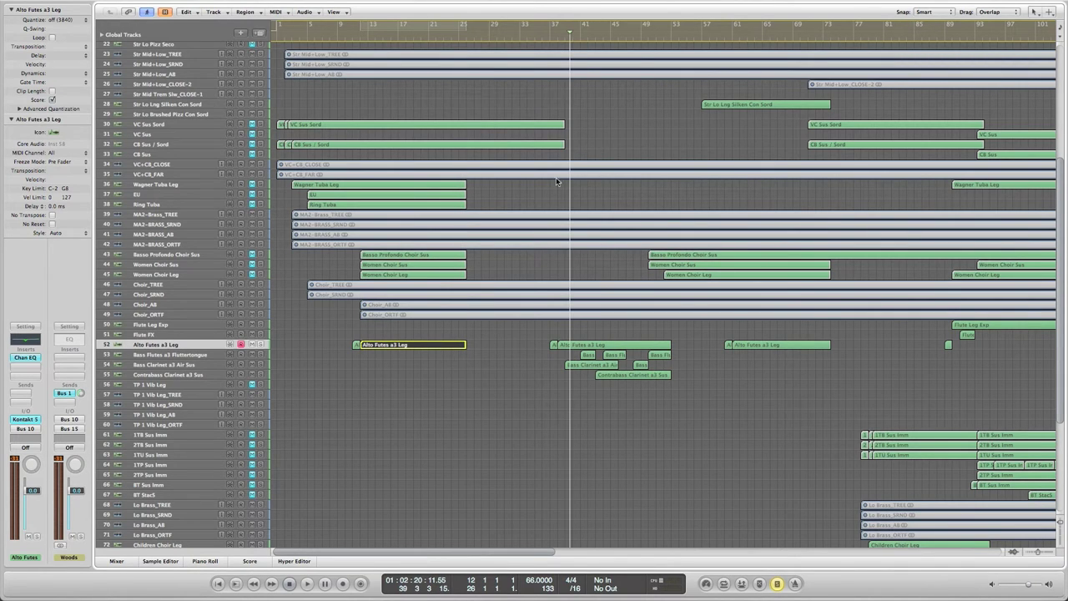
click(649, 401)
Select both Albion V - Tundra MW is Gate (Jarv Pad) regions and open them in the Piano Roll.
scroll(615, 376, up, 6)
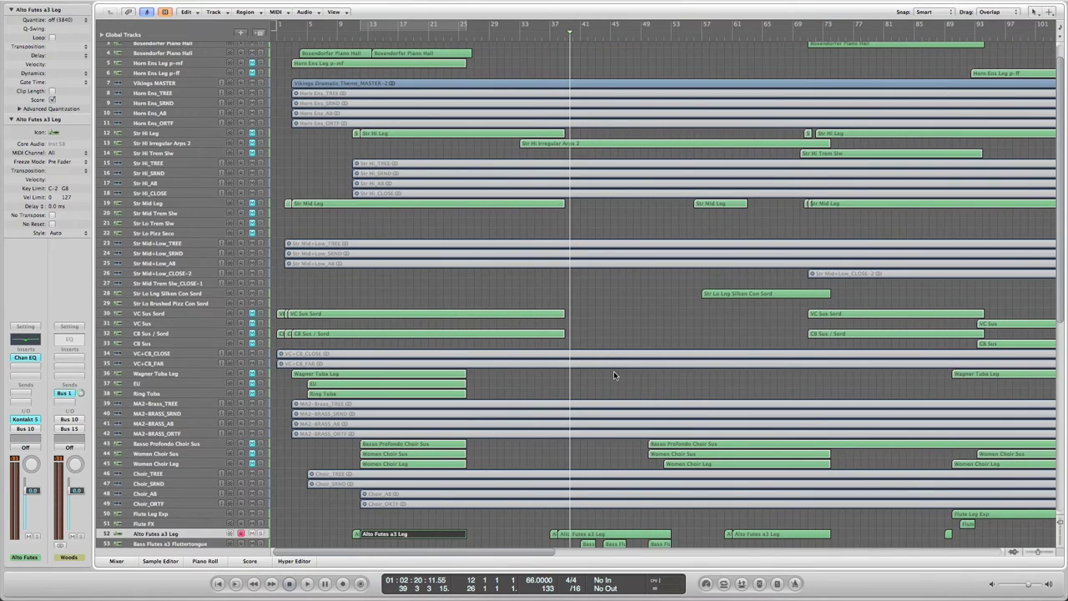
scroll(614, 375, down, 4)
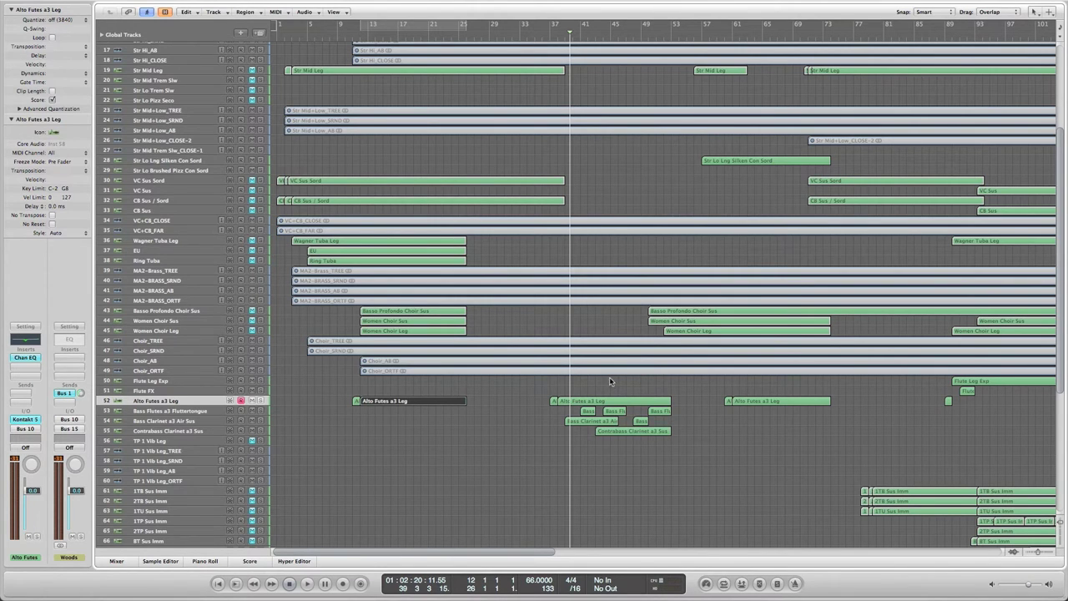
scroll(610, 380, up, 5)
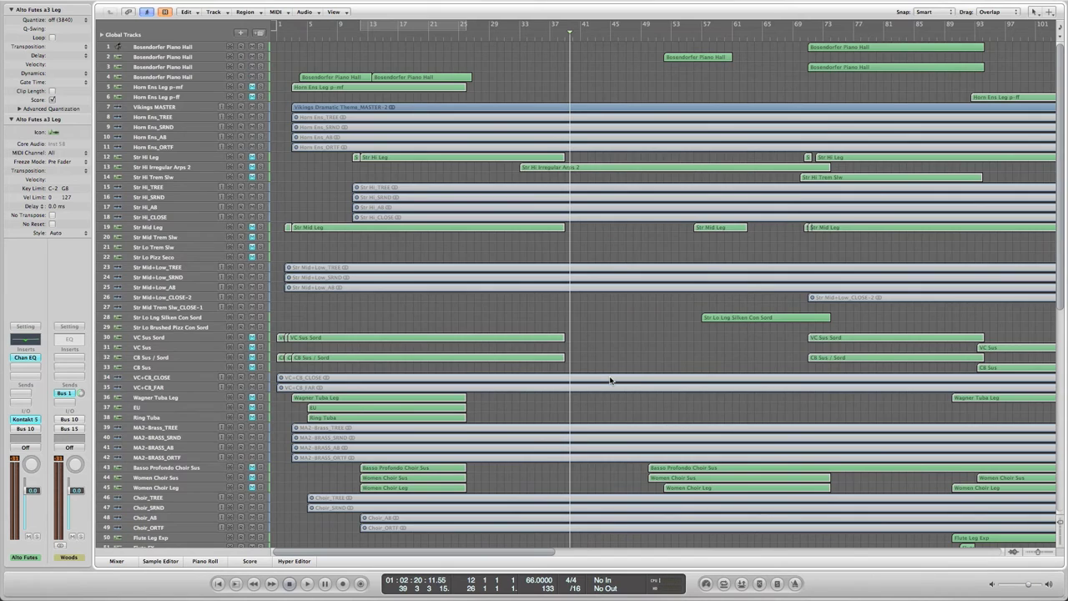
scroll(609, 381, down, 10)
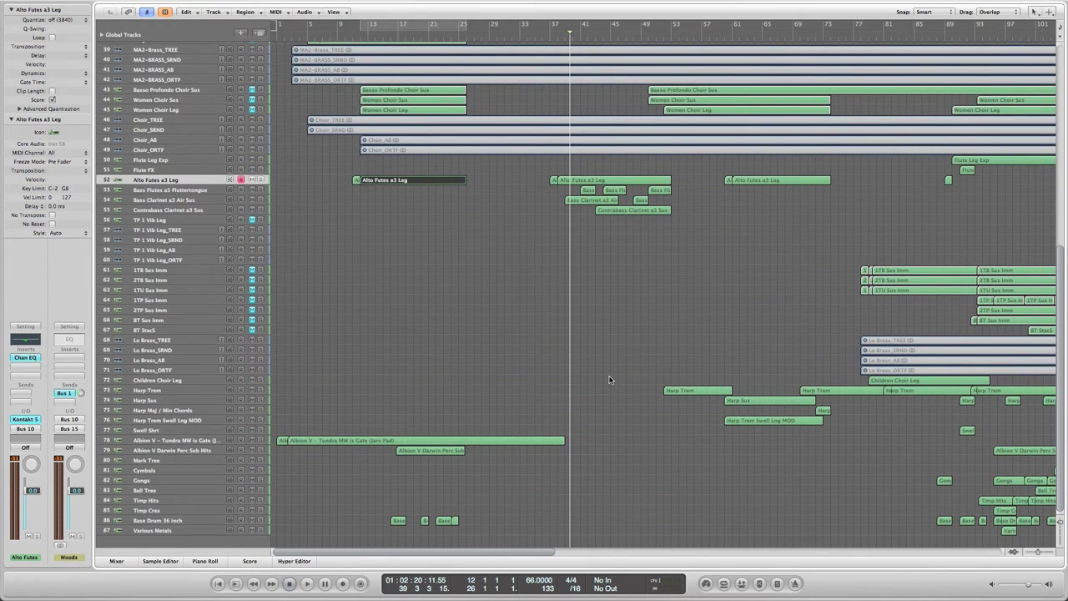
click(339, 440)
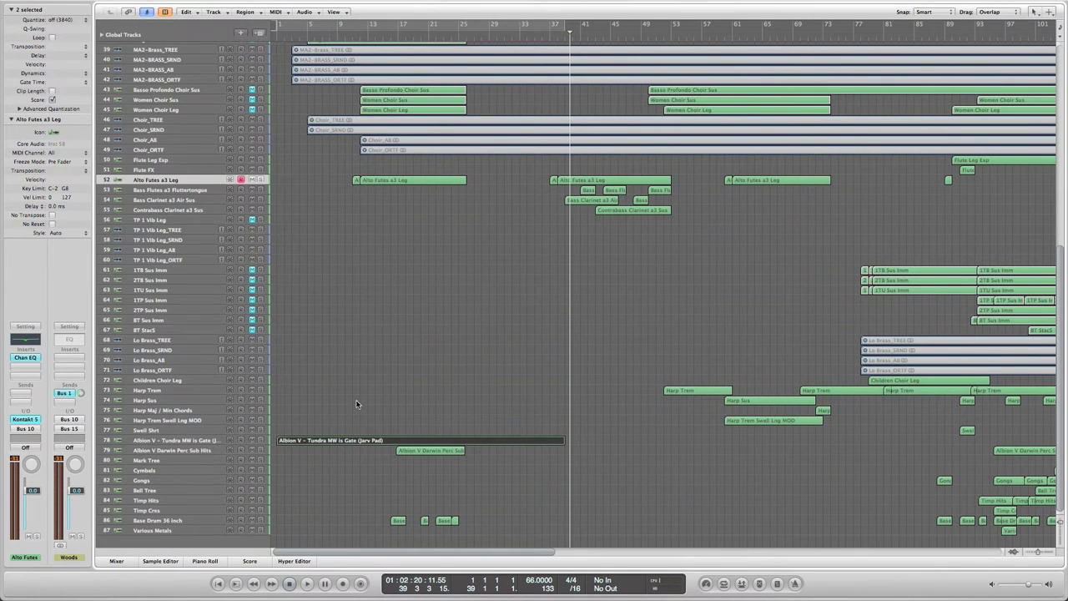
click(303, 38)
key(p)
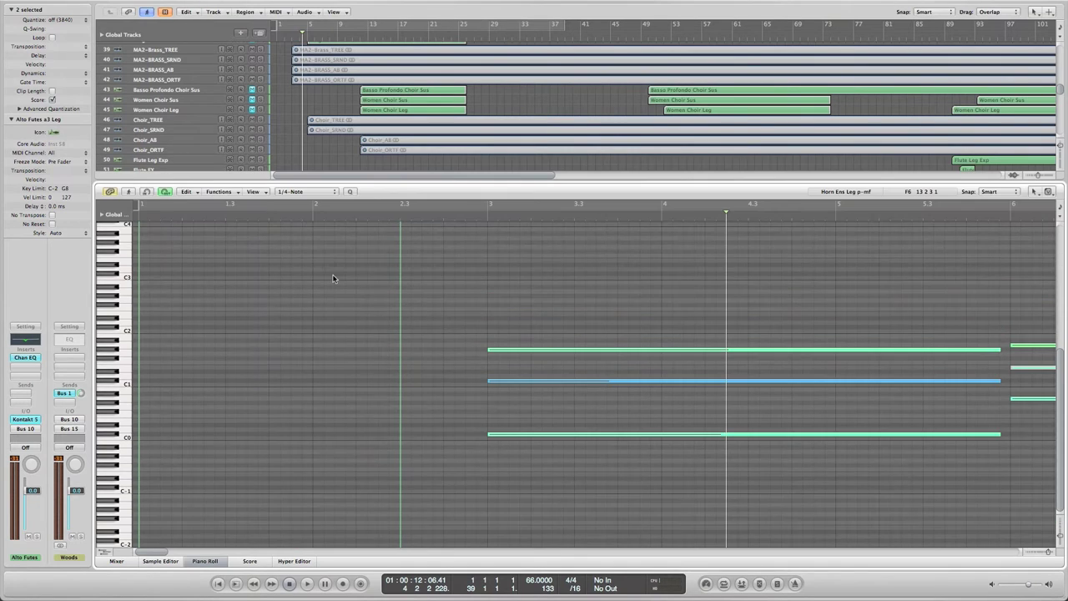
Place the playhead just before bar 3, examine the Tundra pad's chords through bar 20, and close the Piano Roll.
click(471, 215)
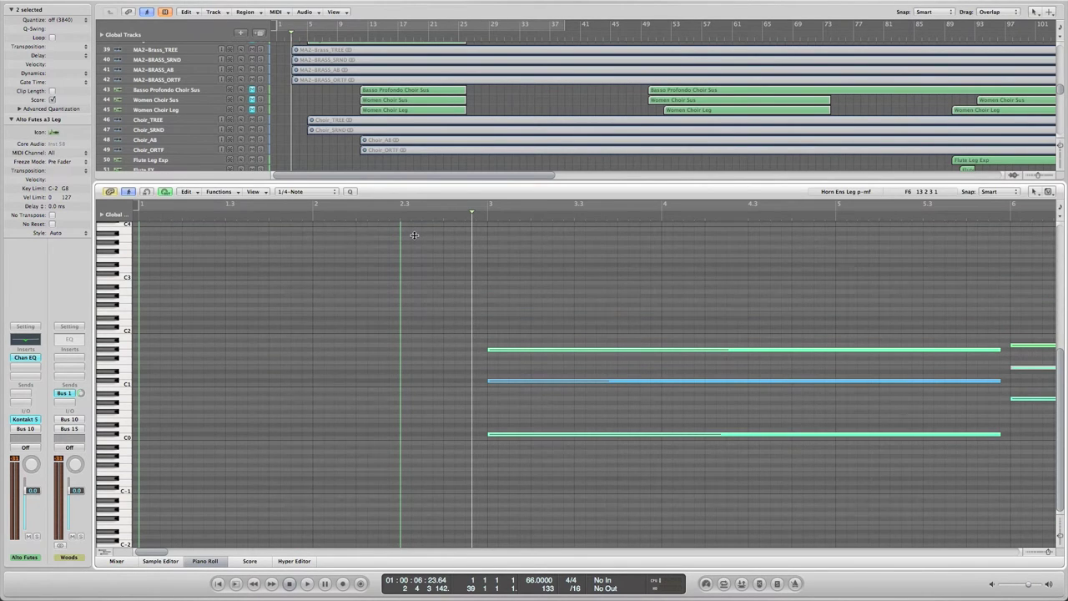
scroll(414, 234, right, 5)
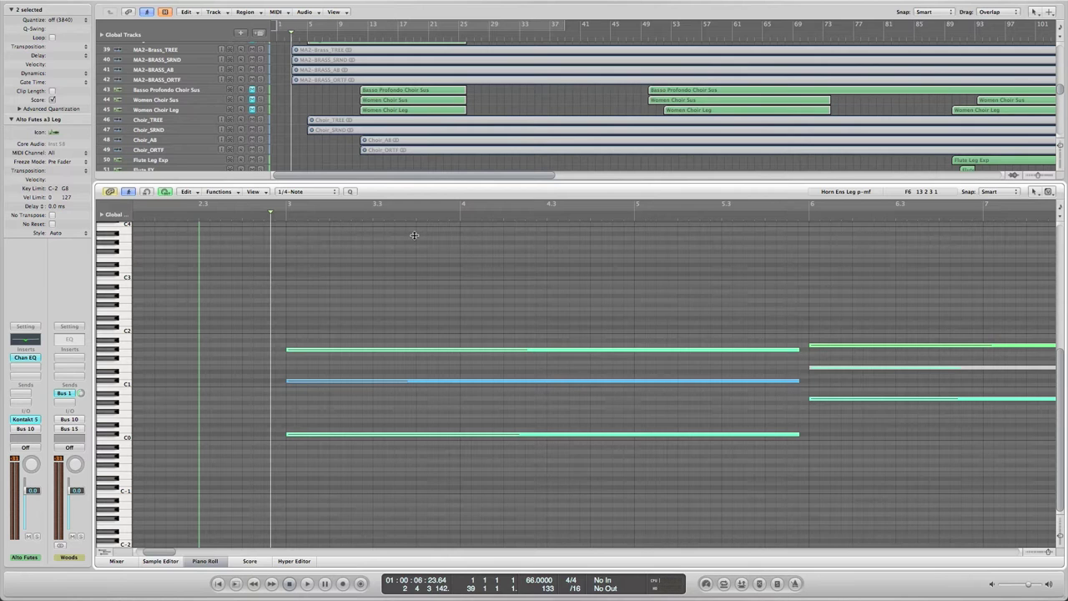
scroll(414, 234, right, 15)
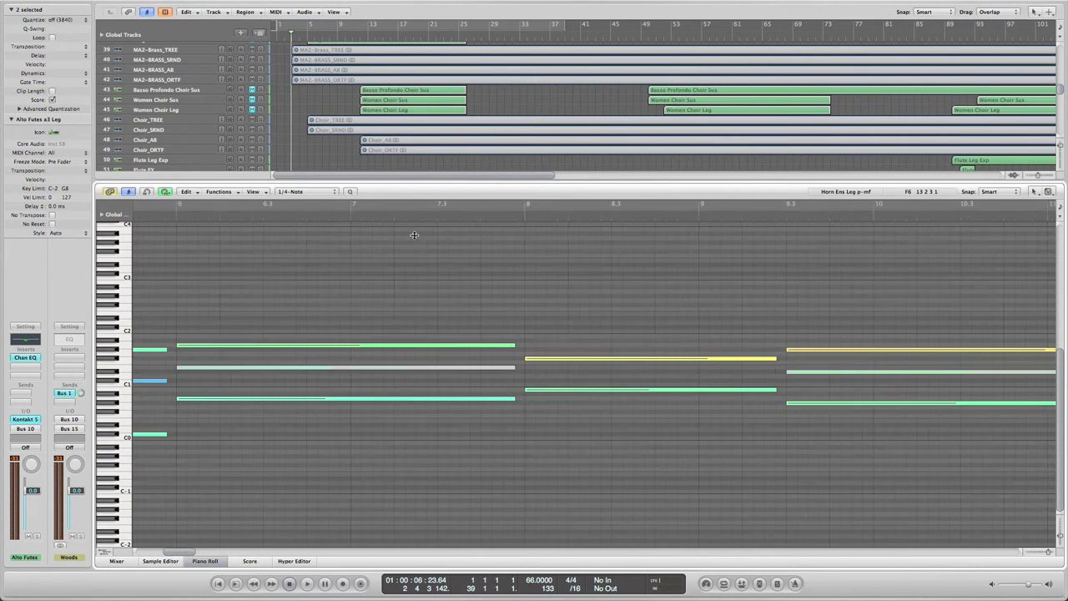
scroll(414, 234, left, 15)
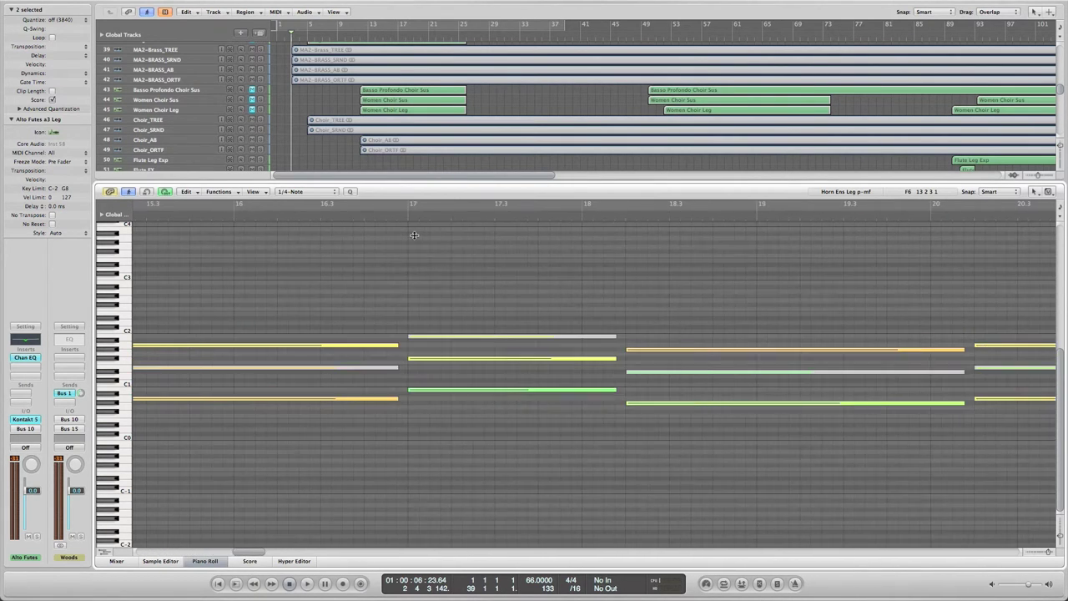
scroll(414, 235, left, 2)
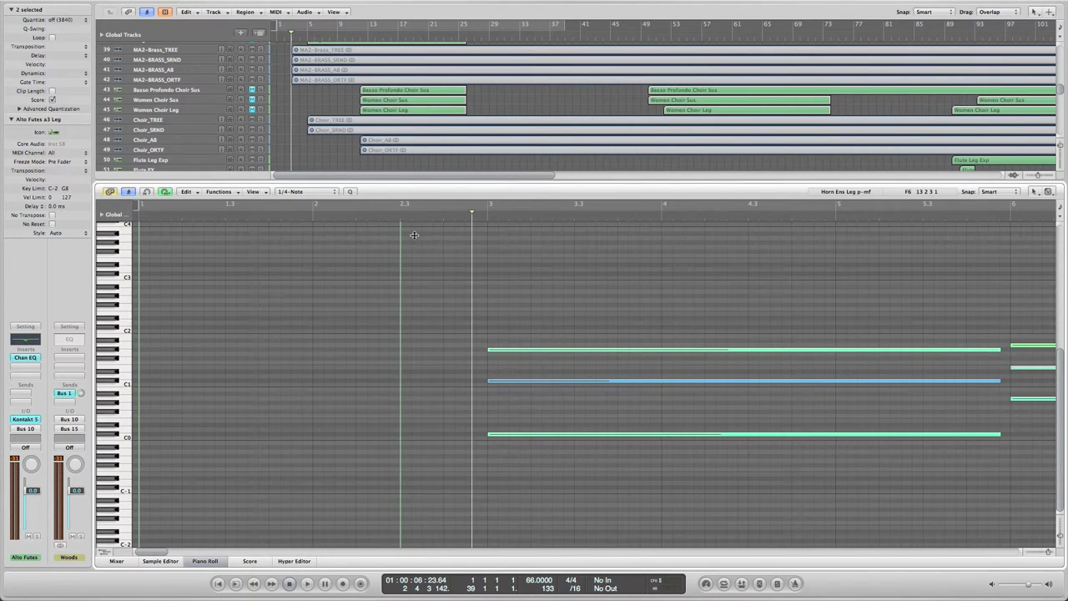
key(p)
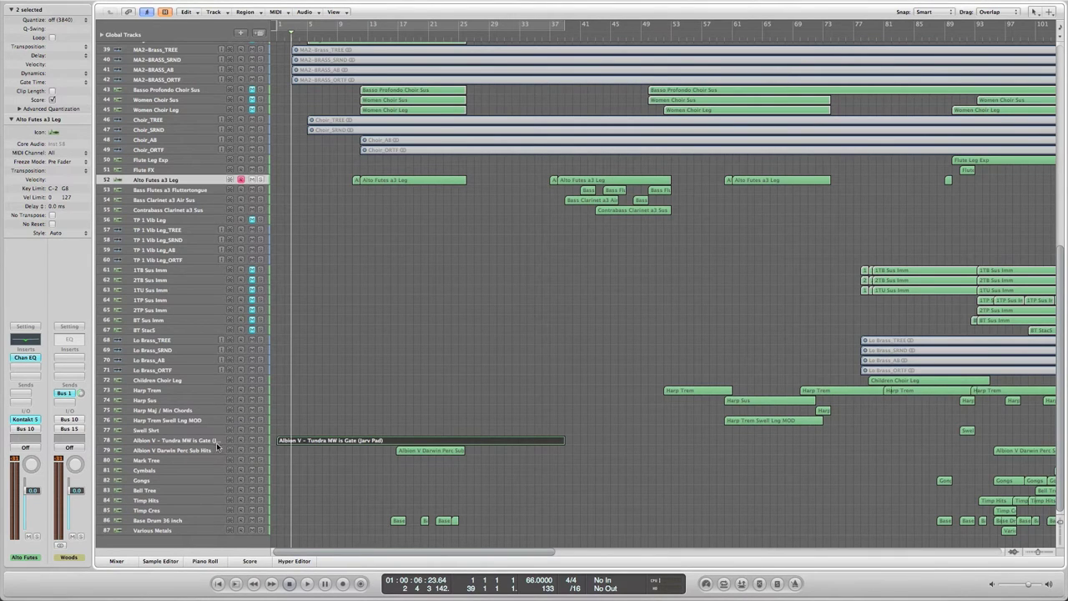
Select the Albion V - Tundra MW is Gate track and reopen its pad regions in the Piano Roll.
double_click(372, 443)
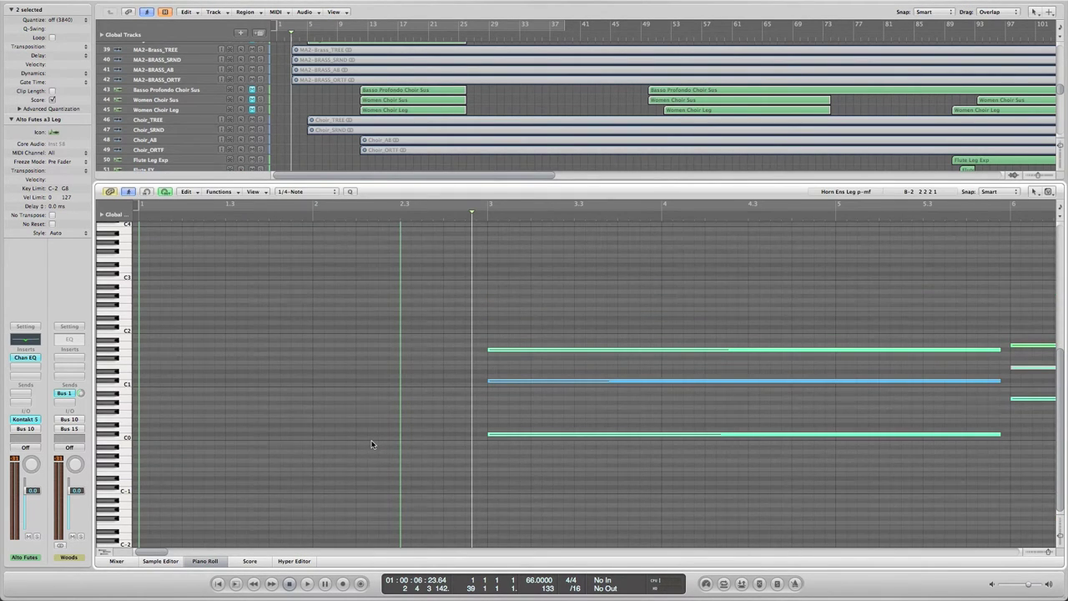
click(205, 561)
click(137, 440)
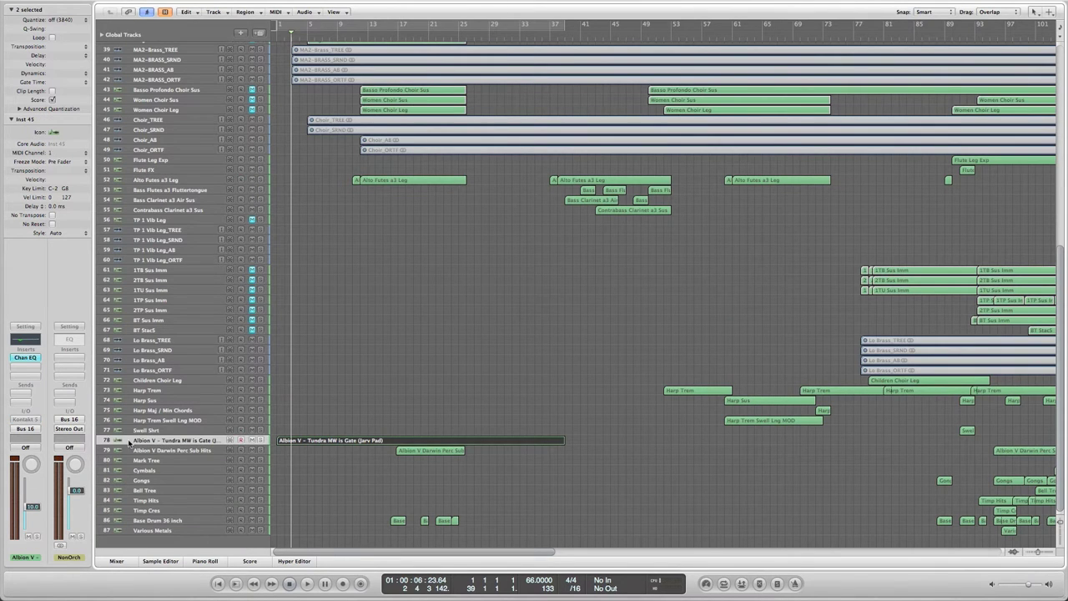
click(338, 457)
click(343, 440)
key(p)
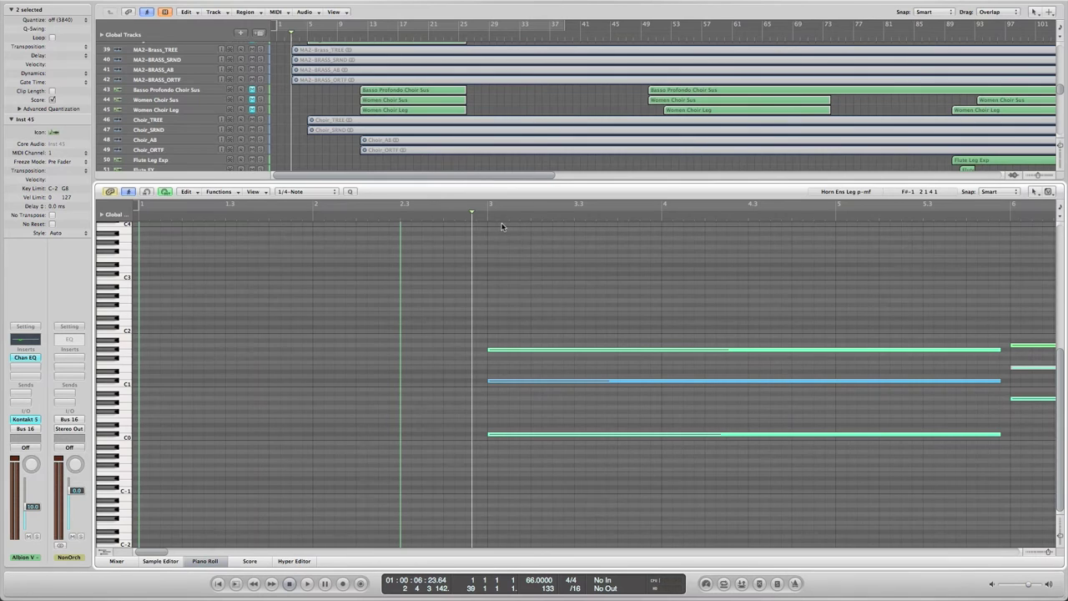
Solo the Tundra pad regions and play them from just before bar 3 to the end of bar 13.
key(ctrl+s)
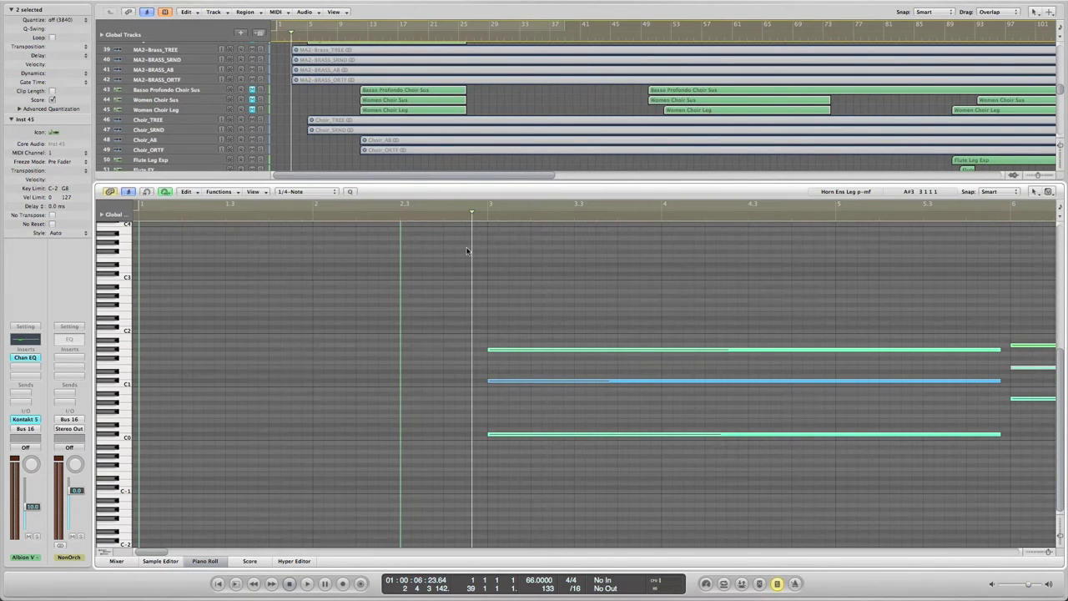
key(space)
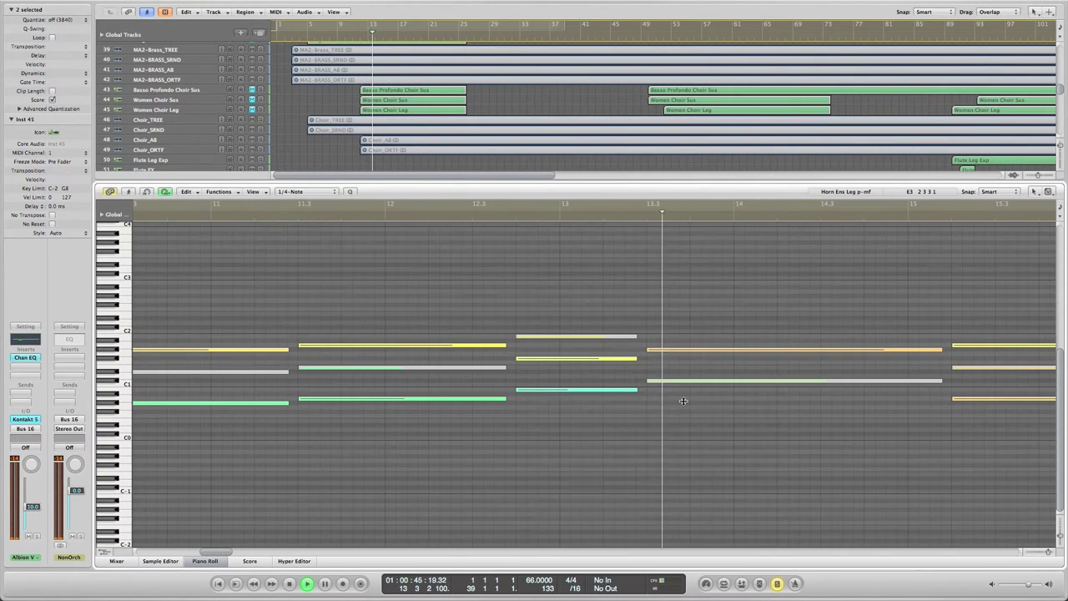
key(space)
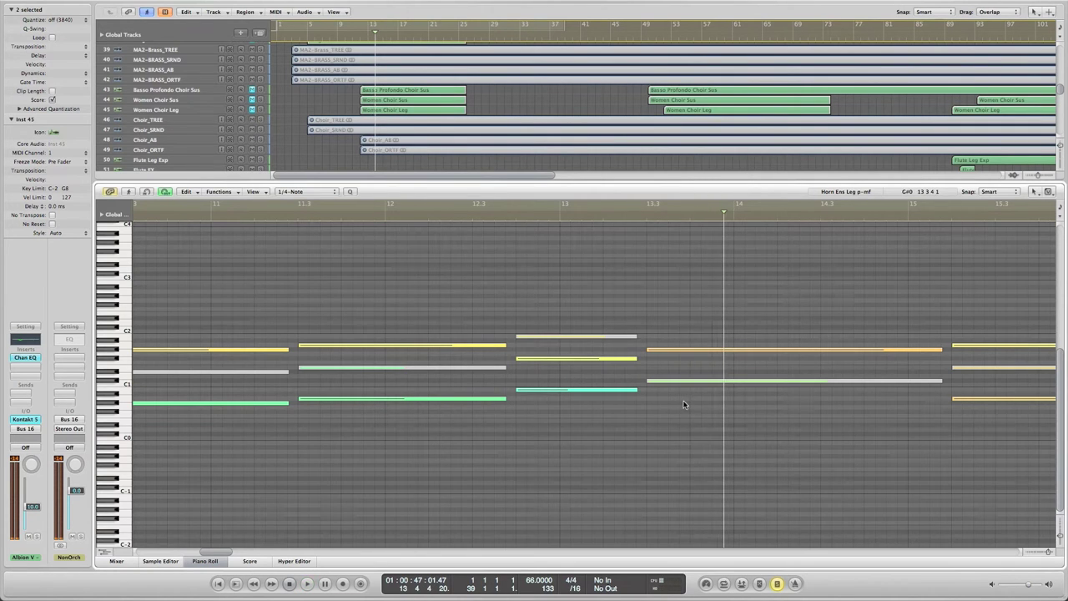
Close the Piano Roll and highlight the EU and Ring Tuba regions in the arrangement, then clear the selection.
key(p)
scroll(440, 405, up, 10)
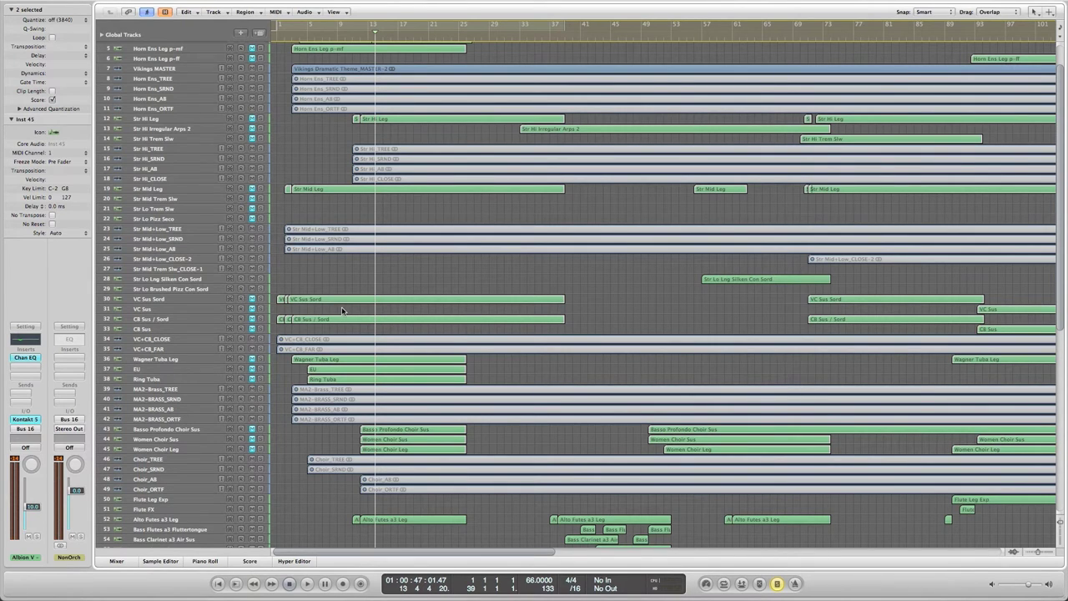
drag(344, 286, 349, 324)
drag(303, 382, 320, 373)
key(u)
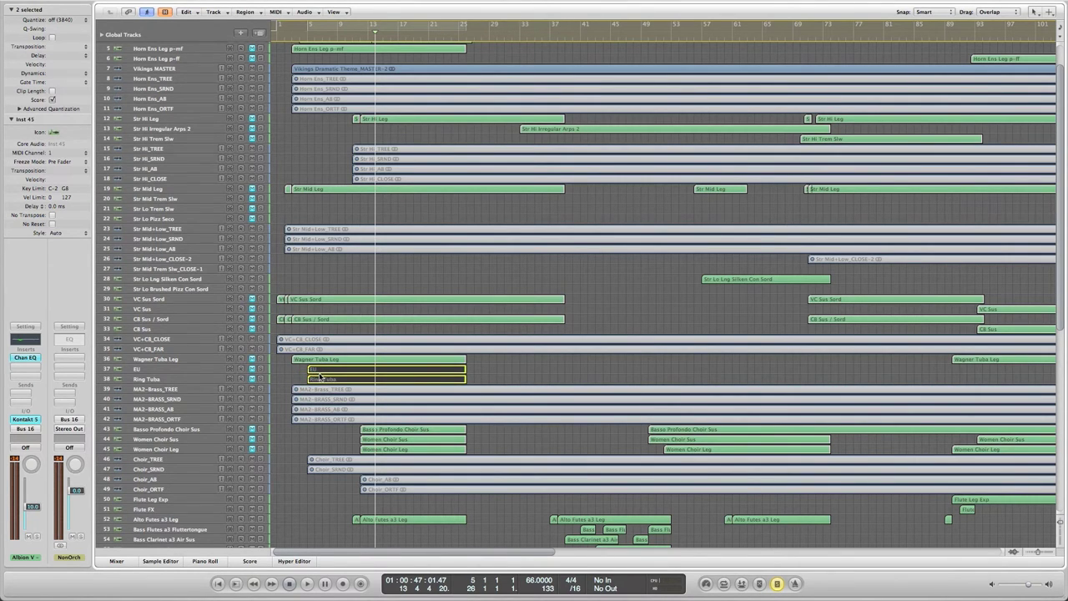
click(296, 378)
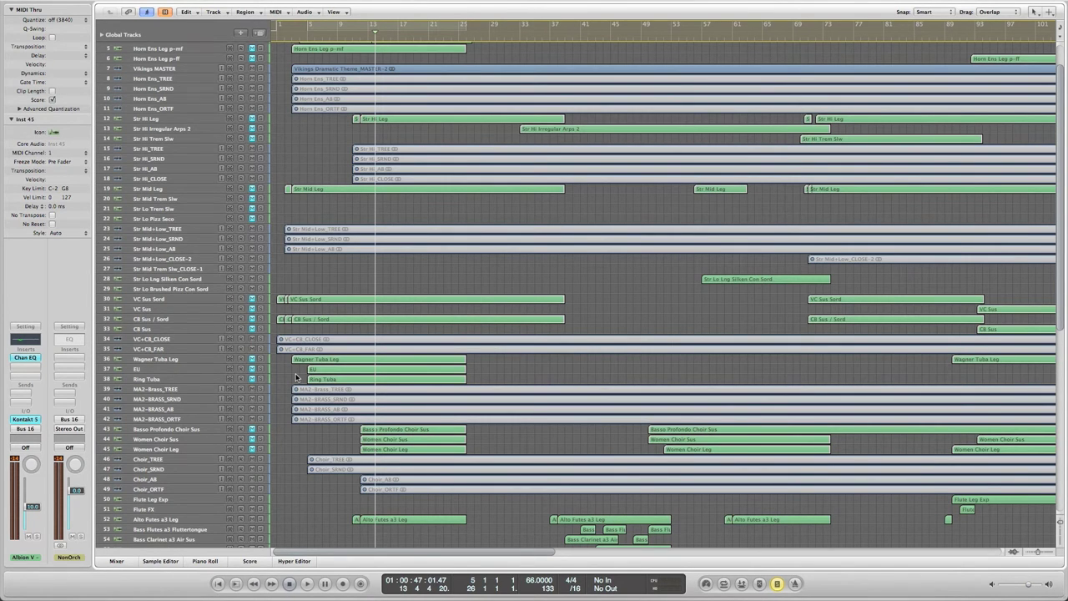
Look through the arrangement's tracks and place the playhead at bar 37, near the second Alto Flutes passage.
scroll(296, 378, down, 10)
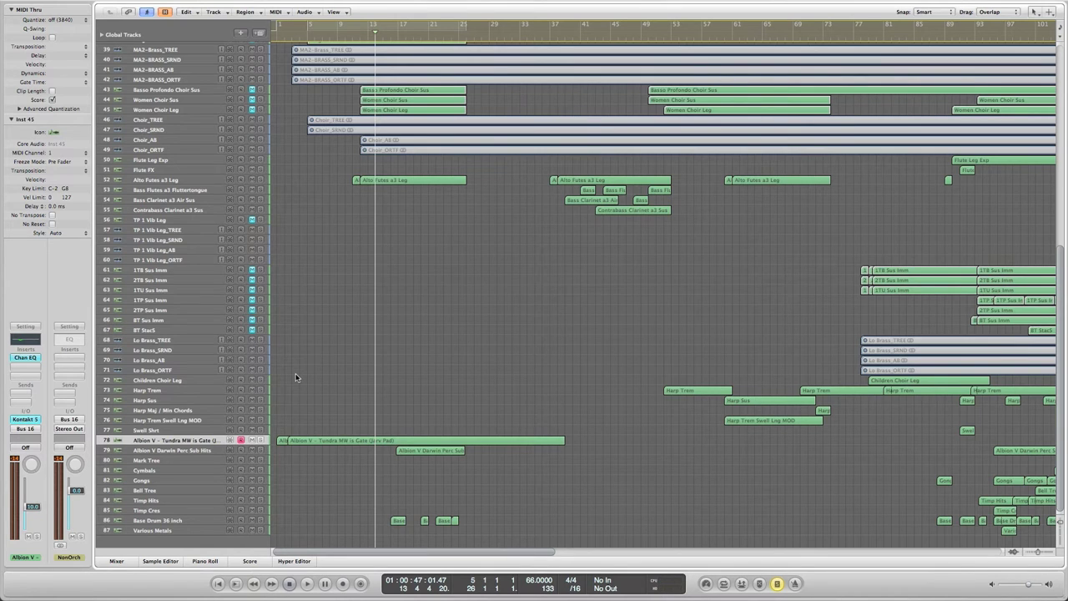
scroll(295, 376, up, 10)
scroll(296, 377, down, 8)
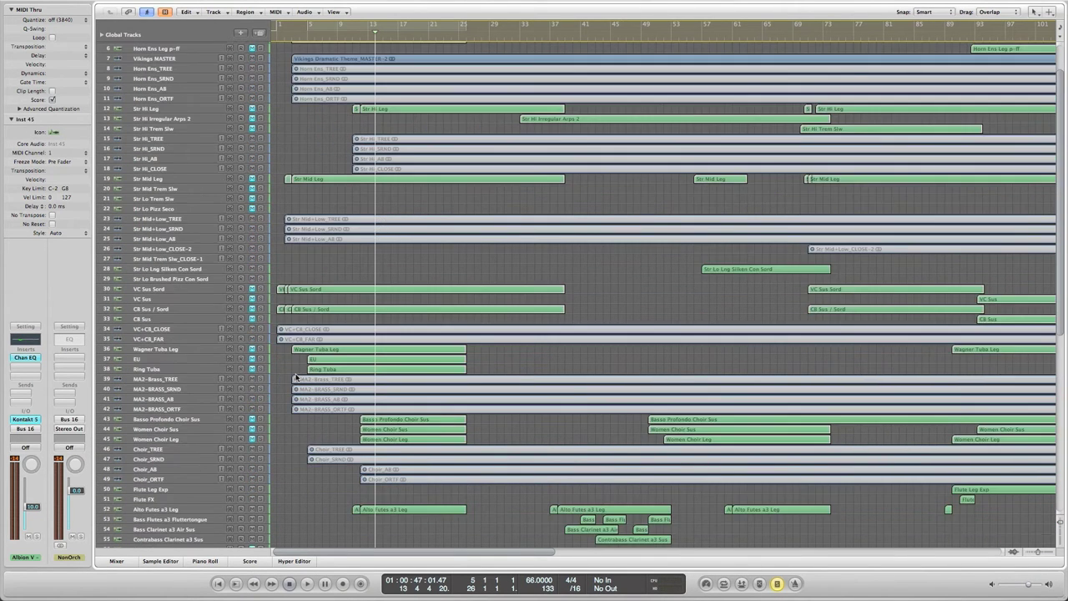
scroll(296, 377, up, 8)
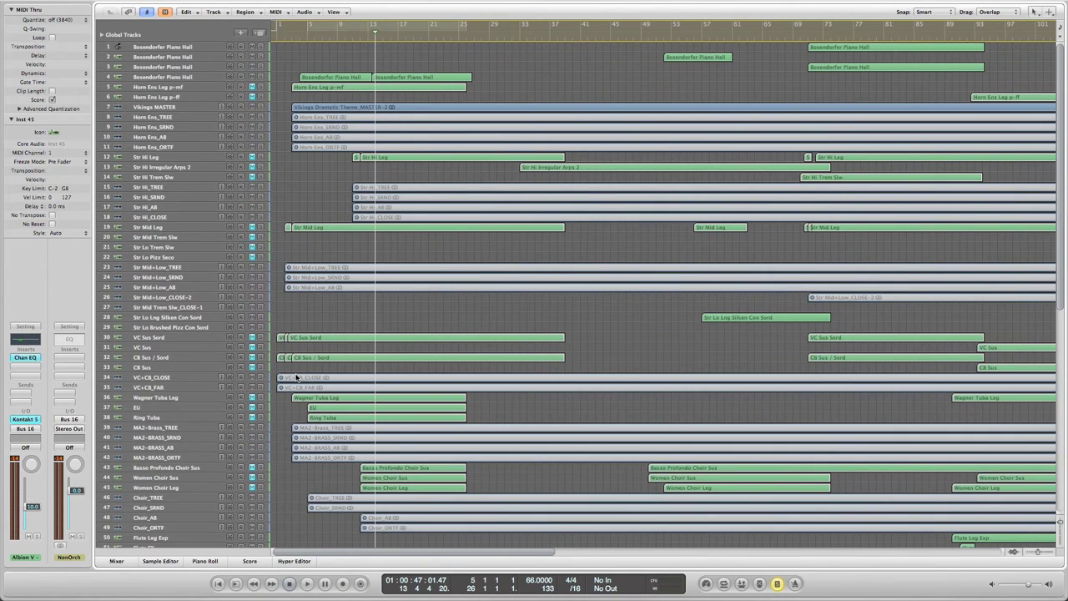
scroll(295, 377, down, 10)
scroll(296, 377, right, 3)
click(457, 40)
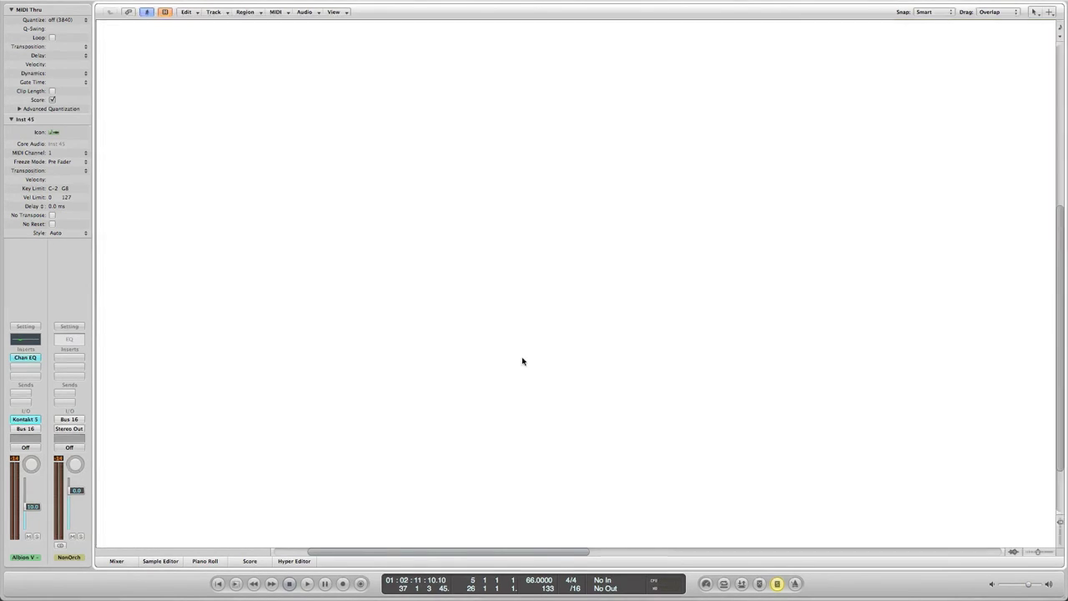
scroll(522, 342, up, 3)
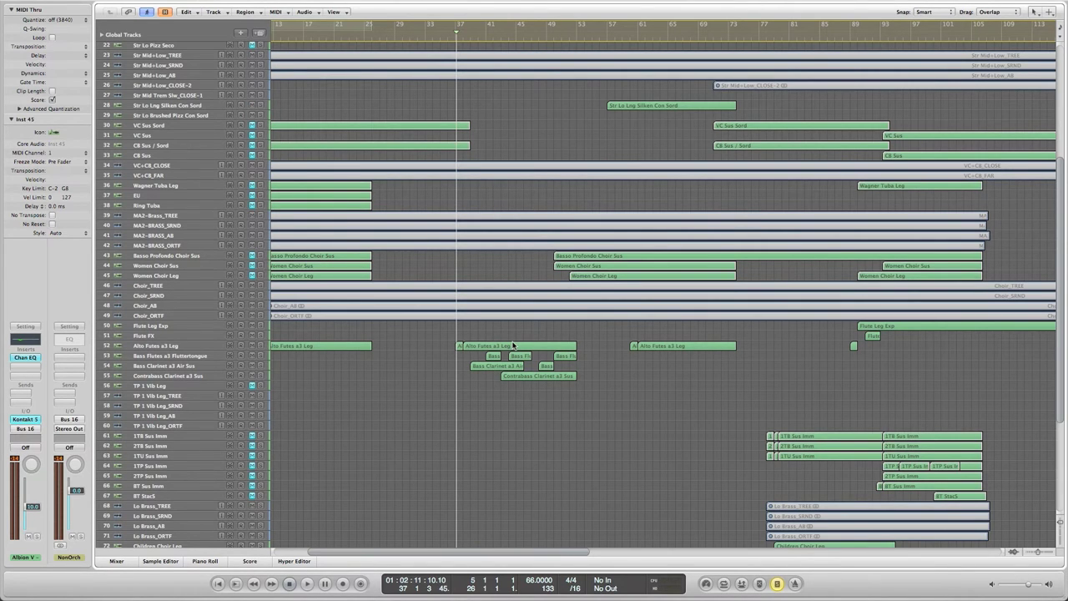
Enable the Kontakt instruments on the Bass Flutes a3 Fluttertongue, Bass Clarinet a3 Air Sus and Contrabass Clarinet a3 Sus tracks.
click(160, 357)
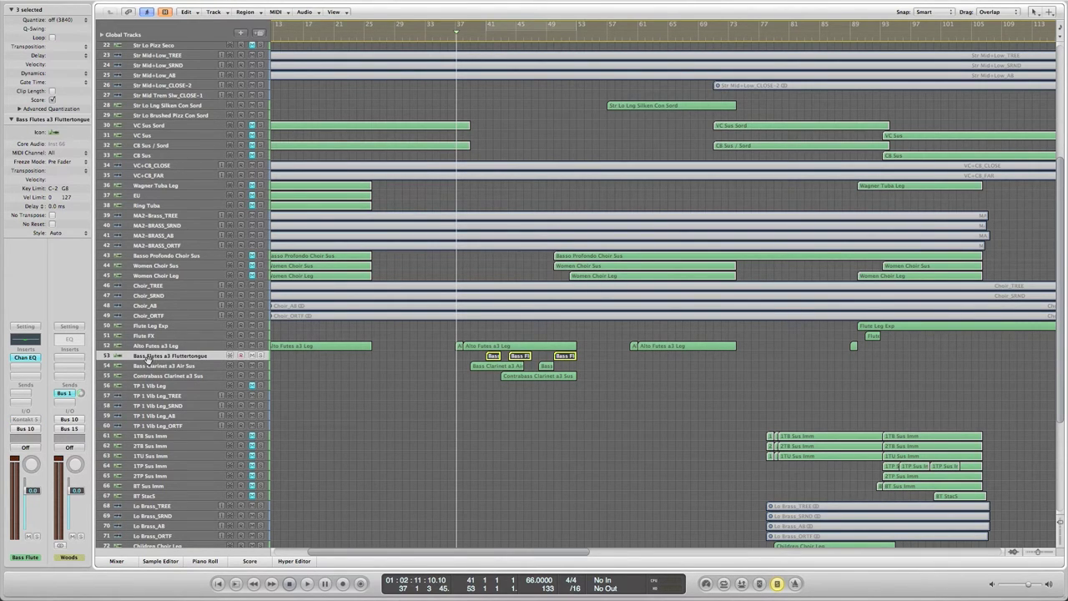
click(26, 419)
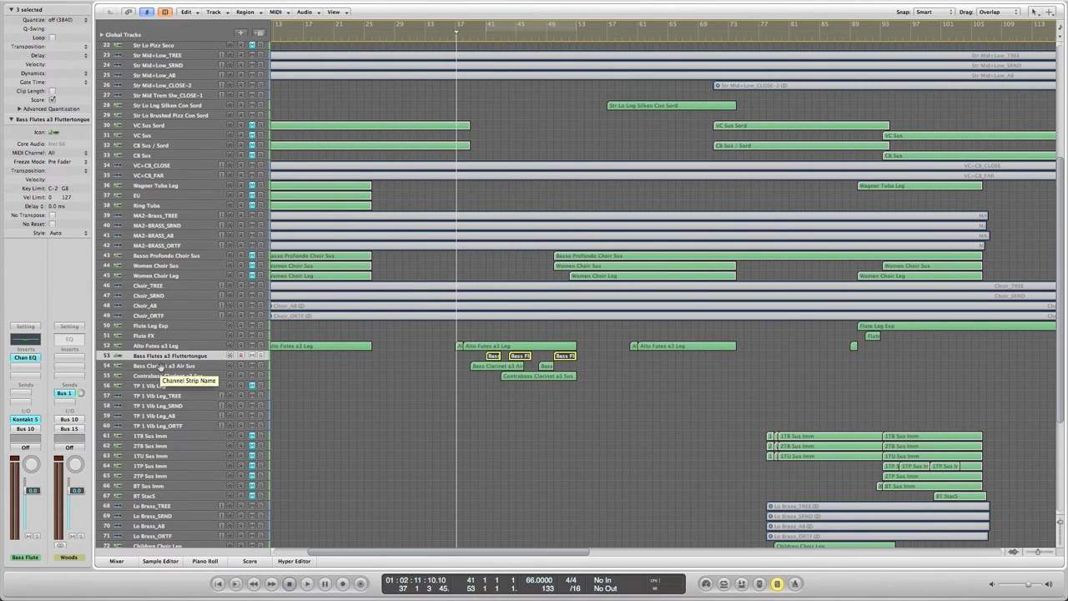
click(160, 366)
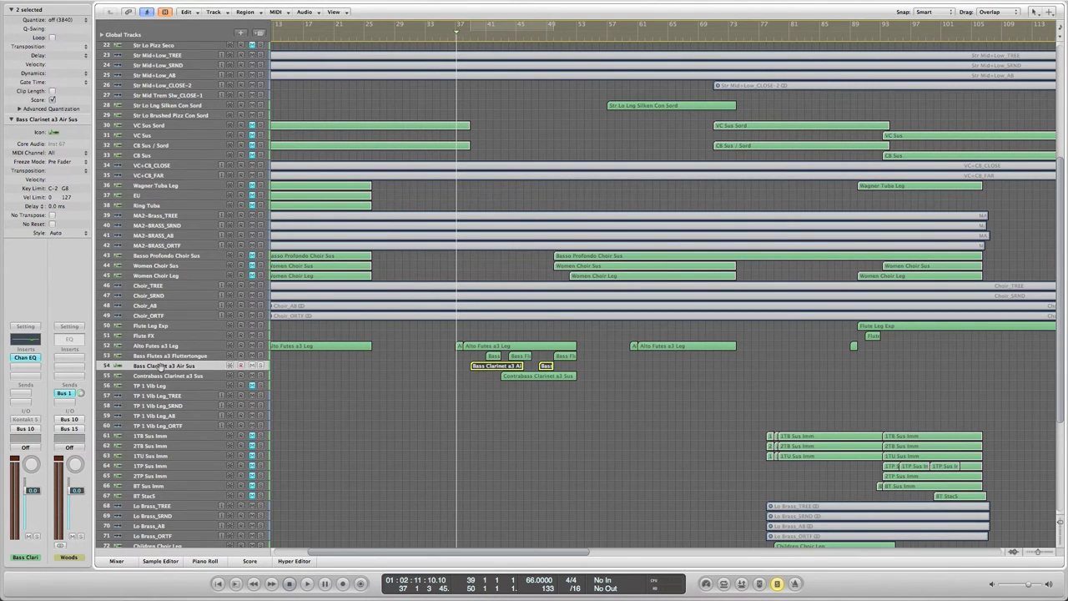
click(30, 419)
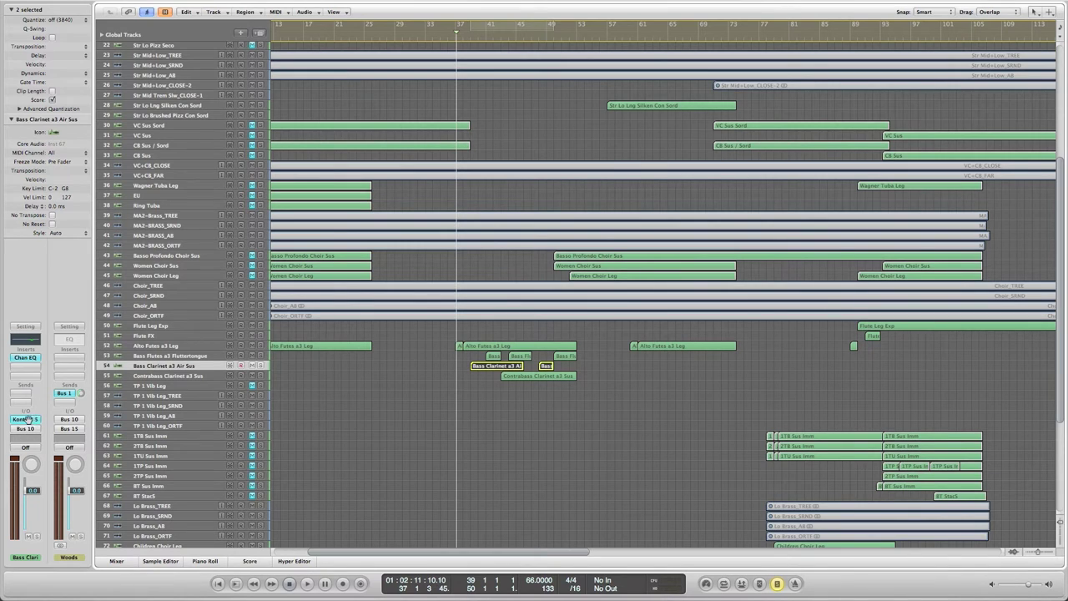
click(168, 376)
click(37, 420)
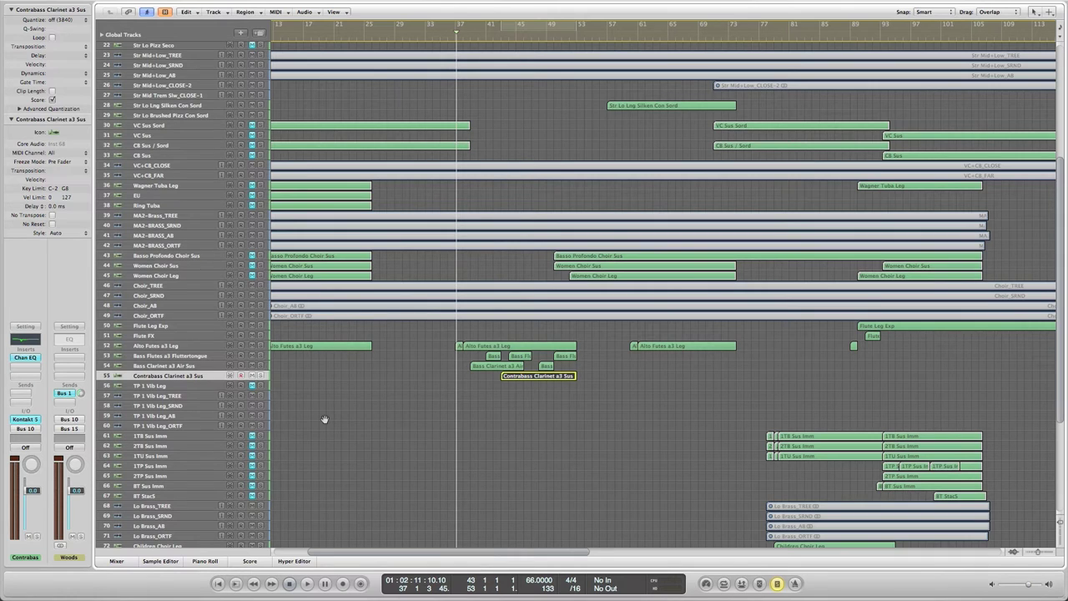
Select the alto flute, bass flute, bass clarinet and contrabass clarinet regions and play them from bar 37 in the Piano Roll.
drag(416, 422, 607, 336)
key(p)
key(ctrl+period)
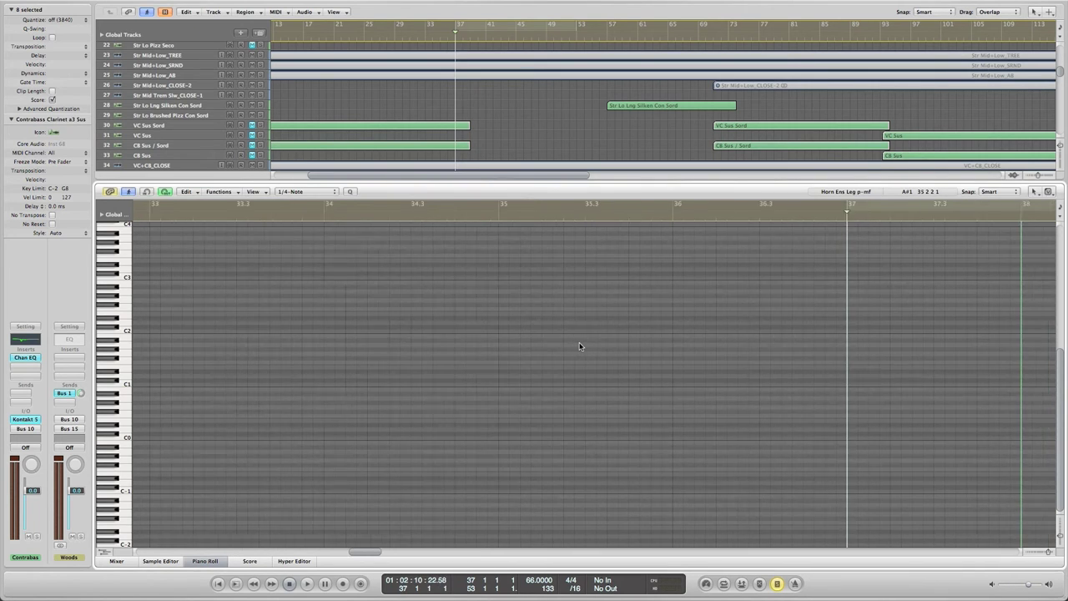
scroll(579, 342, up, 3)
click(596, 213)
key(space)
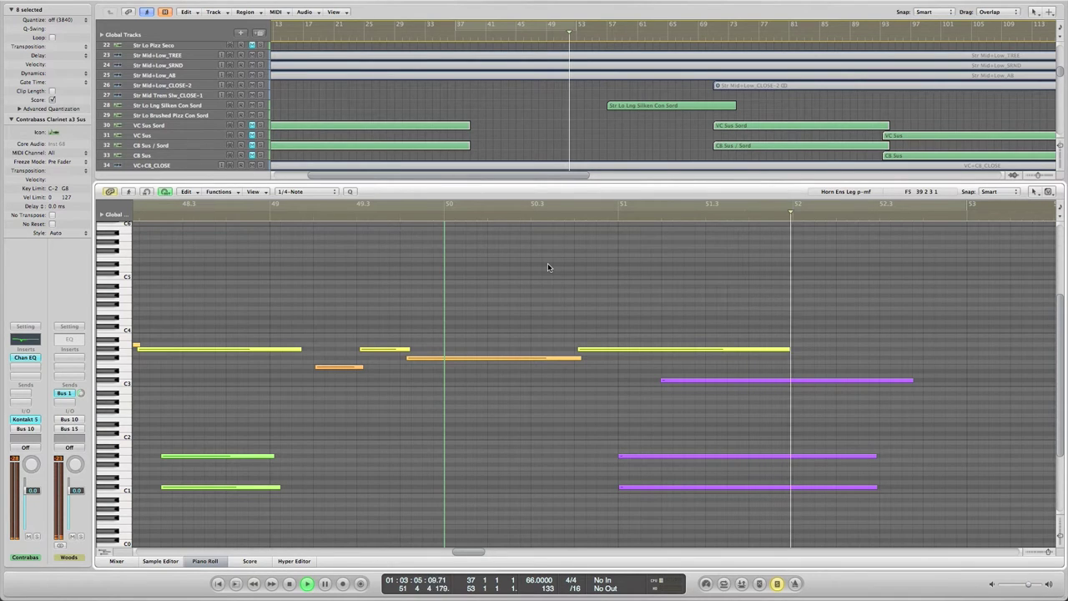
key(p)
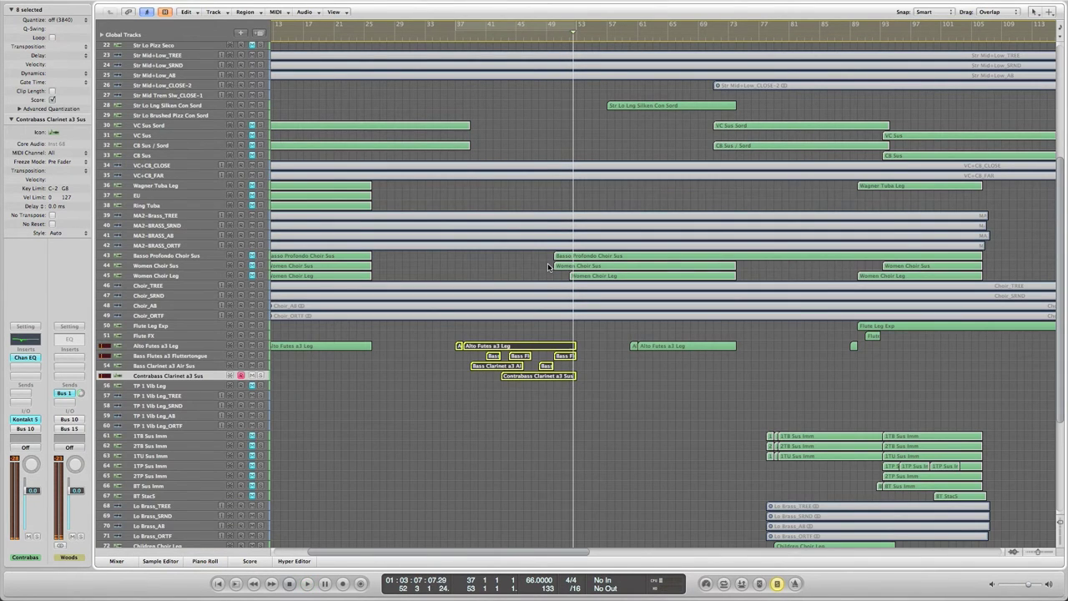
click(447, 361)
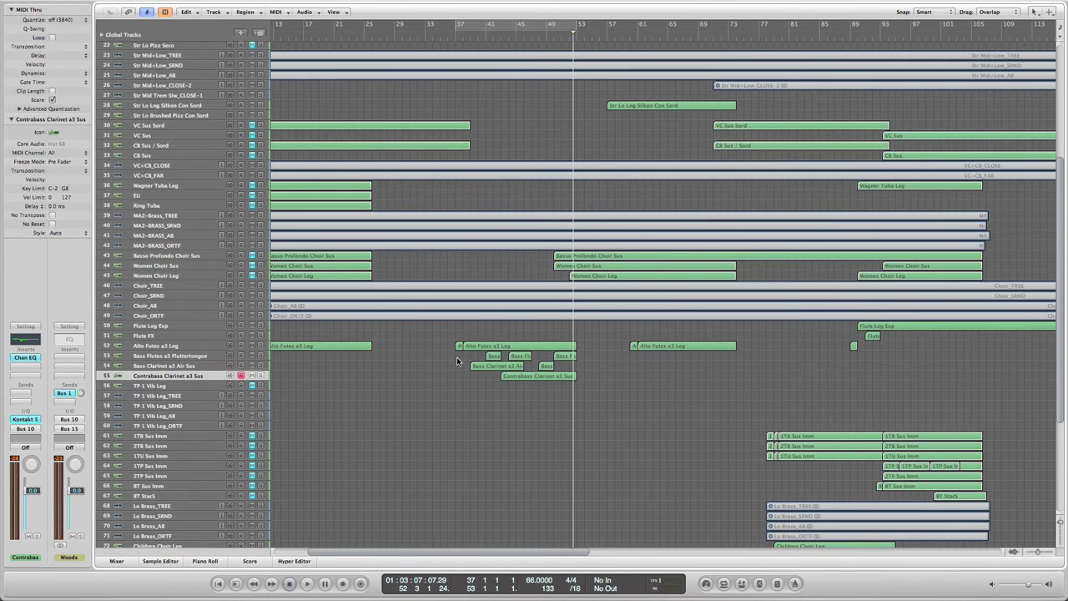
Find the Str Hi Irregular Arps 2 region and examine its long notes back to about bar 38 in the Piano Roll.
scroll(457, 361, up, 7)
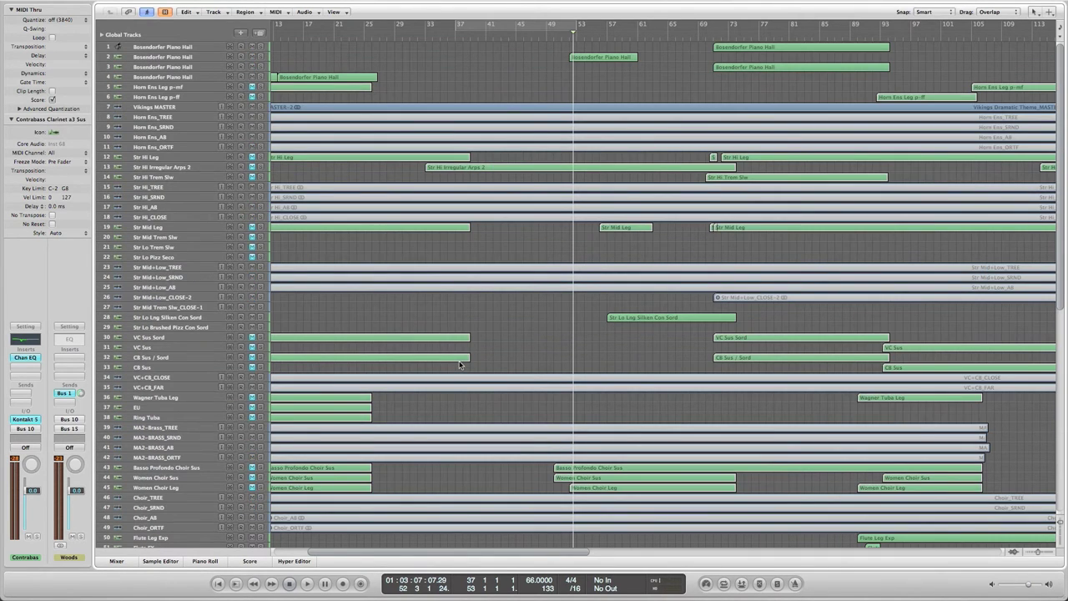
scroll(469, 357, down, 9)
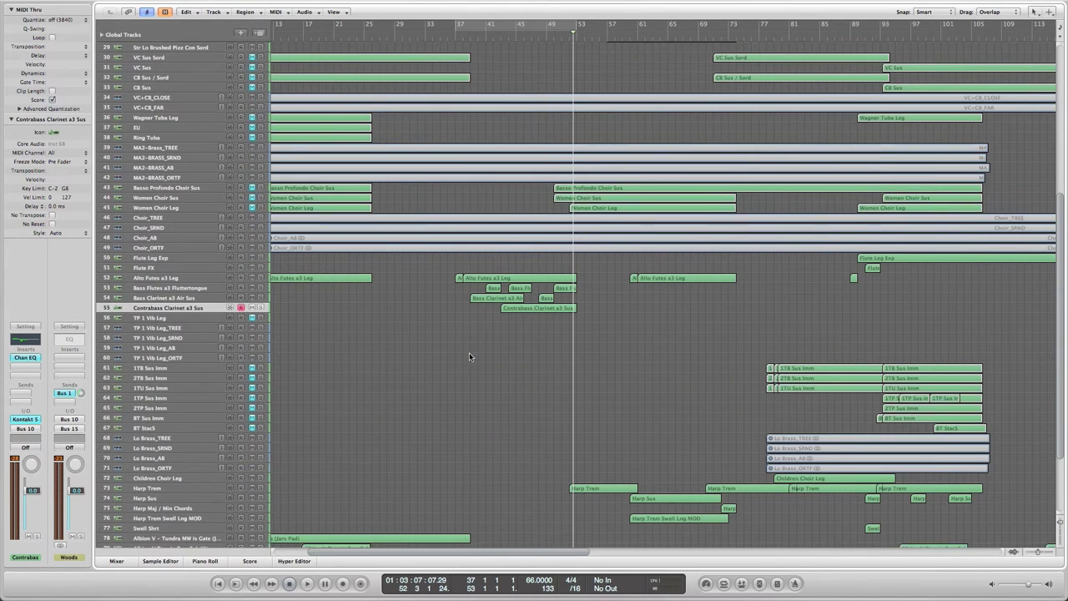
scroll(468, 356, down, 3)
scroll(468, 350, up, 12)
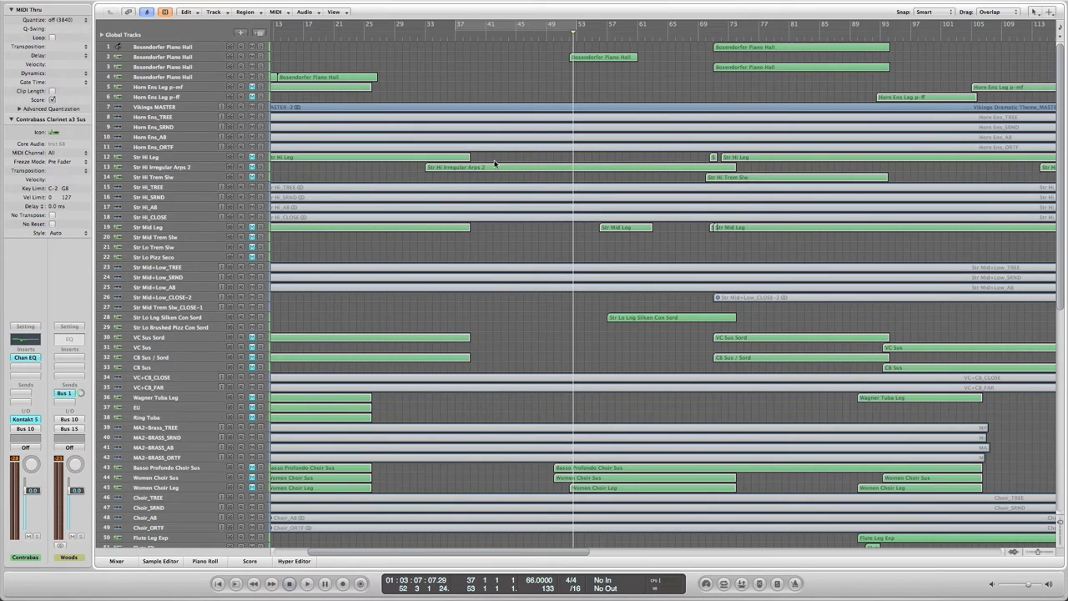
scroll(501, 196, down, 10)
scroll(500, 197, up, 8)
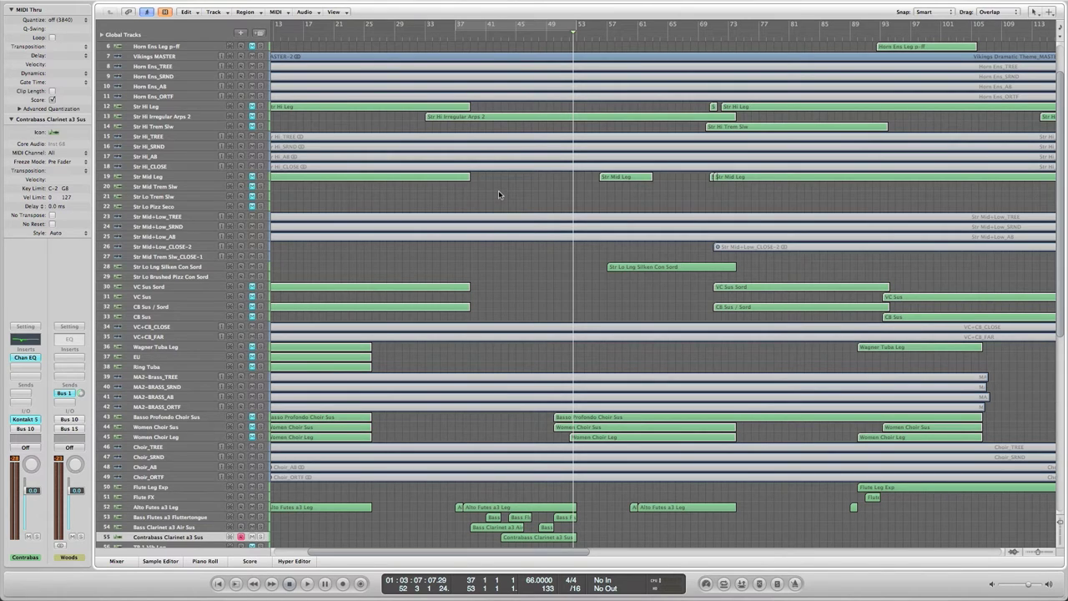
scroll(500, 195, up, 2)
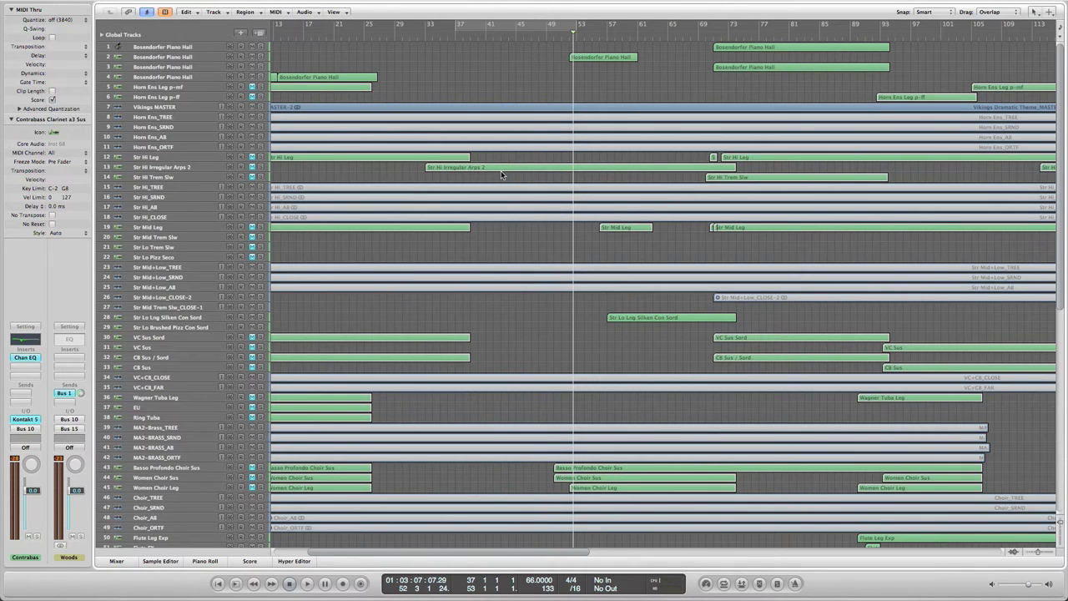
double_click(502, 174)
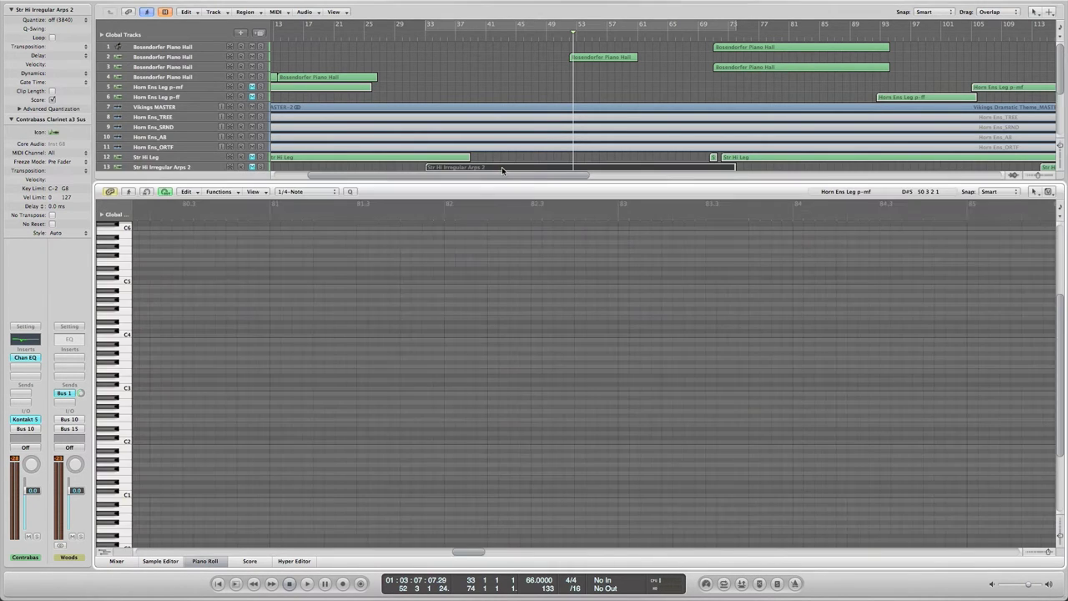
scroll(353, 300, left, 10)
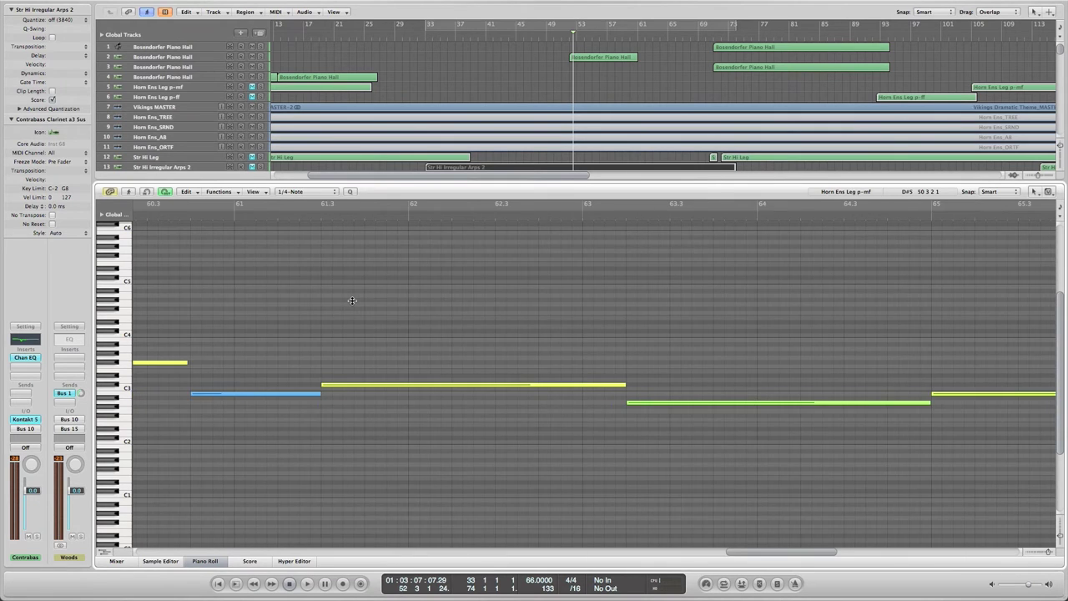
scroll(353, 300, left, 5)
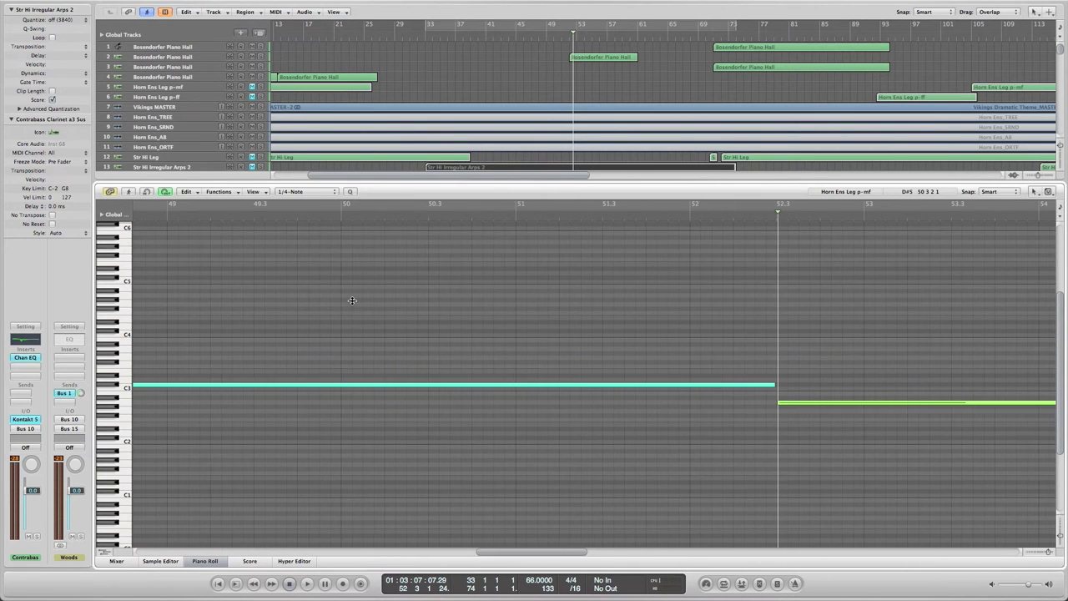
scroll(353, 301, left, 8)
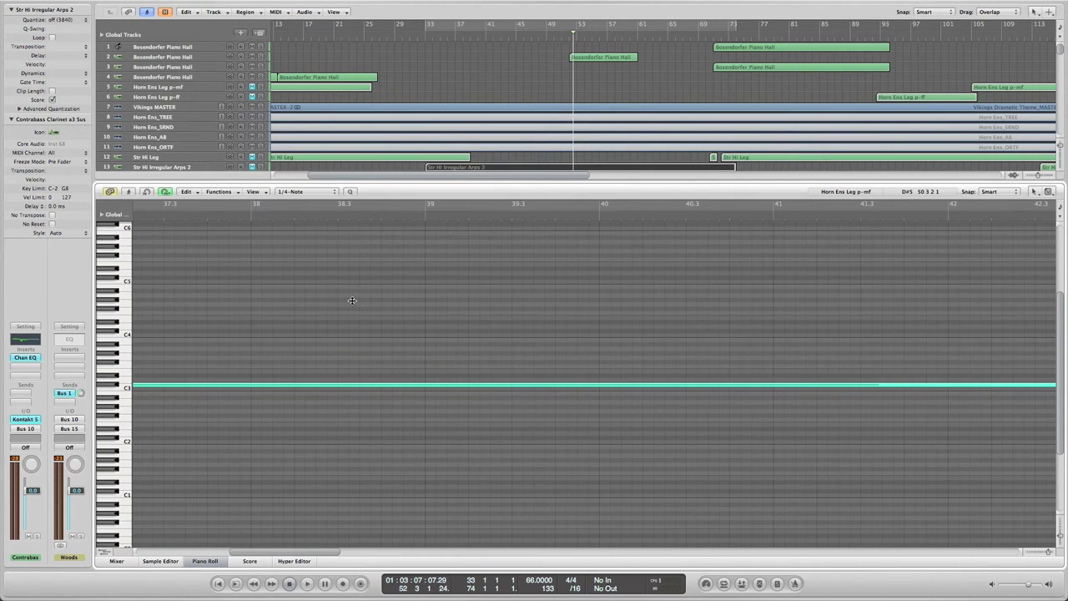
key(p)
Examine the tracks from the woodwind passage onward and place the playhead in bar 53.
click(500, 38)
scroll(538, 239, down, 10)
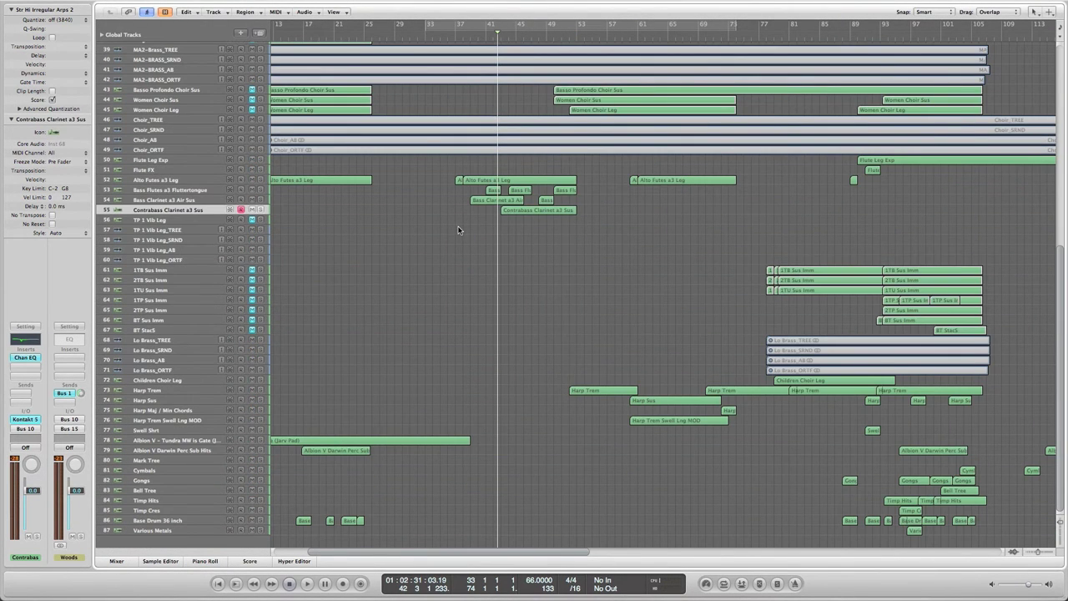
scroll(458, 229, up, 6)
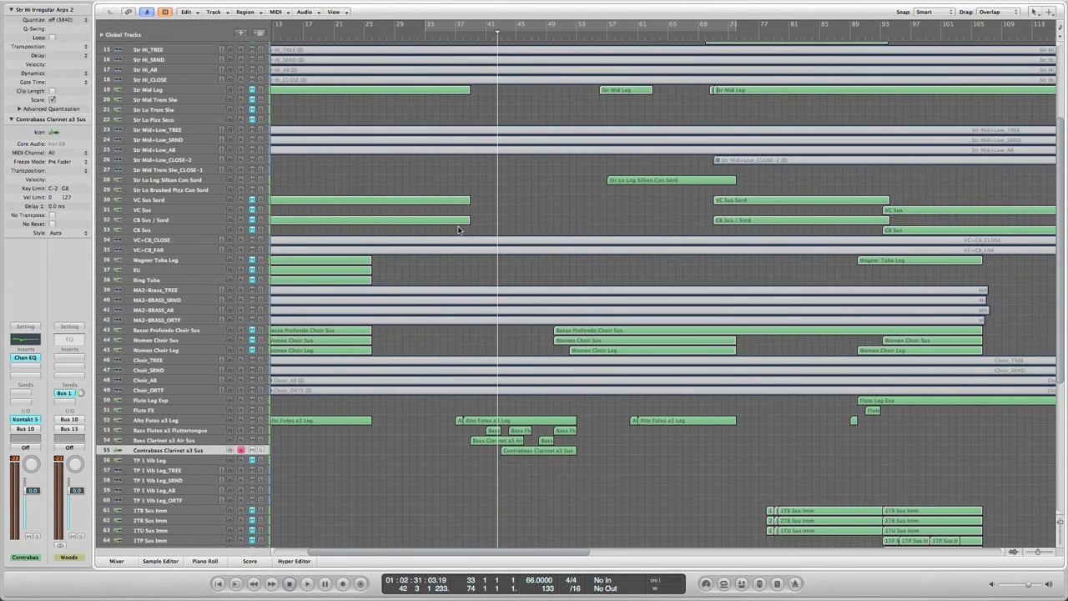
scroll(458, 230, up, 4)
scroll(459, 229, right, 3)
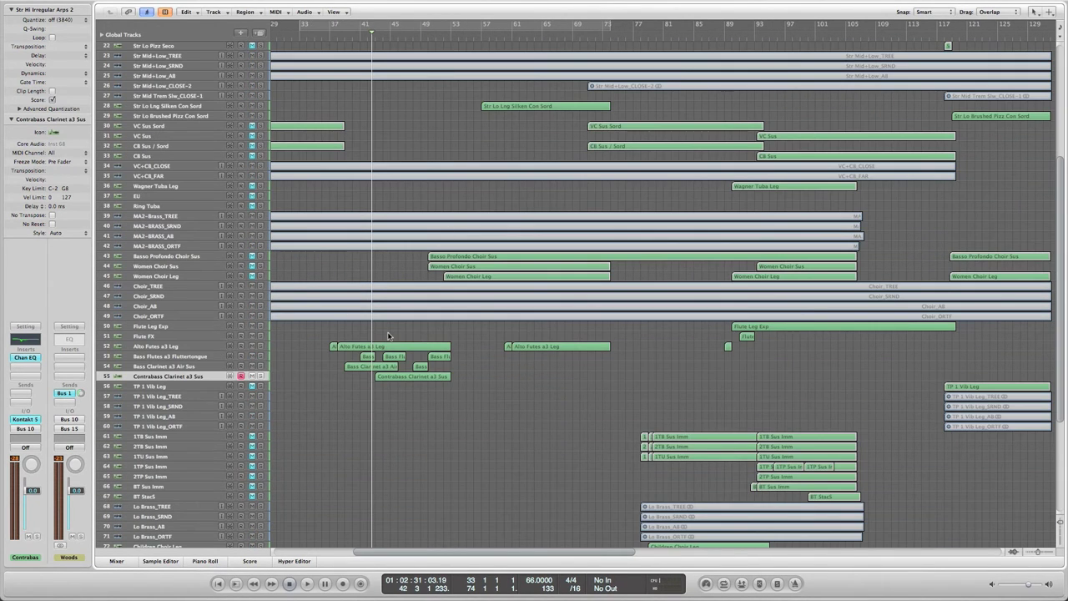
scroll(370, 356, down, 6)
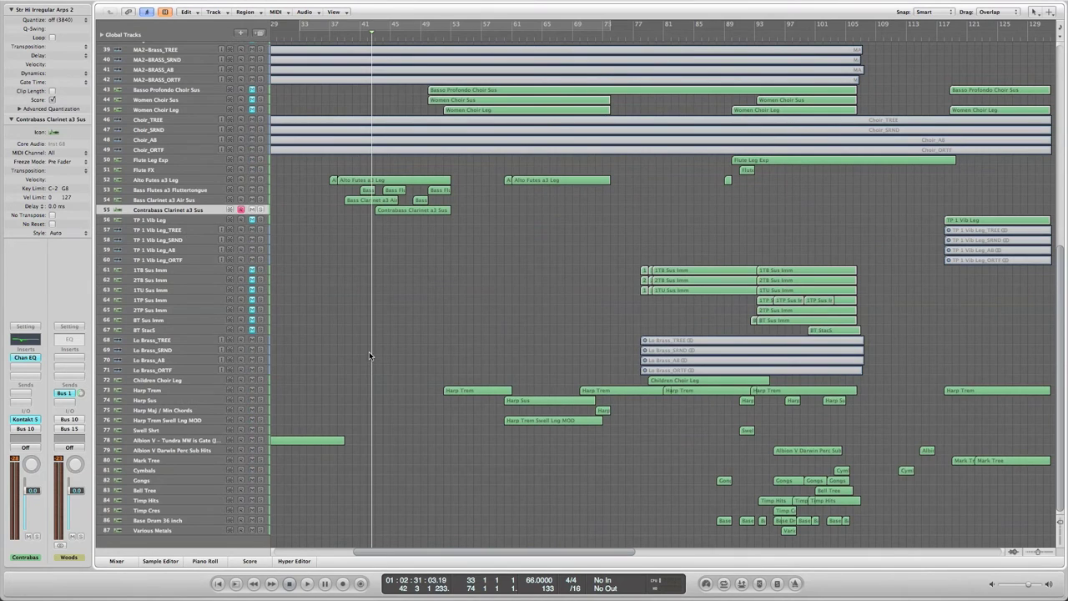
scroll(369, 352, up, 10)
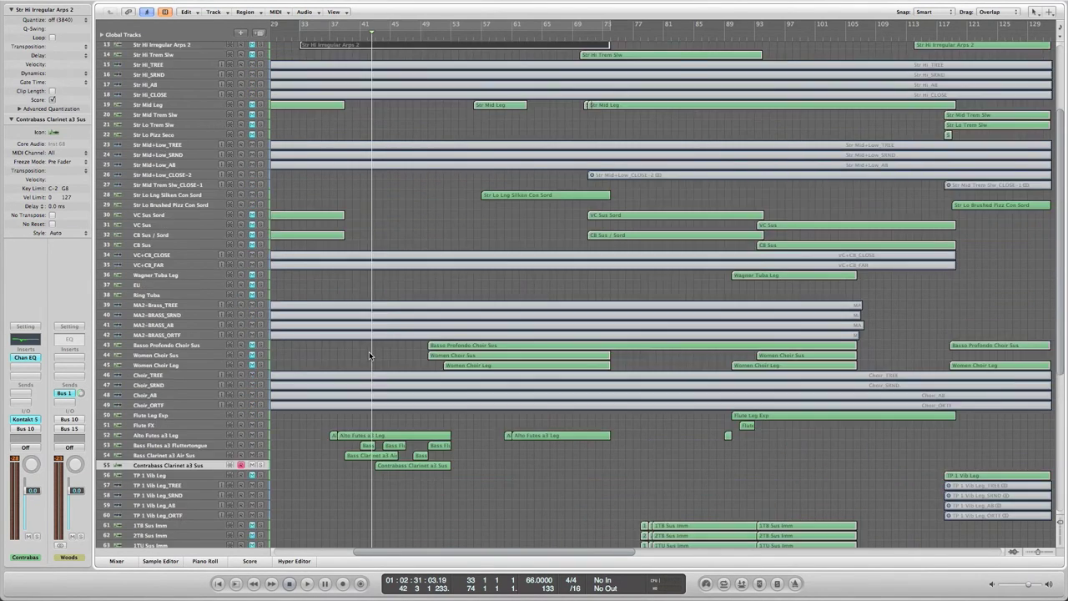
click(457, 40)
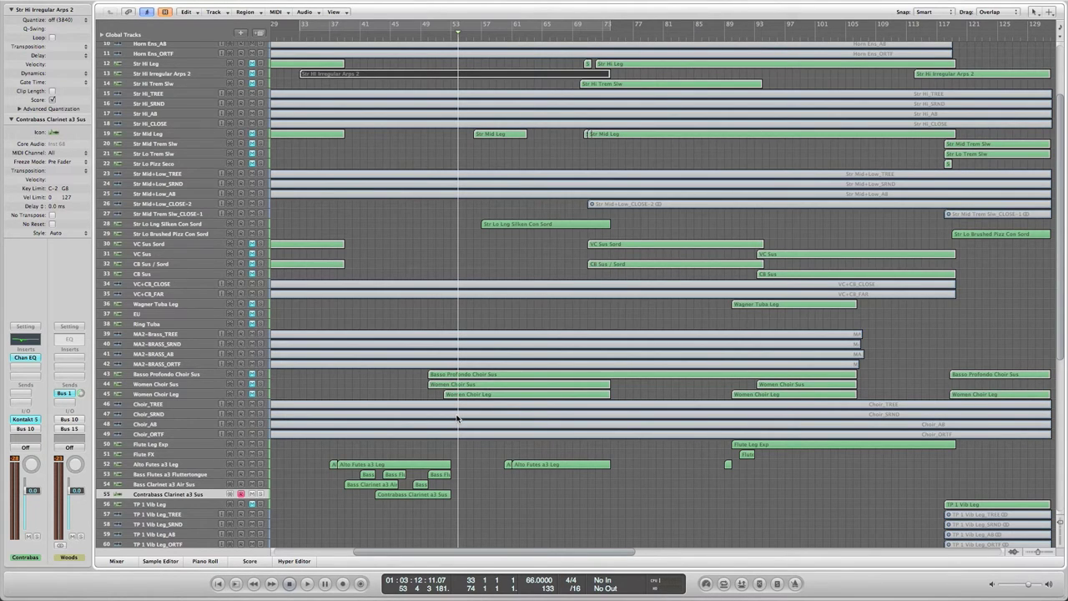
Select the four choir audio regions together with the Basso Profondo, Women Choir Sus and Women Choir Leg regions and open them in the Piano Roll.
drag(480, 455, 482, 409)
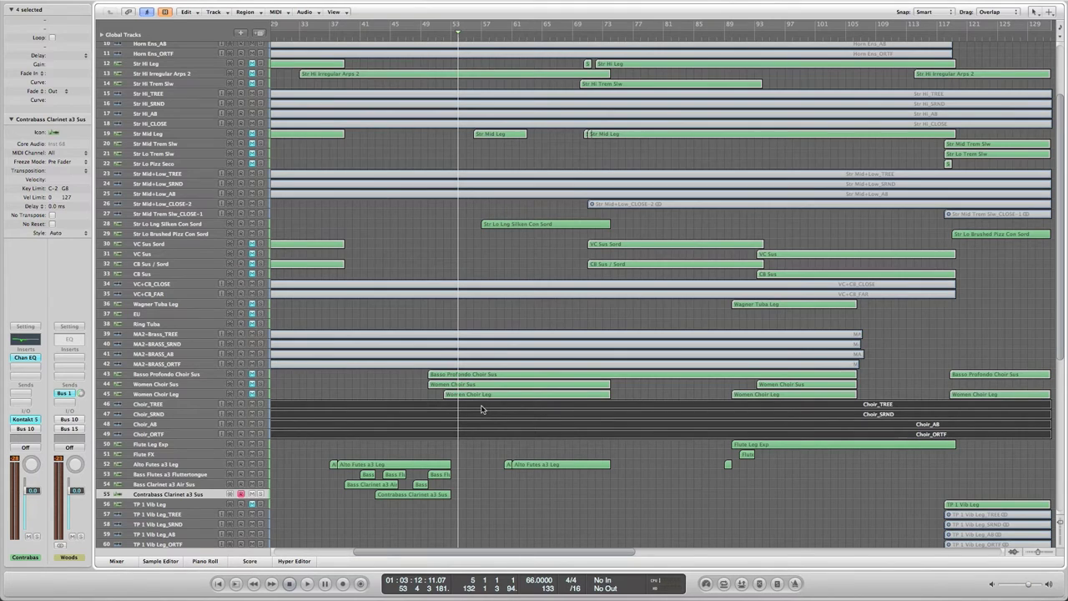
click(433, 37)
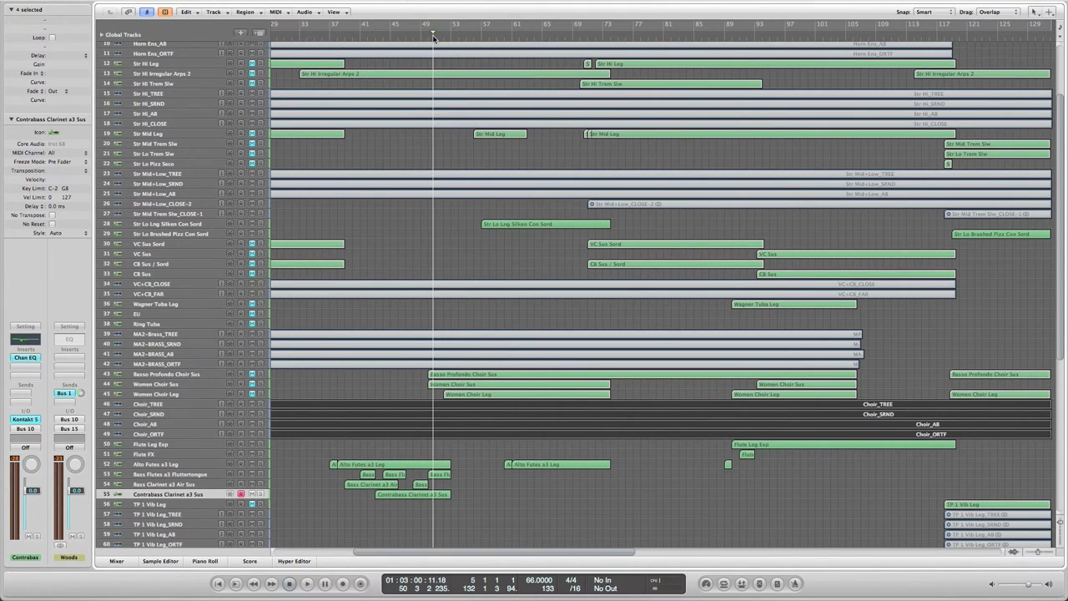
key(p)
key(period)
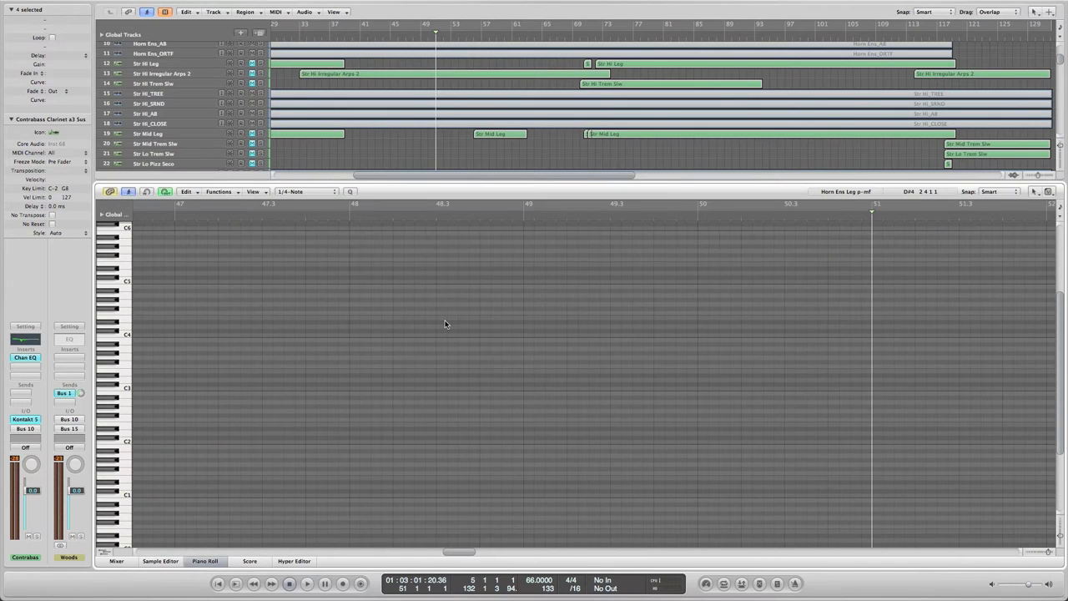
key(p)
drag(474, 453, 482, 374)
key(p)
scroll(491, 380, right, 10)
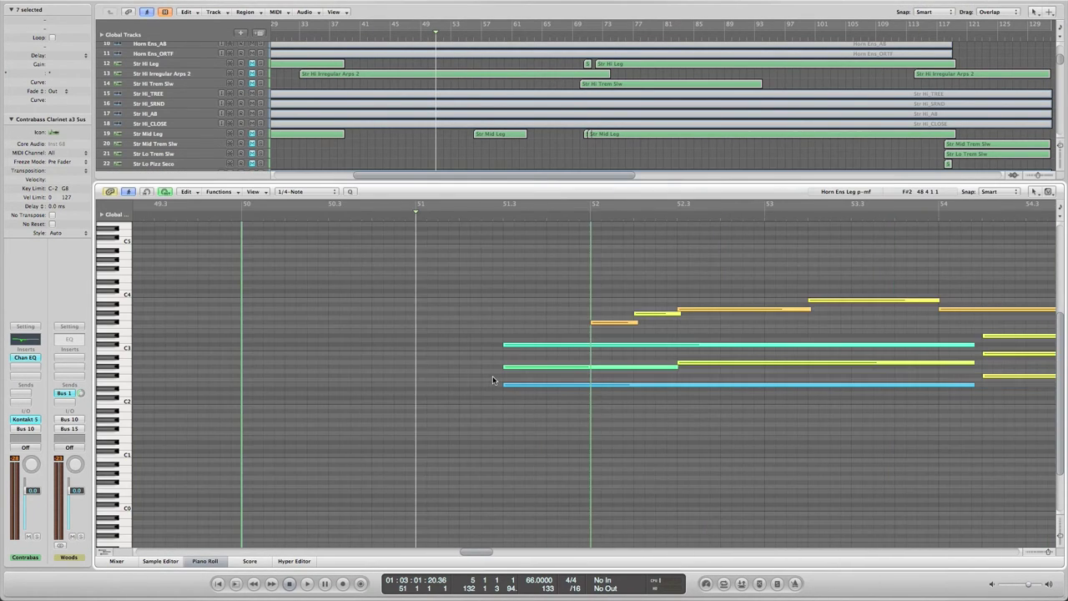
Play the selected choir regions in solo from just before their first notes in bar 51.
click(497, 216)
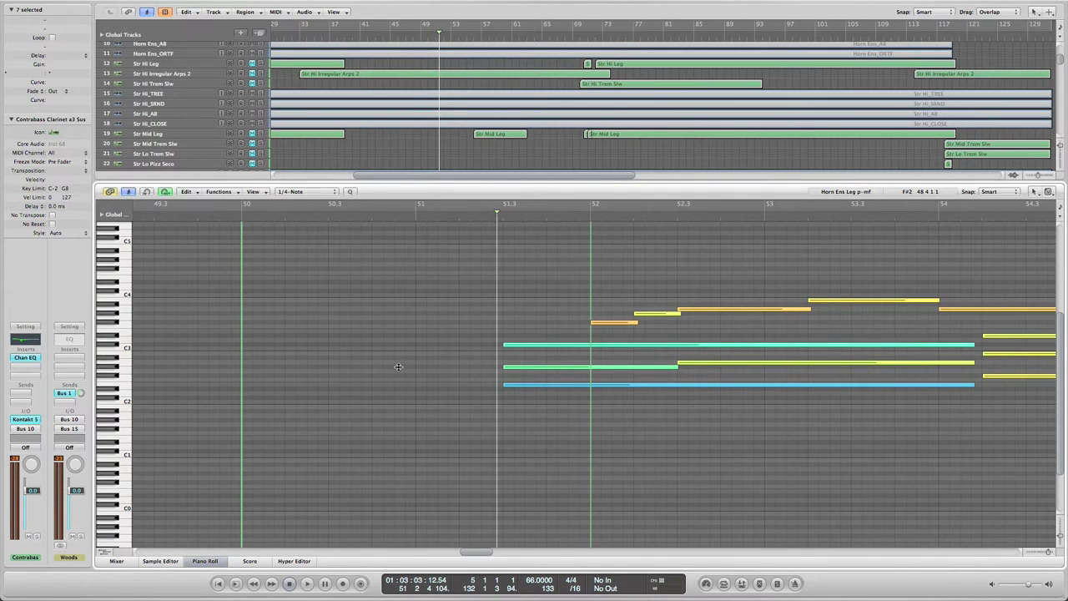
key(space)
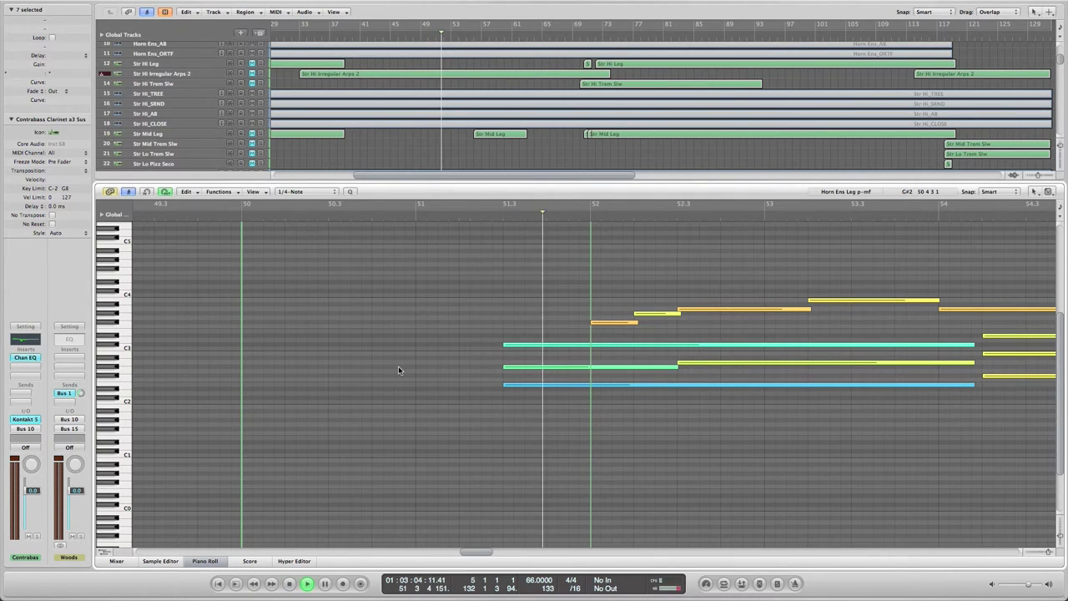
key(ctrl+s)
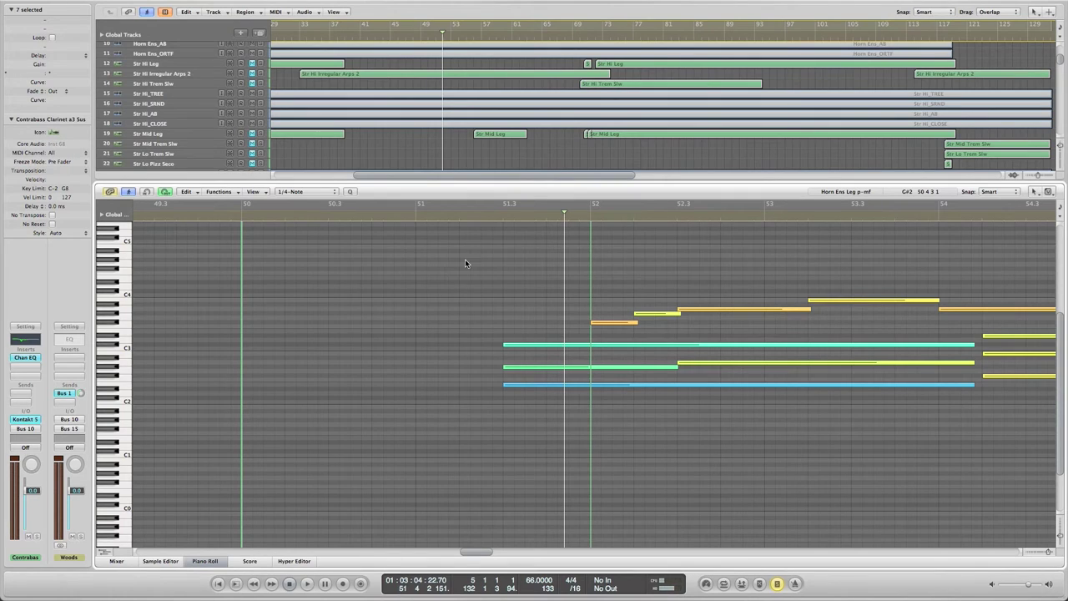
click(493, 215)
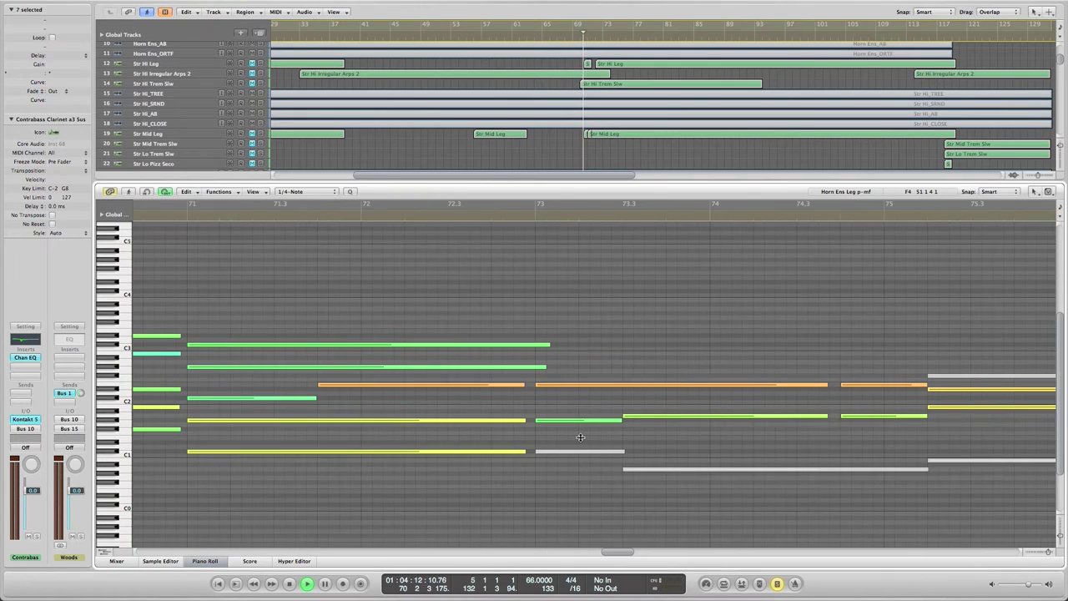
Stop playback and sound the low D#1 and E1 Basso Profondo notes in bars 66 and 68 with the notes above them.
scroll(580, 437, left, 10)
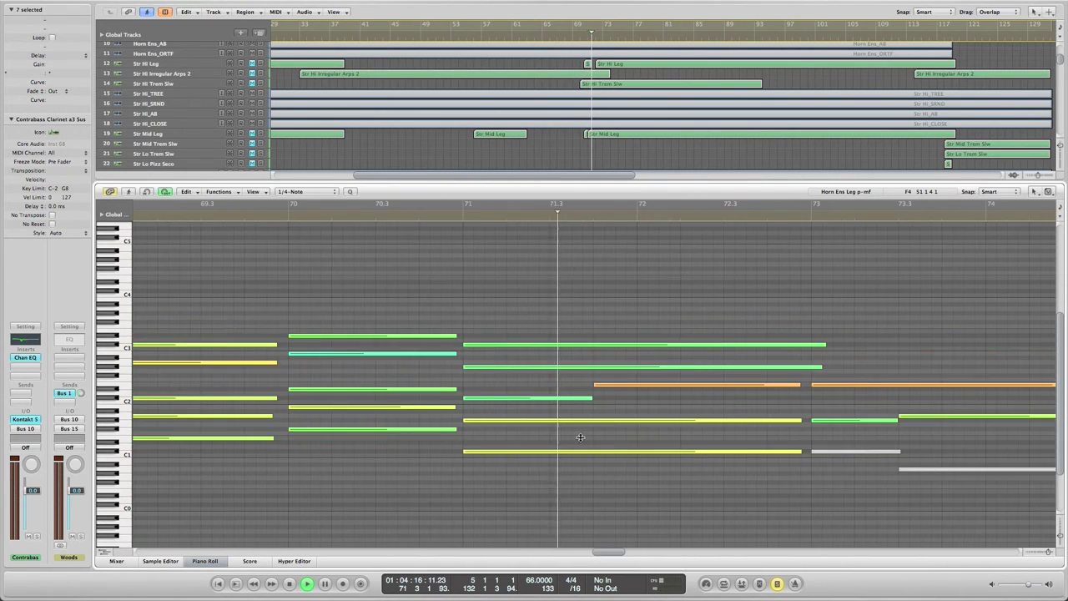
scroll(580, 437, left, 5)
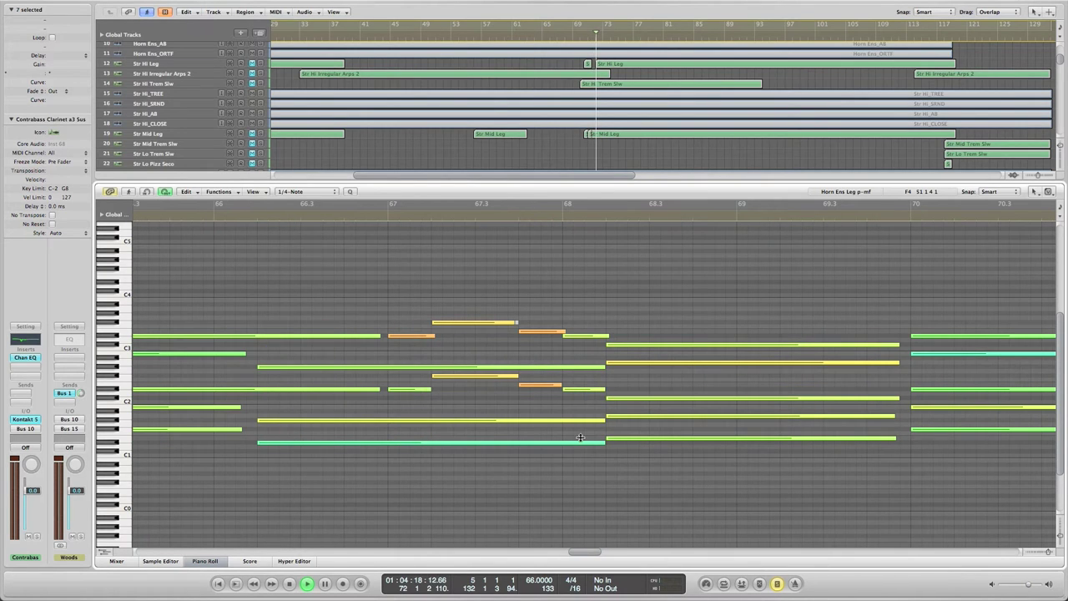
scroll(580, 438, left, 5)
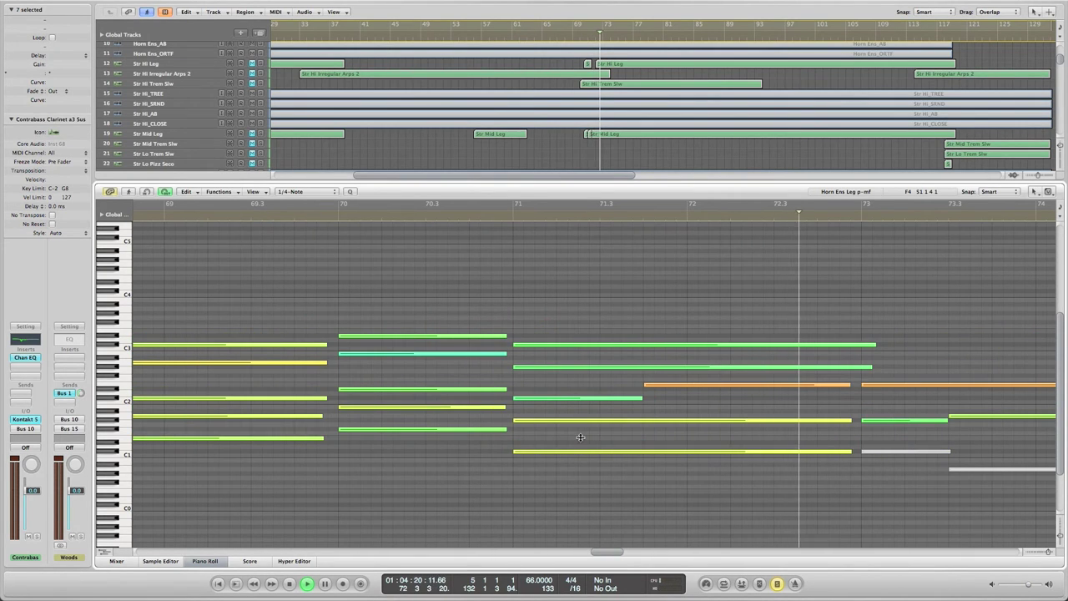
key(space)
scroll(582, 442, left, 2)
click(582, 444)
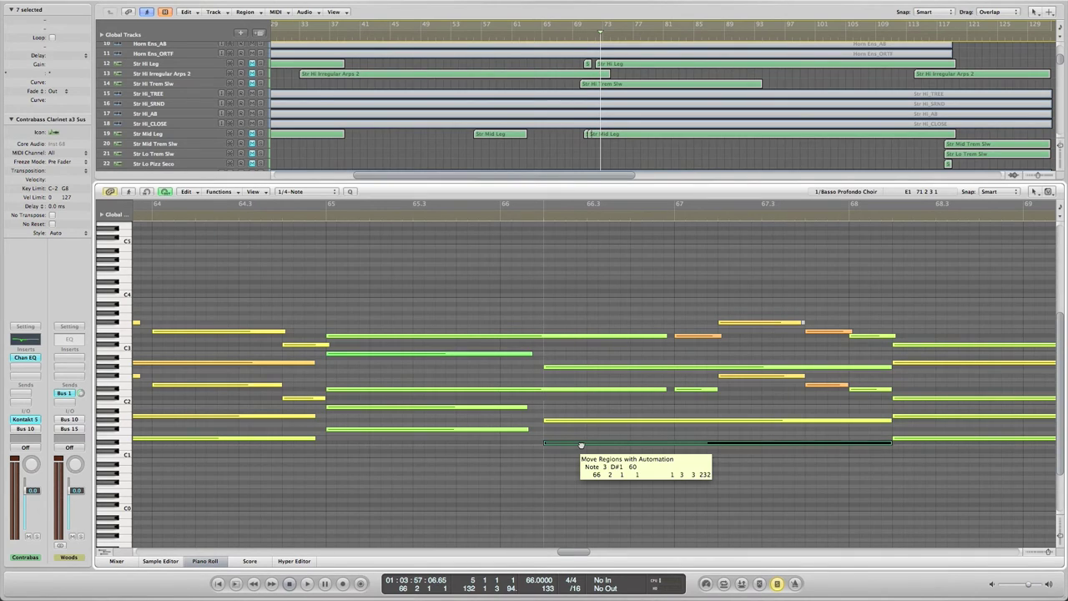
click(574, 421)
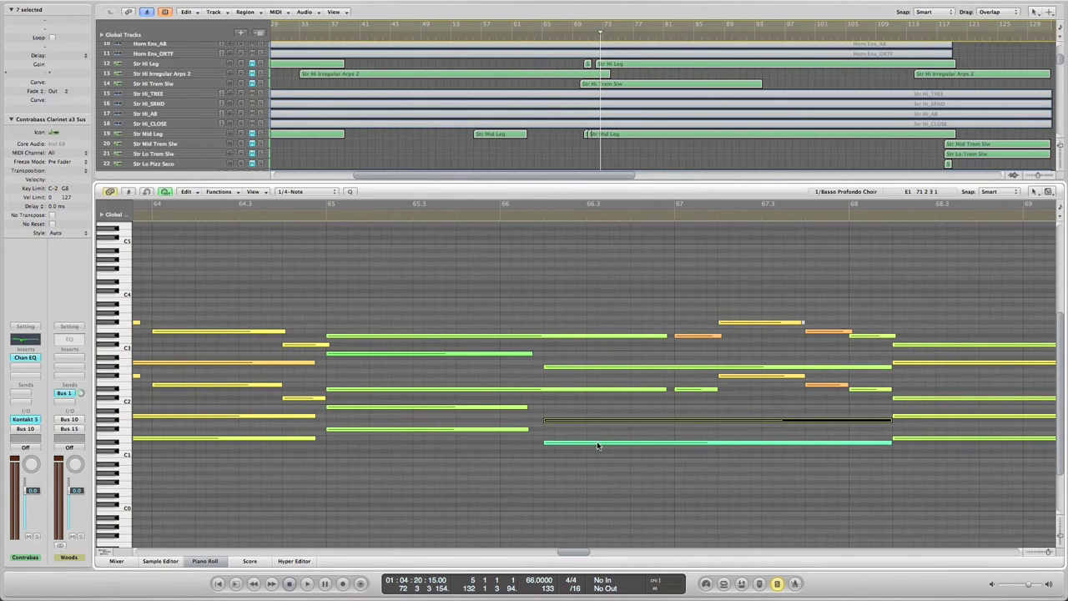
scroll(596, 446, right, 6)
click(599, 439)
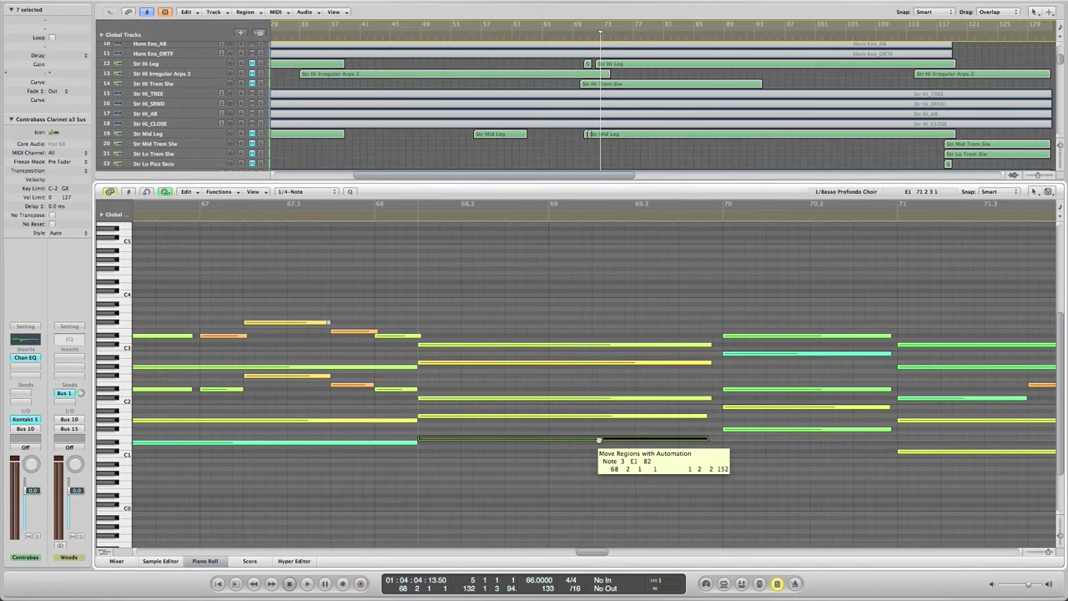
drag(599, 439, 595, 420)
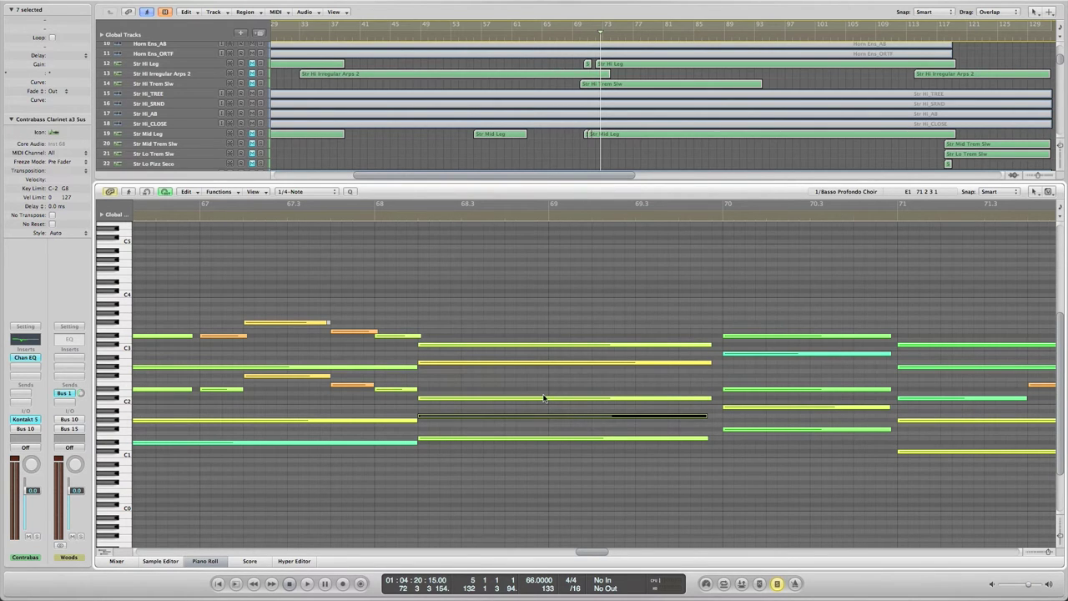
Examine the choir chords and melody between bars 55 and 72 in the Piano Roll.
scroll(528, 386, left, 5)
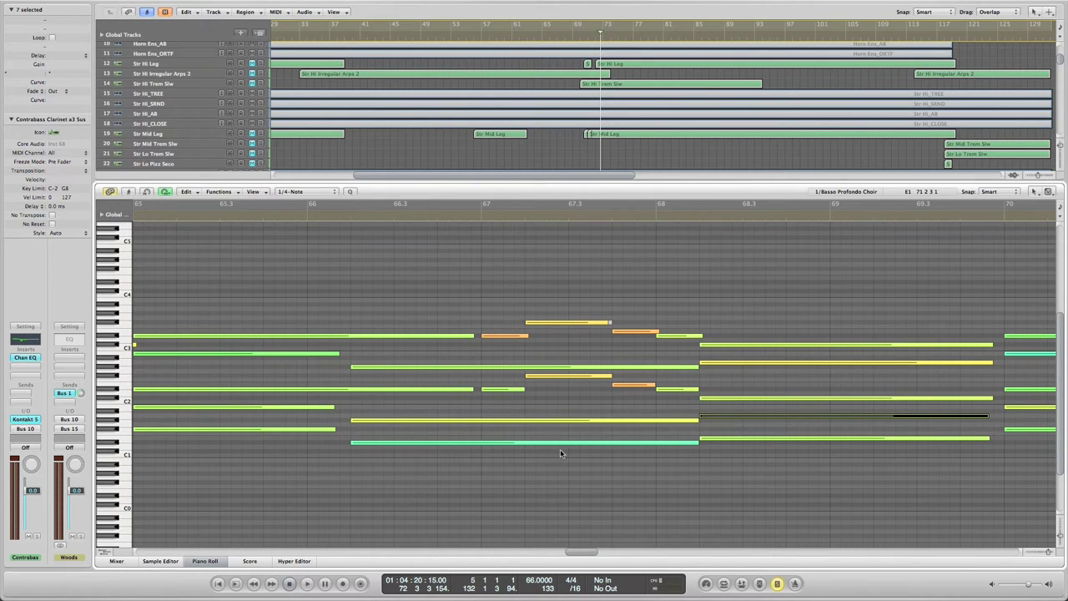
scroll(517, 445, left, 5)
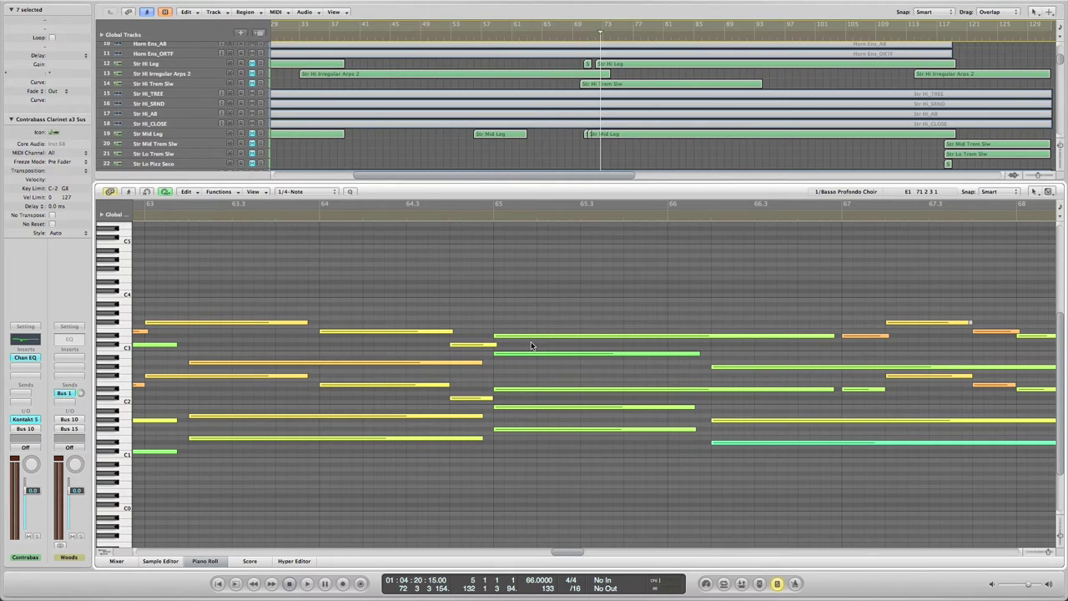
drag(532, 358, 533, 358)
scroll(532, 357, left, 6)
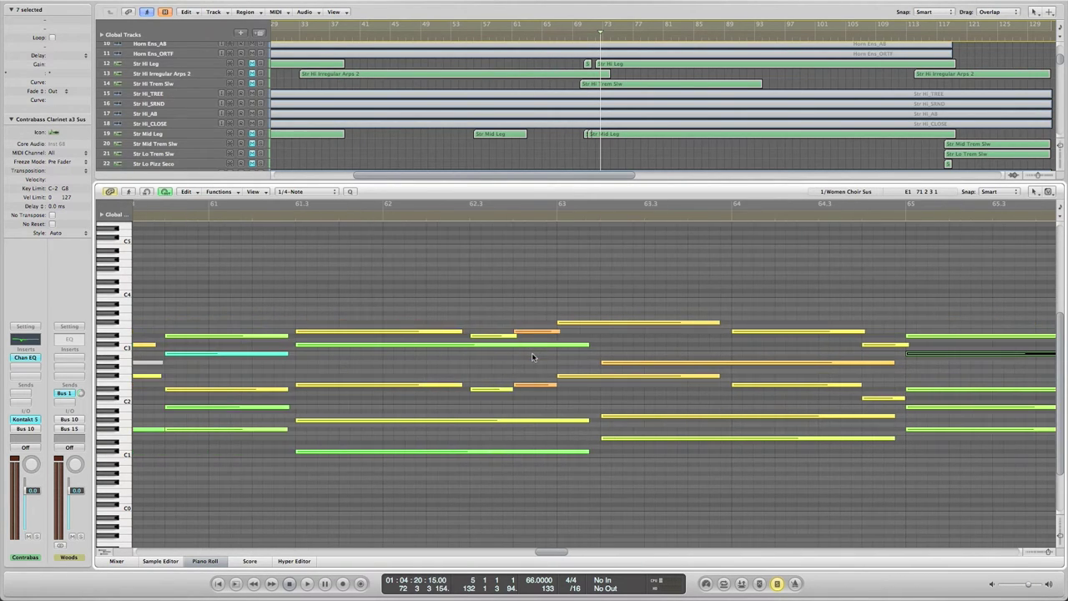
scroll(532, 358, left, 15)
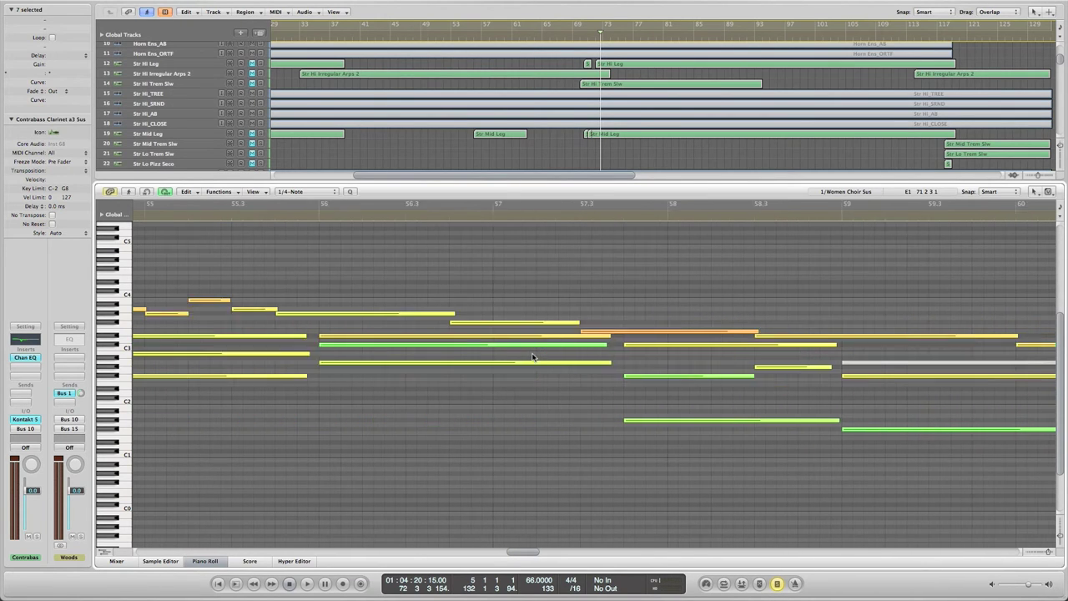
scroll(533, 357, right, 12)
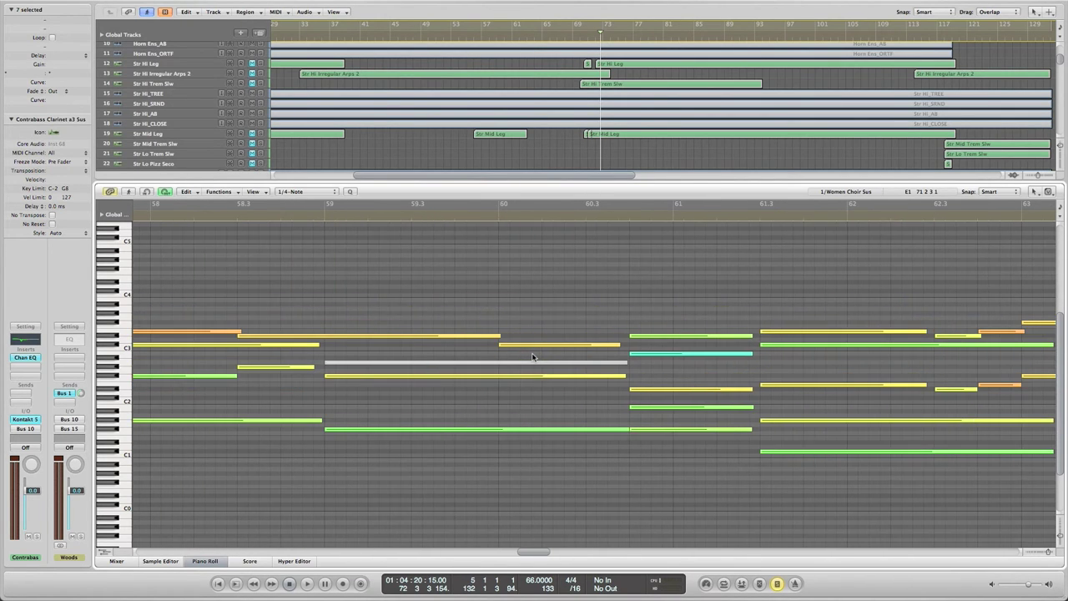
scroll(533, 357, right, 12)
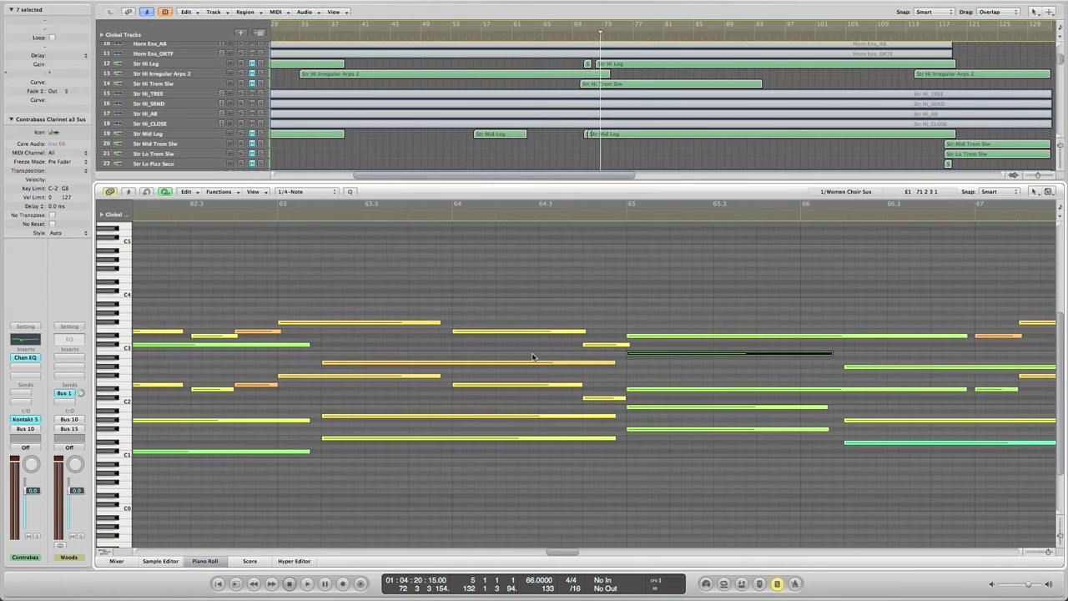
scroll(533, 358, right, 4)
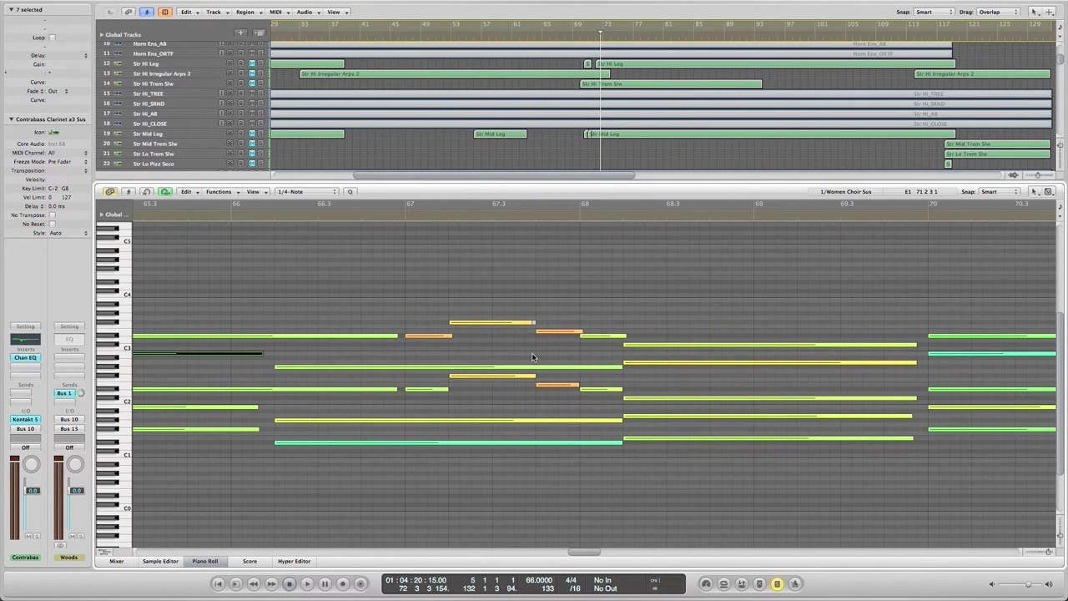
scroll(533, 357, right, 6)
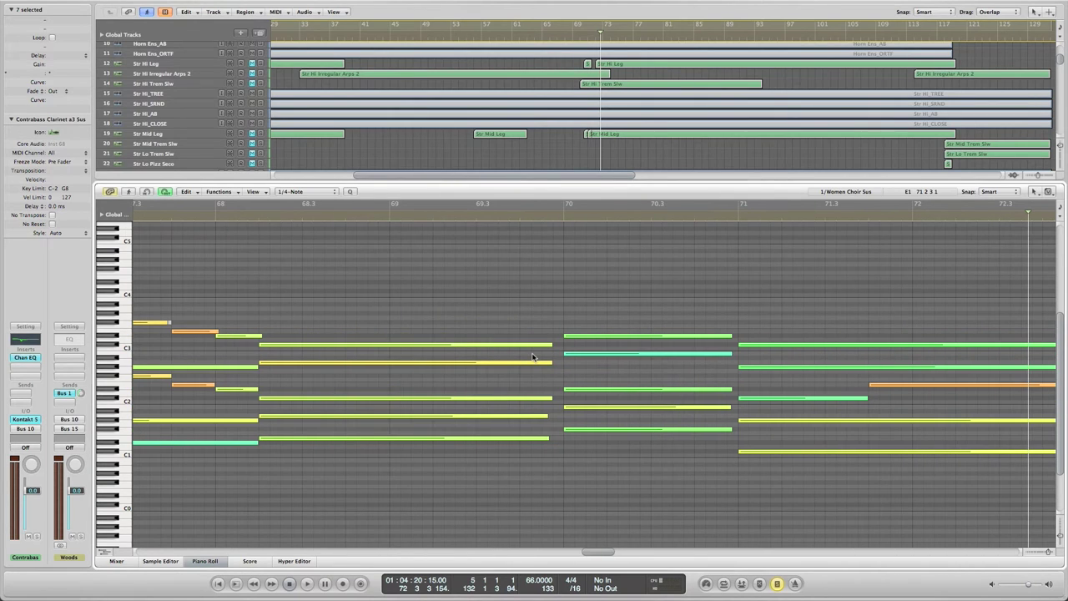
scroll(532, 358, left, 9)
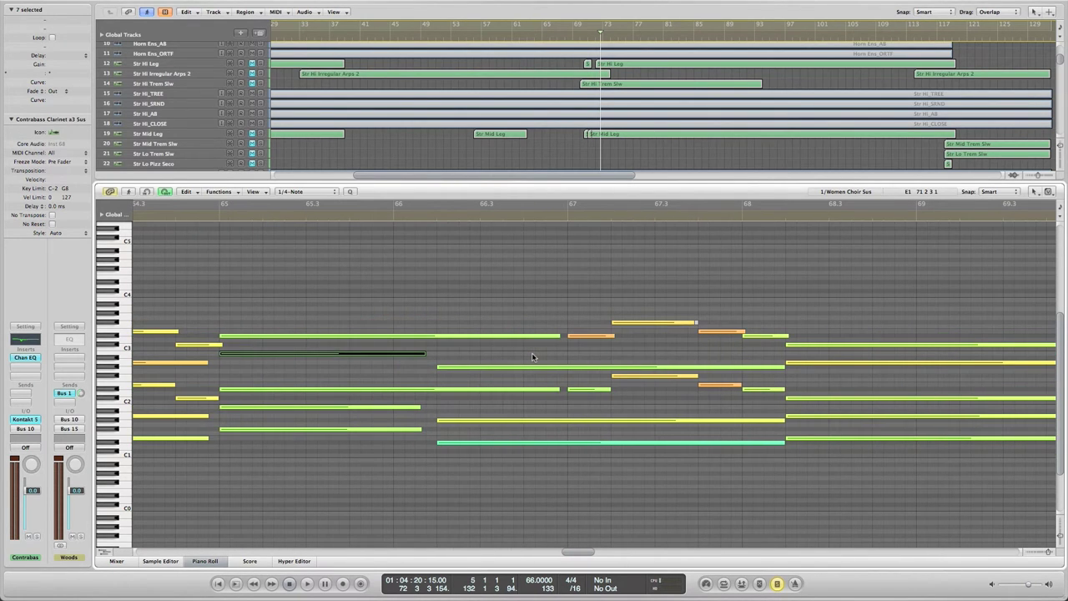
Close the Piano Roll, look over the arrangement tracks and place the playhead in bar 60.
key(p)
scroll(533, 357, up, 3)
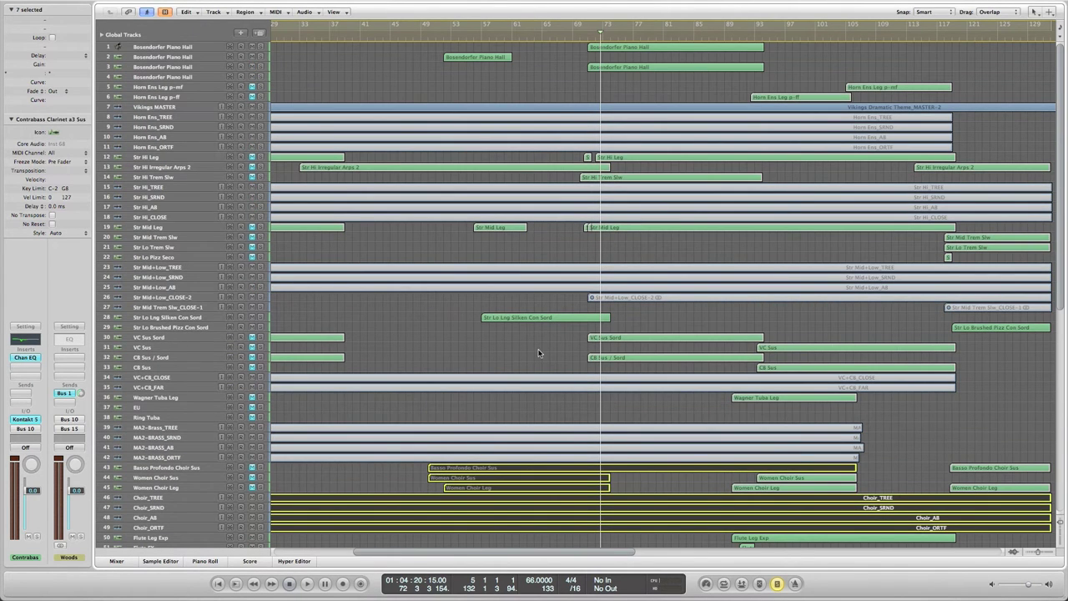
scroll(538, 353, down, 5)
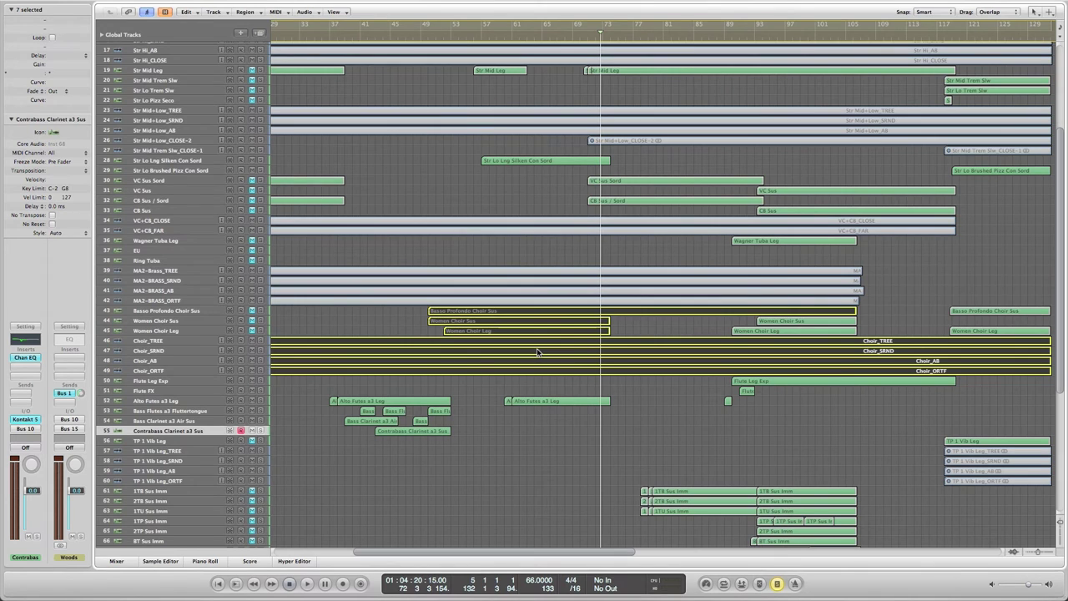
click(507, 38)
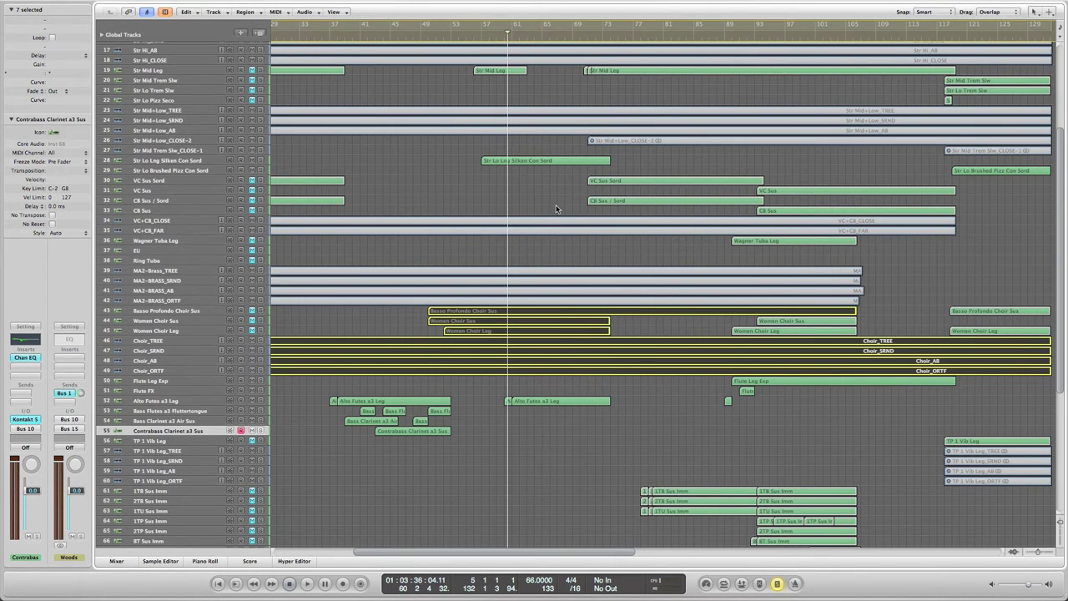
Select the Str Lo Lng Silken Con Sord track and enable its Kontakt instrument.
scroll(556, 208, up, 5)
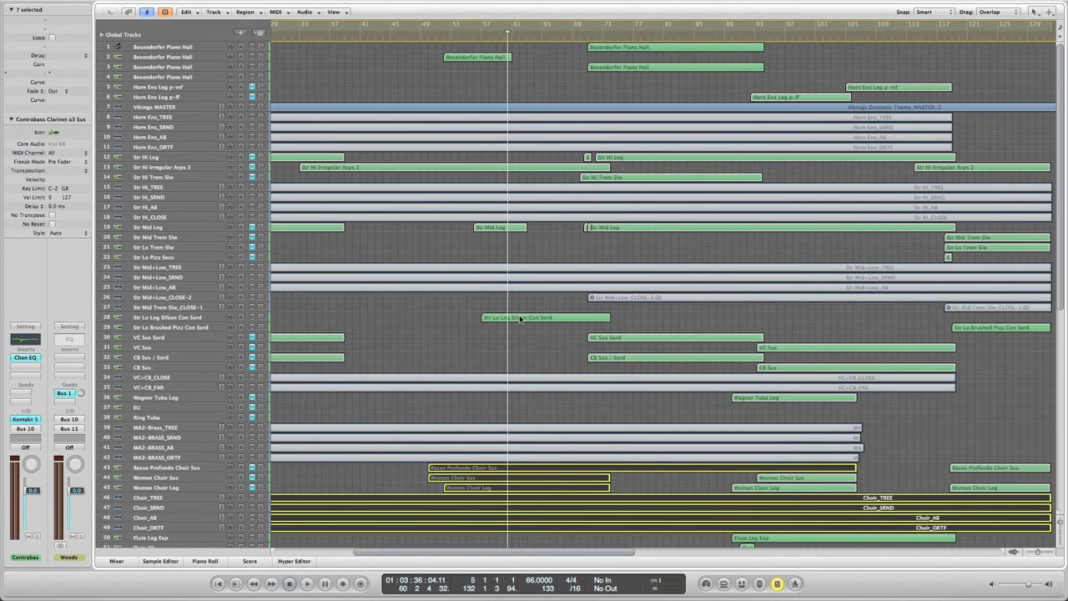
click(173, 319)
alt+click(27, 420)
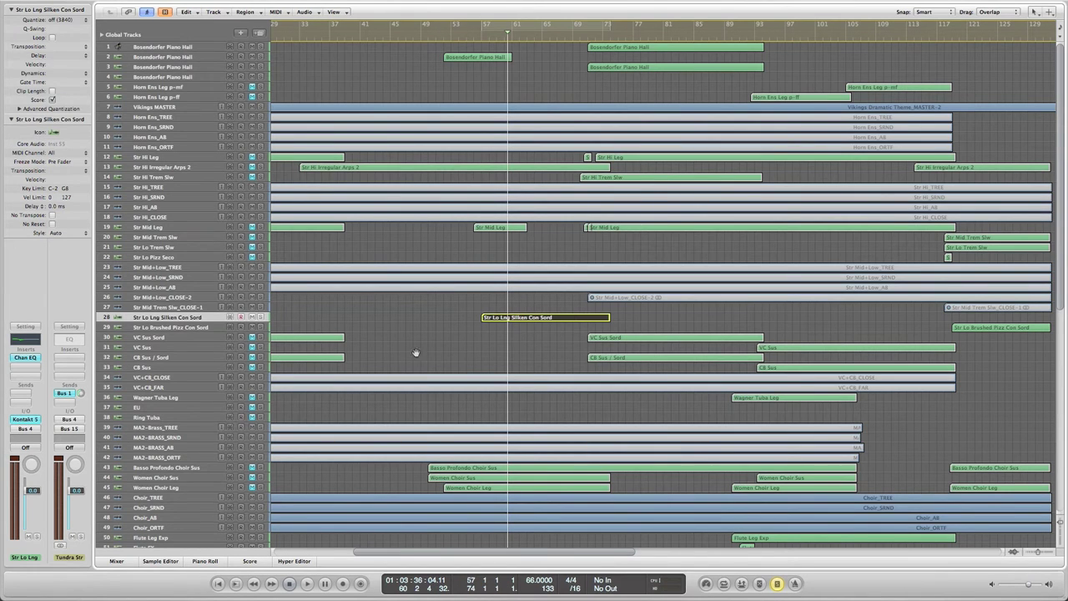
Open the Str Lo Lng Silken Con Sord region in the Piano Roll and play it in solo from bar 57.
double_click(539, 316)
scroll(534, 313, left, 10)
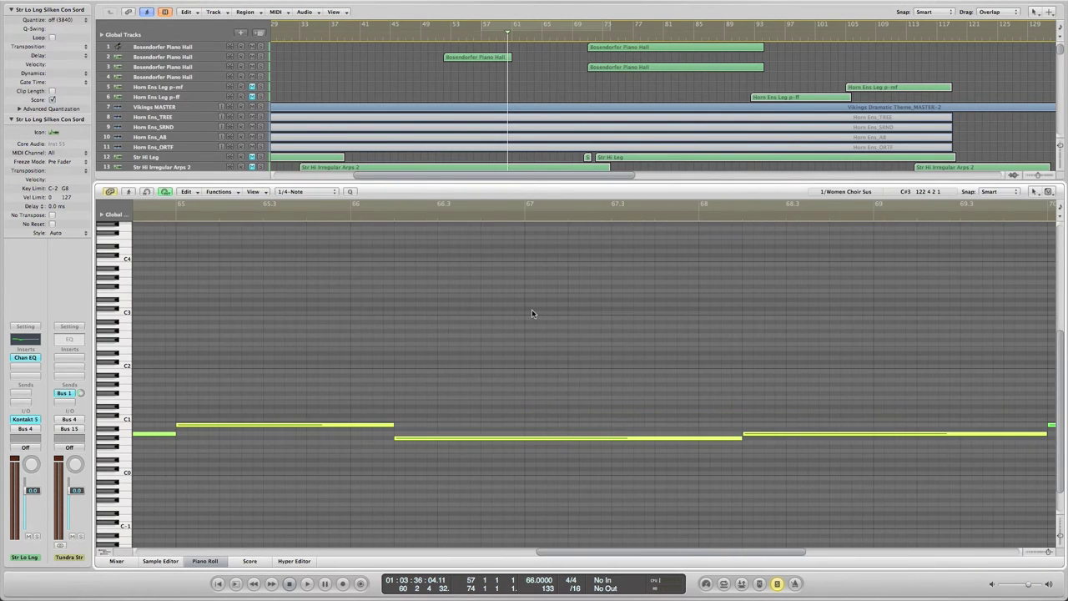
scroll(532, 313, left, 5)
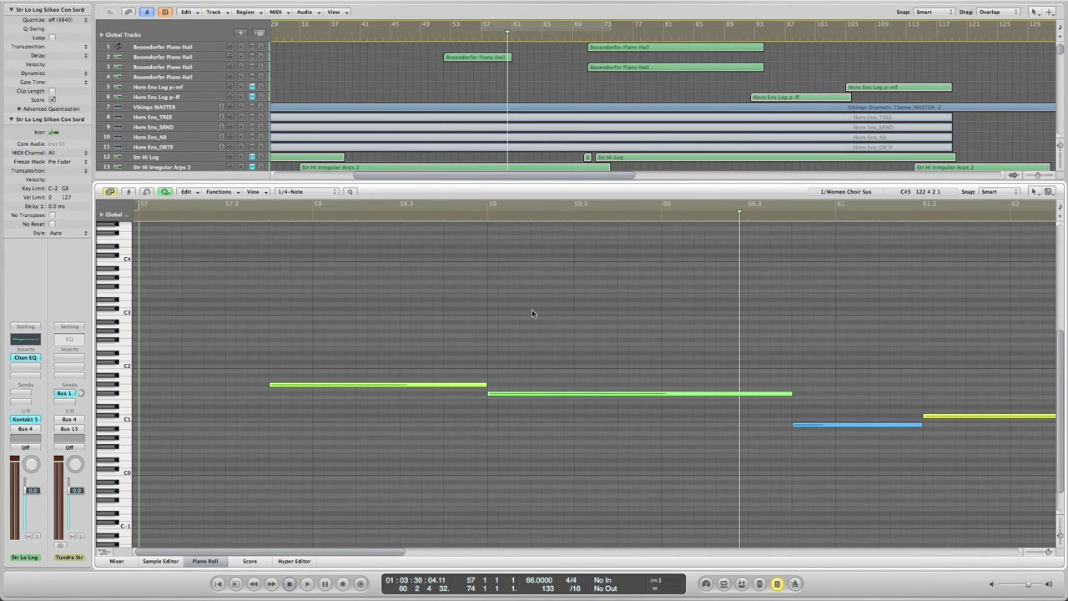
click(251, 218)
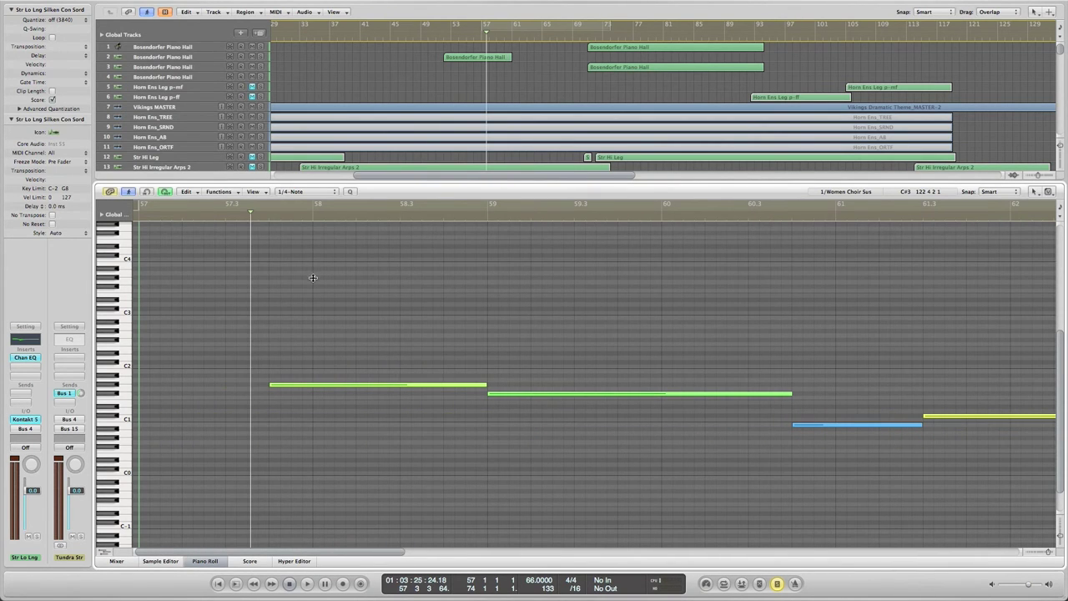
scroll(494, 118, down, 3)
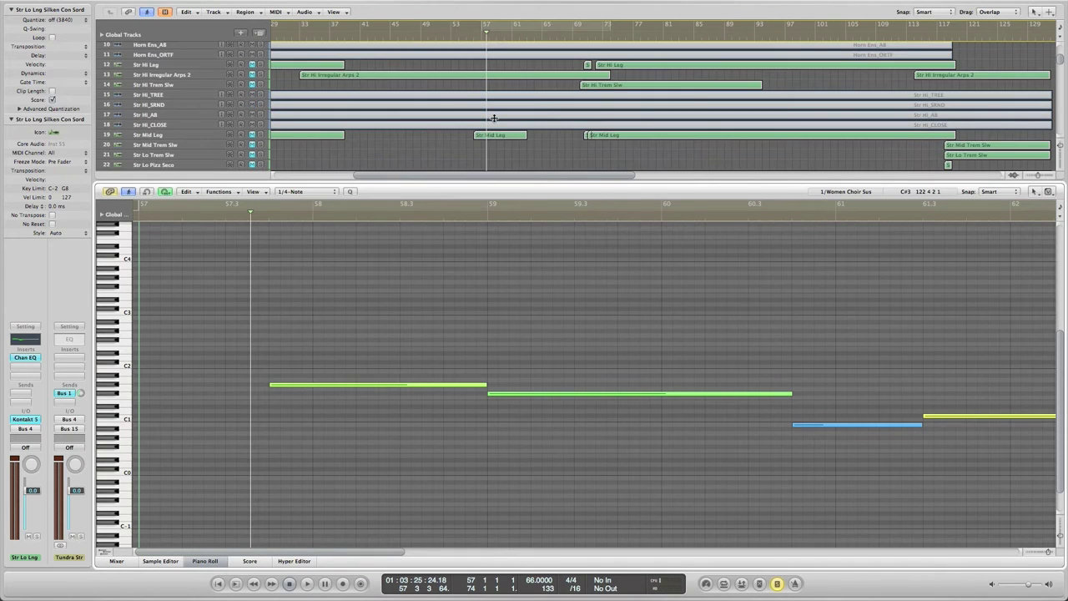
scroll(495, 118, down, 3)
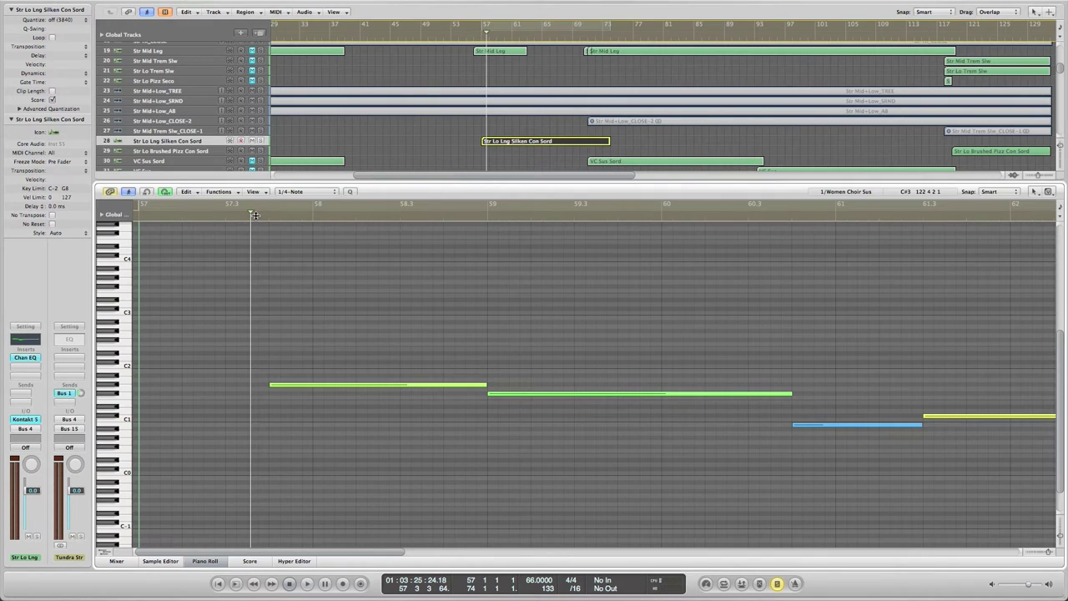
key(space)
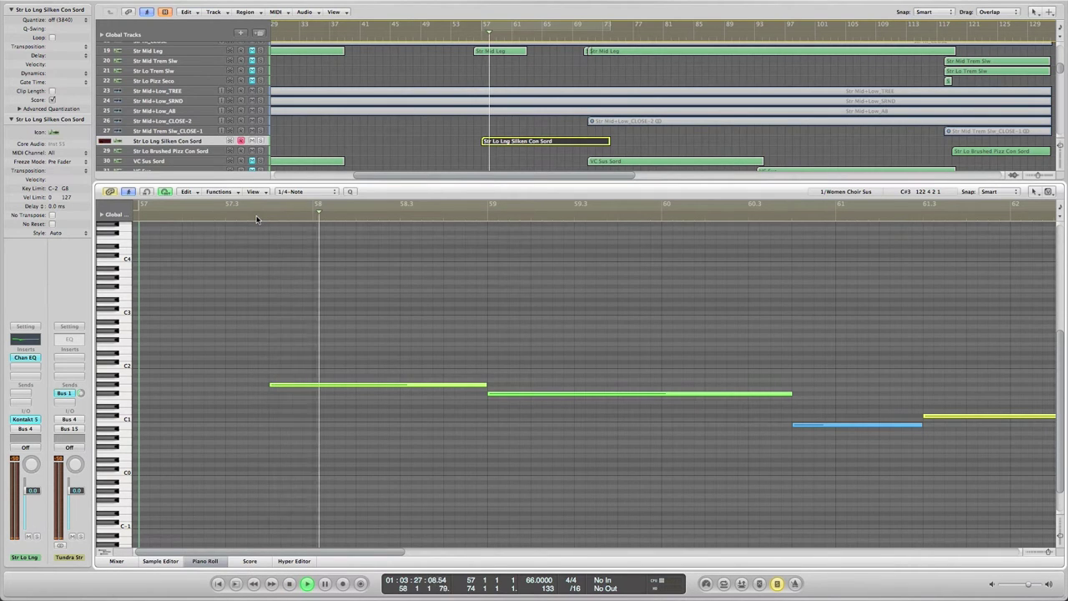
Replay the Str Lo Lng Silken Con Sord part from bar 57 and examine its notes up to bar 73 in the Piano Roll.
click(255, 217)
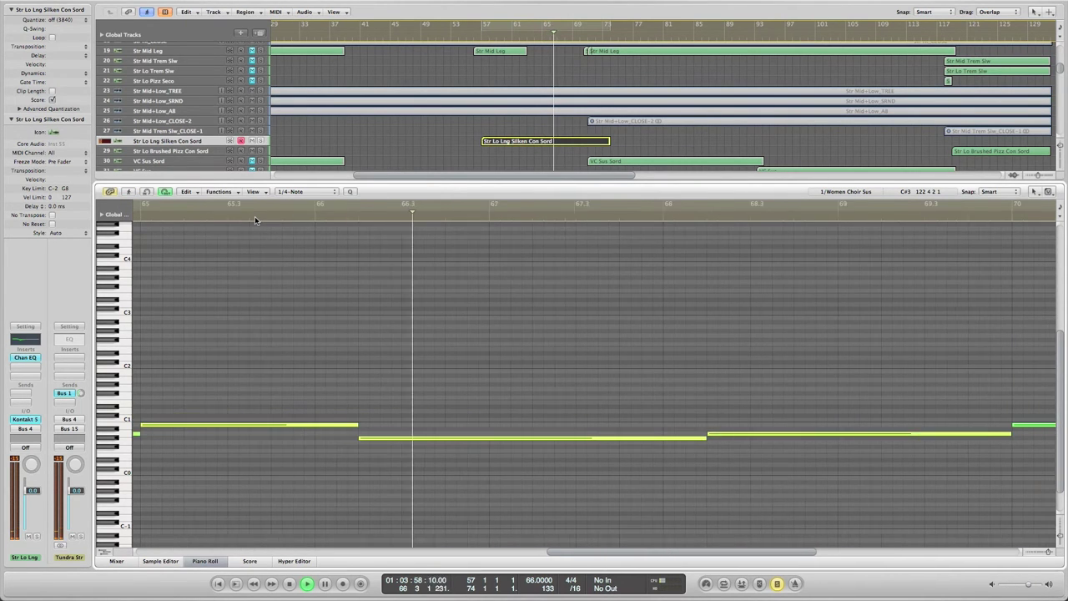
key(space)
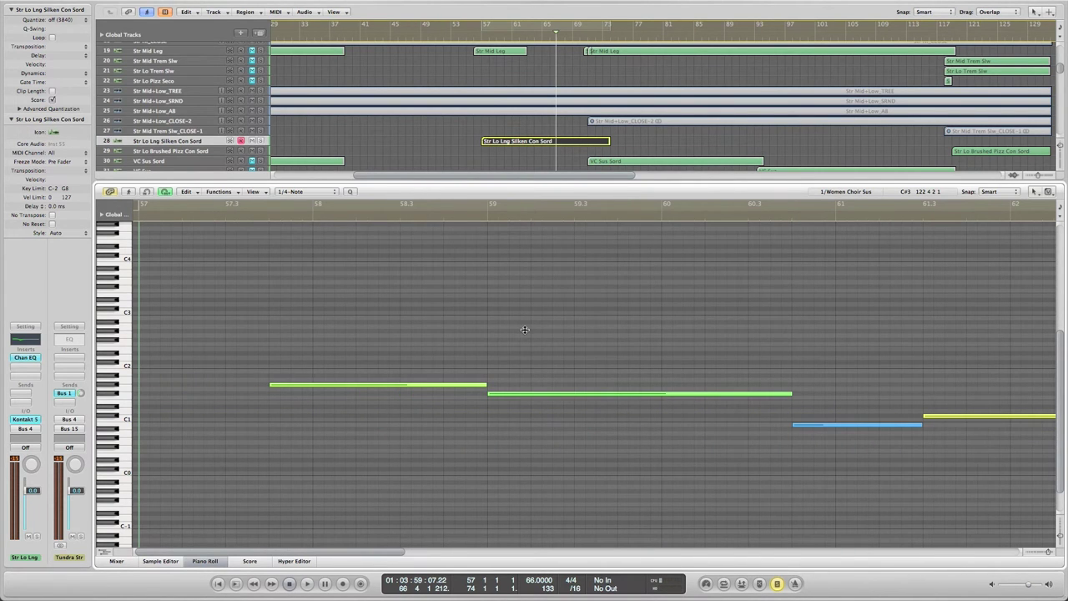
scroll(525, 328, right, 10)
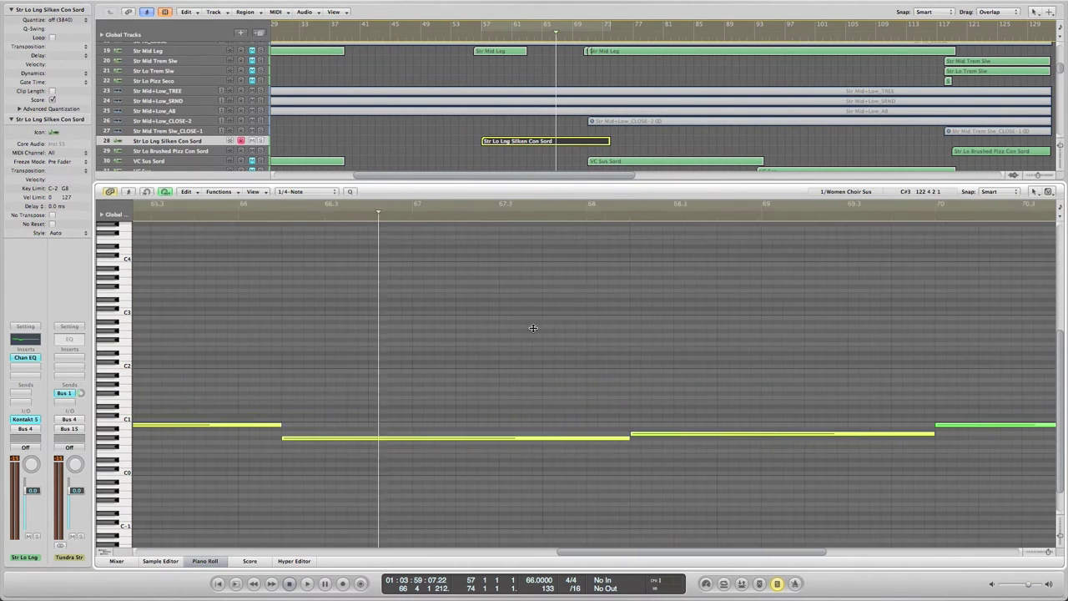
scroll(534, 328, left, 3)
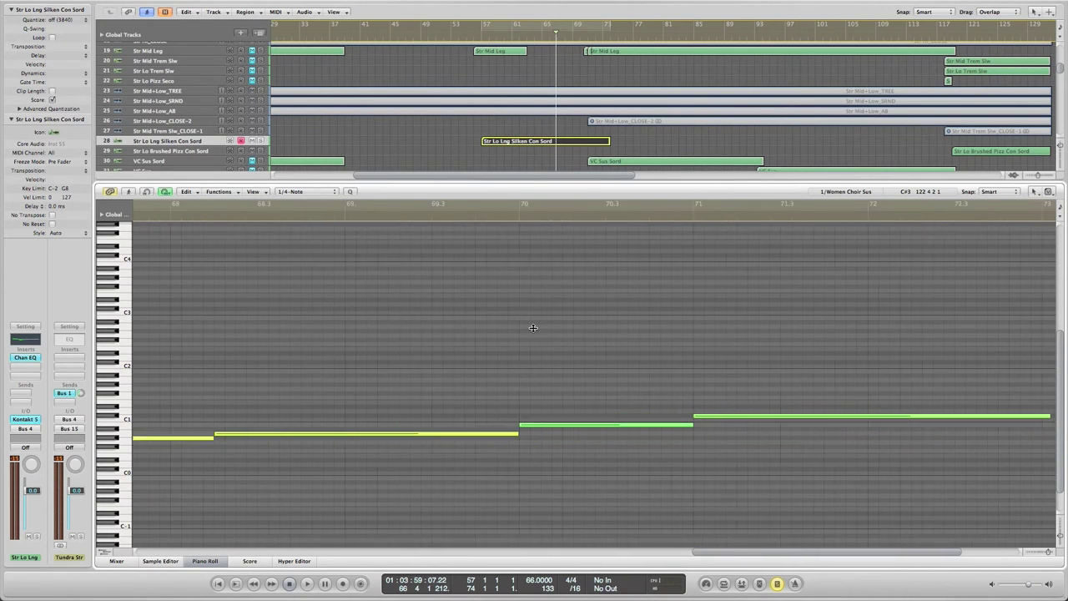
scroll(533, 328, left, 5)
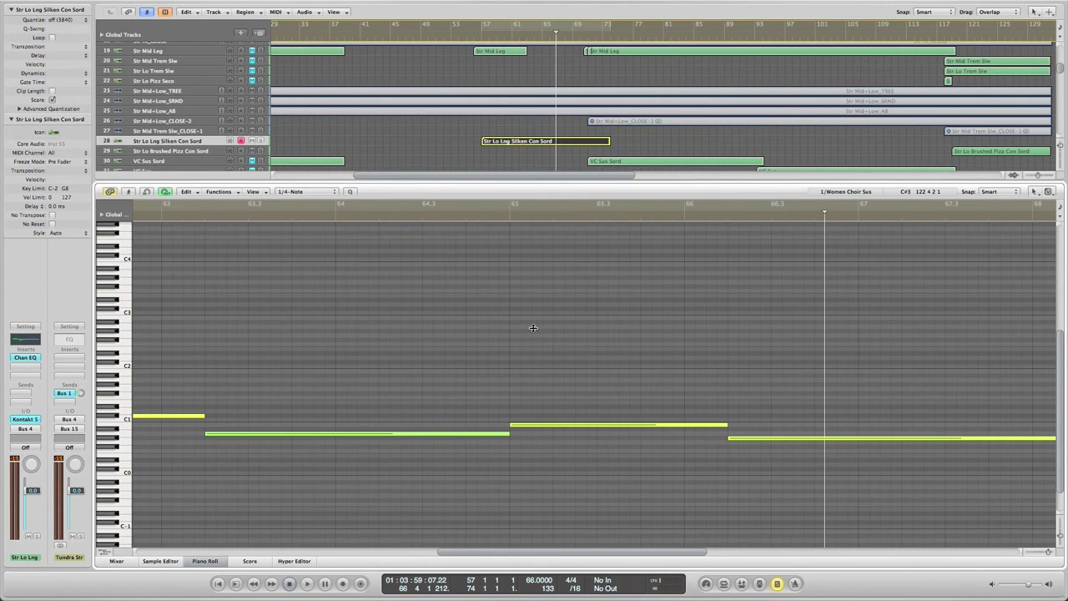
click(505, 215)
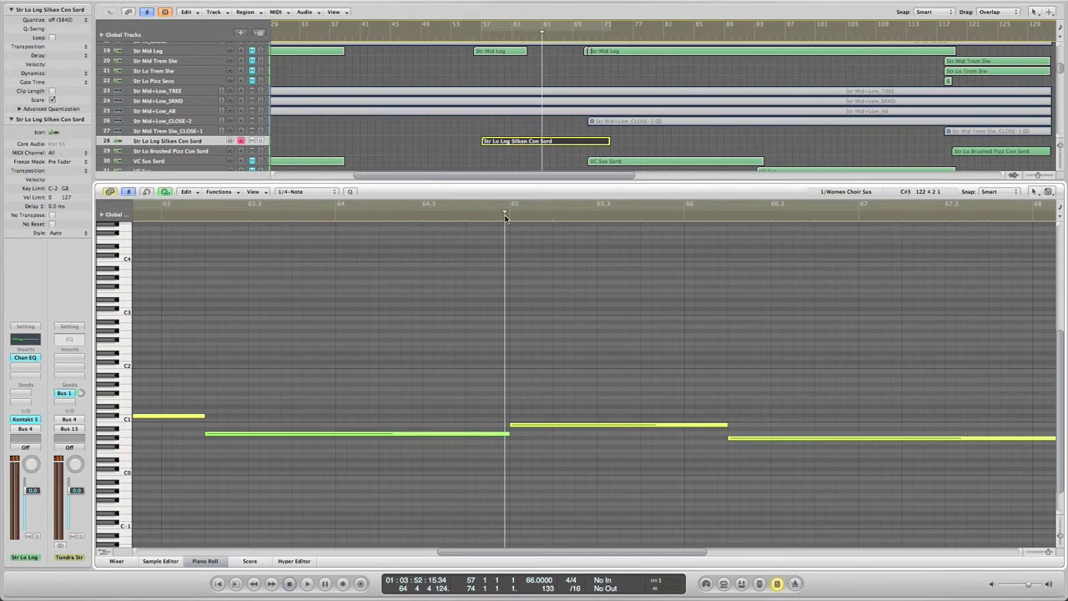
key(p)
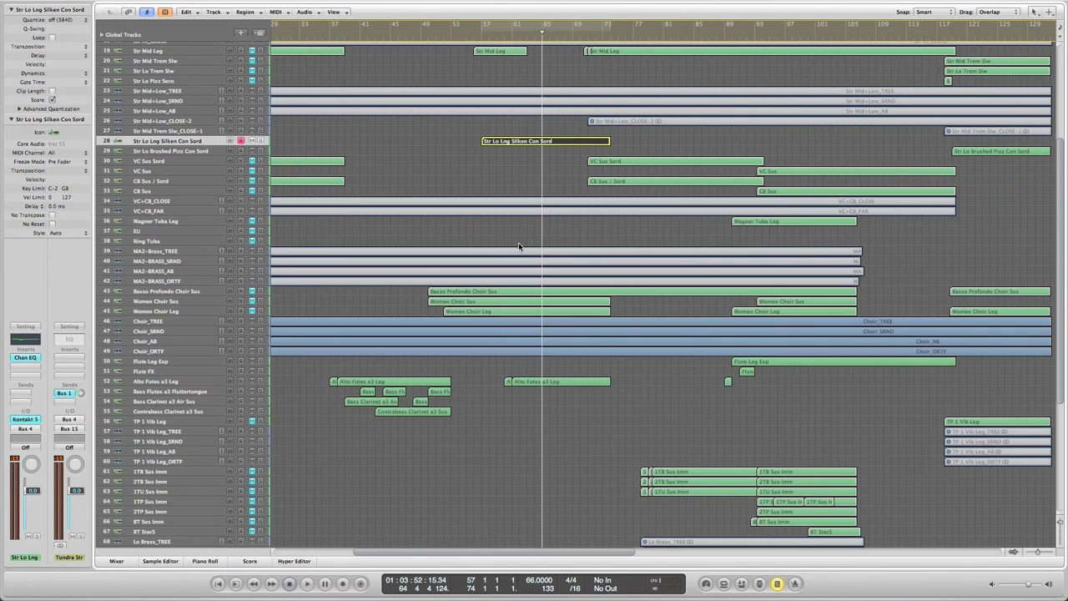
Open the overlapping Str Mid Leg regions around bars 56 to 62 together in the Piano Roll.
scroll(519, 245, up, 6)
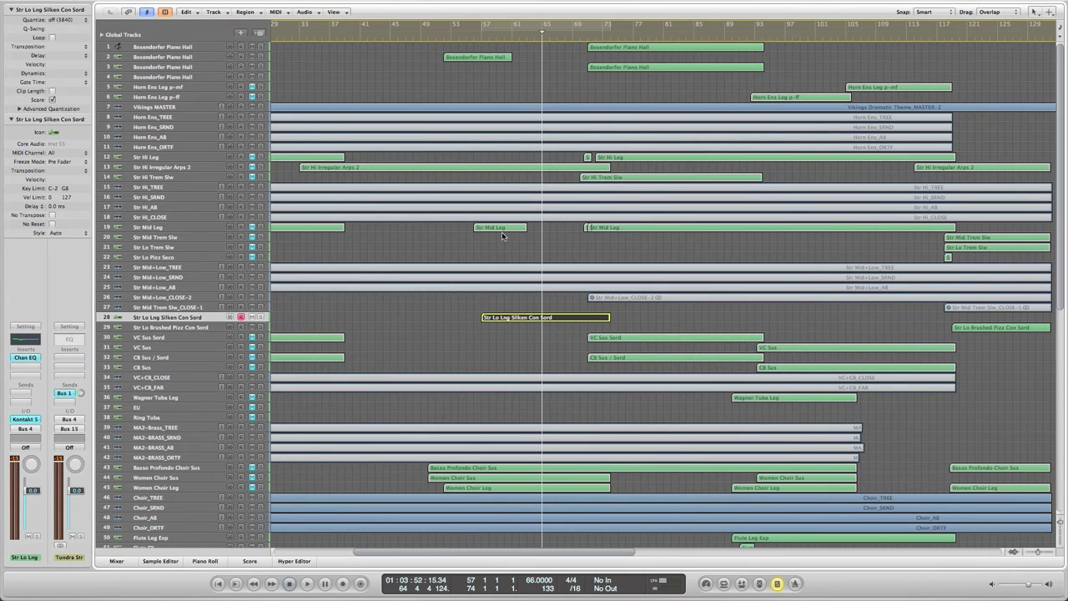
click(488, 230)
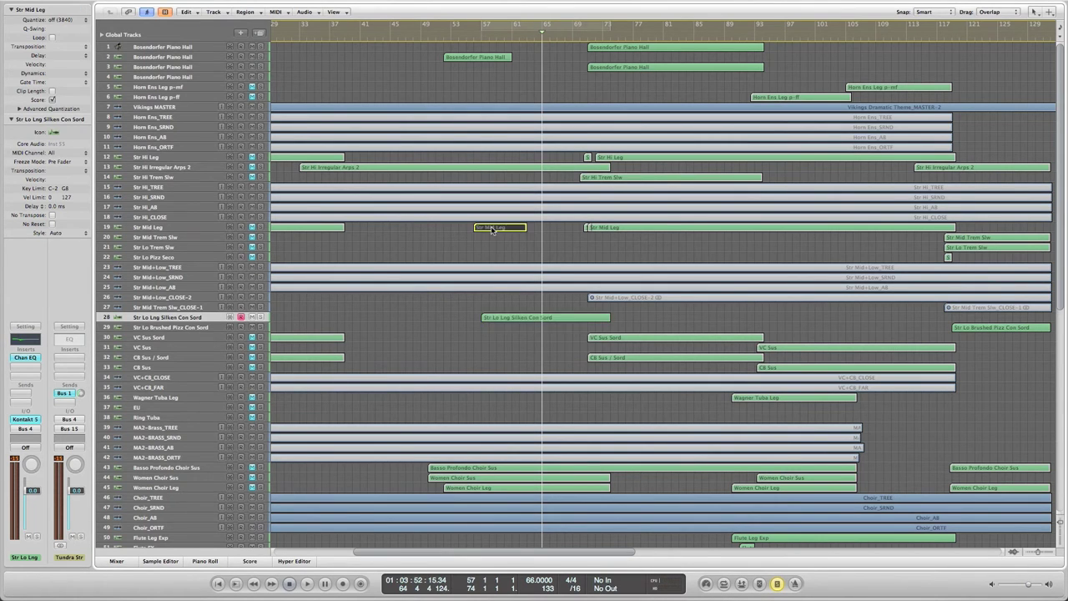
key(p)
click(495, 32)
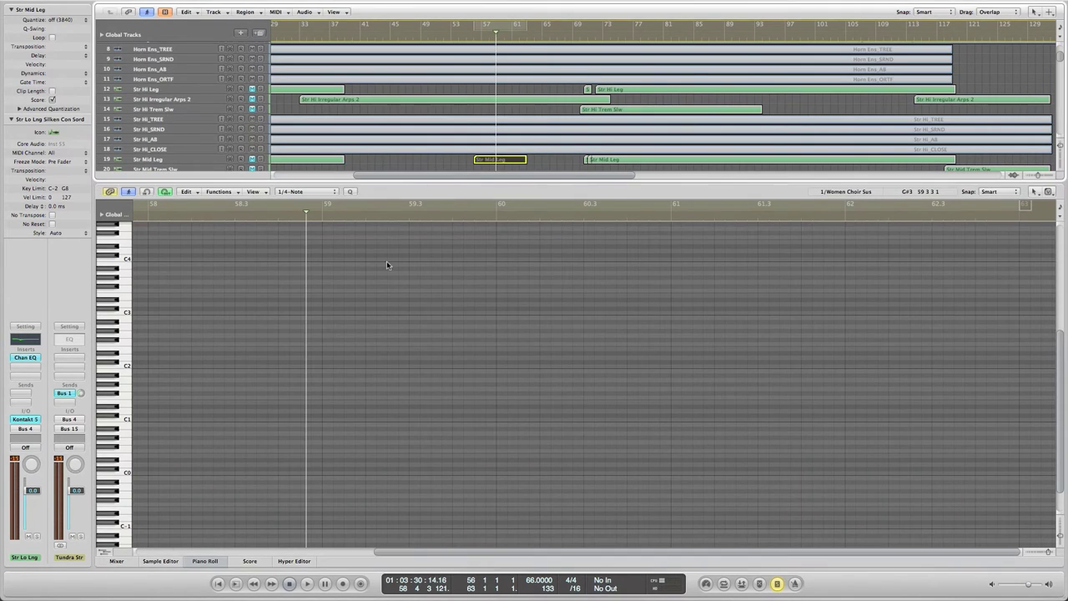
scroll(358, 347, up, 5)
drag(449, 157, 526, 170)
scroll(445, 338, down, 3)
scroll(446, 338, down, 2)
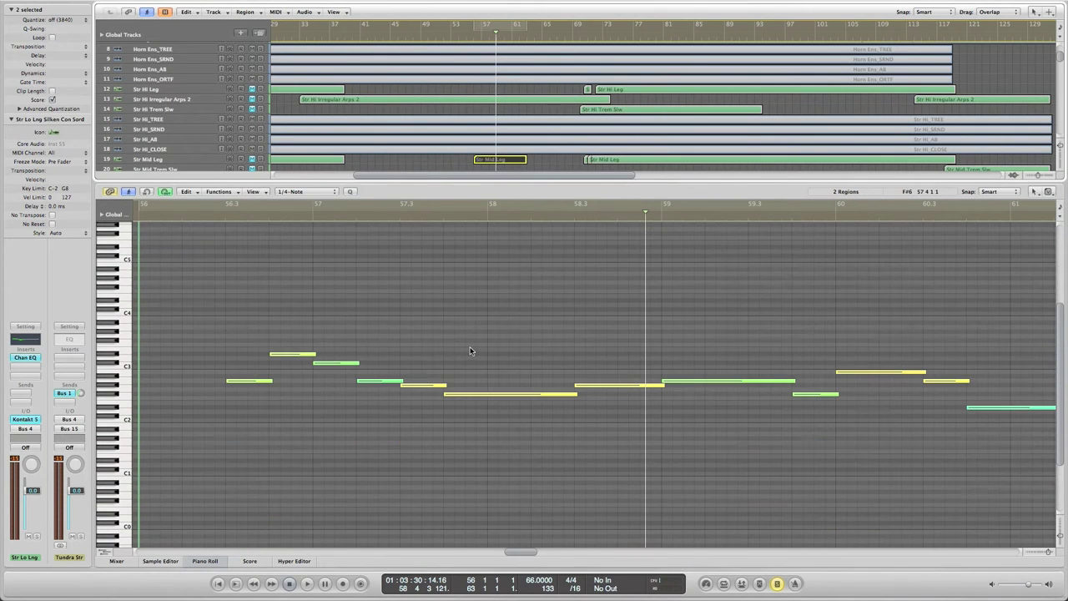
Place the playhead in bar 56 and examine the Str Mid Leg melody up to bar 63.
click(212, 217)
scroll(417, 334, right, 5)
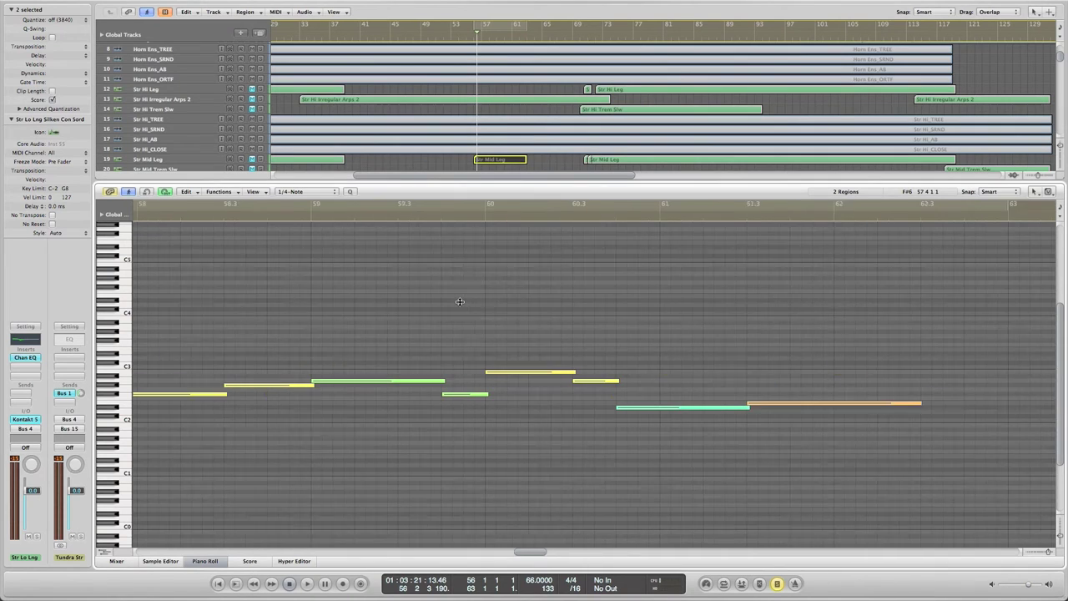
scroll(459, 302, left, 5)
scroll(459, 302, right, 5)
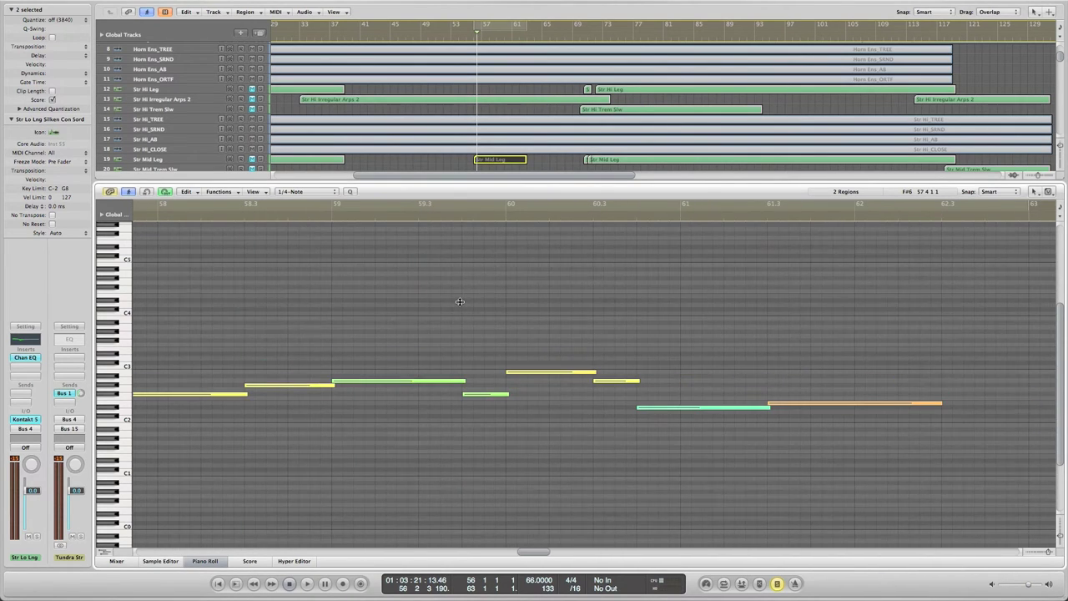
key(p)
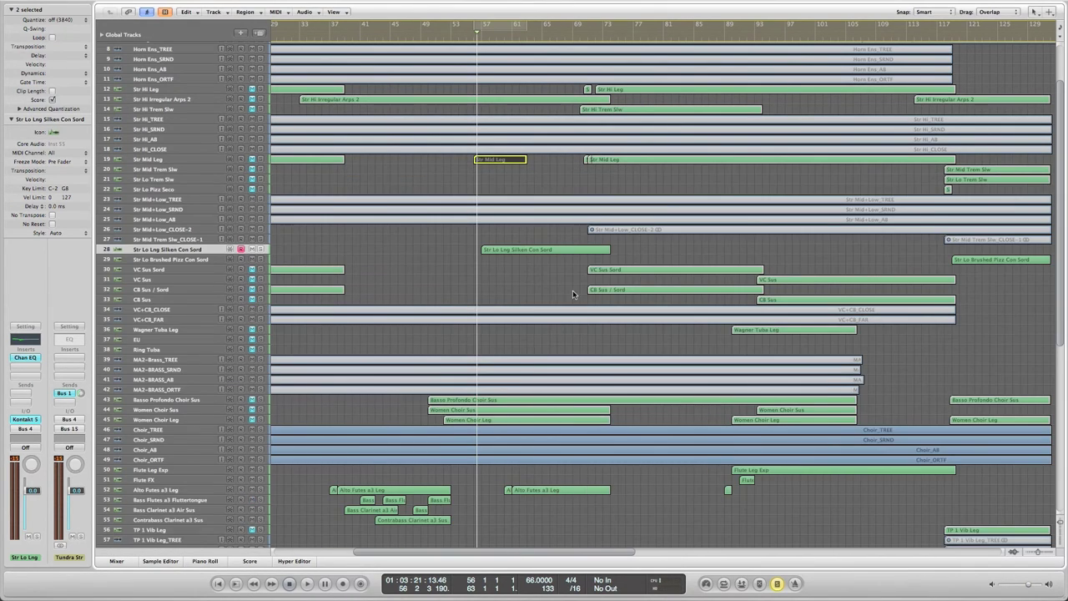
Select the Str Hi Irregular Arps 2 region that ends near bar 73 and look through the arrangement down to the harp and percussion tracks.
scroll(573, 290, up, 3)
scroll(573, 290, right, 5)
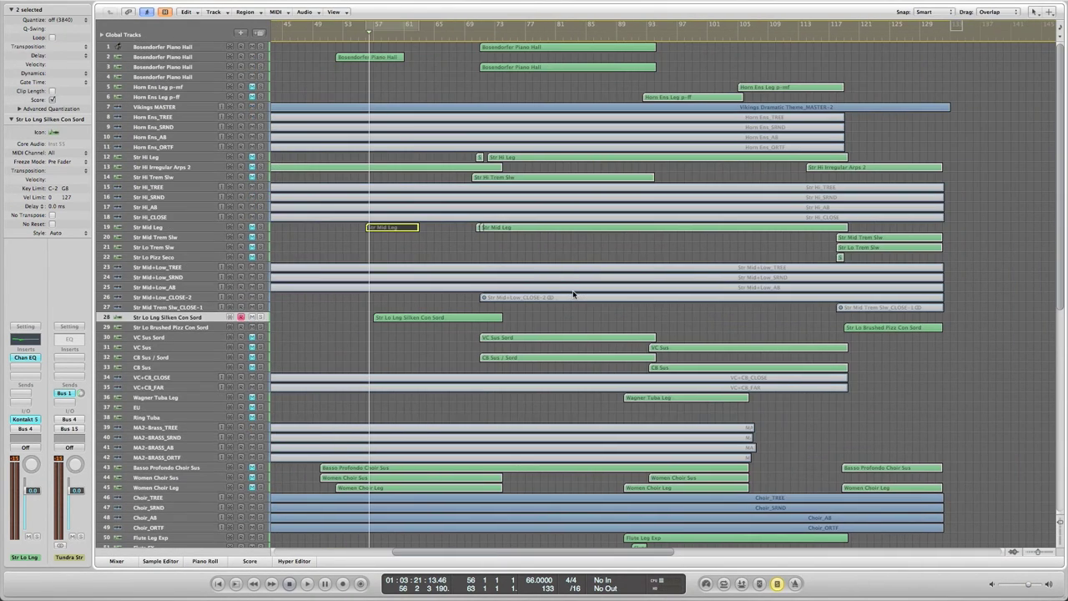
click(429, 165)
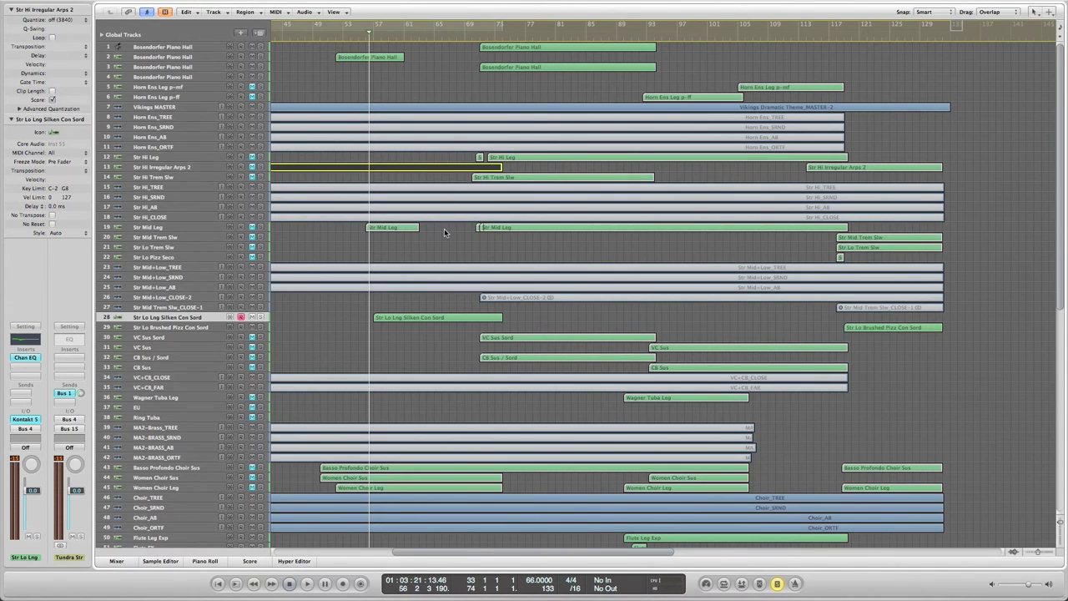
scroll(444, 229, left, 2)
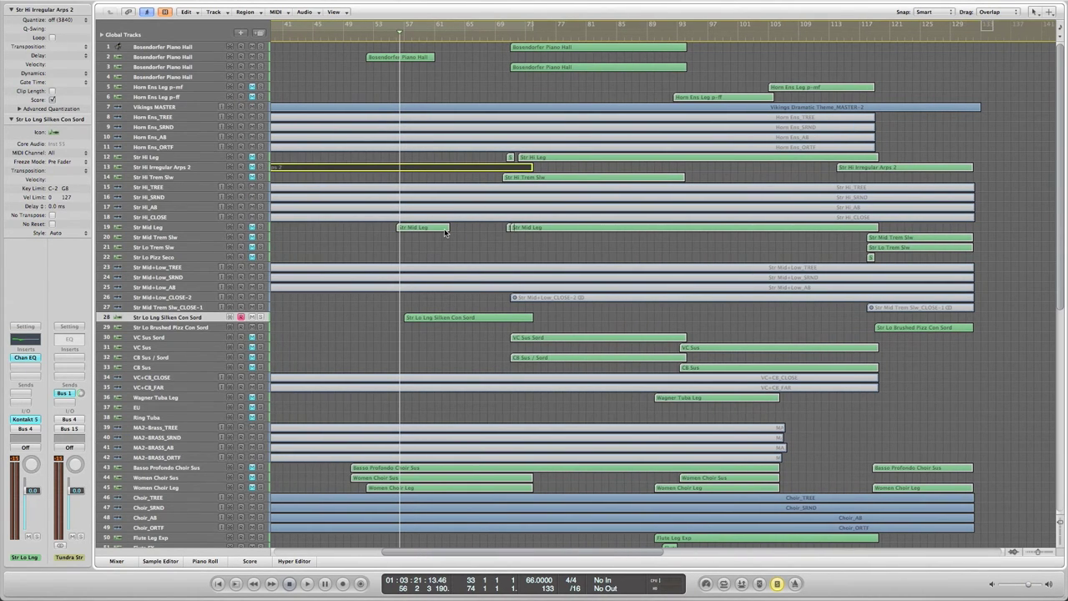
scroll(444, 233, down, 10)
scroll(444, 233, down, 2)
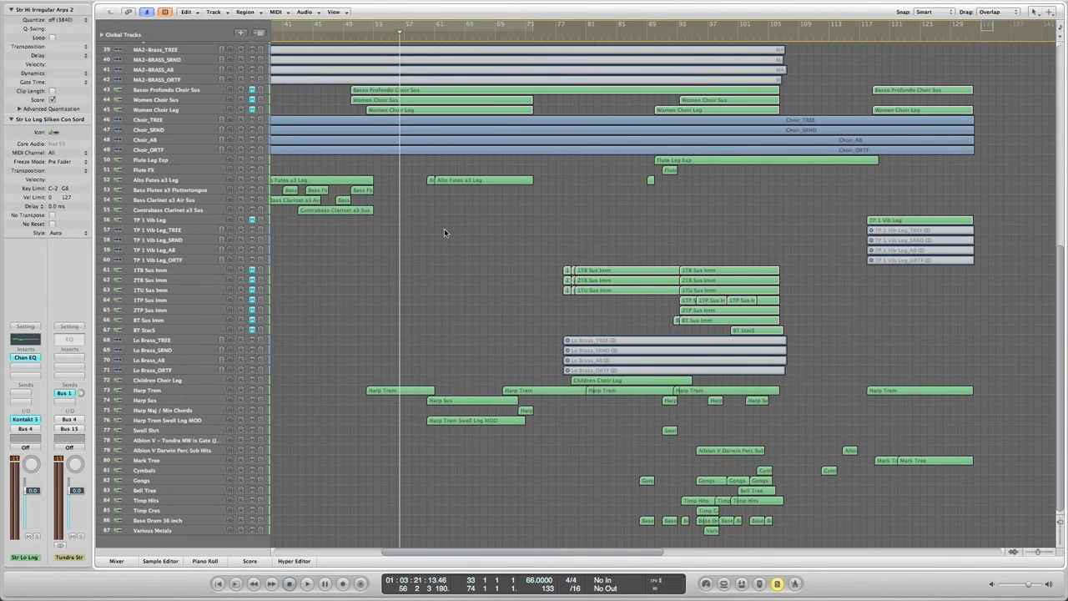
Select the Harp Sus track, enable its Kontakt 5 instrument and move the track selection down to Swell Shrt.
click(155, 401)
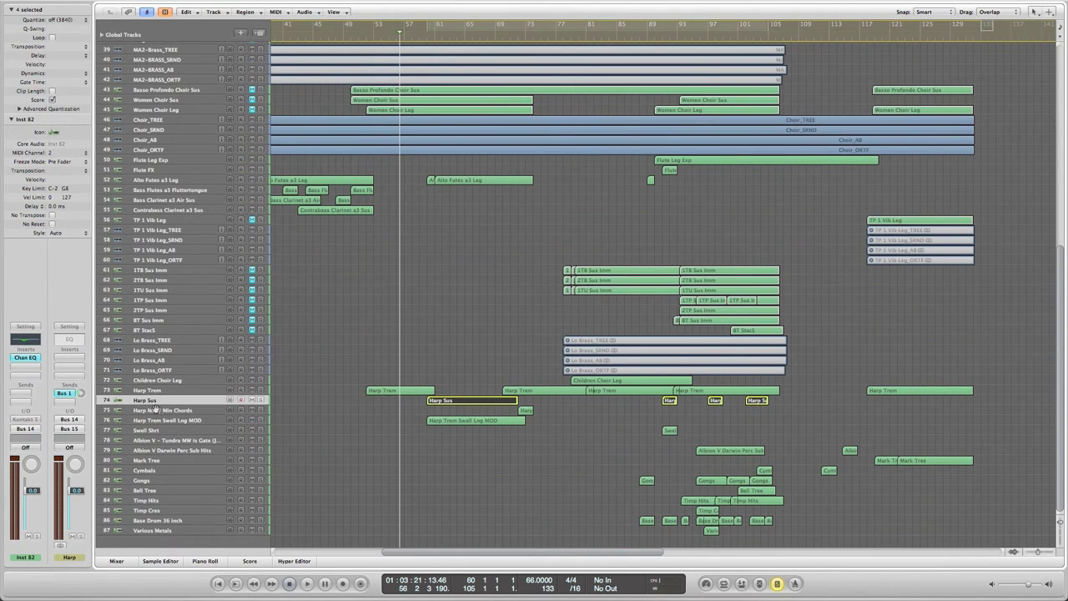
click(26, 419)
key(Down)
key(Down)
key(Down)
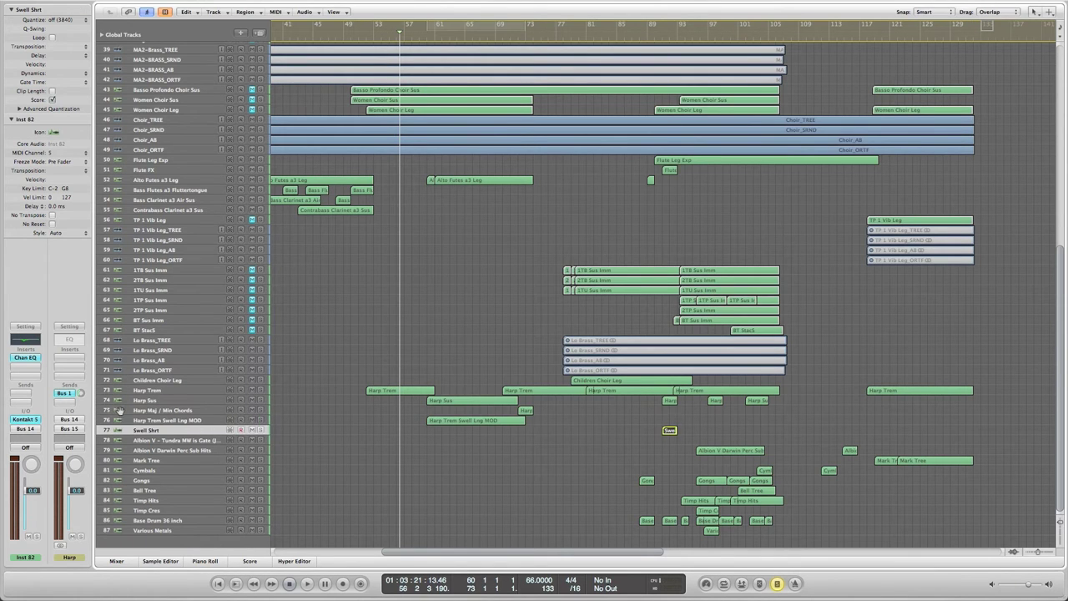
View the Harp Sus and Harp Trem Swell Lng MOD regions at bar 60 together in the Piano Roll.
shift+click(434, 420)
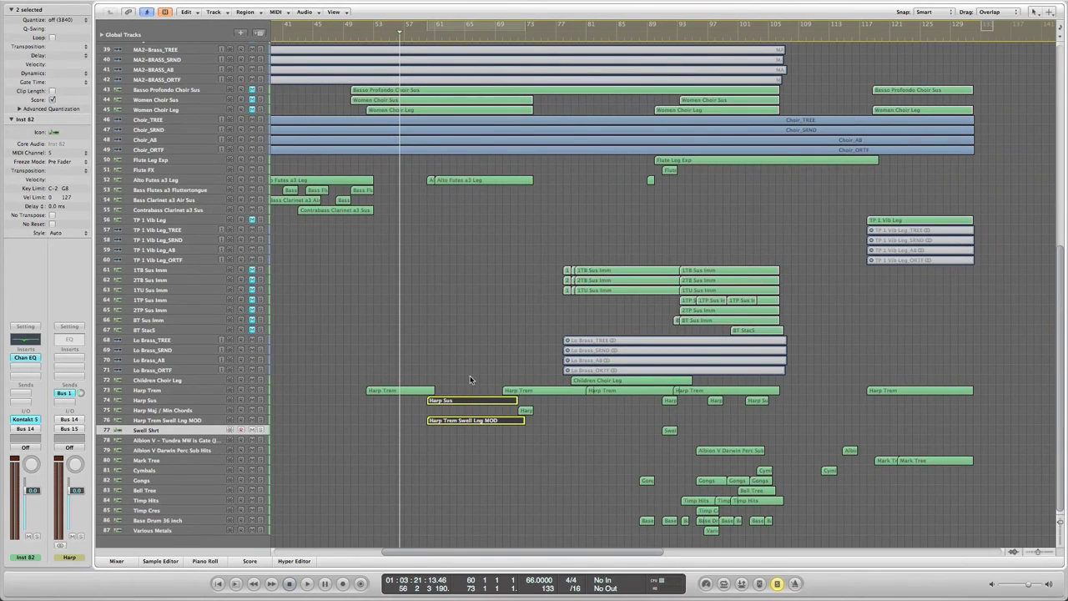
key(p)
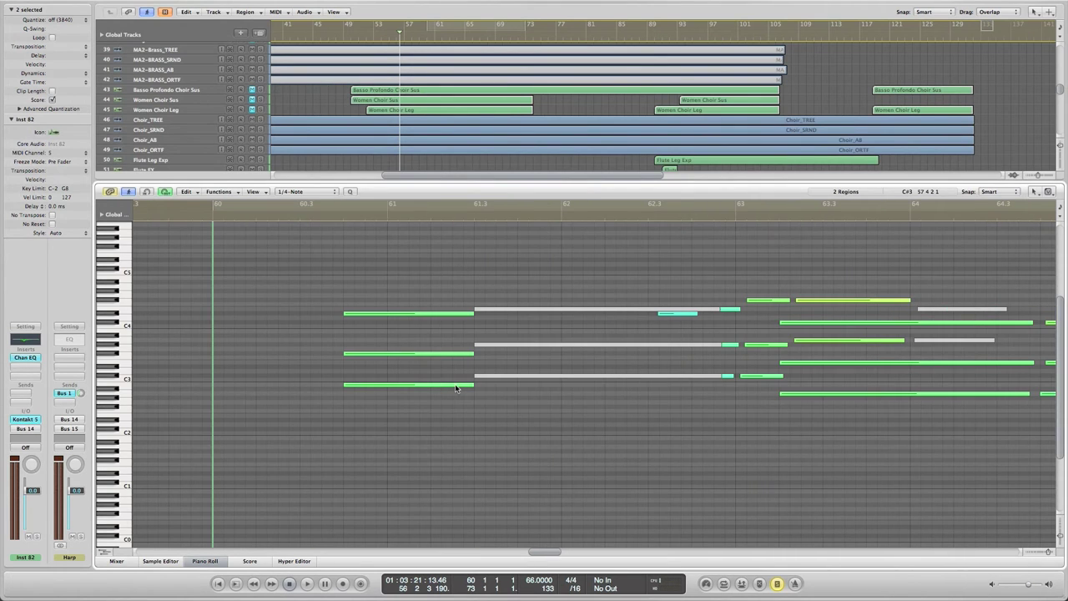
click(328, 215)
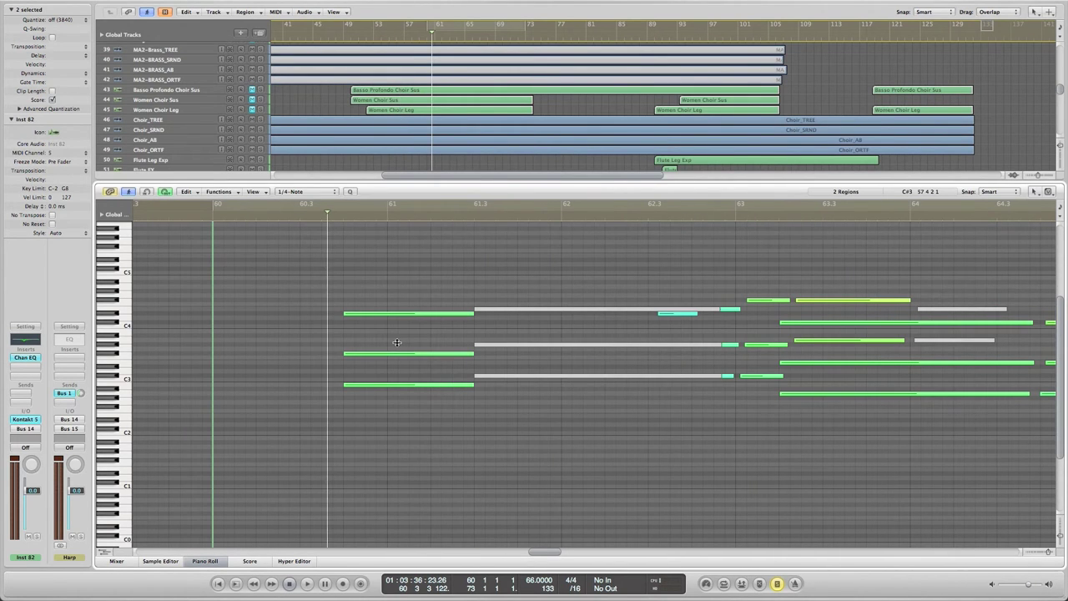
key(p)
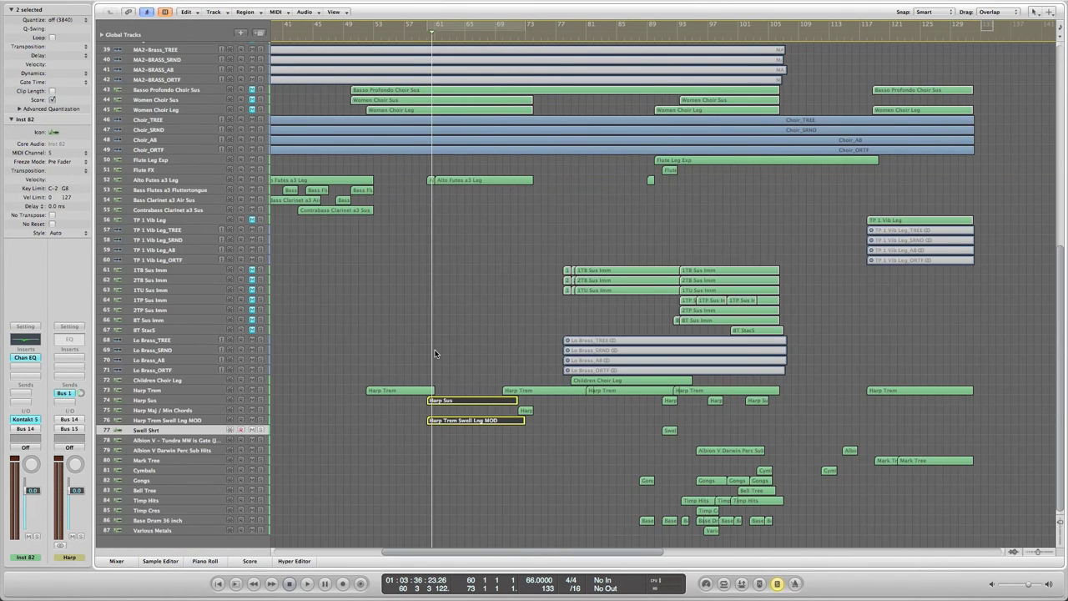
Reopen the two harp regions in the Piano Roll and play them in solo from bar 60.
double_click(490, 424)
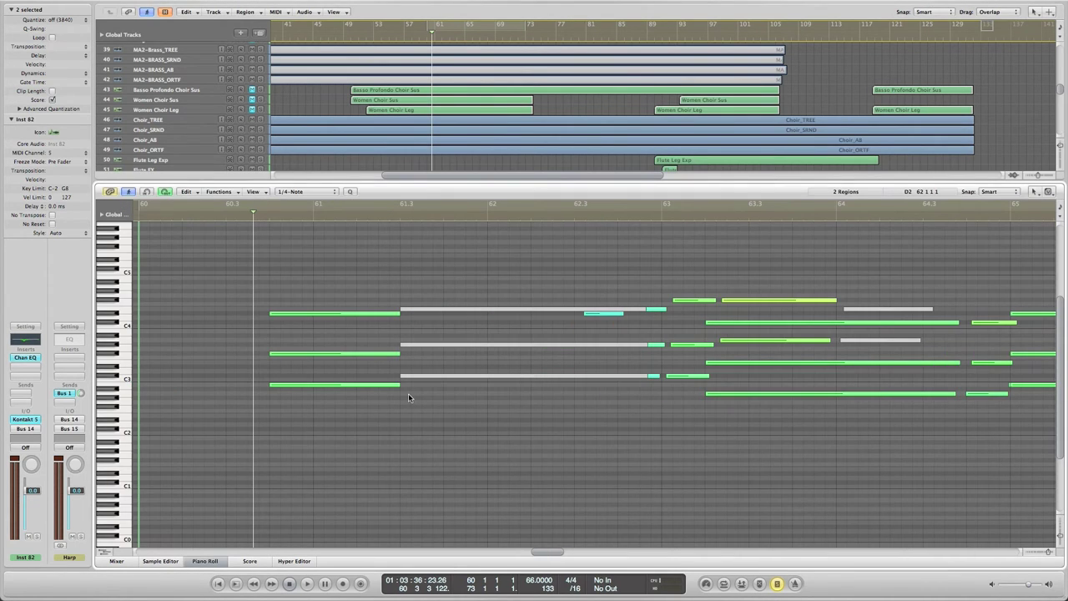
key(space)
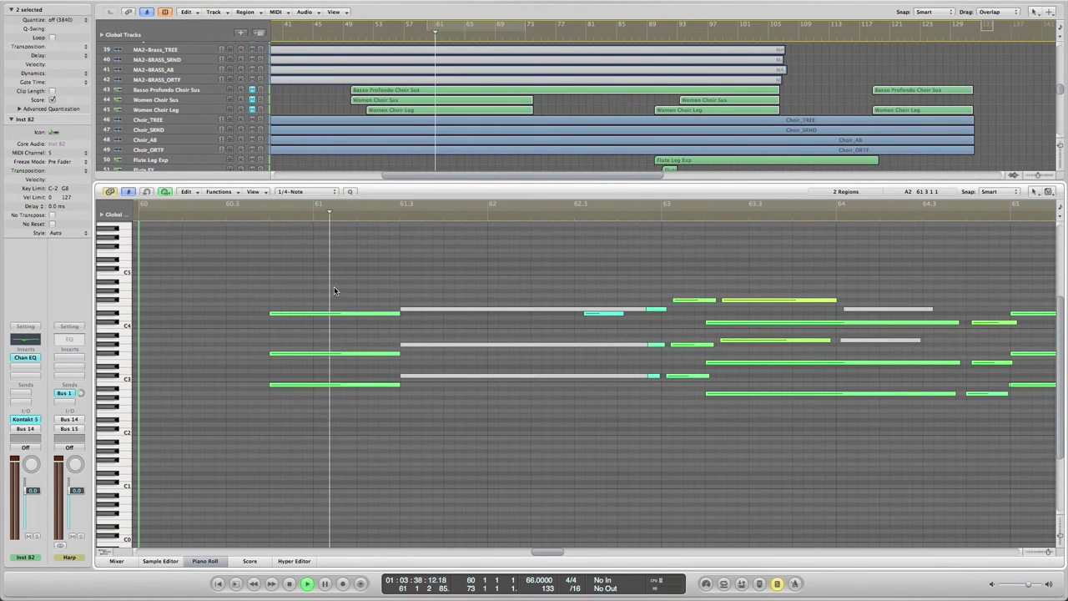
click(259, 217)
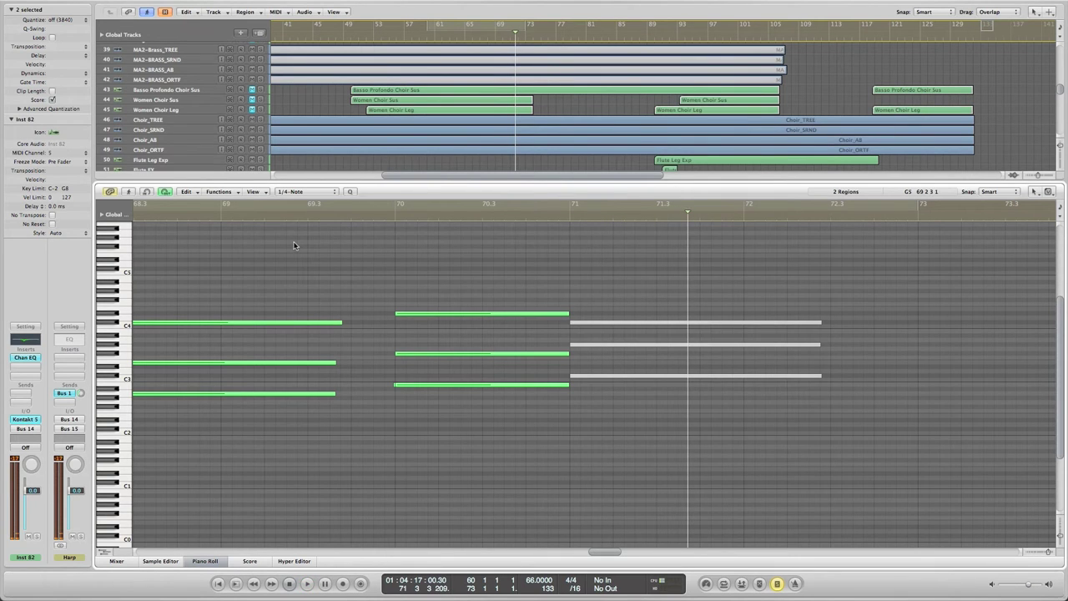
Close the Piano Roll and play the Vikings Dramatic Theme_MASTER-2 region in solo from bar 60.
key(p)
click(431, 40)
scroll(466, 152, up, 15)
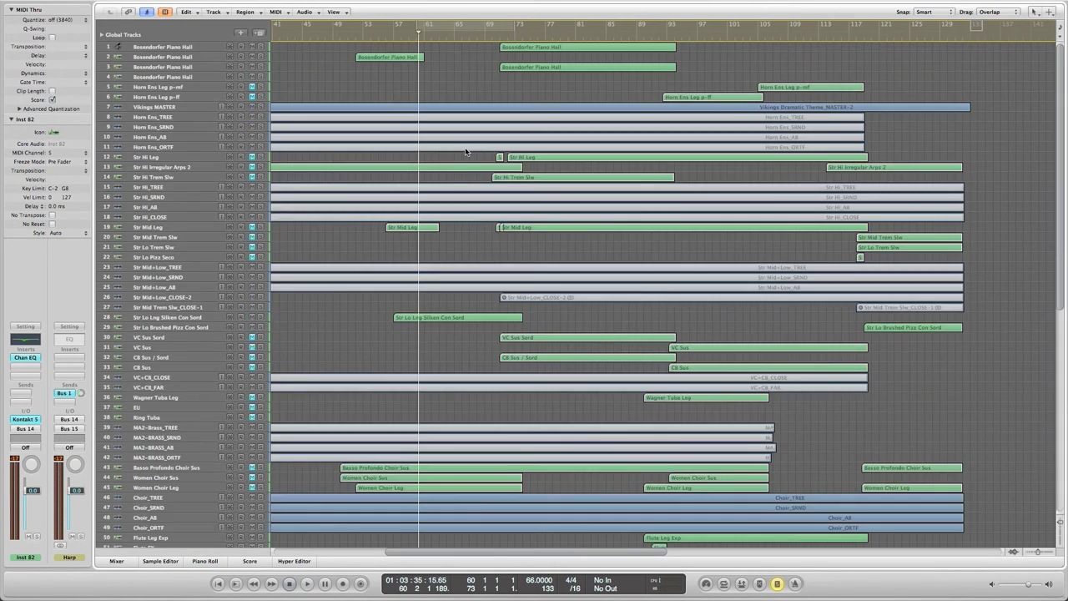
click(441, 107)
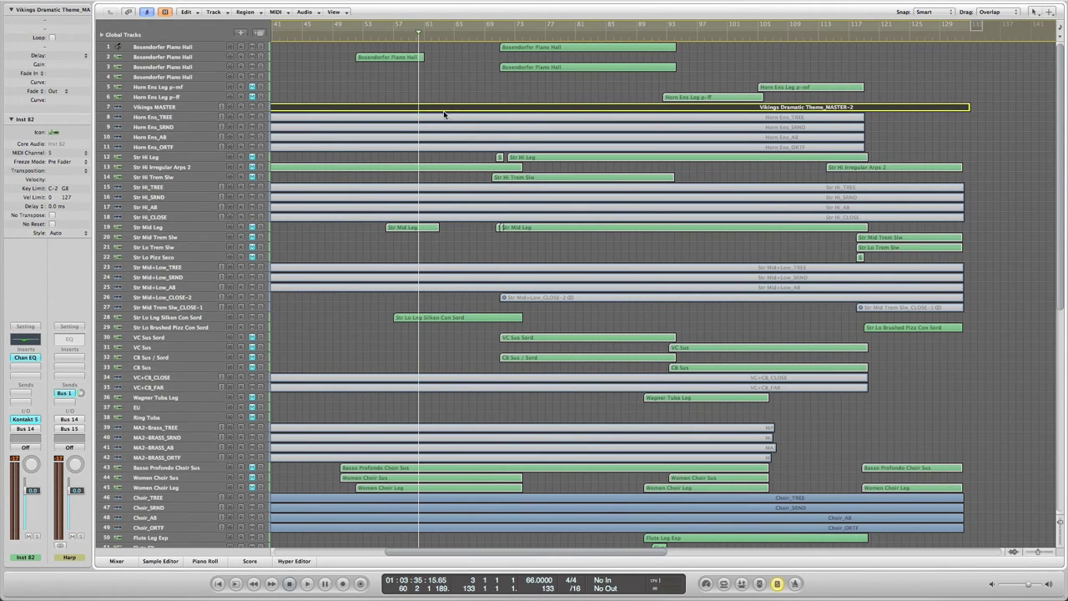
key(space)
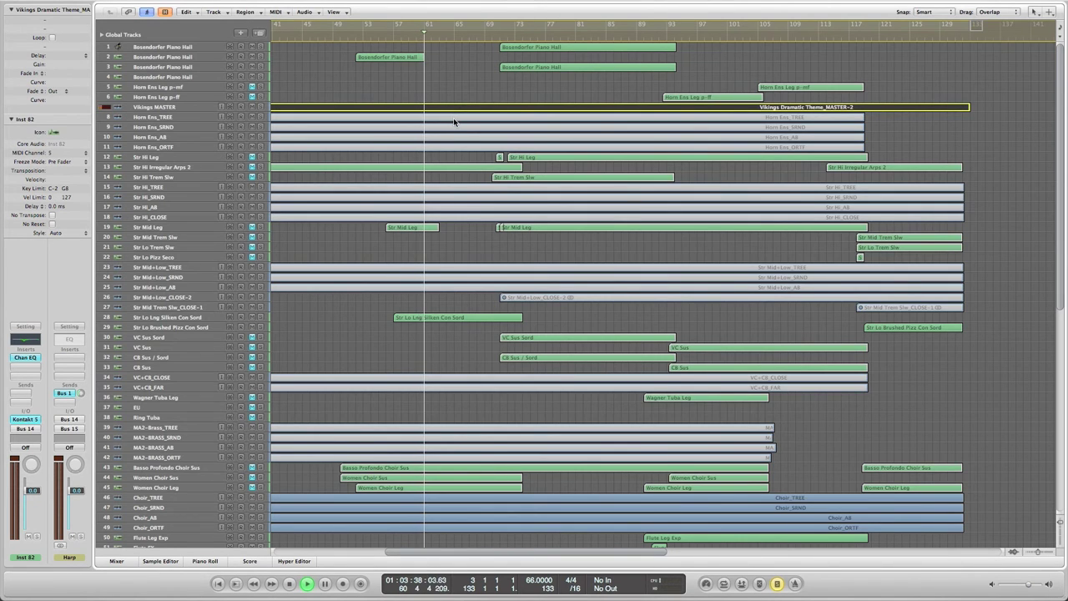
Look over the string, choir, woodwind, brass and harp tracks of the arrangement while the master mix plays.
scroll(453, 120, down, 10)
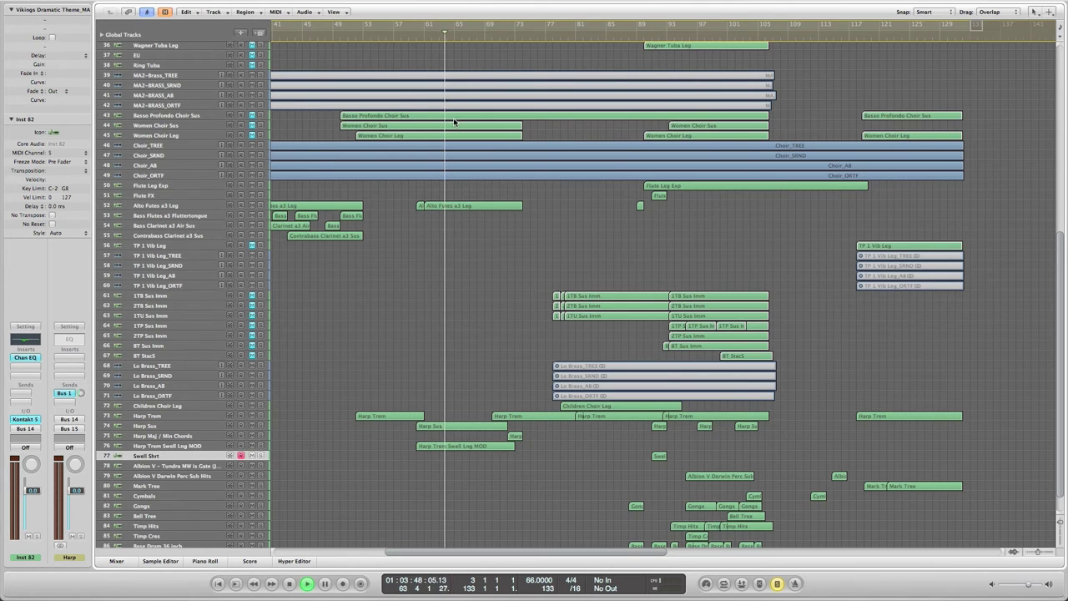
scroll(454, 123, up, 4)
scroll(454, 123, up, 10)
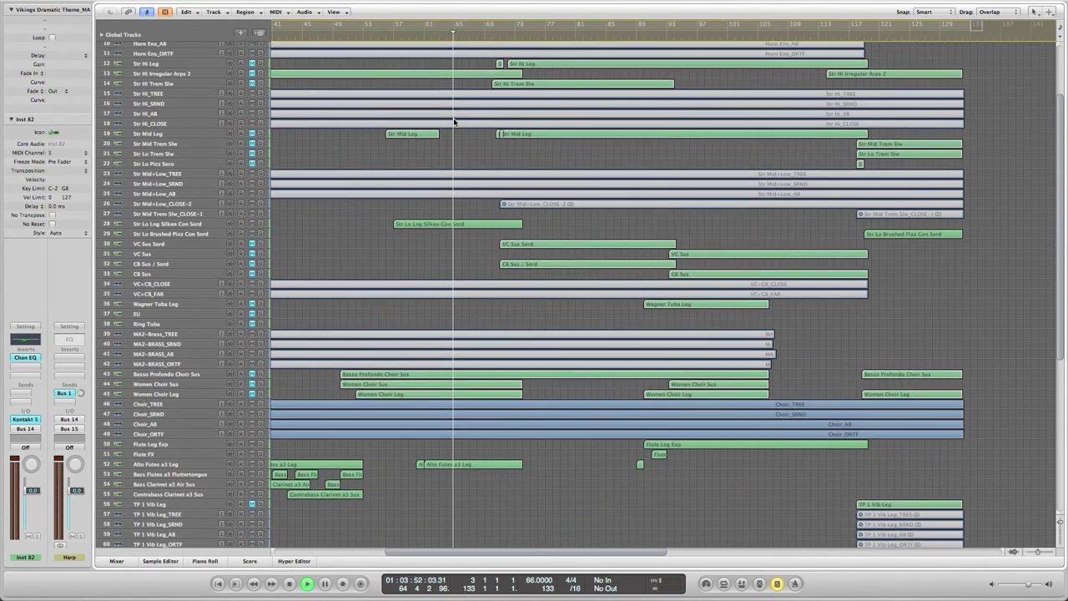
scroll(454, 123, up, 5)
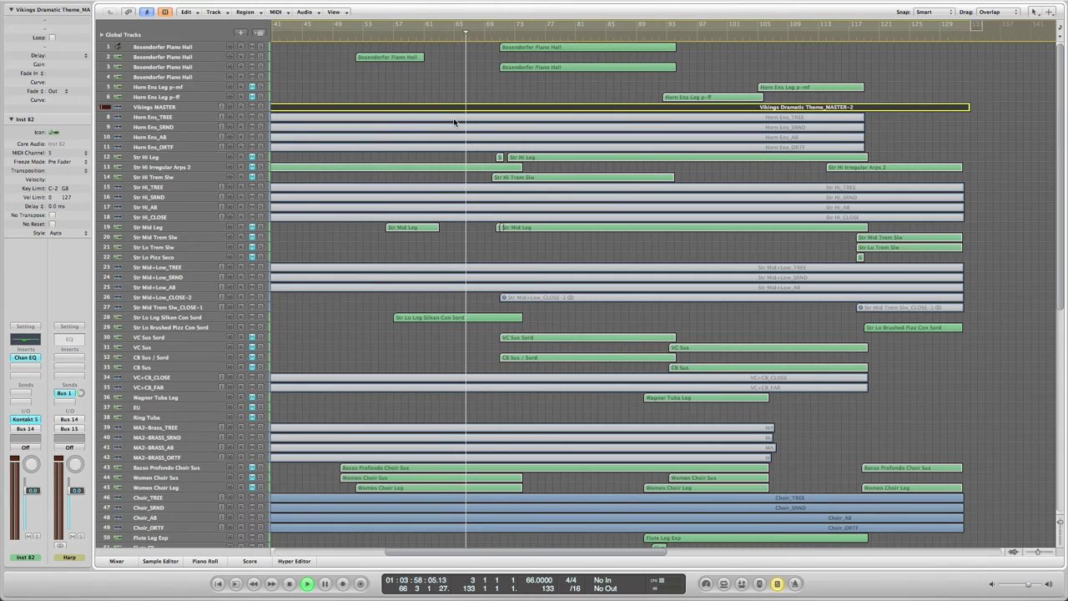
scroll(453, 122, down, 10)
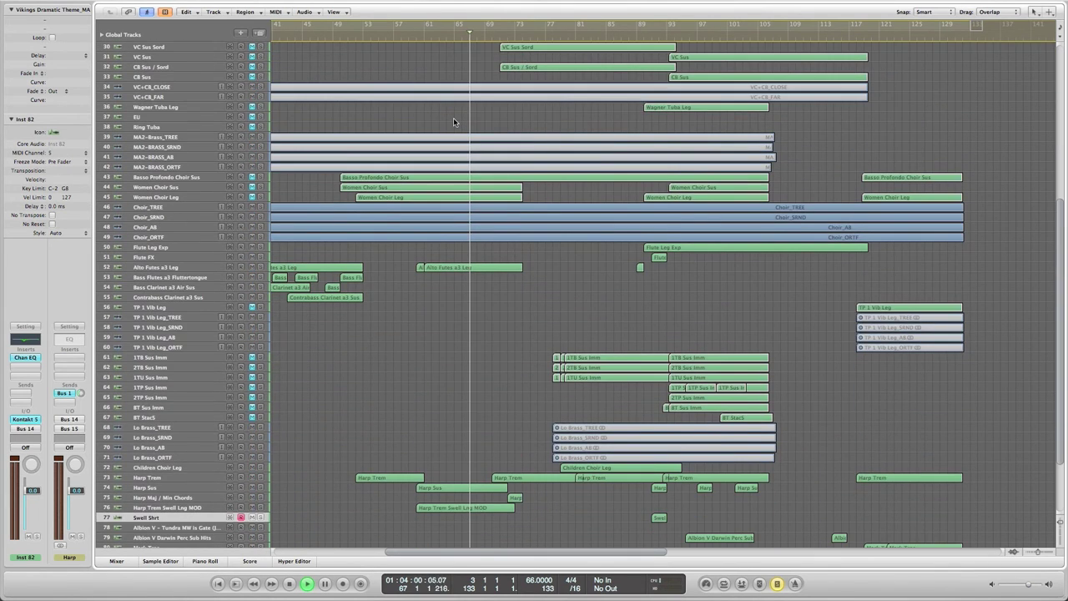
scroll(454, 121, down, 1)
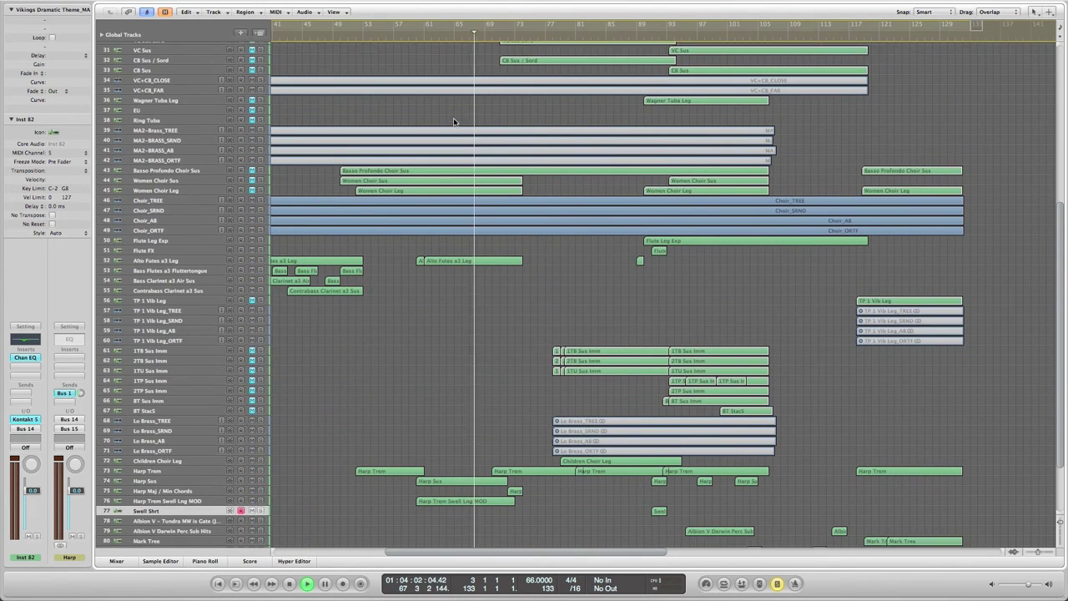
Stop the master mix playback around bar 72 and clear the region selection.
scroll(453, 122, down, 3)
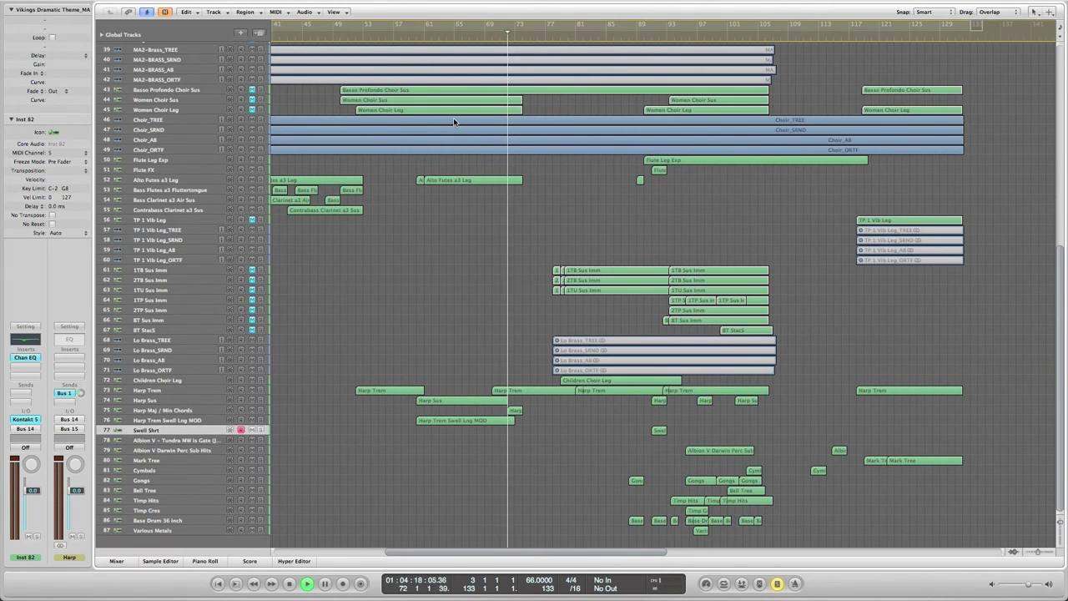
key(space)
click(458, 120)
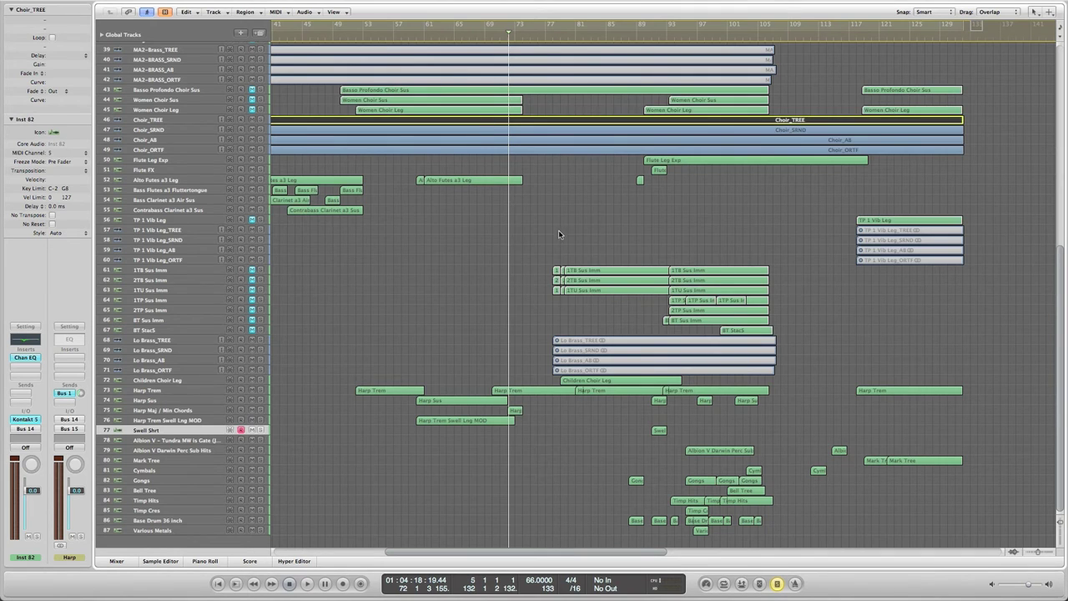
scroll(558, 235, up, 10)
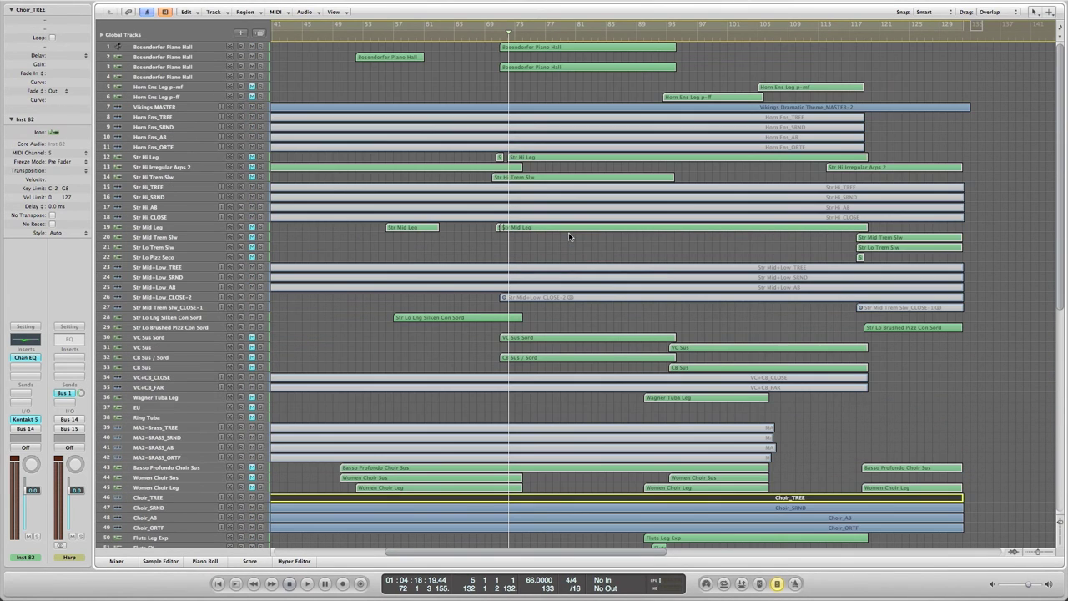
click(563, 251)
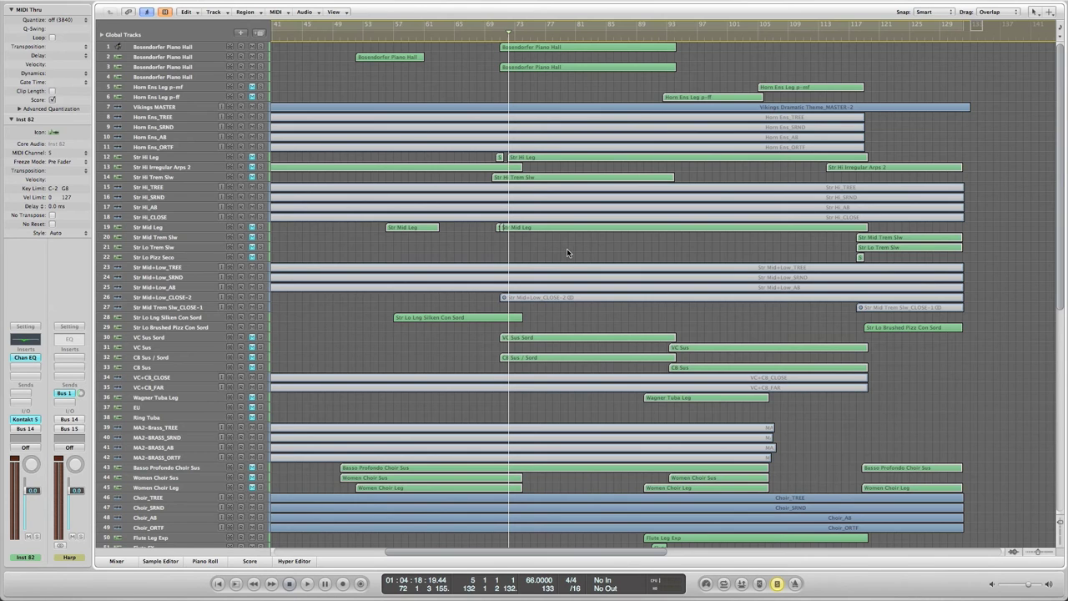
Return to the opening bars of the arrangement and place the playhead at bar 44.
scroll(426, 219, left, 5)
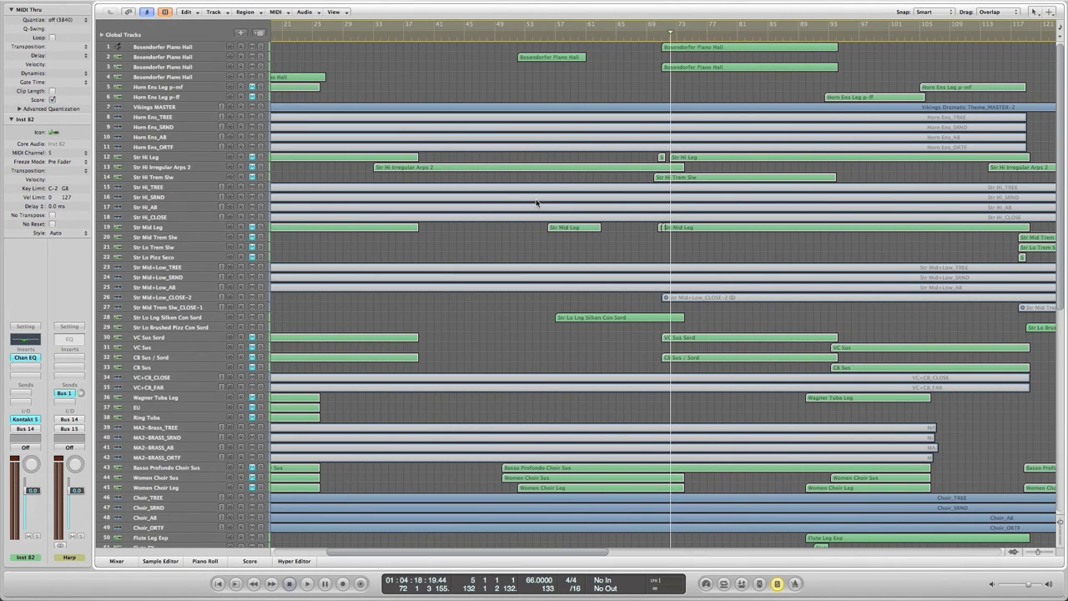
scroll(530, 204, down, 8)
scroll(530, 204, left, 5)
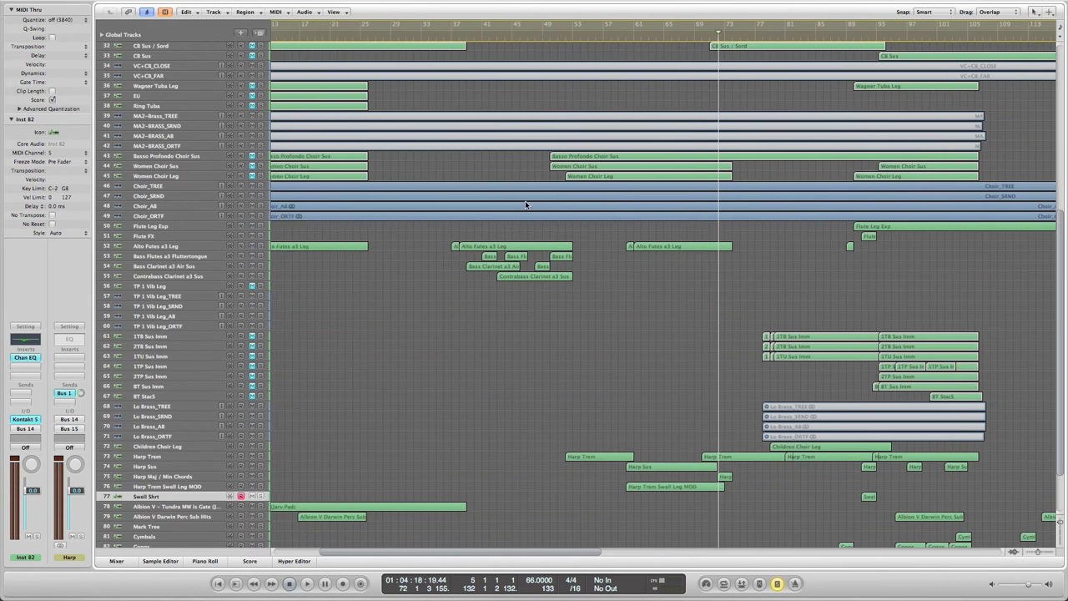
scroll(525, 204, up, 8)
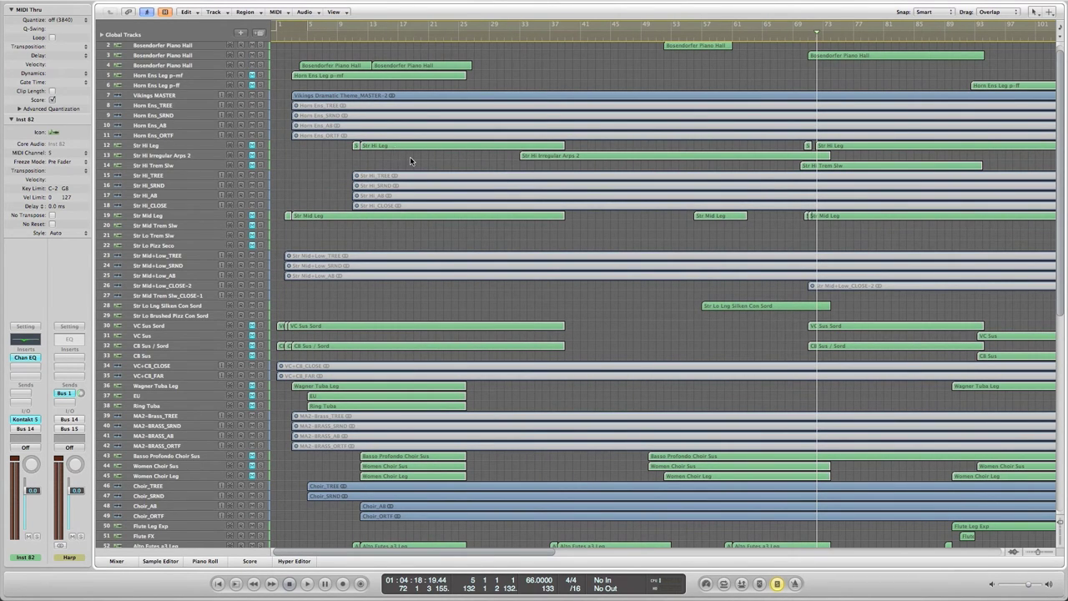
click(605, 38)
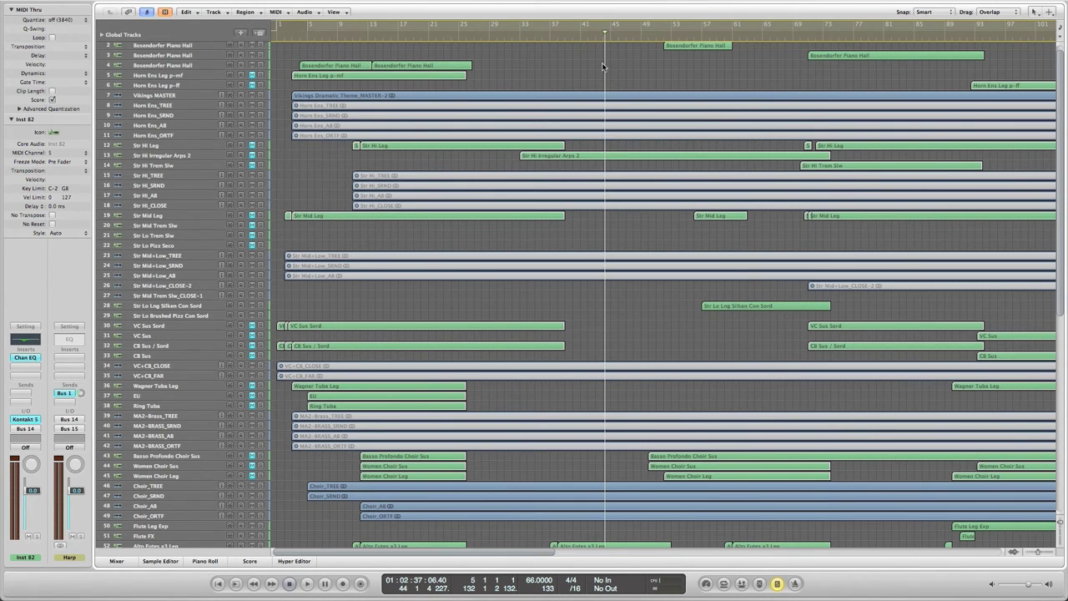
Step the playhead back bar by bar to bar 36, with the string, choir and woodwind tracks in view.
scroll(603, 67, down, 4)
key(comma)
key(comma)
key(comma)
key(comma)
key(comma)
key(comma)
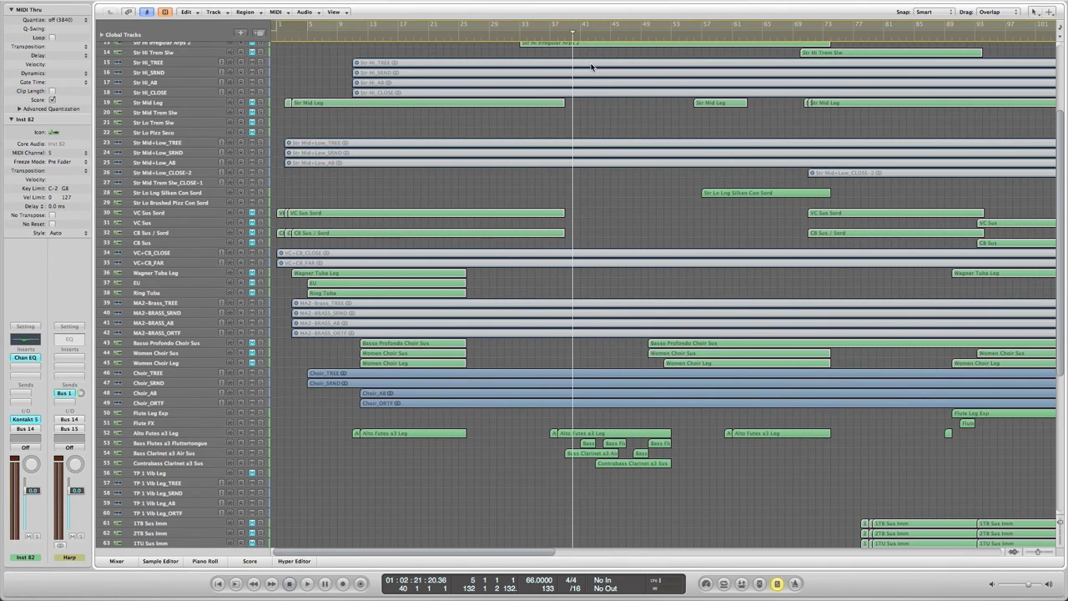
key(comma)
key(comma)
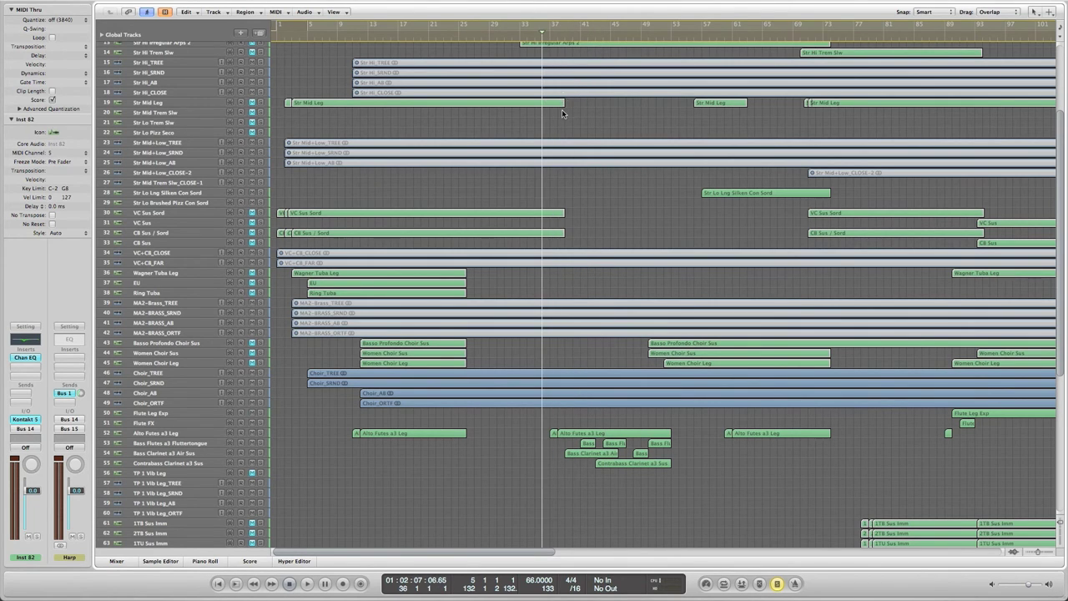
Point out the early sections by placing the playhead in turn at bars 16, 14, 25 and 36.
scroll(562, 109, up, 4)
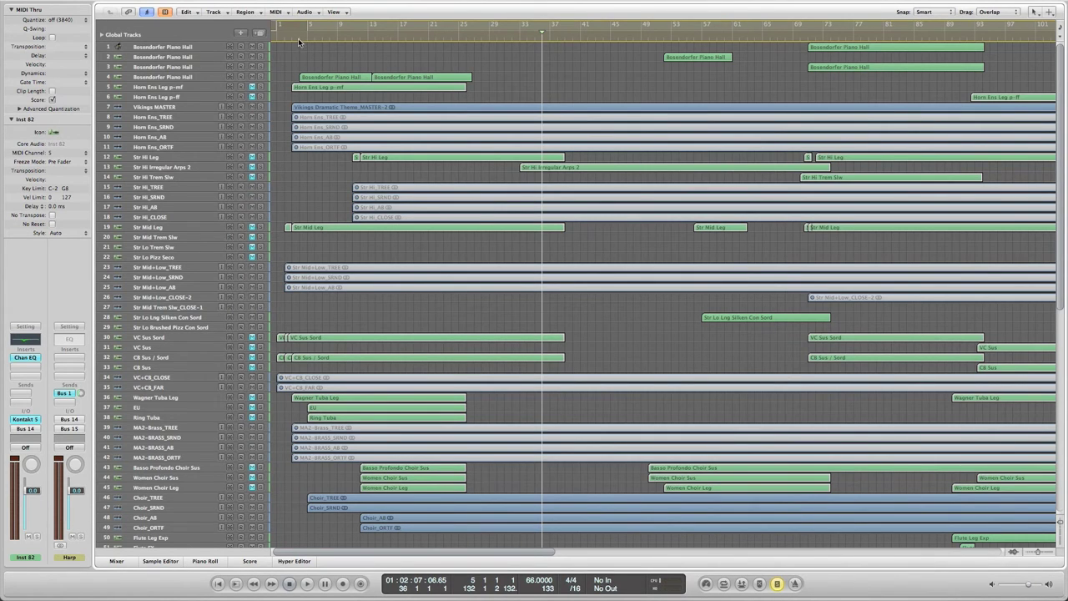
click(541, 42)
click(541, 42)
click(393, 37)
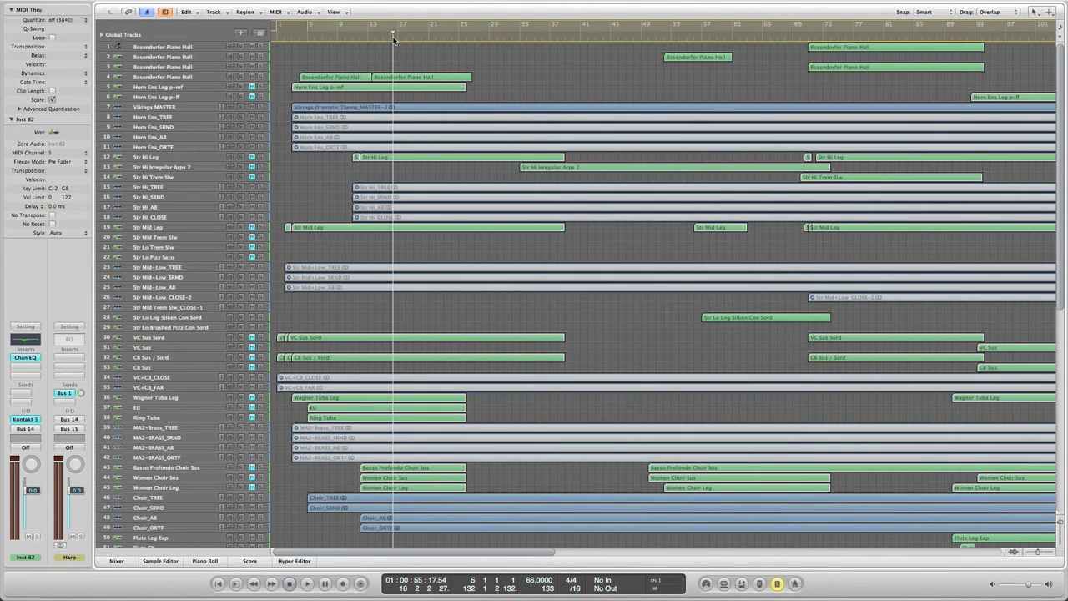
drag(393, 38, 375, 37)
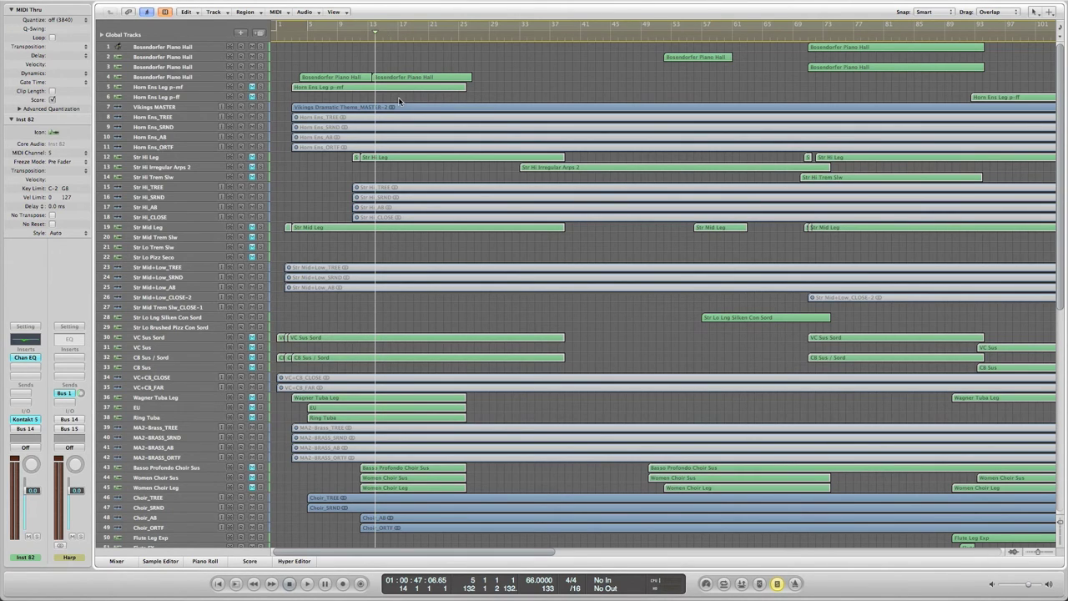
click(454, 35)
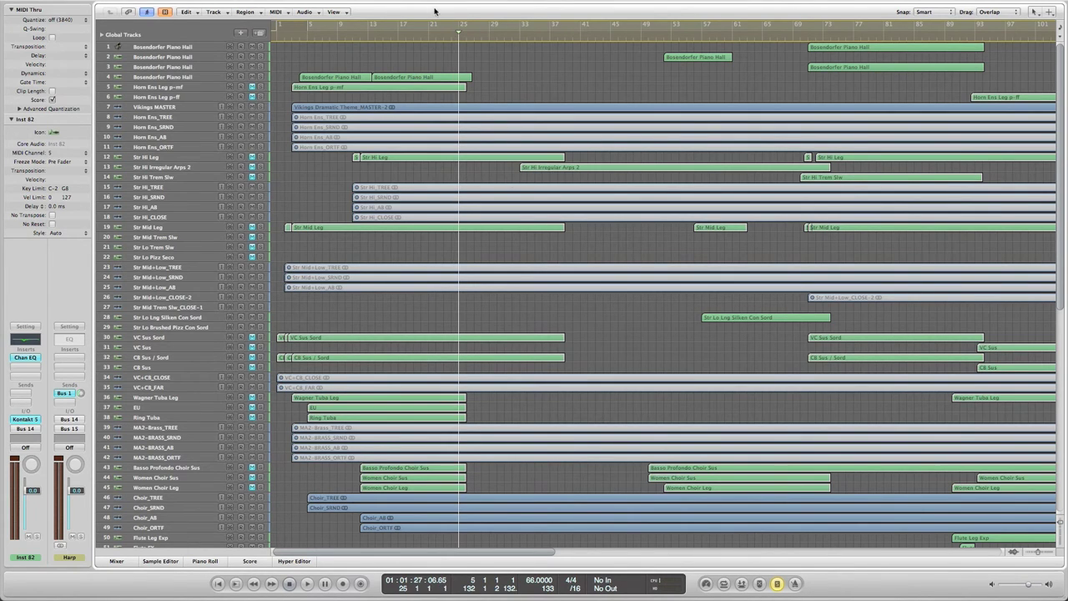
click(550, 36)
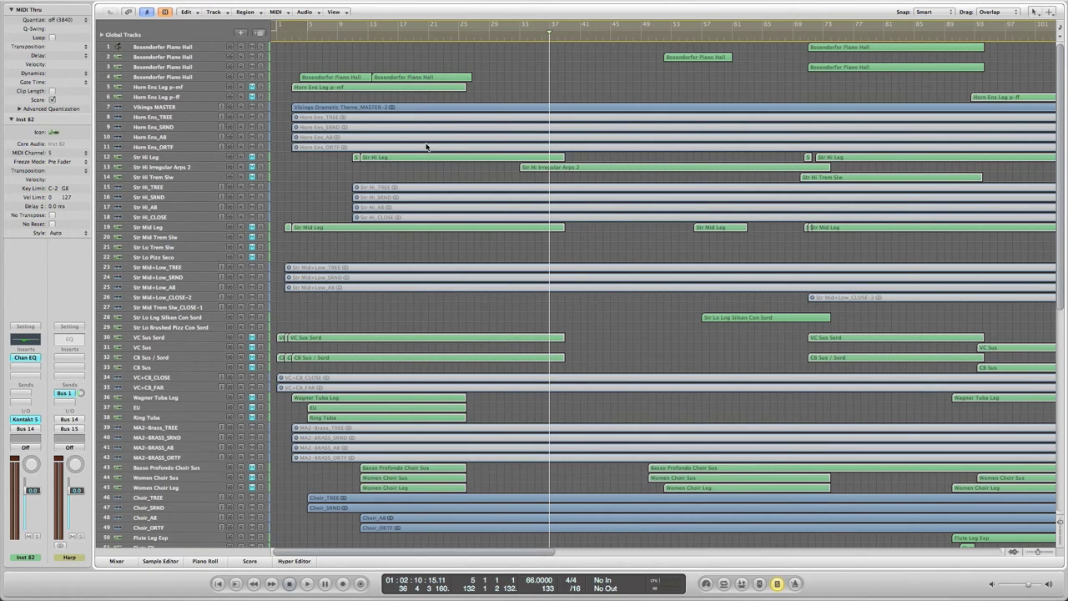
Place the playhead at bar 49, where the choir regions re-enter, and show the global tracks.
scroll(426, 147, right, 5)
click(574, 33)
key(g)
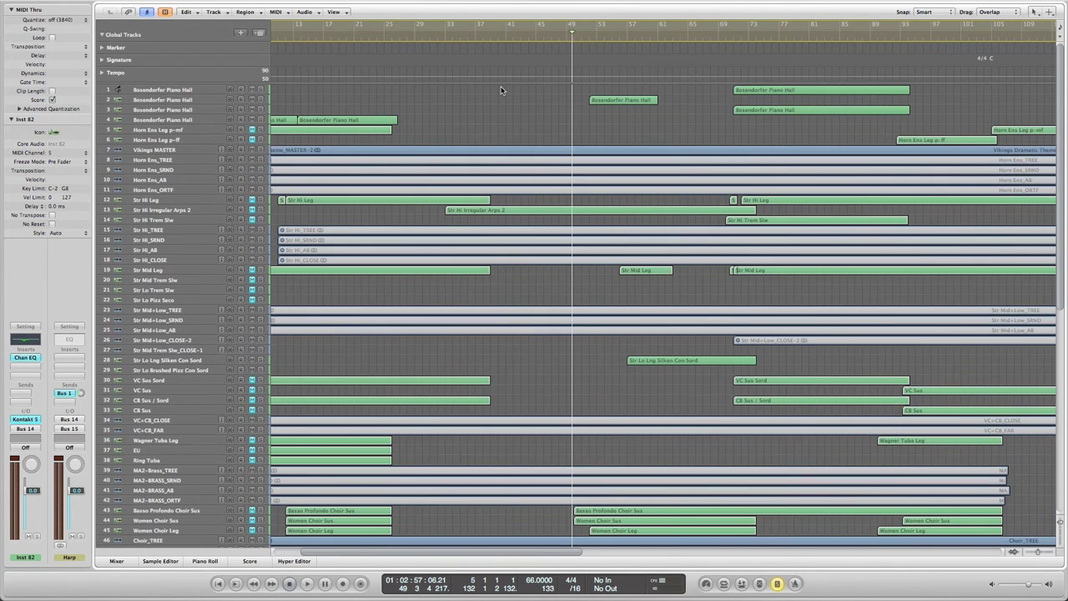
Look over the whole timeline, hide the global tracks and place the playhead at bar 61.
scroll(501, 86, left, 4)
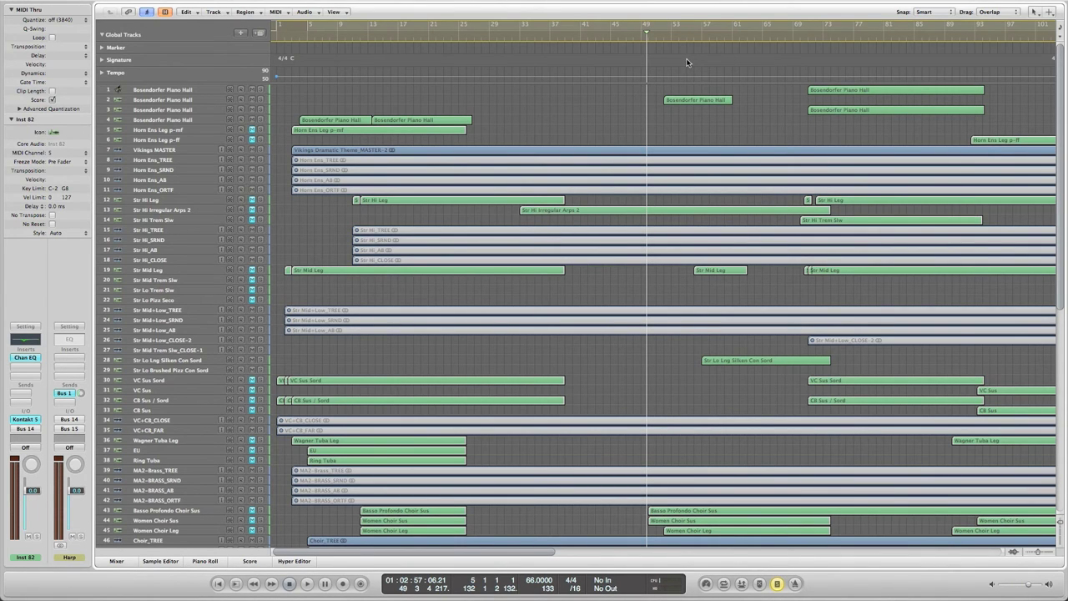
scroll(676, 105, right, 10)
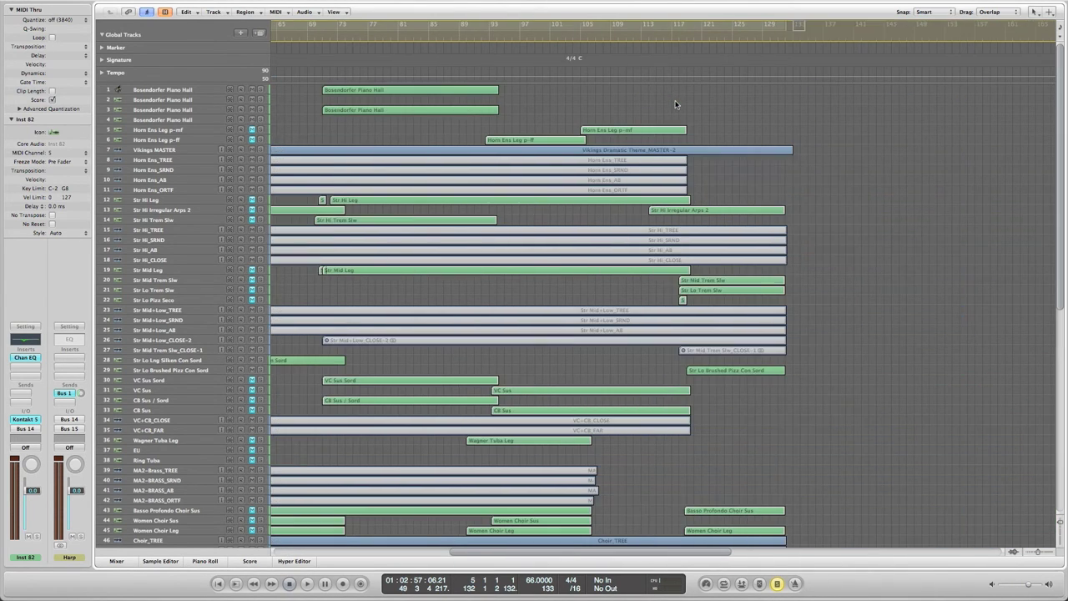
scroll(677, 104, left, 10)
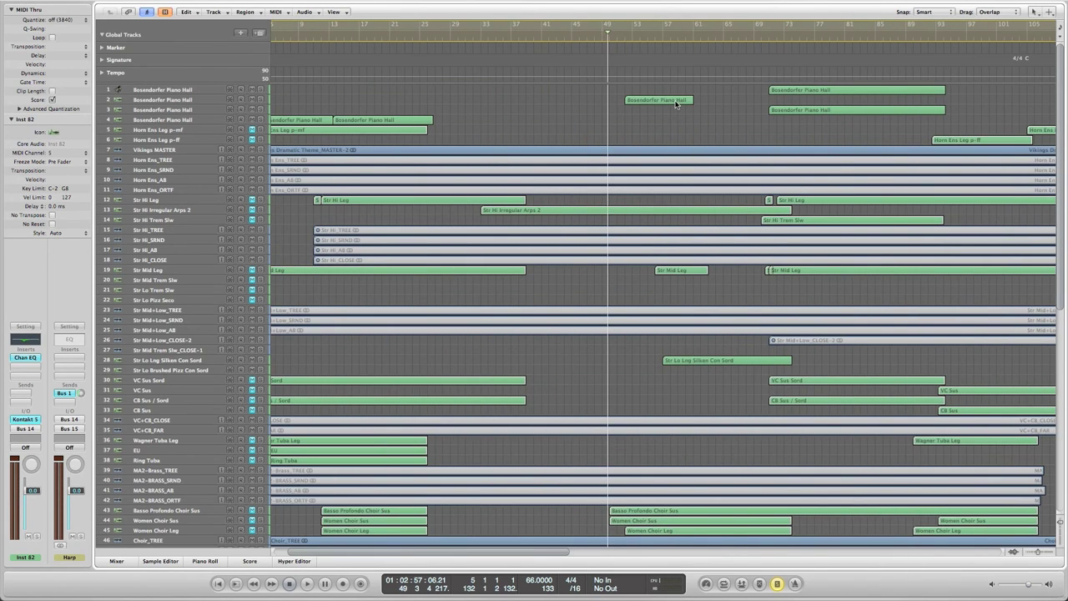
scroll(676, 105, right, 4)
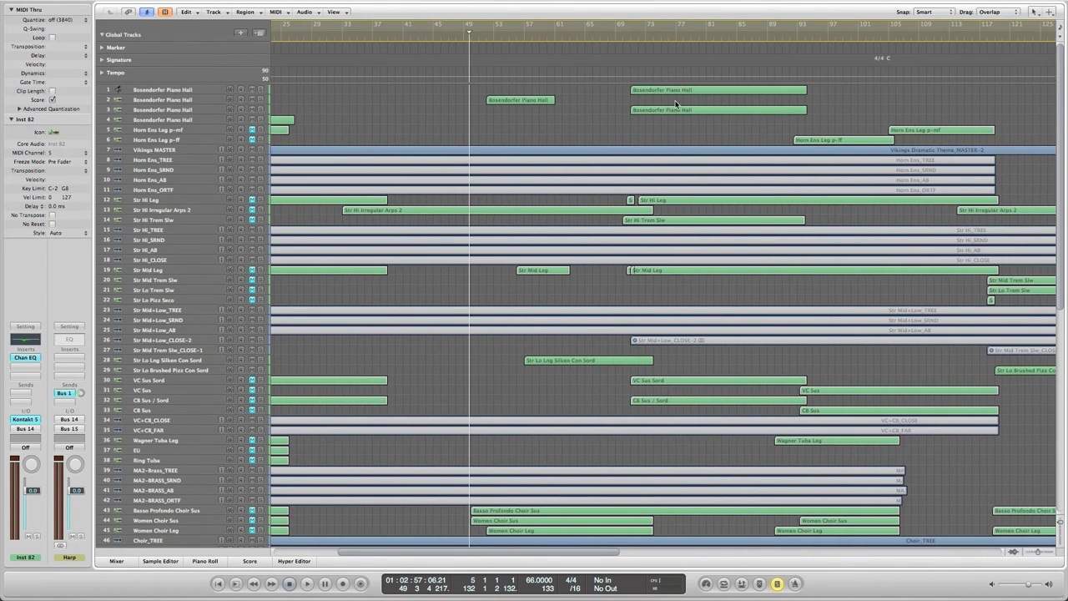
scroll(676, 104, down, 2)
click(557, 33)
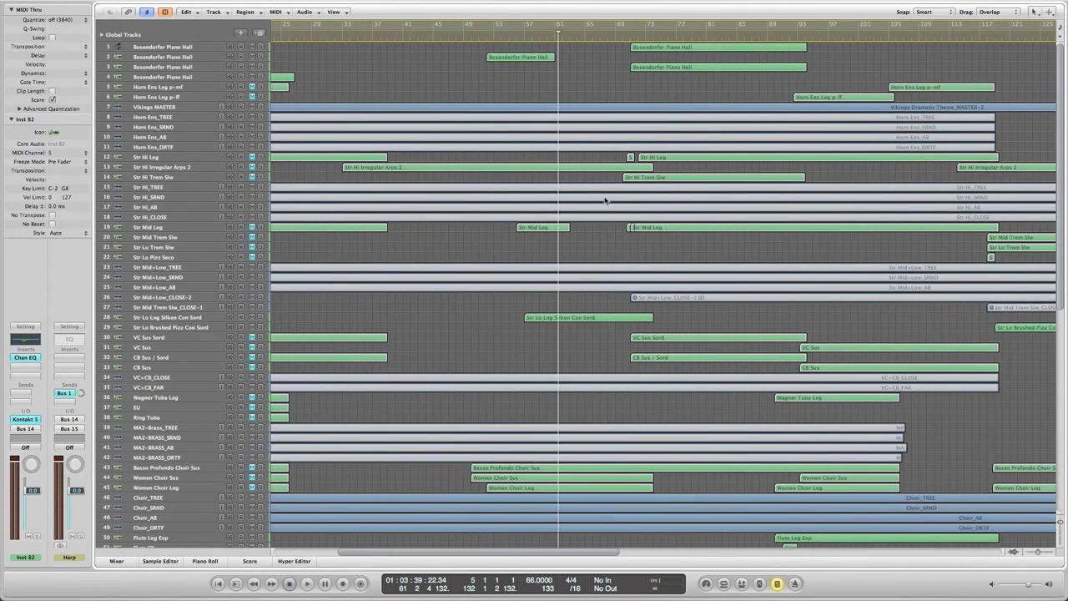
Review the choir, woodwind, brass and harp tracks and place the playhead at bar 44 over the bass flute and clarinet regions.
scroll(606, 197, right, 3)
scroll(606, 187, down, 12)
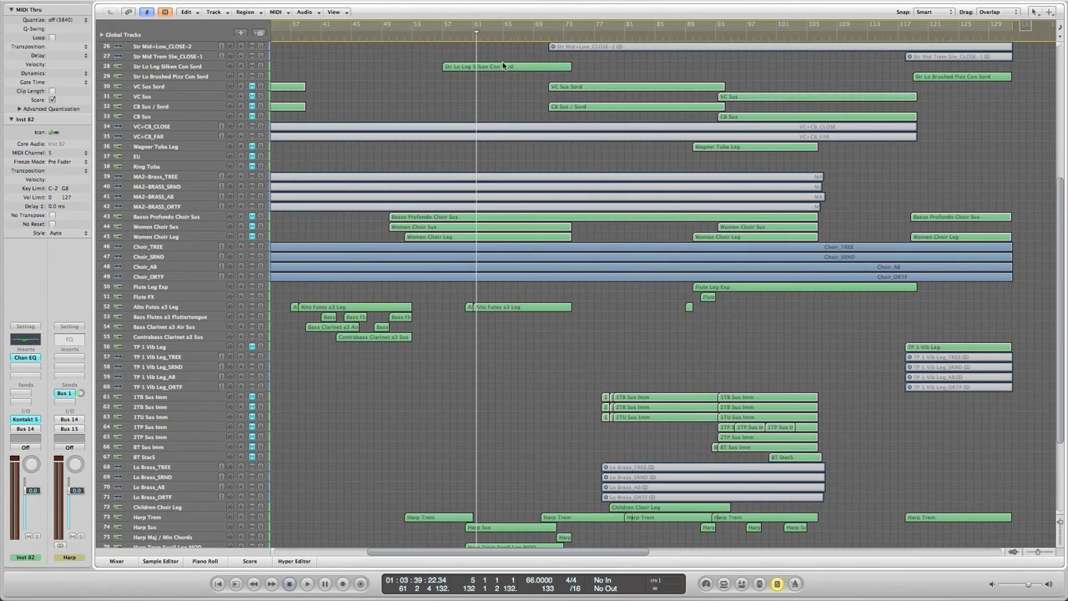
scroll(499, 69, left, 8)
scroll(496, 71, up, 10)
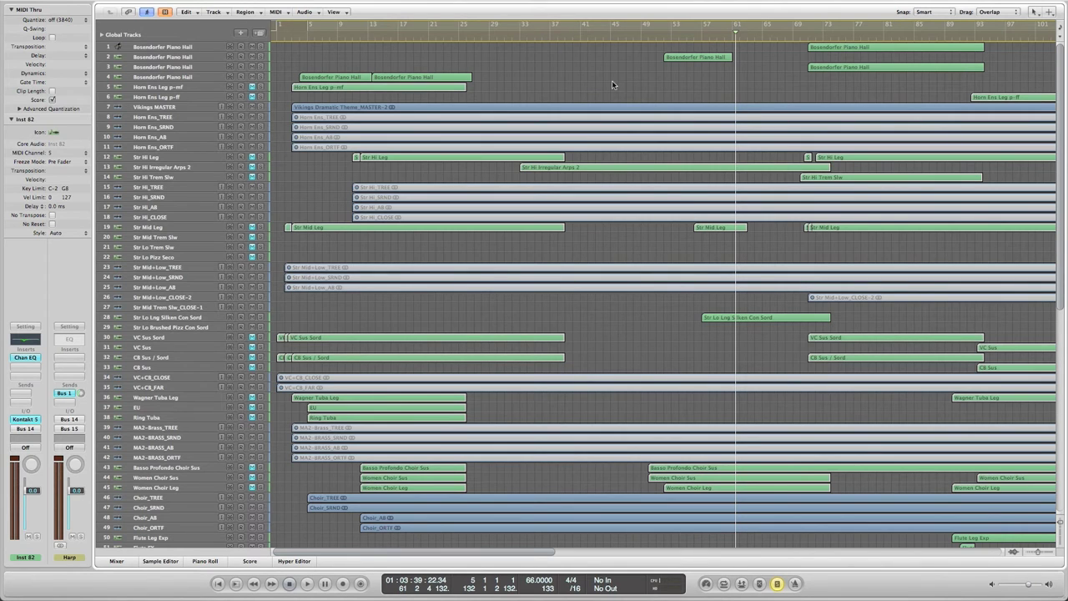
scroll(620, 81, right, 5)
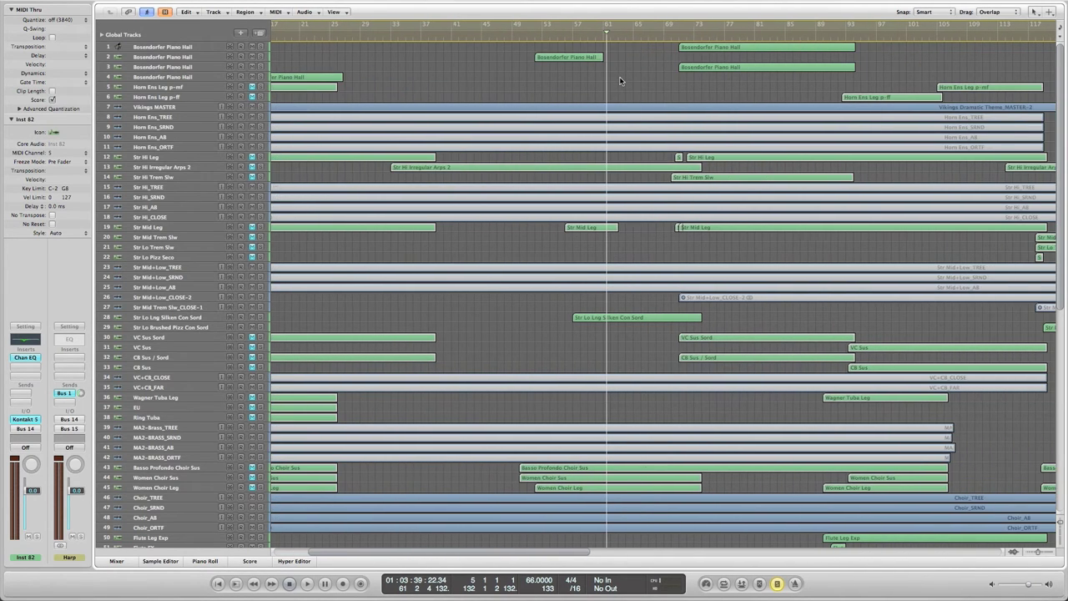
scroll(608, 82, down, 10)
click(475, 36)
scroll(468, 197, up, 1)
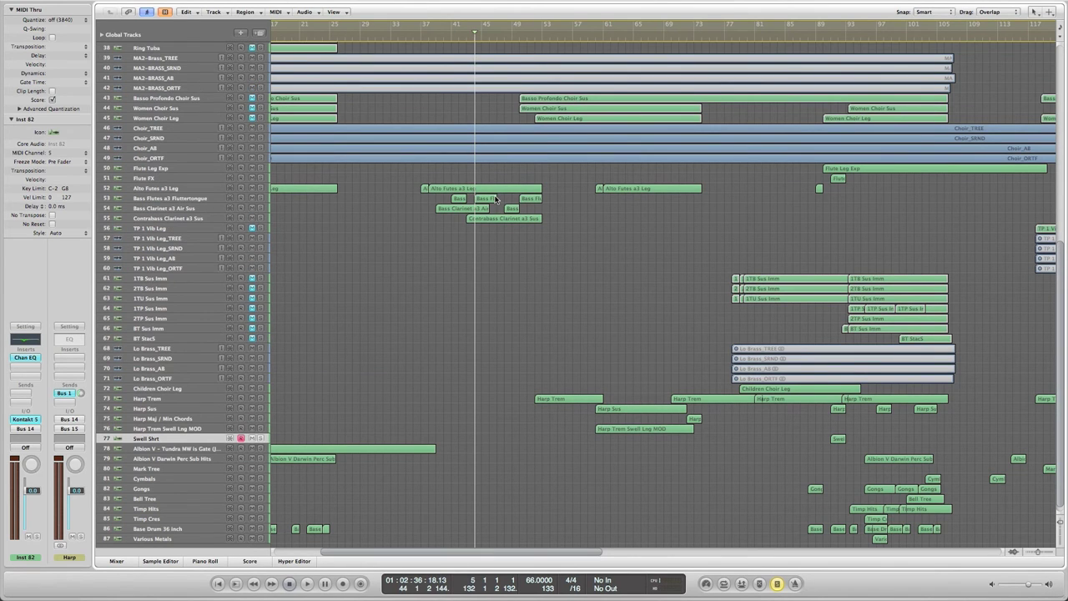
Compare the string tracks with the tracks below and place the playhead at bar 73.
scroll(496, 198, up, 10)
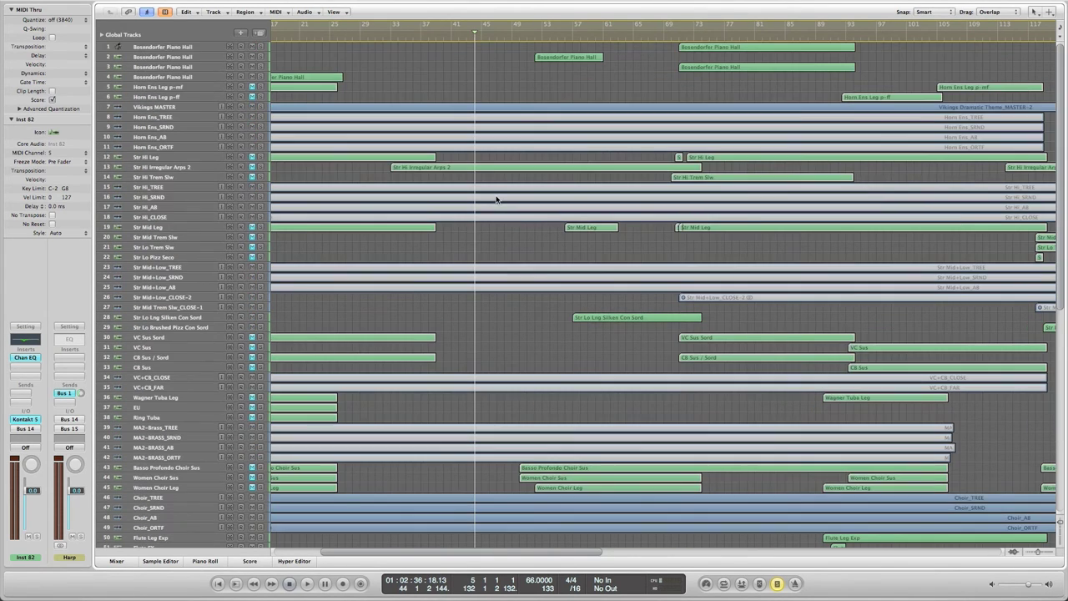
scroll(496, 199, down, 8)
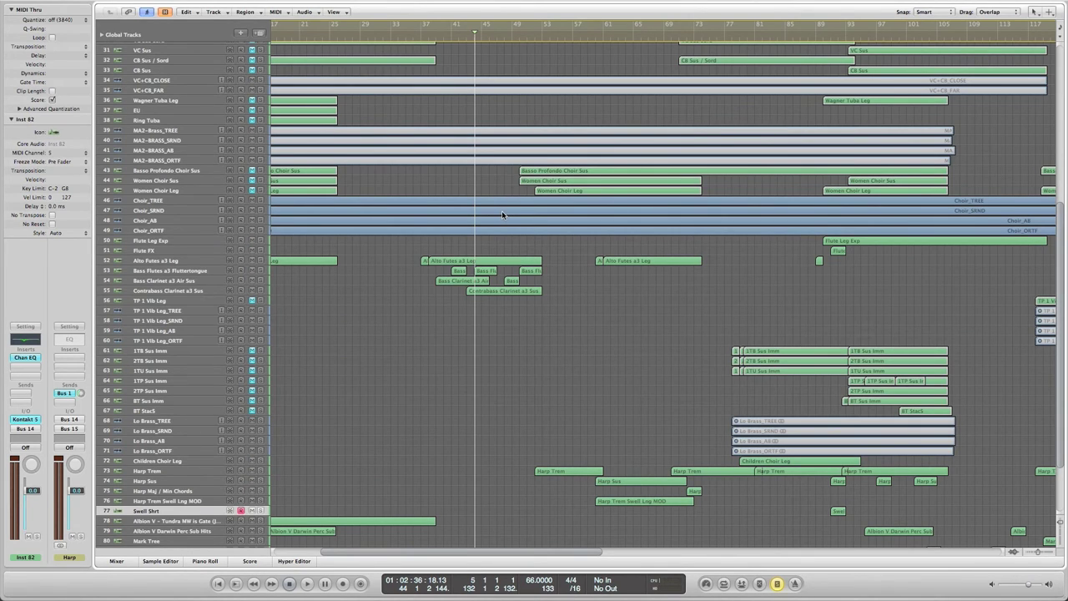
scroll(502, 214, right, 5)
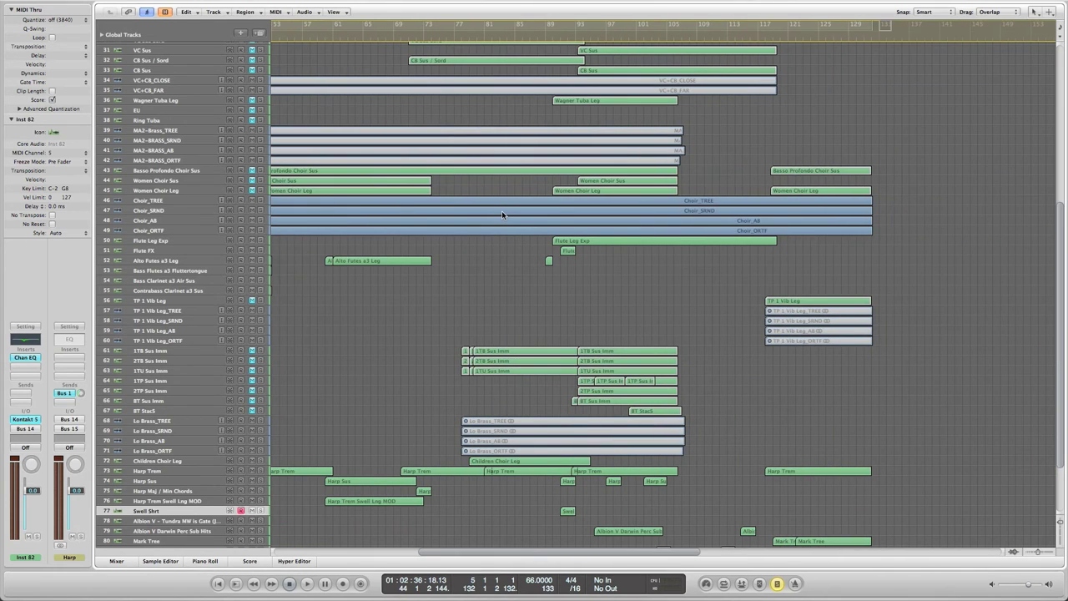
click(427, 30)
scroll(458, 90, up, 8)
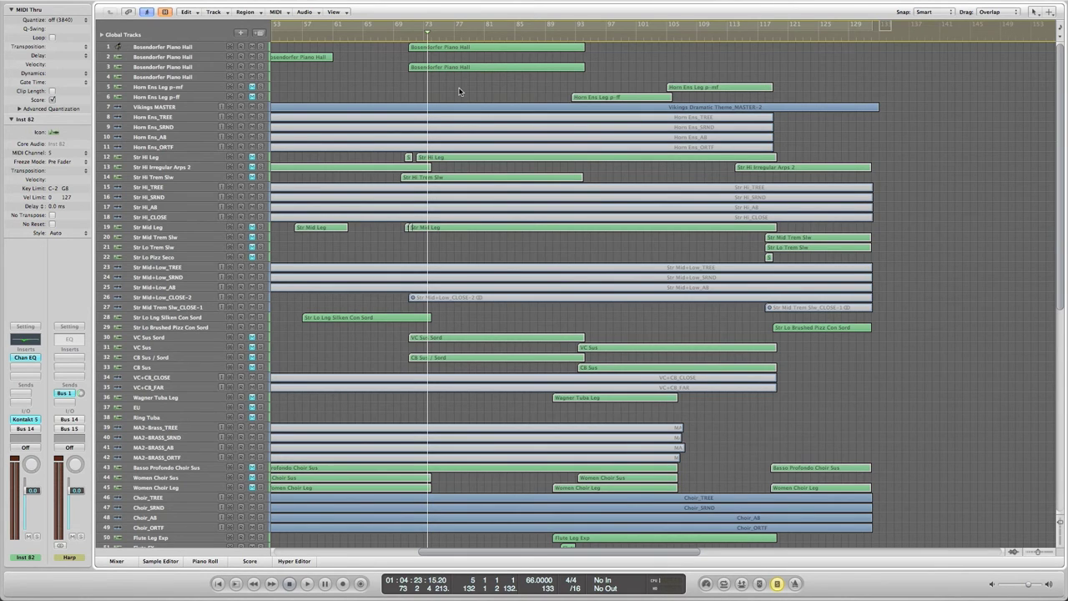
Review all tracks from bar 73 onward and place the playhead at bar 78, where the low brass regions begin.
scroll(459, 91, left, 2)
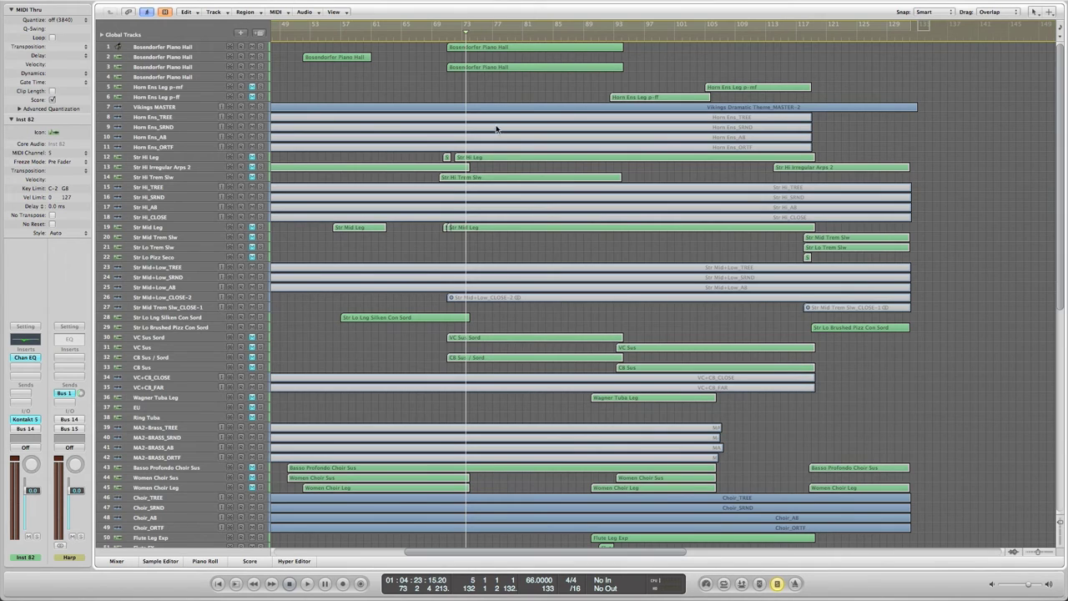
scroll(510, 178, down, 6)
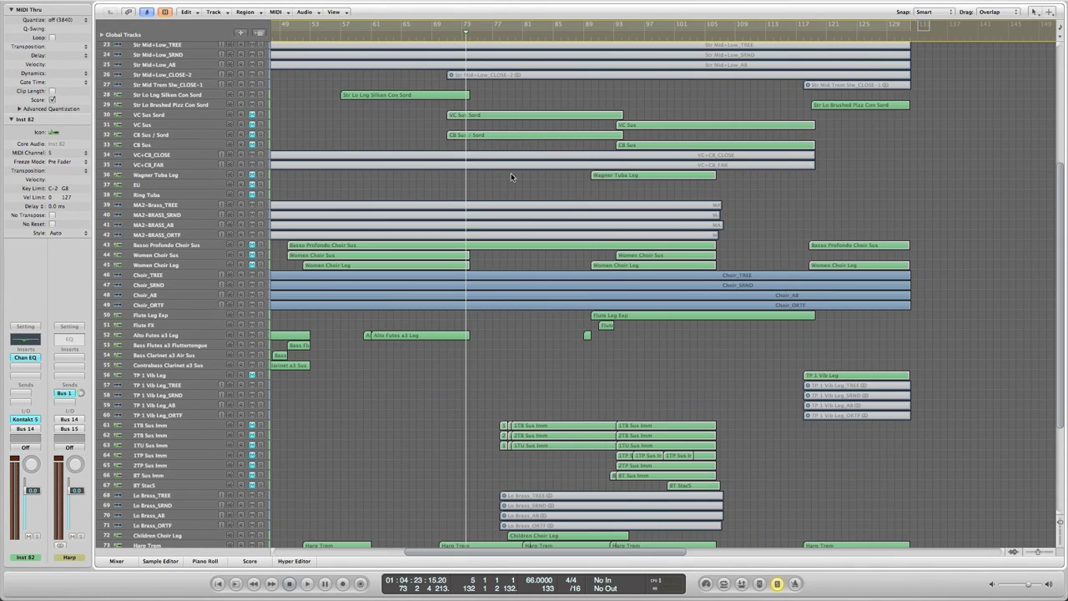
scroll(510, 175, down, 4)
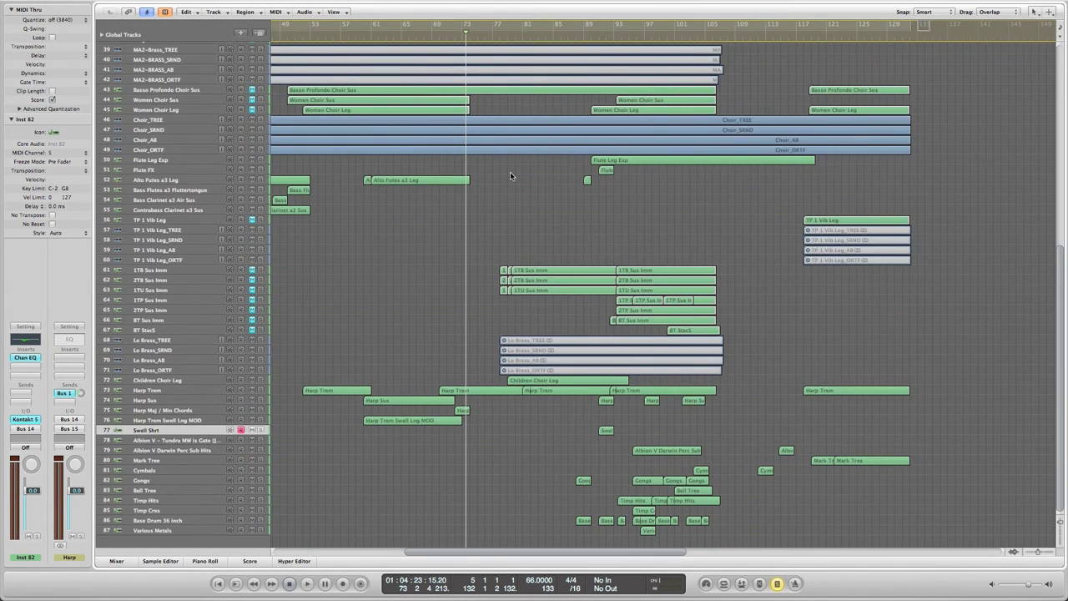
scroll(511, 175, up, 10)
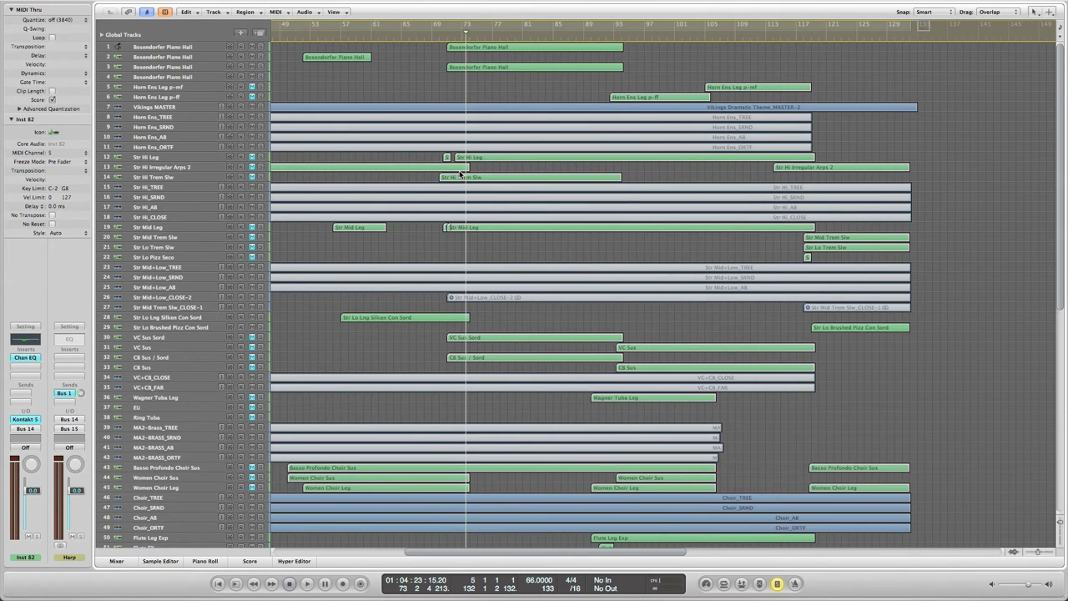
scroll(460, 174, down, 10)
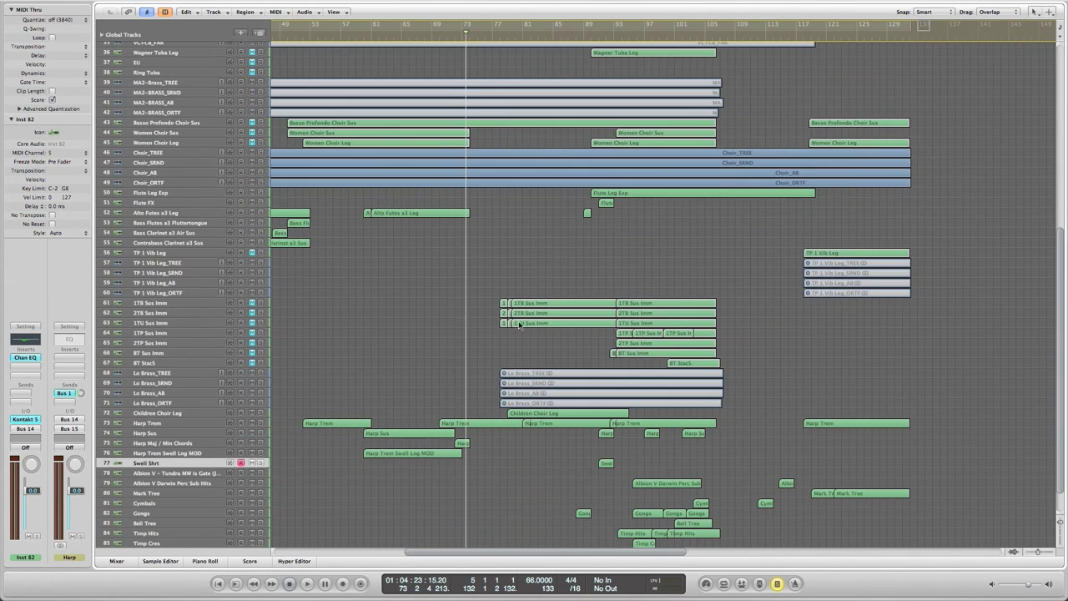
click(507, 40)
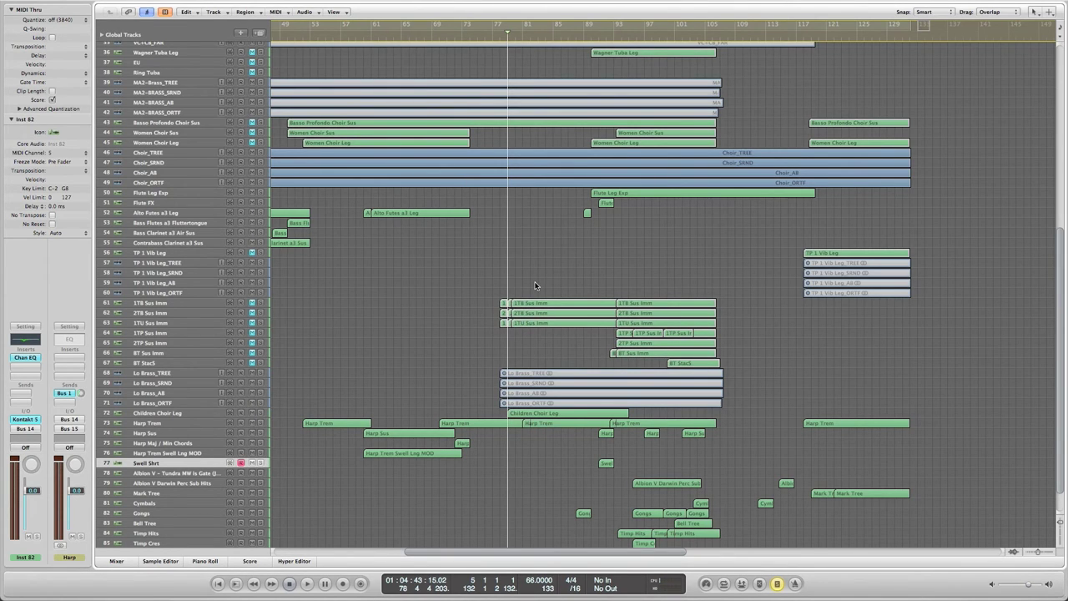
Select the four Lo Brass audio regions (TREE, SRND, AB and ORTF), then unmute and solo them.
scroll(535, 285, up, 5)
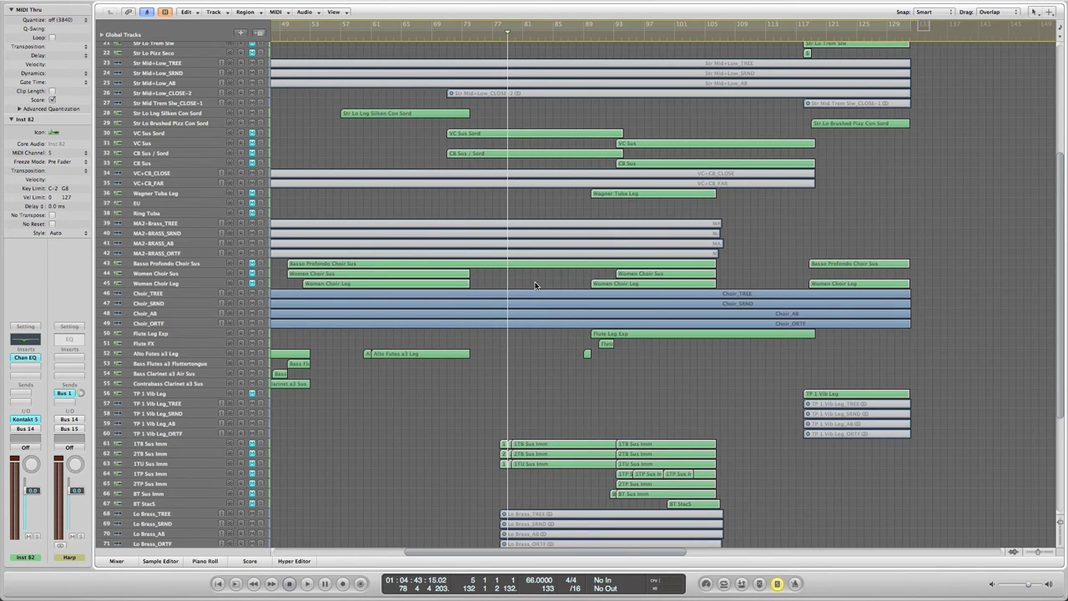
scroll(536, 286, down, 6)
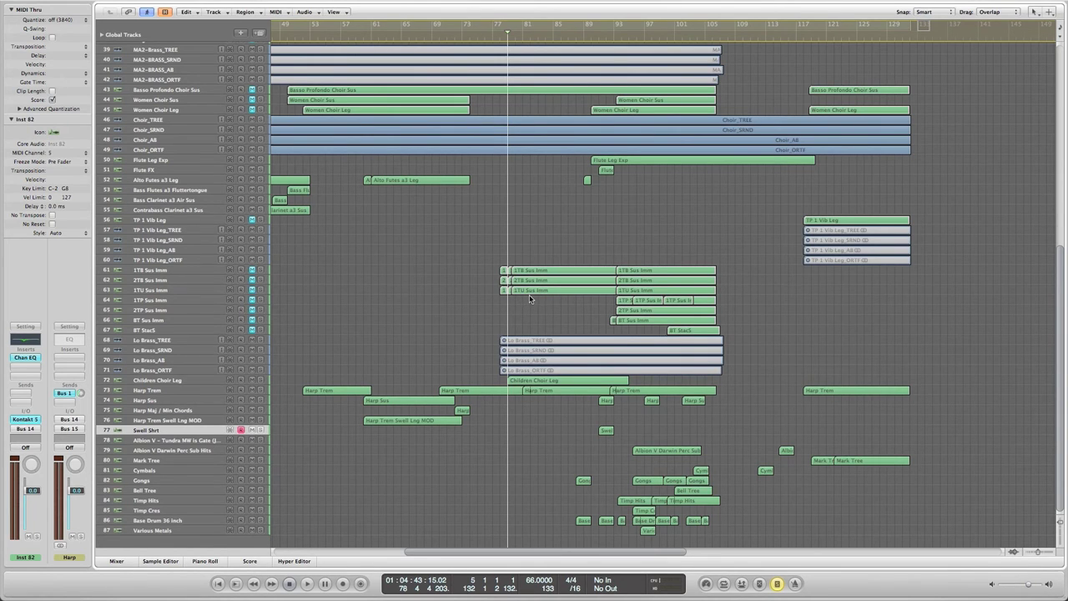
scroll(629, 290, up, 3)
scroll(629, 290, right, 2)
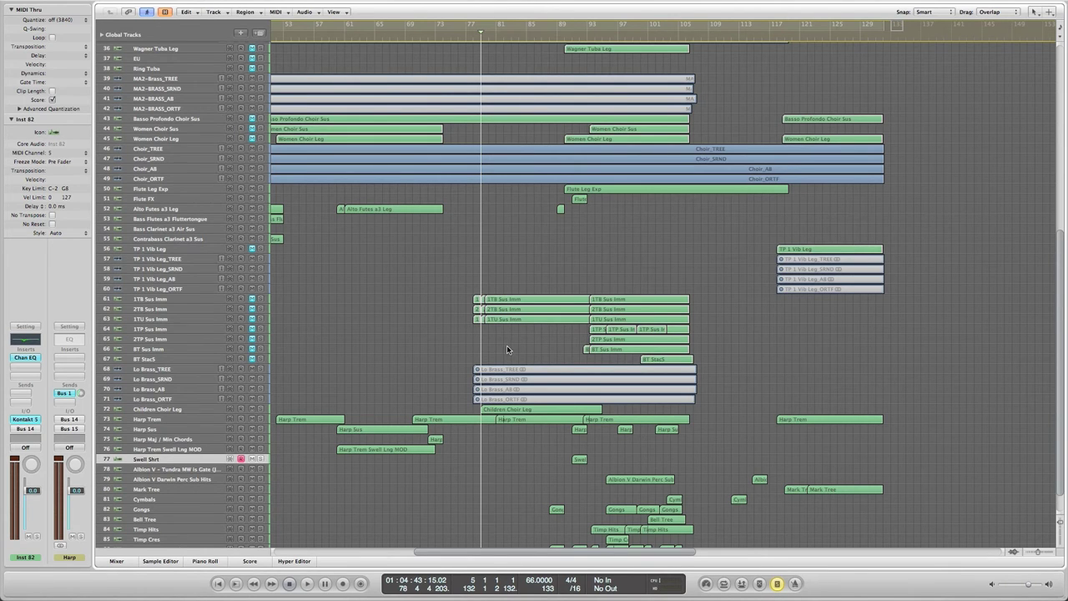
drag(513, 353, 510, 402)
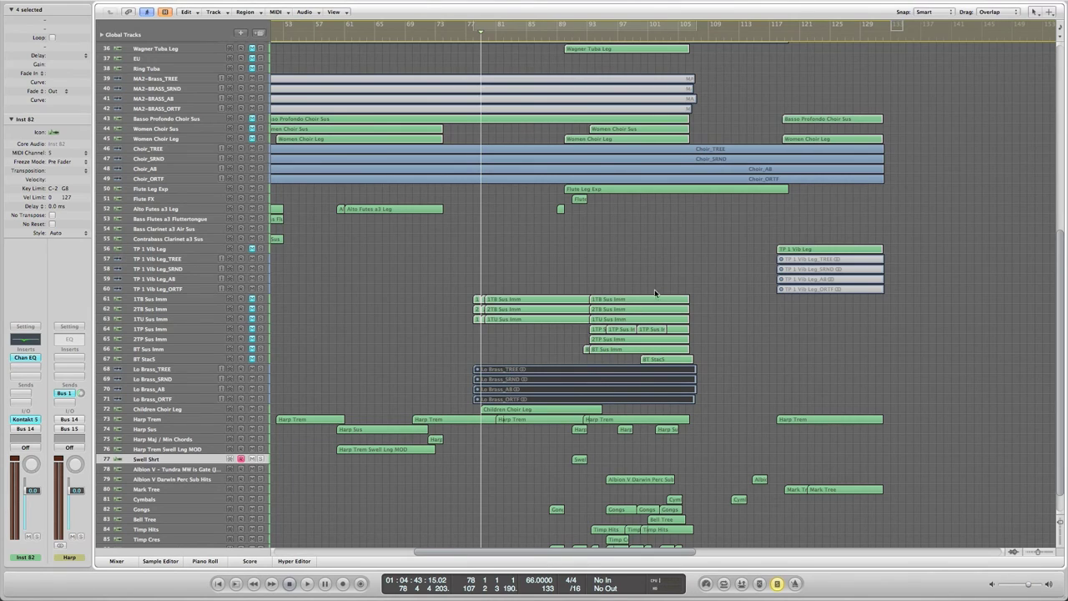
key(ctrl+s)
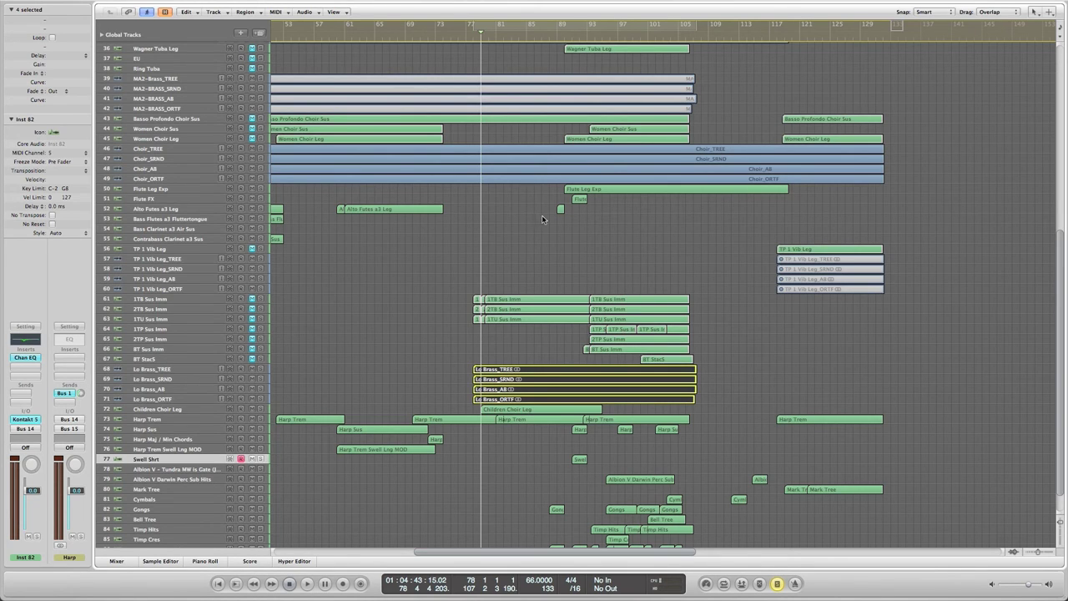
Cycle bars 78 to 107, start playing the low brass, and add the matching brass MIDI regions to the soloed selection.
click(469, 27)
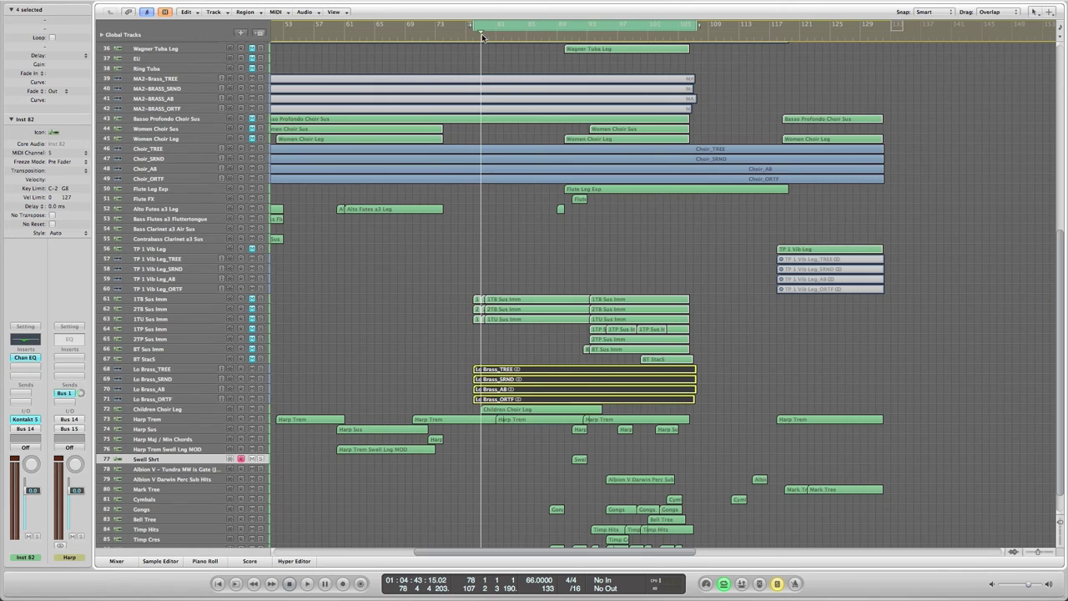
key(space)
drag(434, 362, 691, 281)
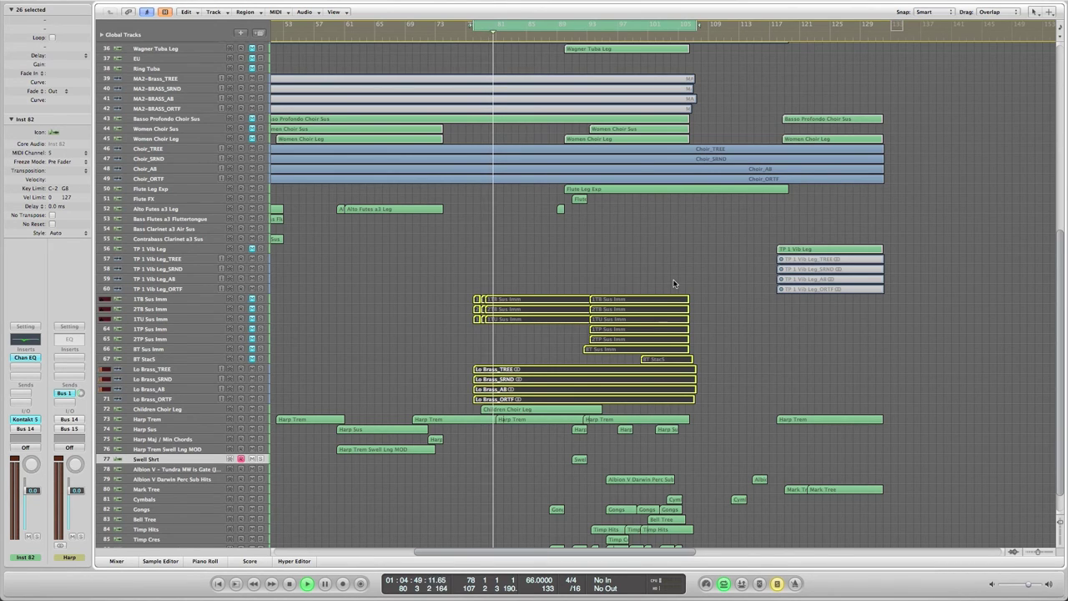
Unmute the four Horn Ens audio regions and solo them with the Horn Ens Leg p-ff region and all low brass regions.
scroll(675, 284, up, 2)
scroll(675, 284, up, 15)
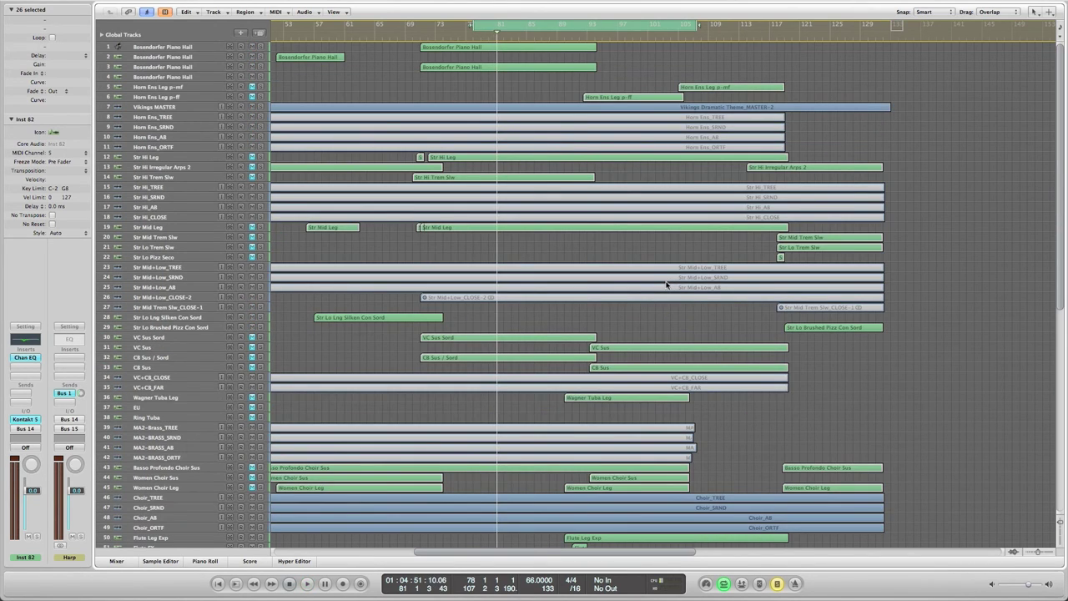
drag(792, 150, 672, 115)
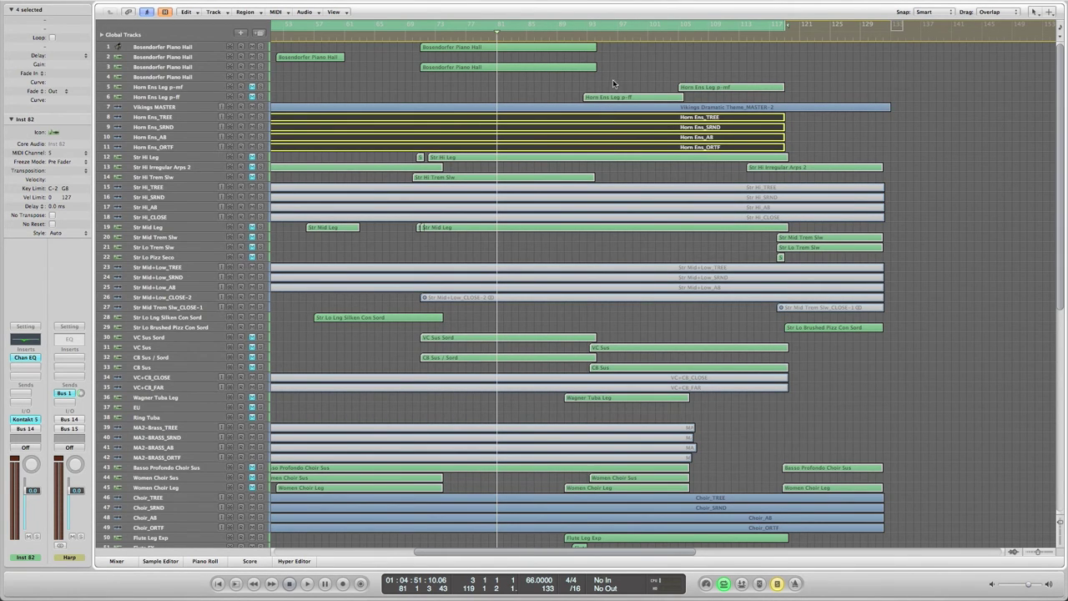
shift+click(641, 97)
scroll(608, 135, down, 10)
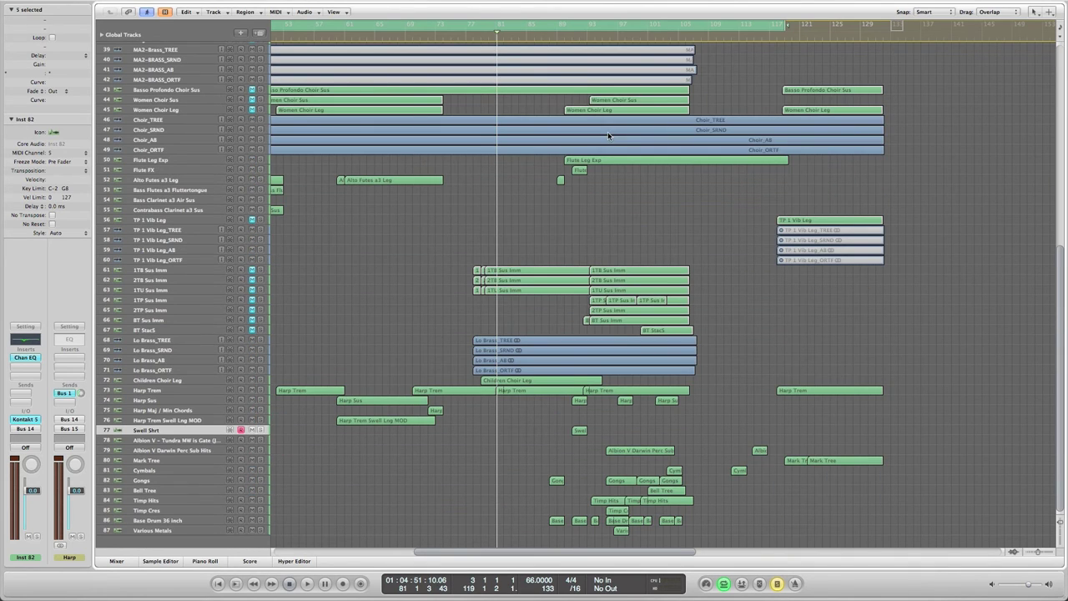
drag(457, 370, 694, 253)
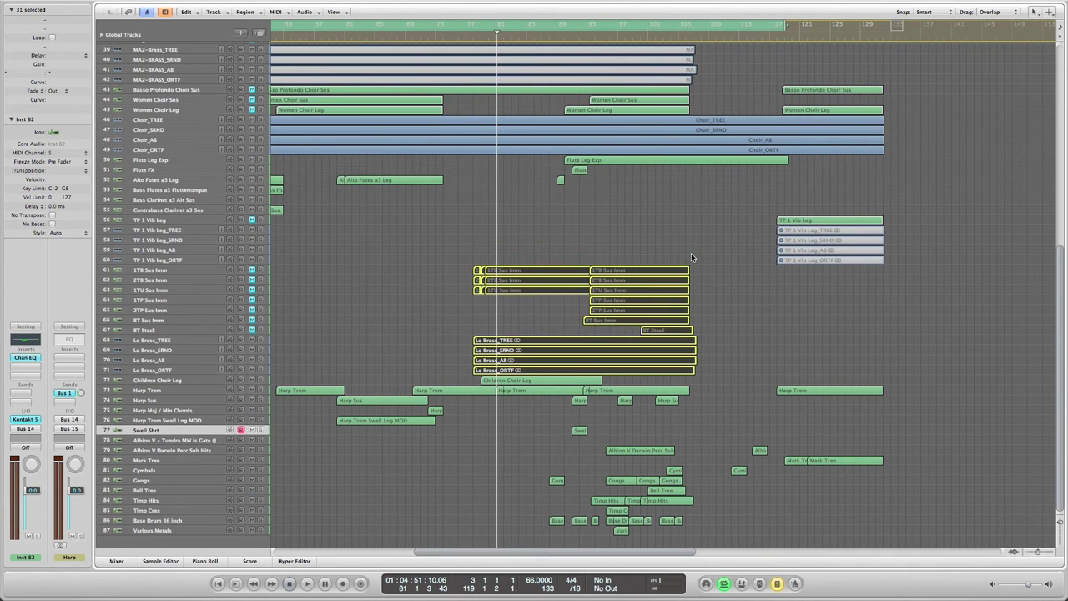
Play the soloed horns and low brass from bar 81 to about bar 106, following the notes in the Piano Roll.
key(space)
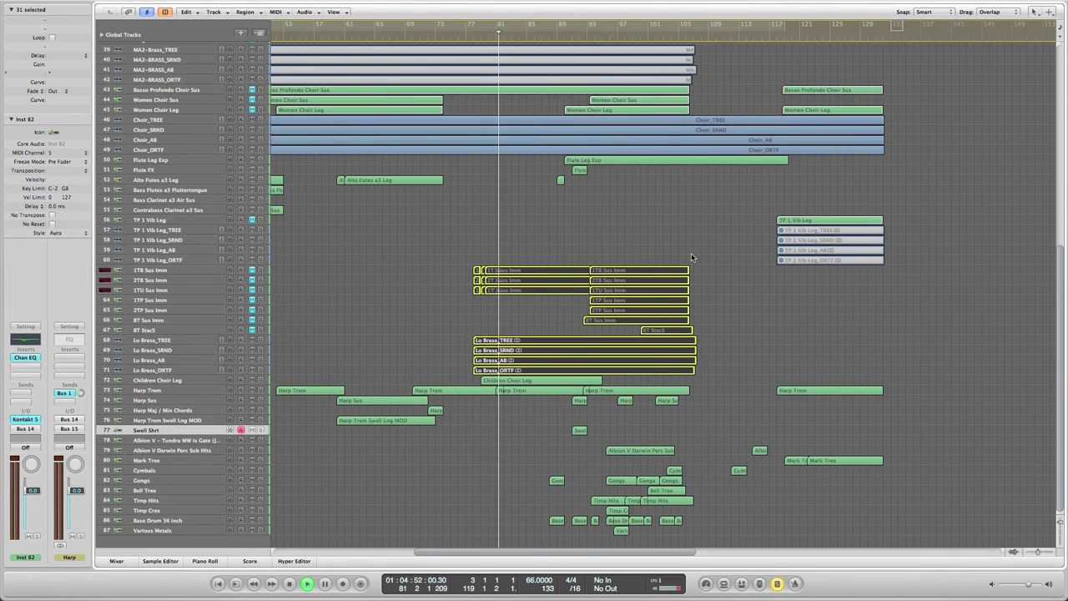
key(p)
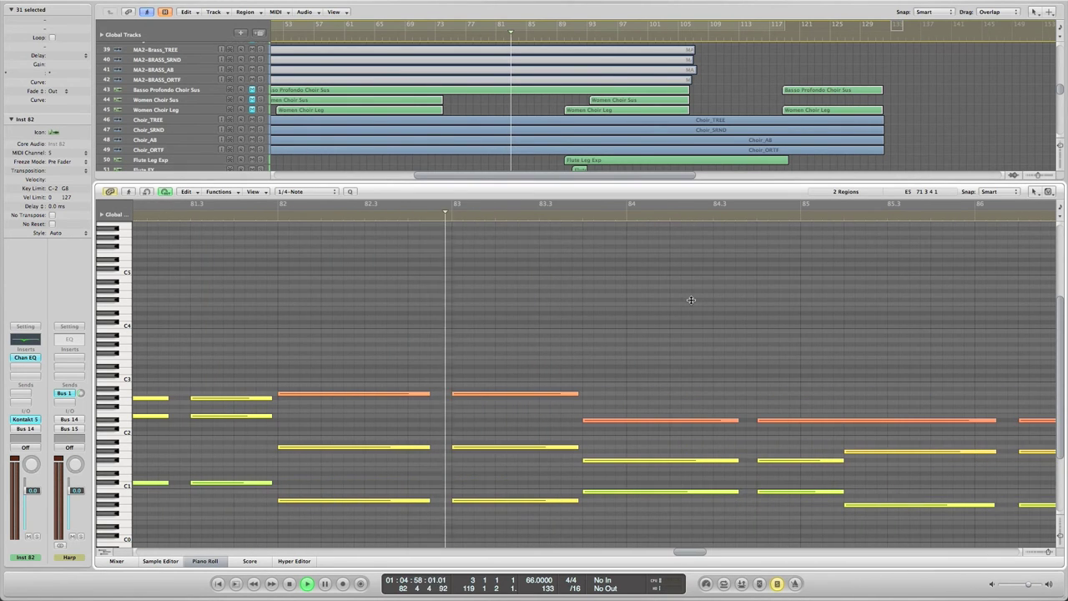
scroll(726, 298, down, 5)
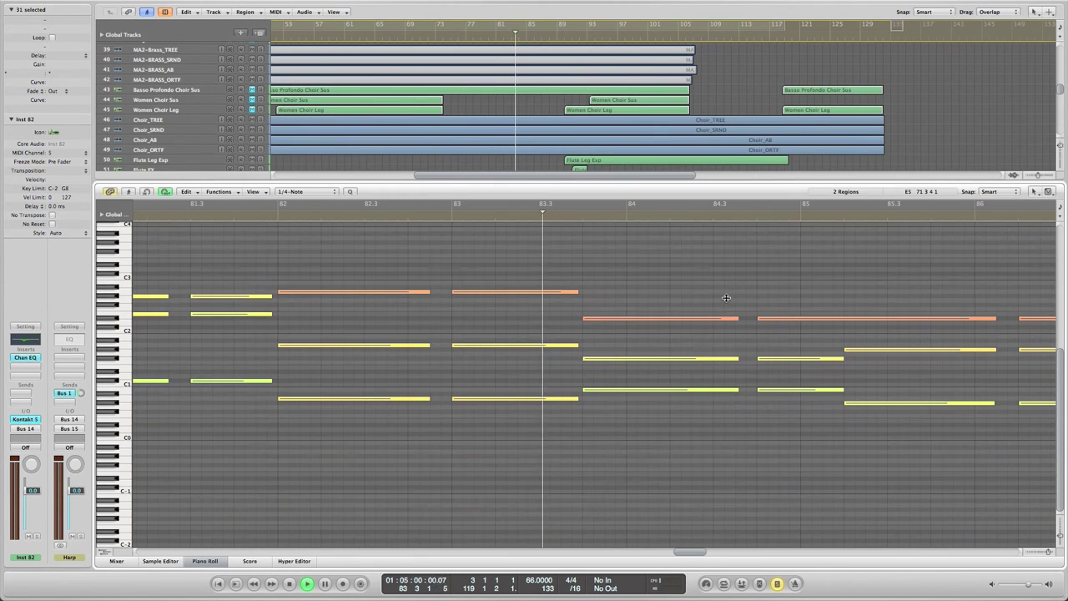
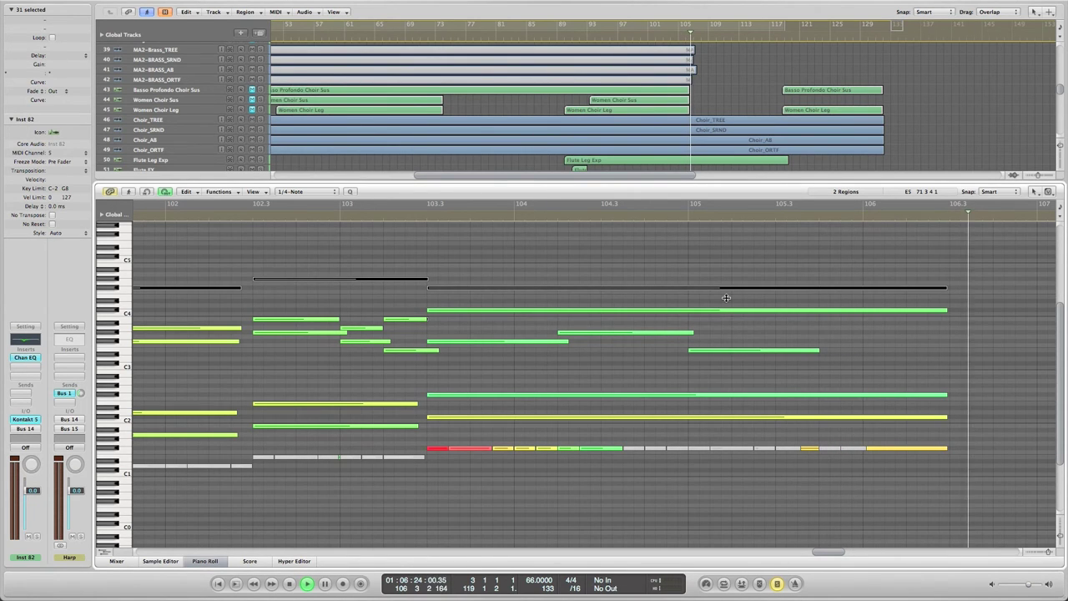
key(space)
key(p)
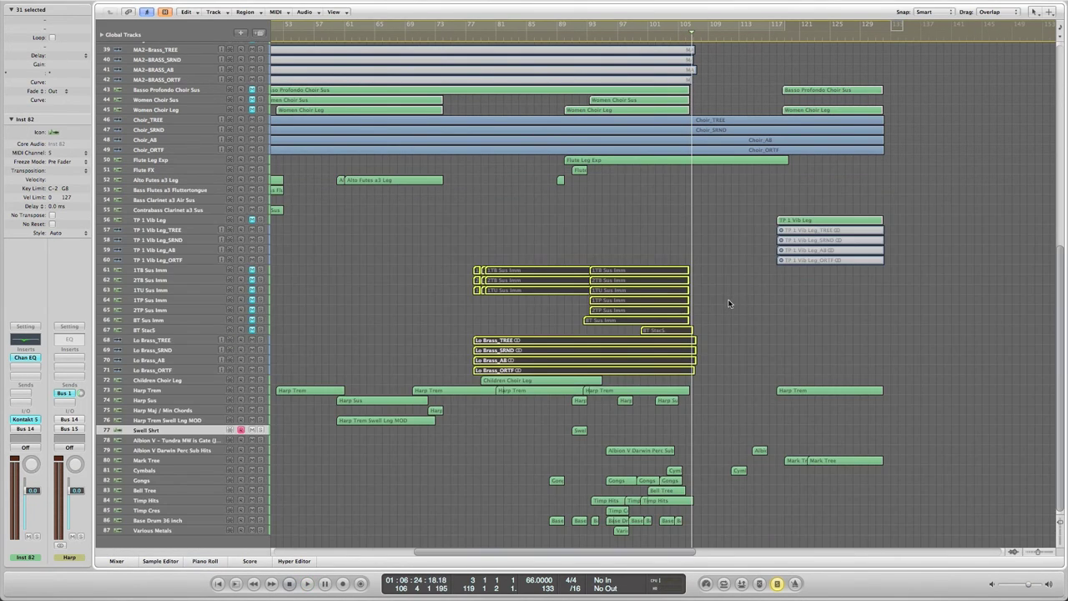
click(745, 311)
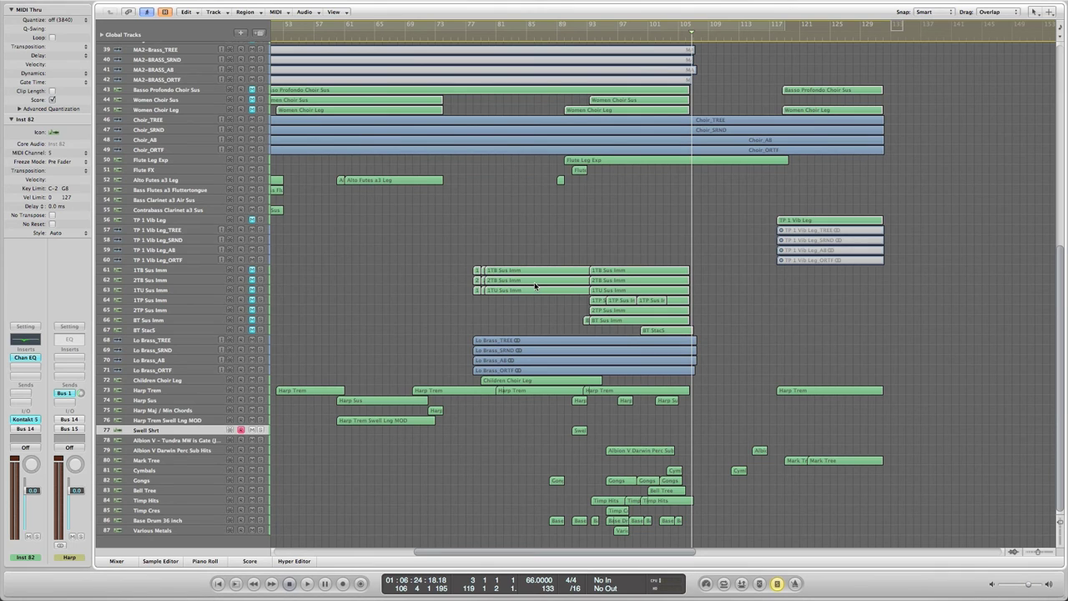
Review all tracks from the piano down to the percussion and place the playhead just before bar 93.
scroll(535, 286, up, 10)
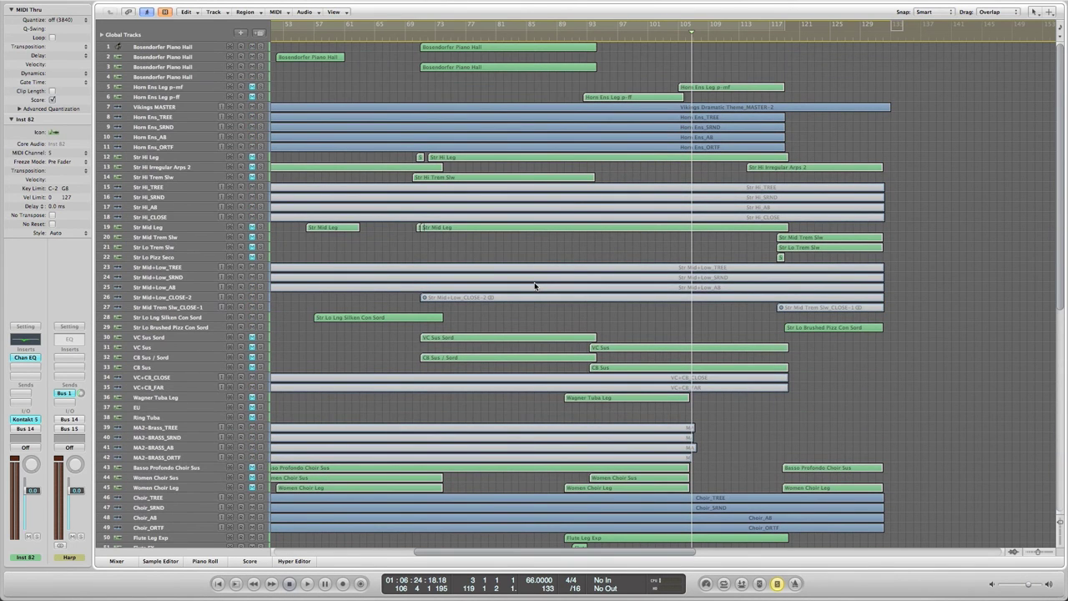
scroll(535, 287, down, 10)
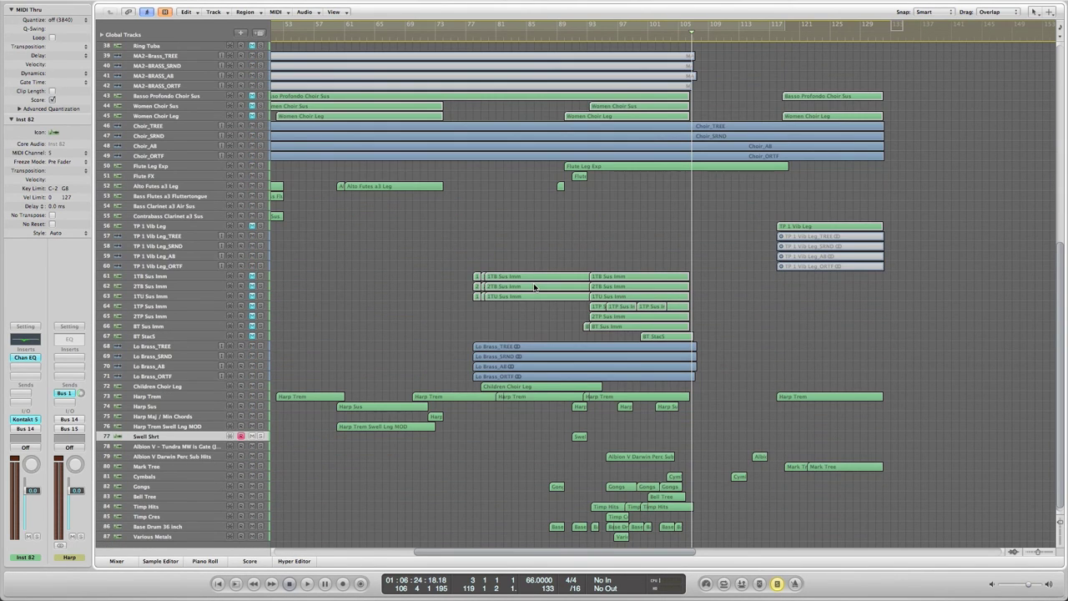
scroll(535, 286, up, 10)
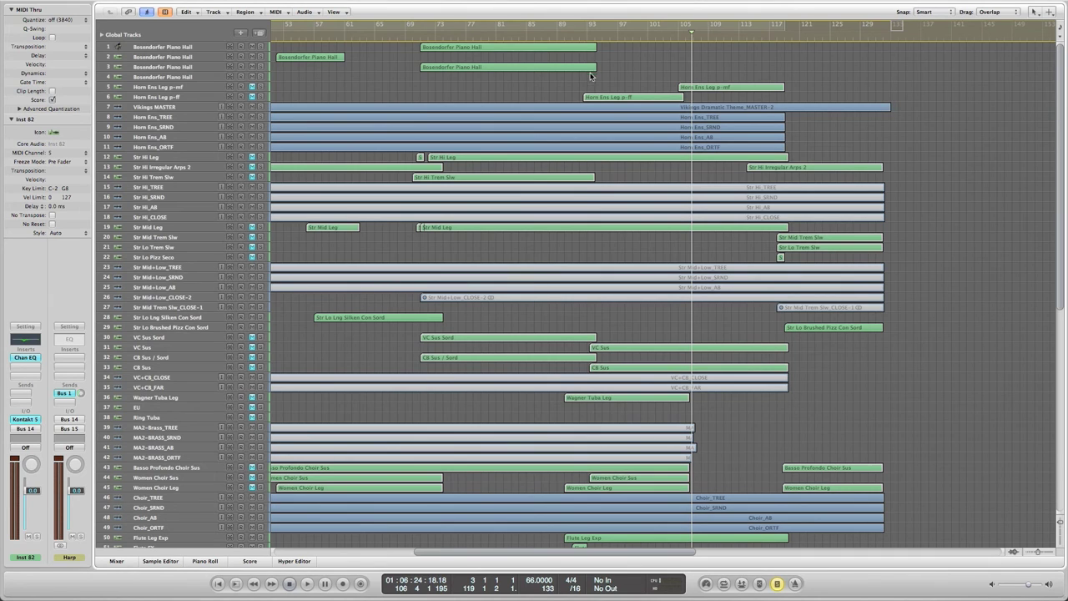
click(586, 34)
scroll(579, 107, down, 5)
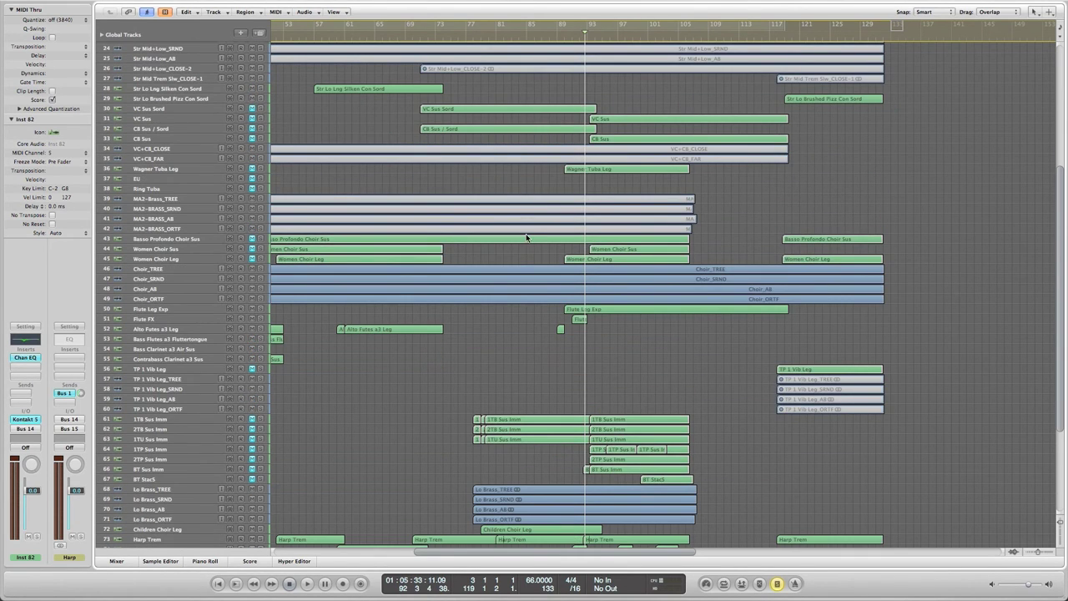
scroll(531, 229, up, 4)
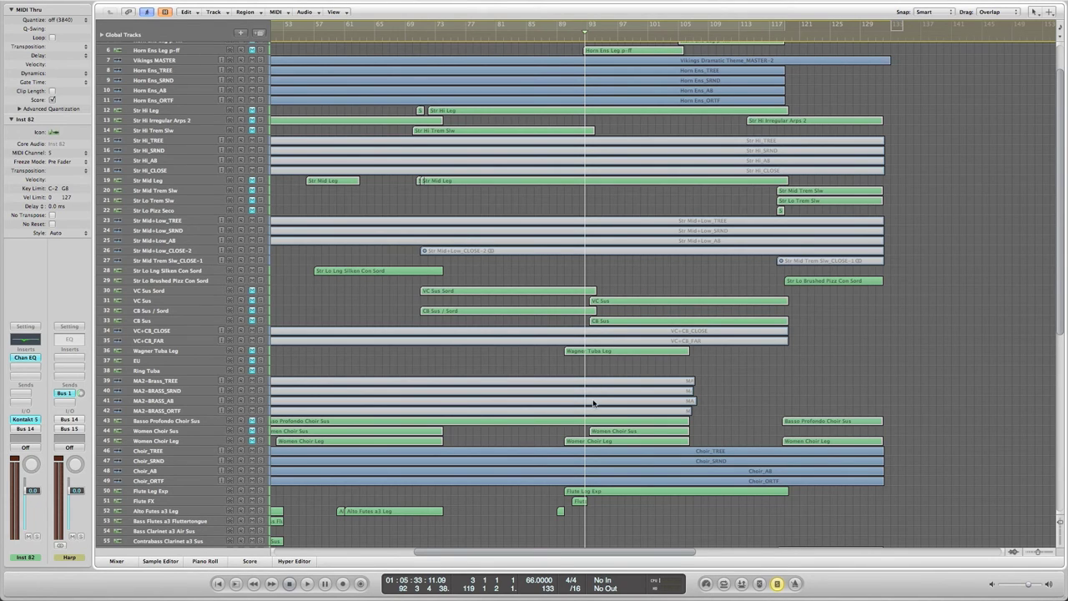
scroll(563, 383, down, 1)
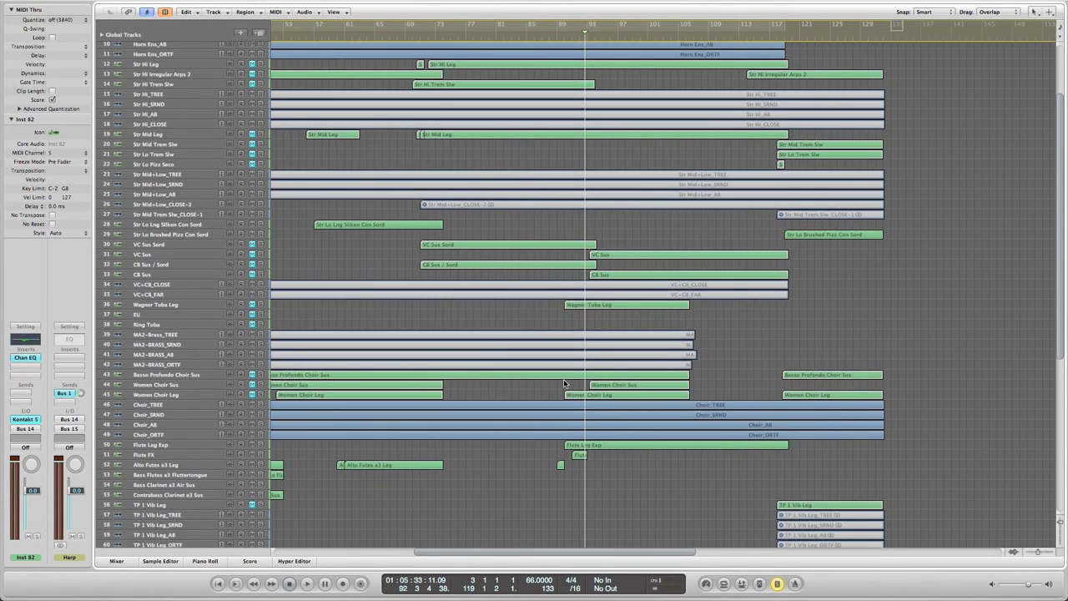
scroll(598, 415, down, 6)
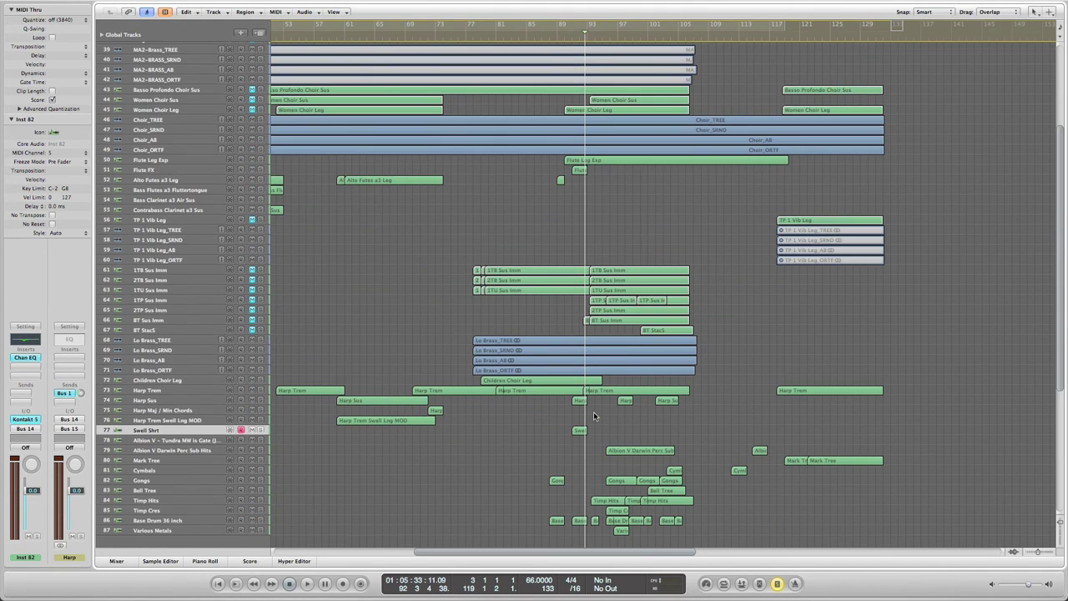
Activate the bypassed Kontakt 5 instrument on the Children Choir Leg track and open its region in the Piano Roll.
click(533, 383)
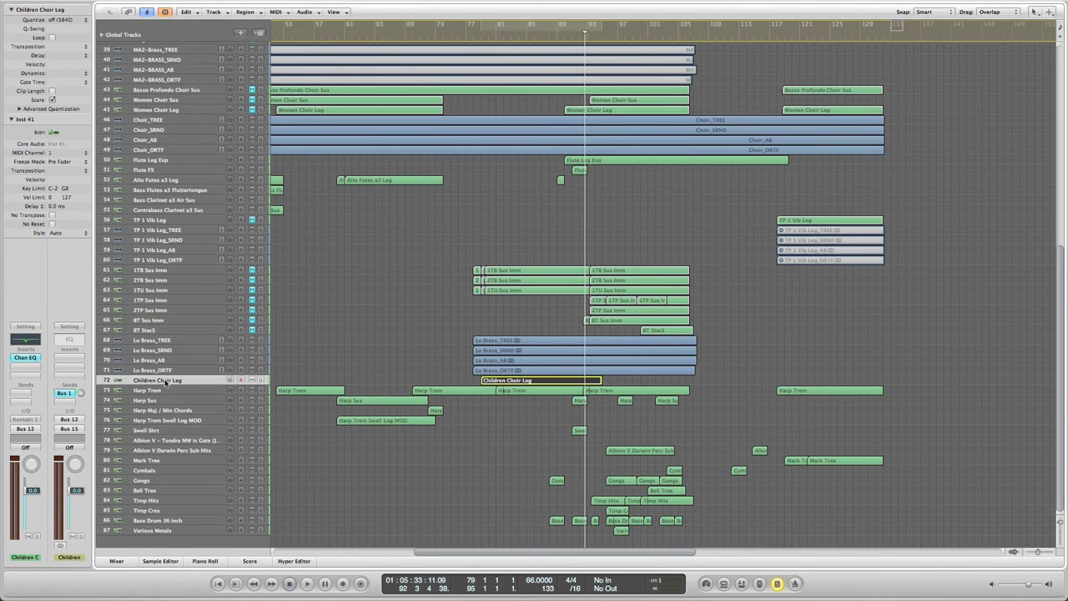
alt+click(30, 422)
click(442, 381)
double_click(546, 384)
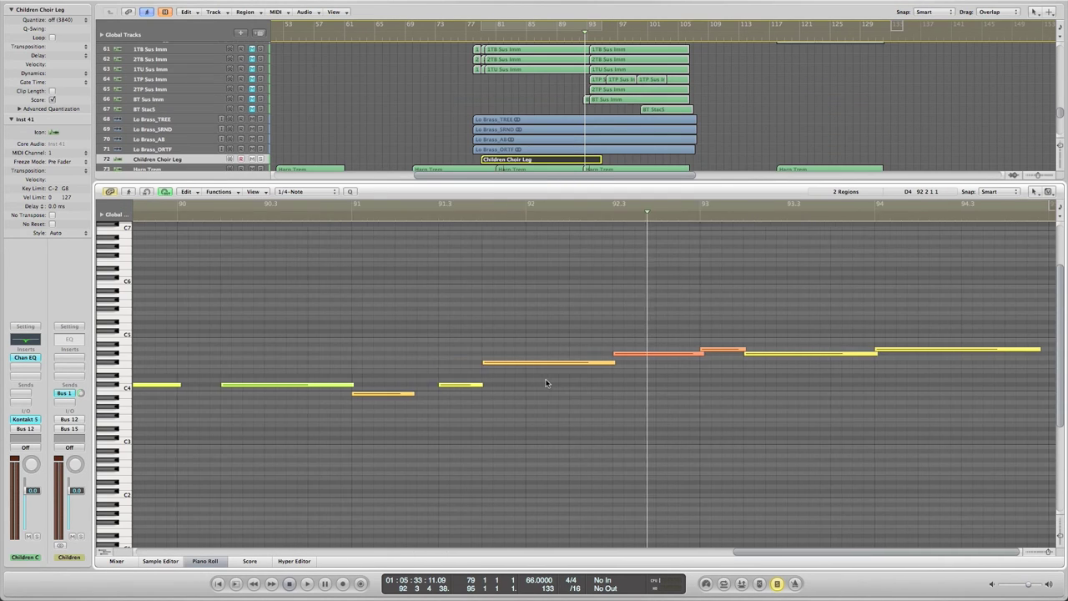
Play the Children Choir Leg melody from mid bar 85 to bar 95, then close the Piano Roll and deselect the region.
scroll(547, 383, right, 10)
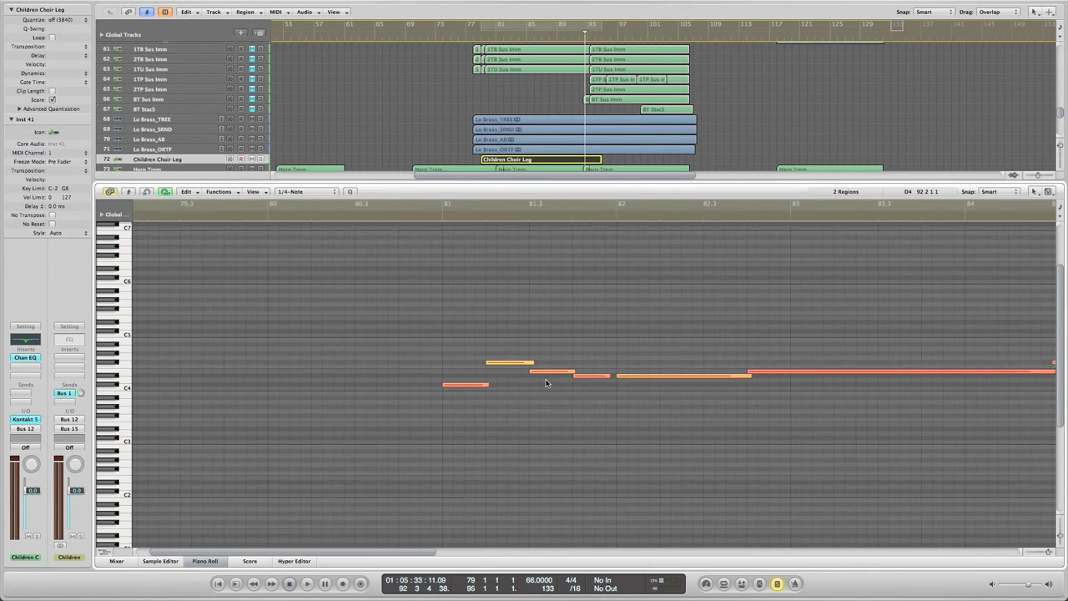
click(438, 218)
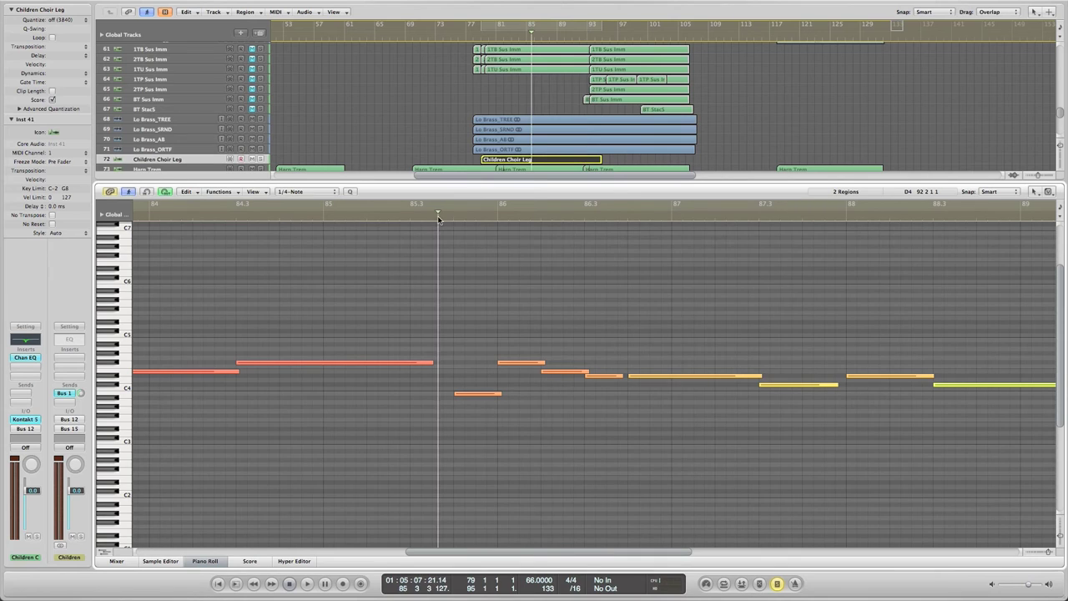
key(space)
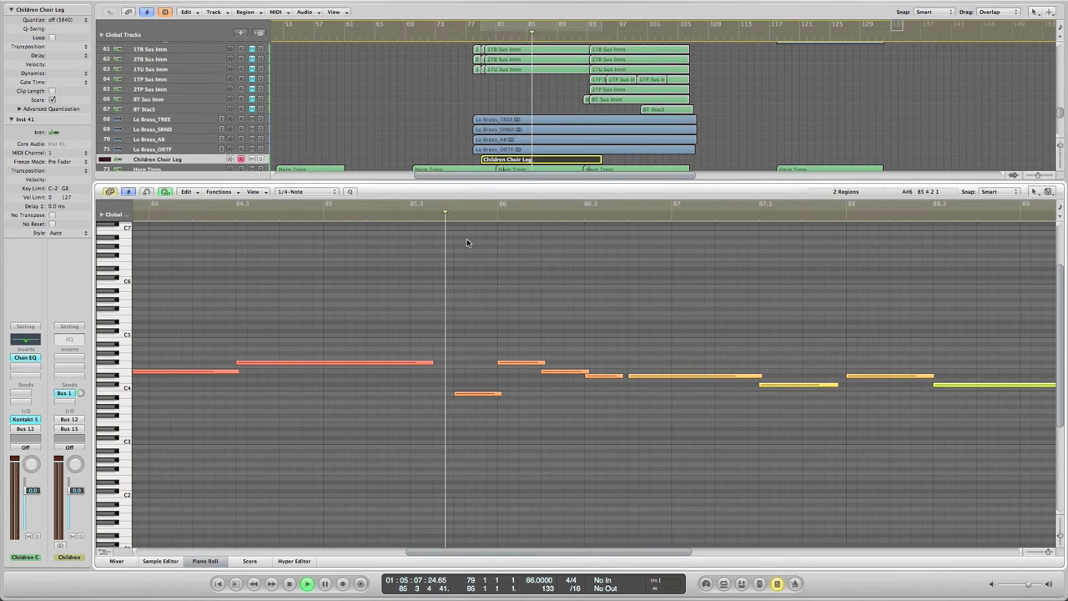
click(436, 214)
key(space)
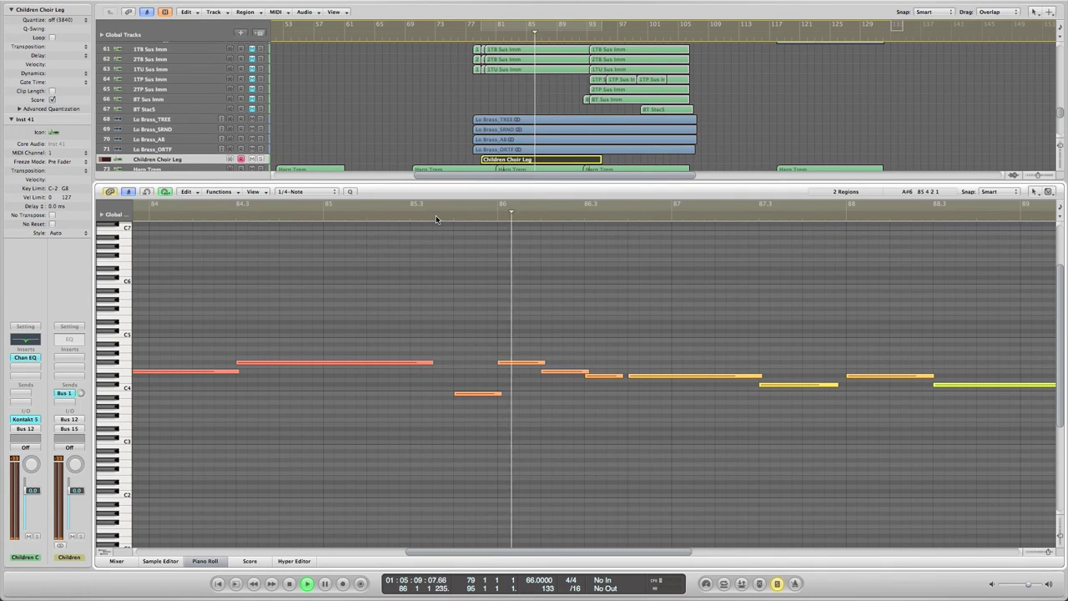
key(space)
click(428, 215)
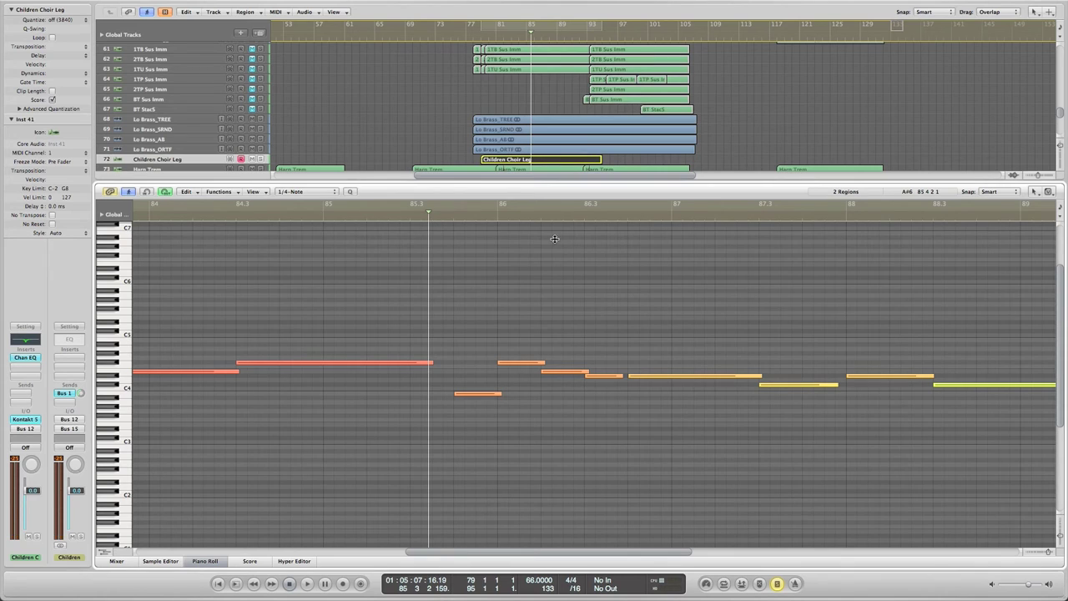
key(space)
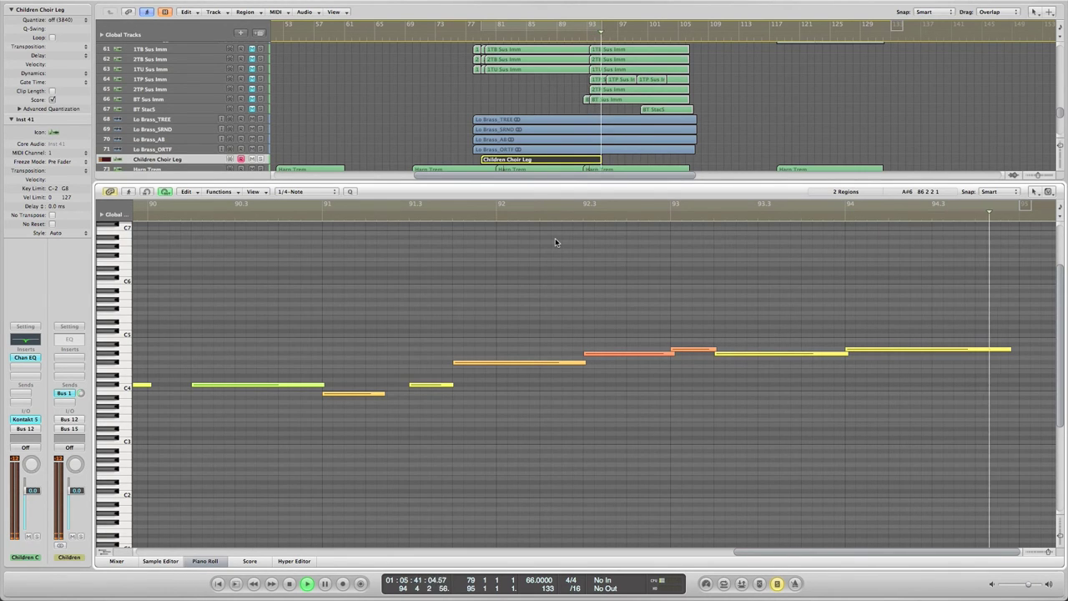
key(space)
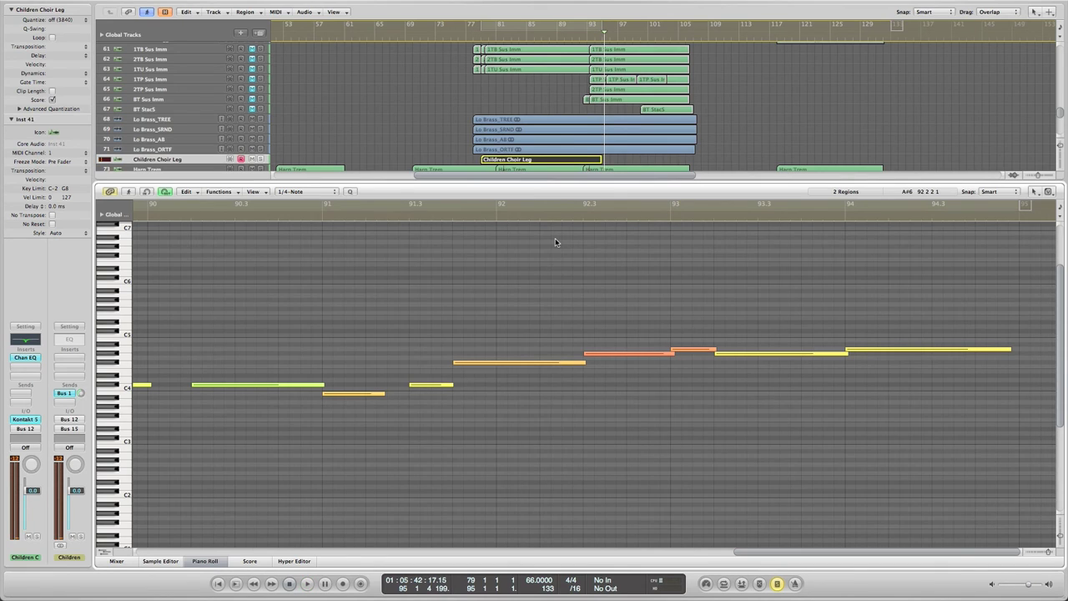
key(p)
click(639, 431)
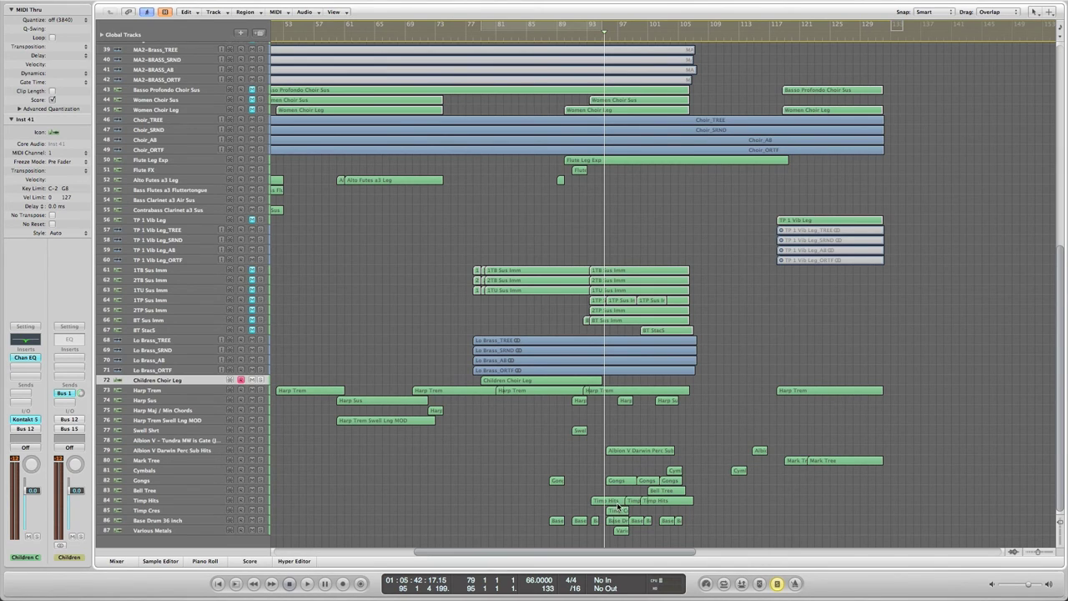
Open the 1TU Sus Imm, BT Sus Imm and BT StacS regions together in the Piano Roll.
click(622, 294)
shift+click(606, 324)
shift+click(669, 330)
key(p)
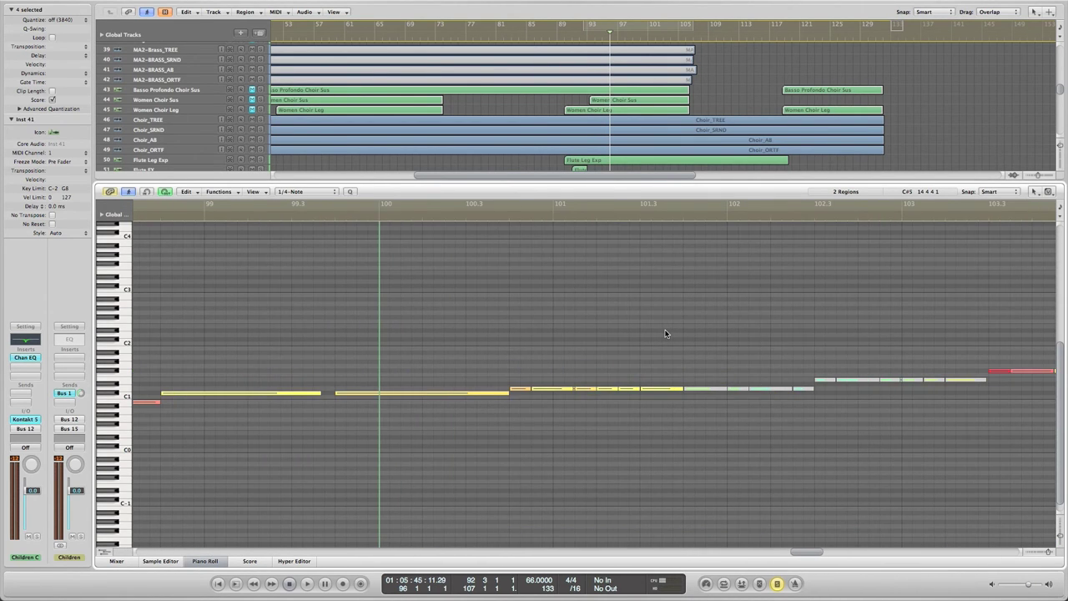
Place the playhead in the middle of bar 100, then close the Piano Roll and deselect the brass regions.
click(498, 218)
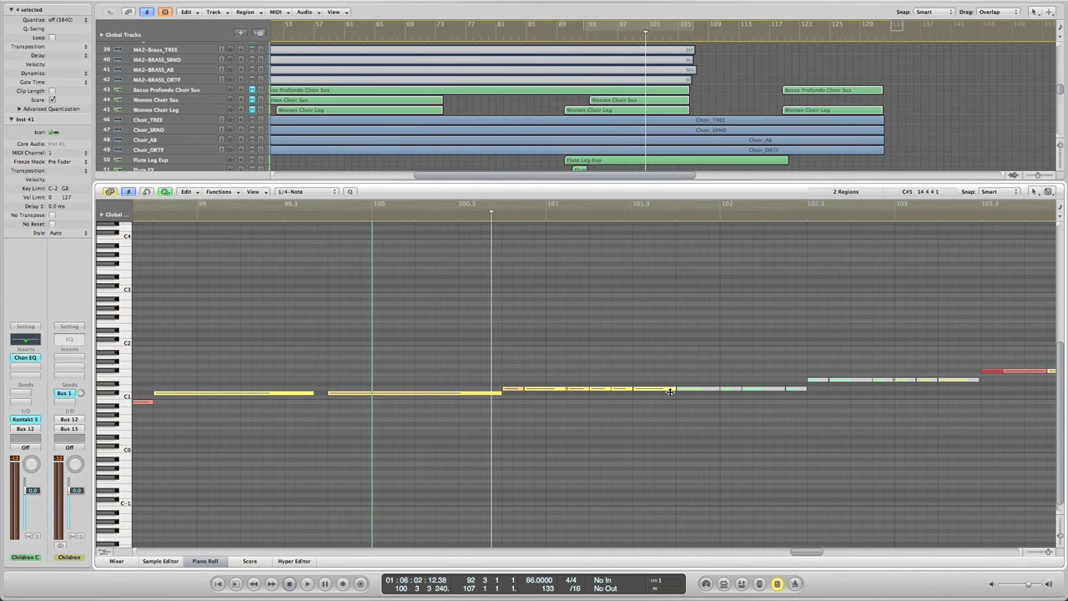
scroll(665, 393, right, 5)
key(p)
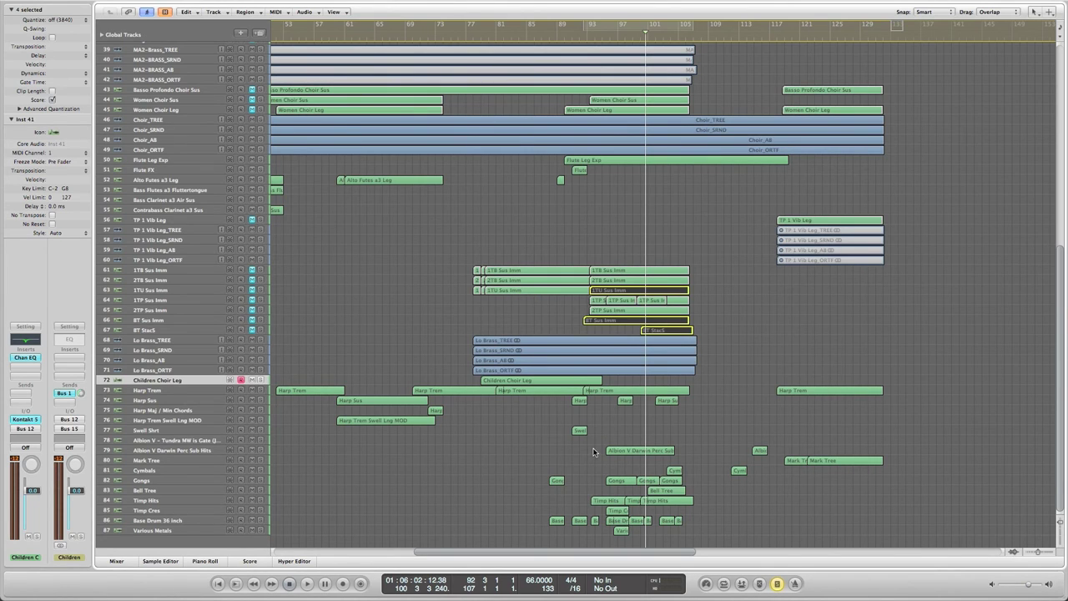
click(661, 501)
click(687, 513)
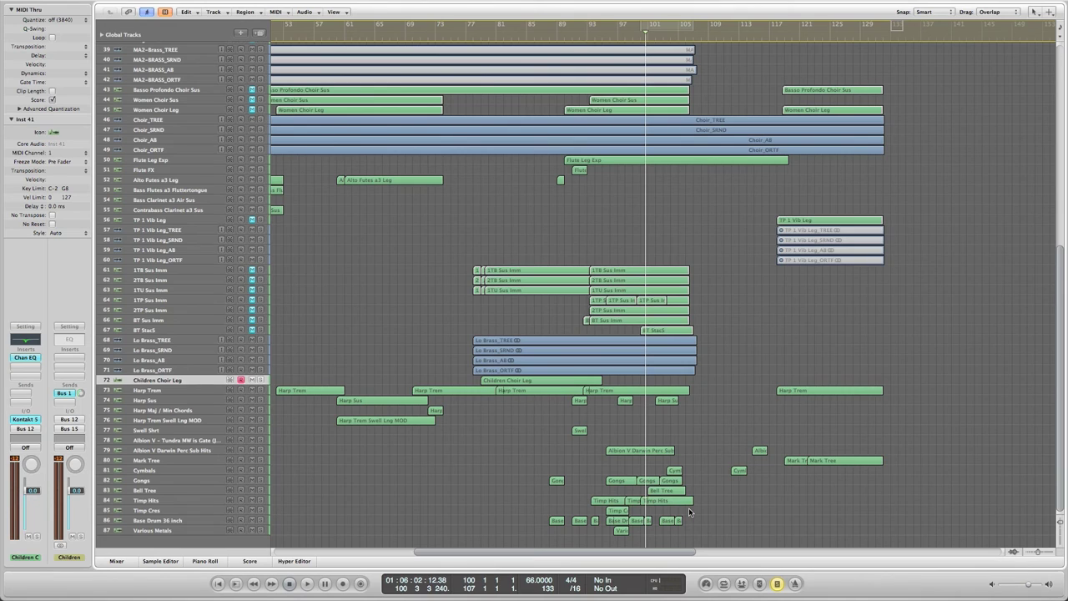
Activate the bypassed Play instrument on the Various Metals track and open its region in the Piano Roll.
click(620, 532)
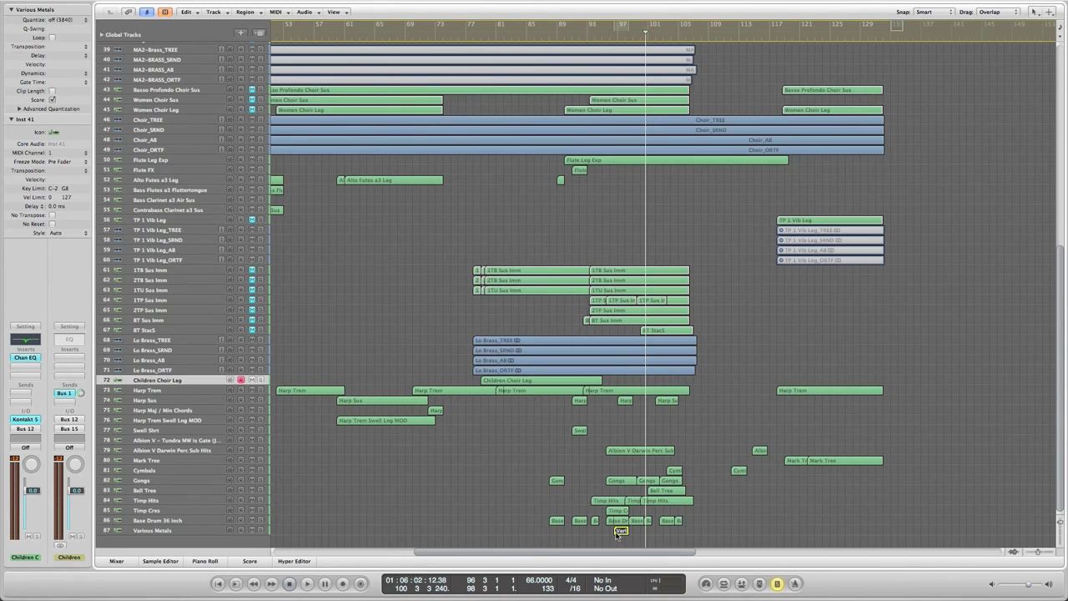
click(172, 532)
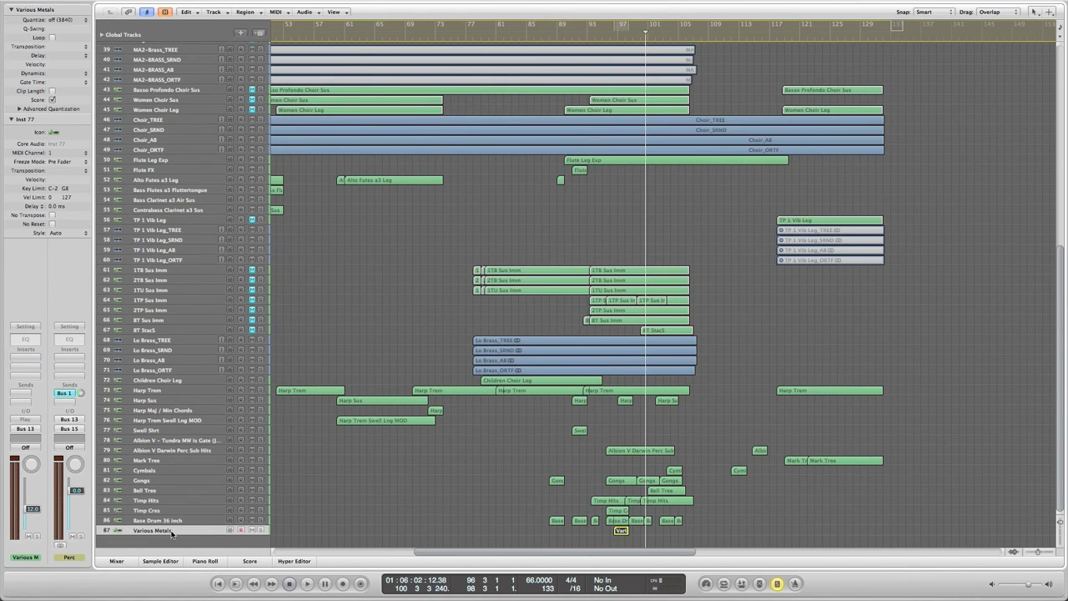
click(26, 422)
click(601, 543)
double_click(622, 533)
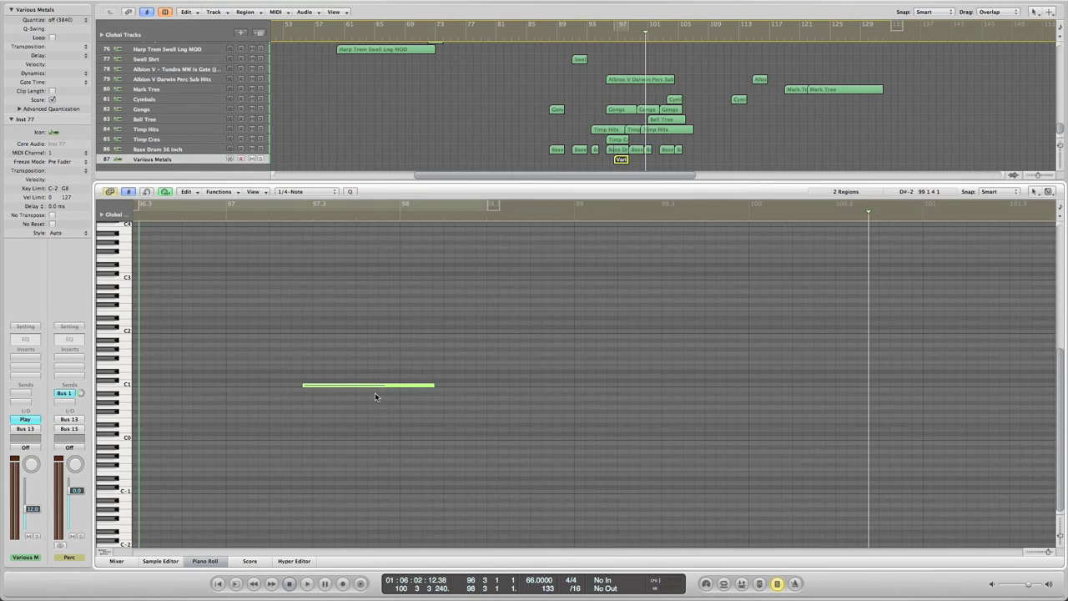
Play the Various Metals note from bar 97, then close the Piano Roll.
click(273, 216)
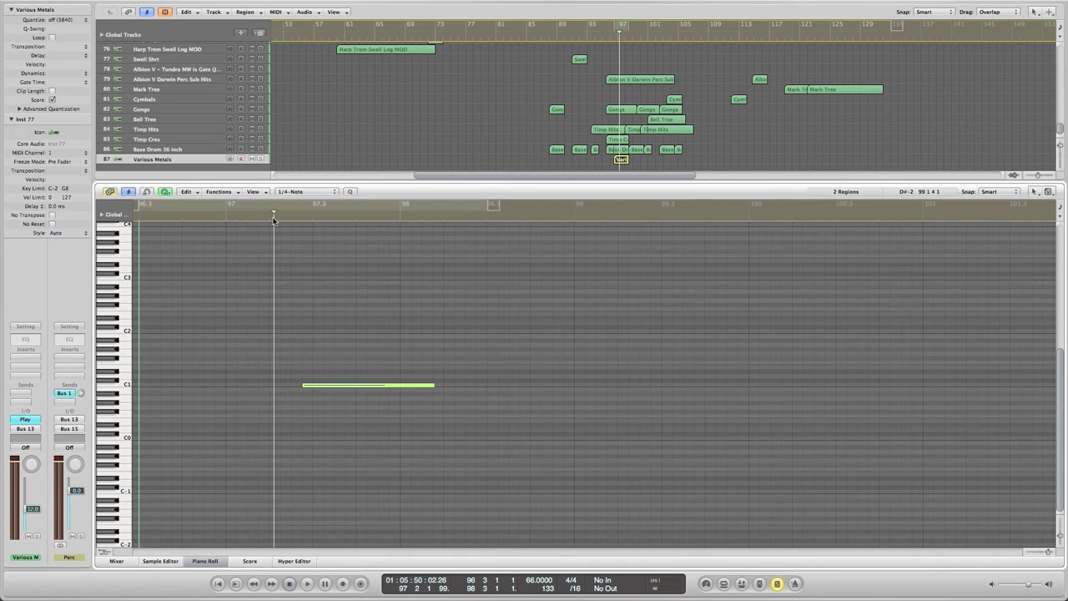
key(space)
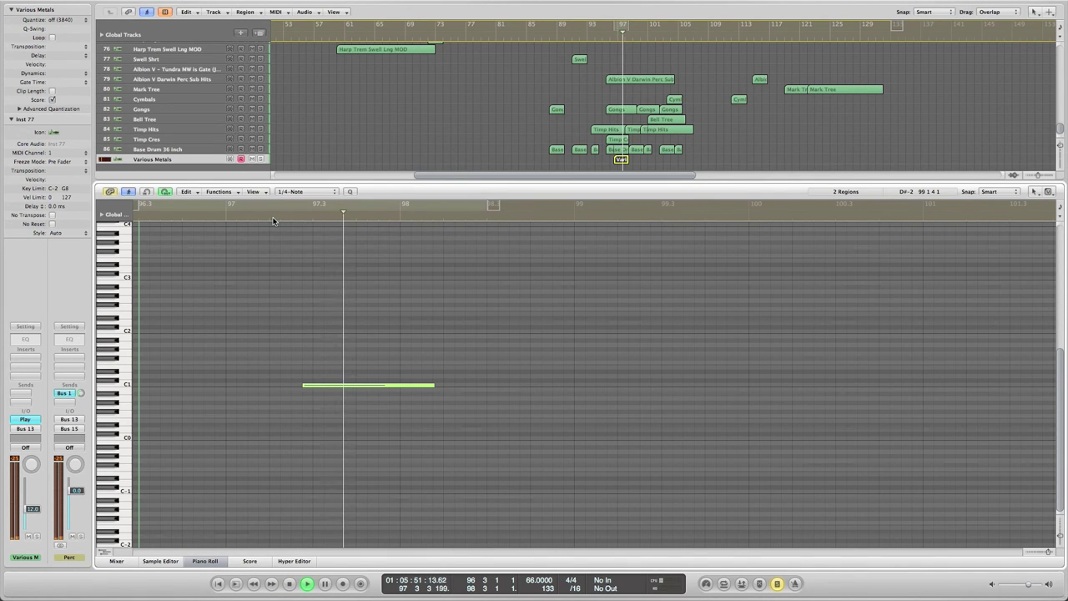
key(space)
key(p)
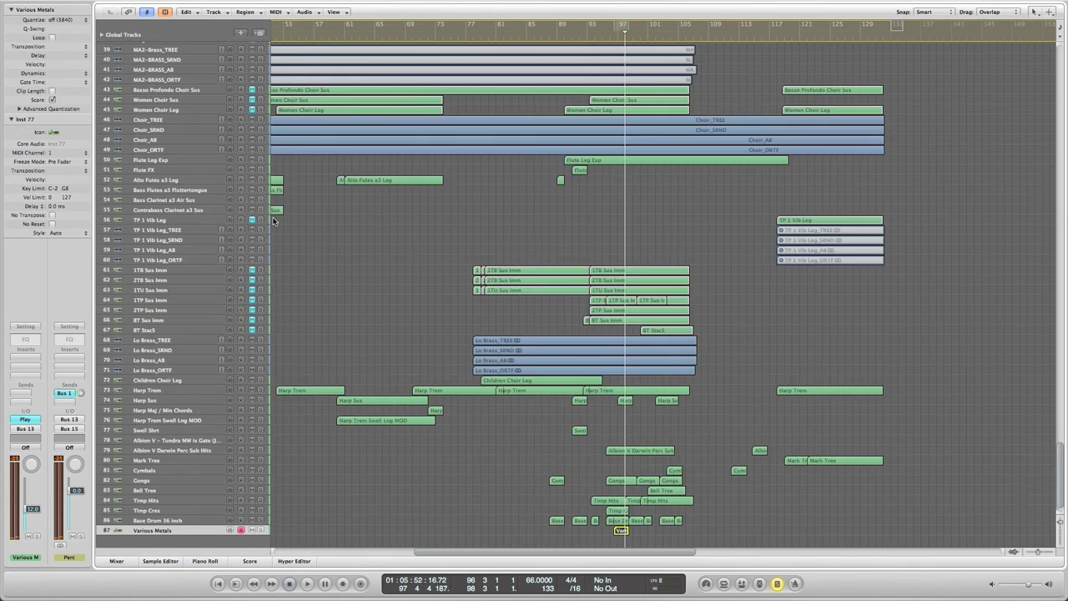
Open the Bell Tree region in the Piano Roll and start playback from bar 101.
click(668, 492)
double_click(668, 491)
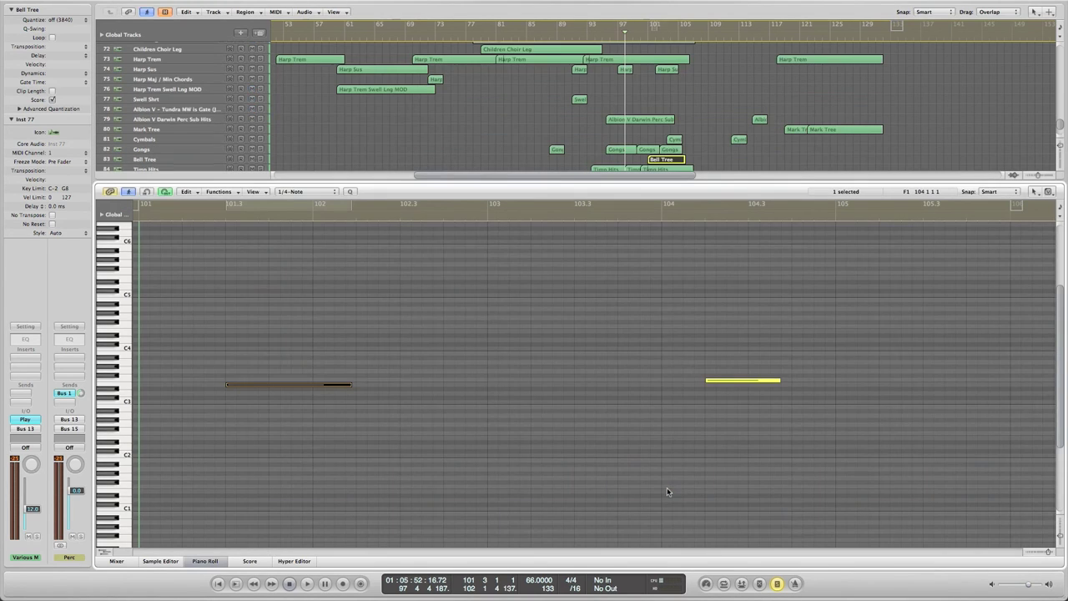
click(204, 215)
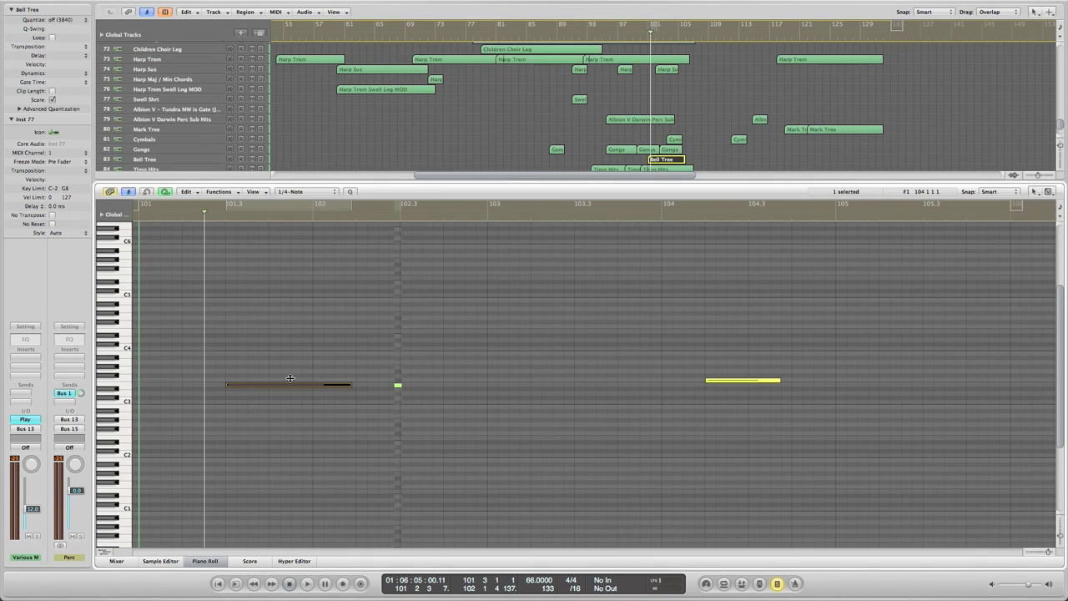
drag(276, 439, 289, 351)
key(space)
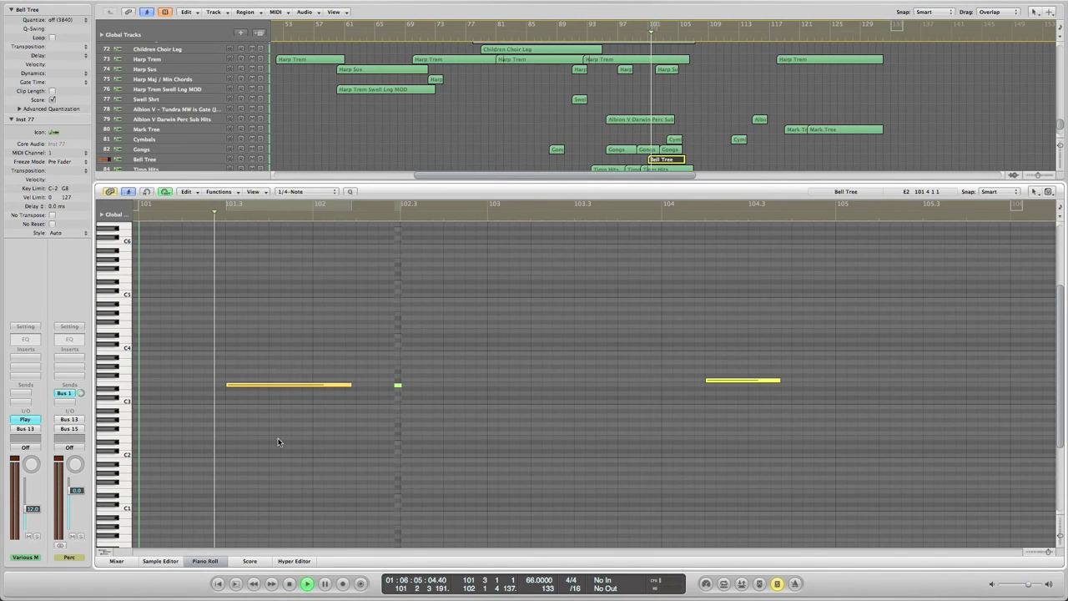
Activate the bypassed Kontakt 5 instrument on the Bell Tree track, play its first note, then close the Piano Roll and deselect the region.
click(154, 159)
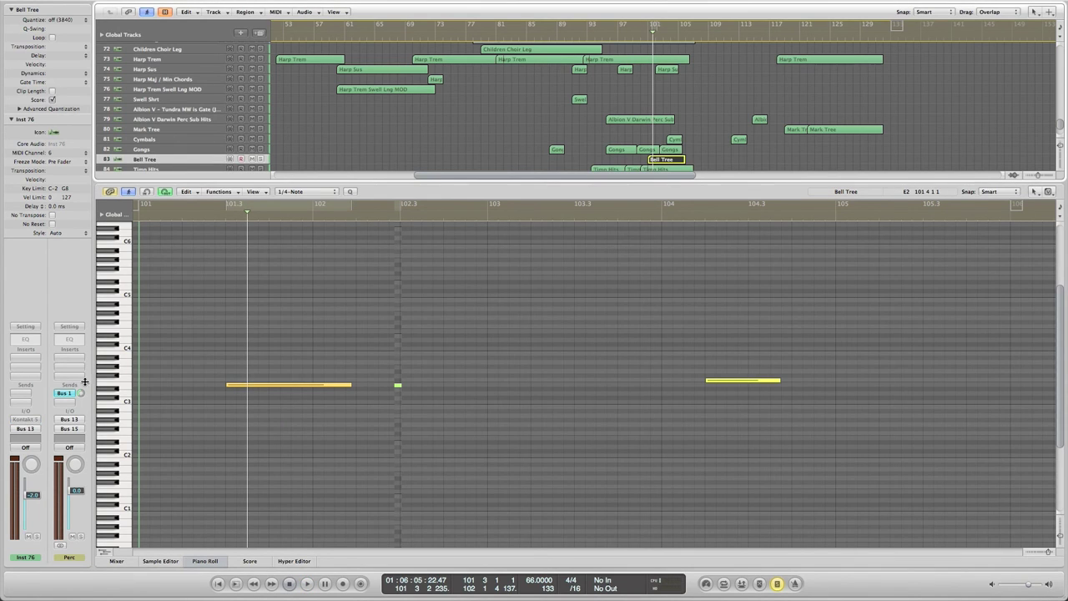
double_click(209, 219)
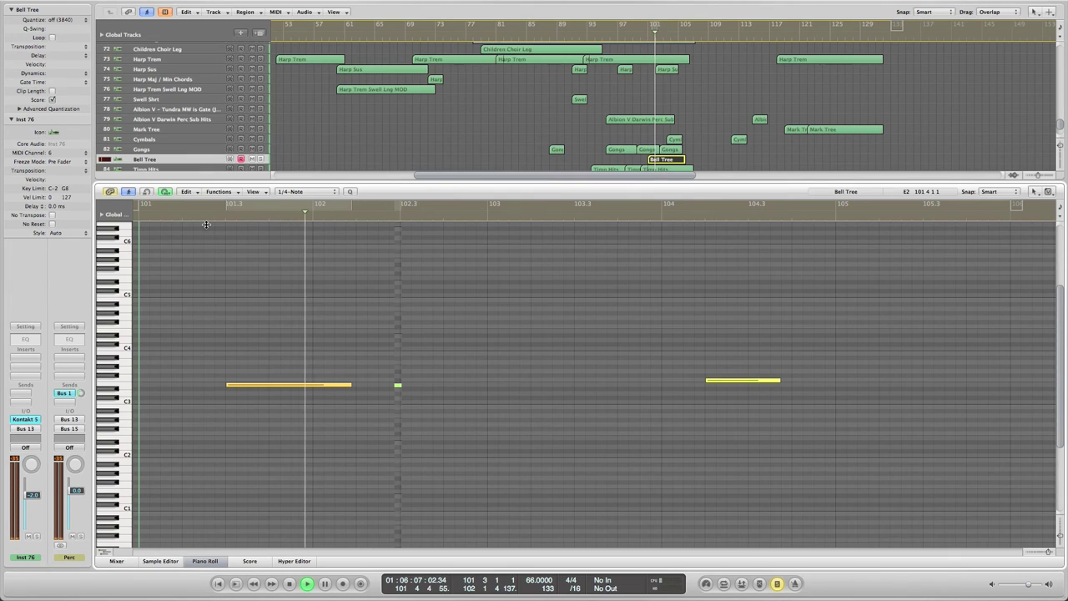
key(space)
key(p)
click(701, 433)
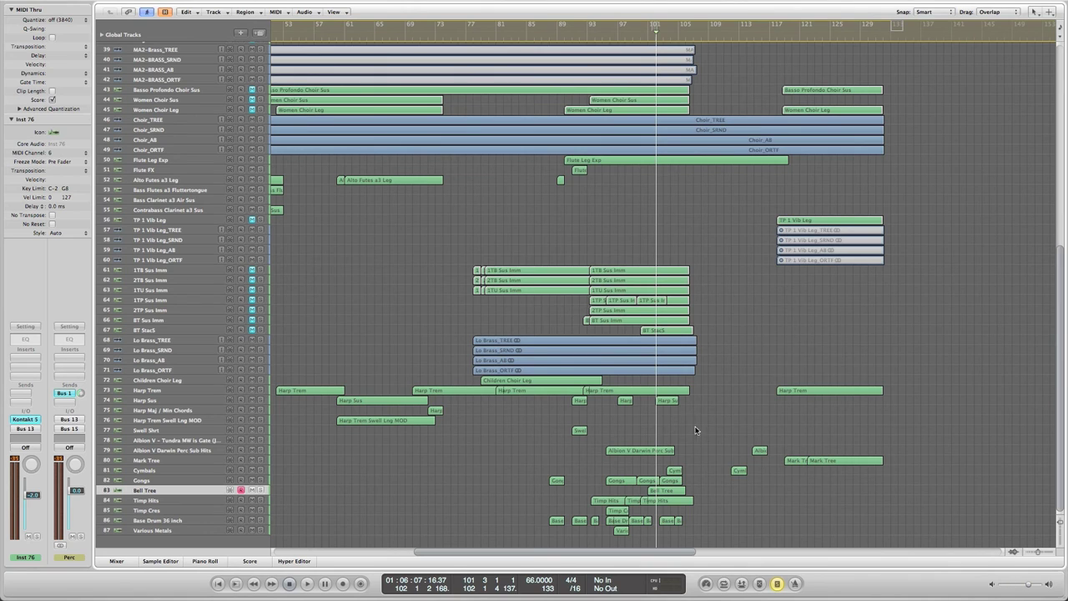
Open the last Harp Sus region, play it from mid bar 102, then close the Piano Roll and deselect it.
double_click(668, 400)
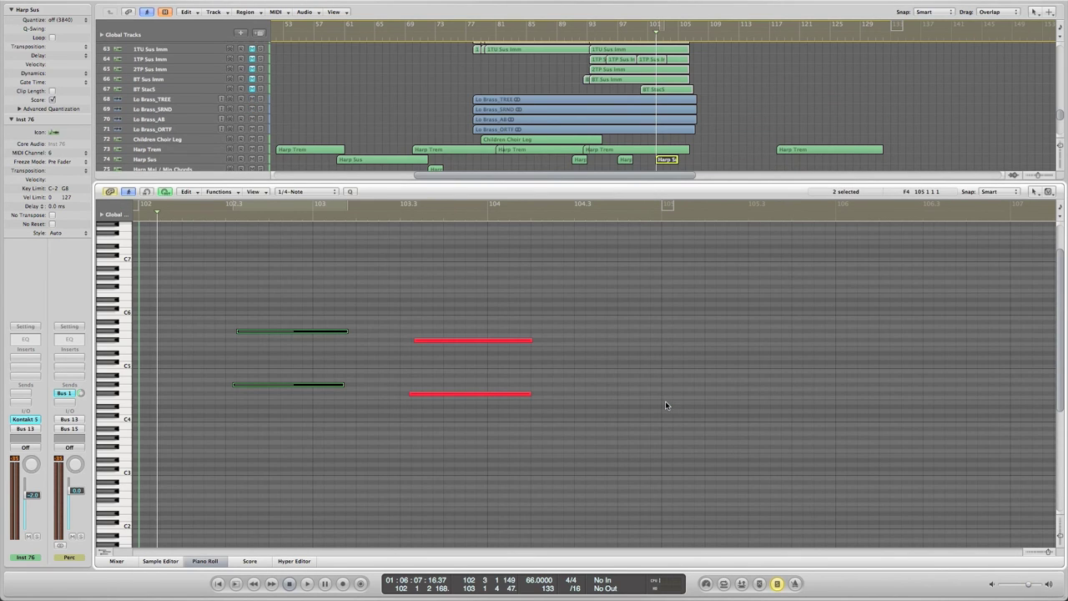
click(211, 215)
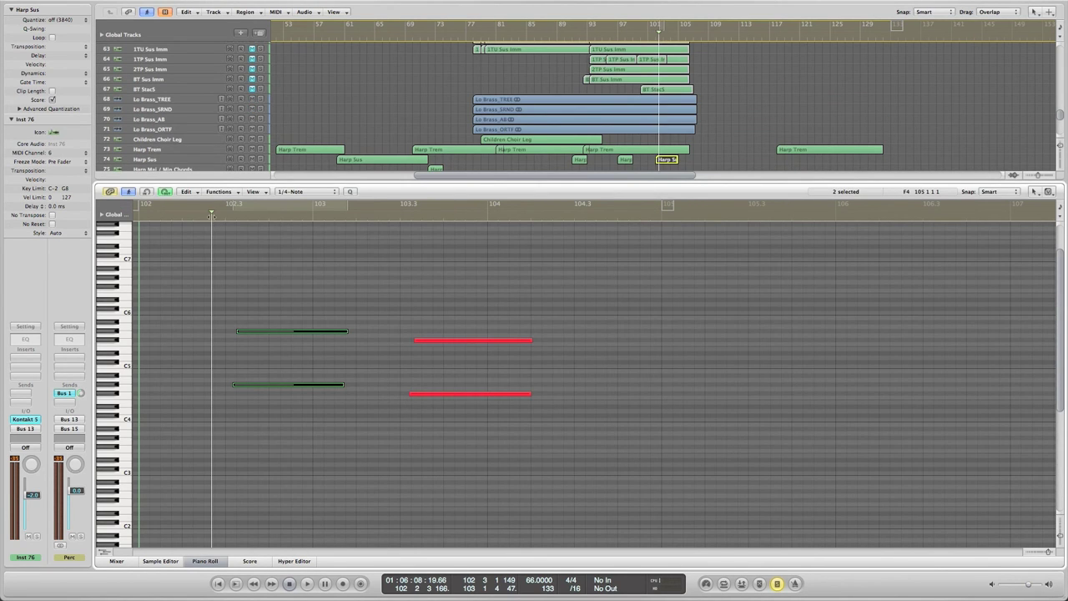
key(space)
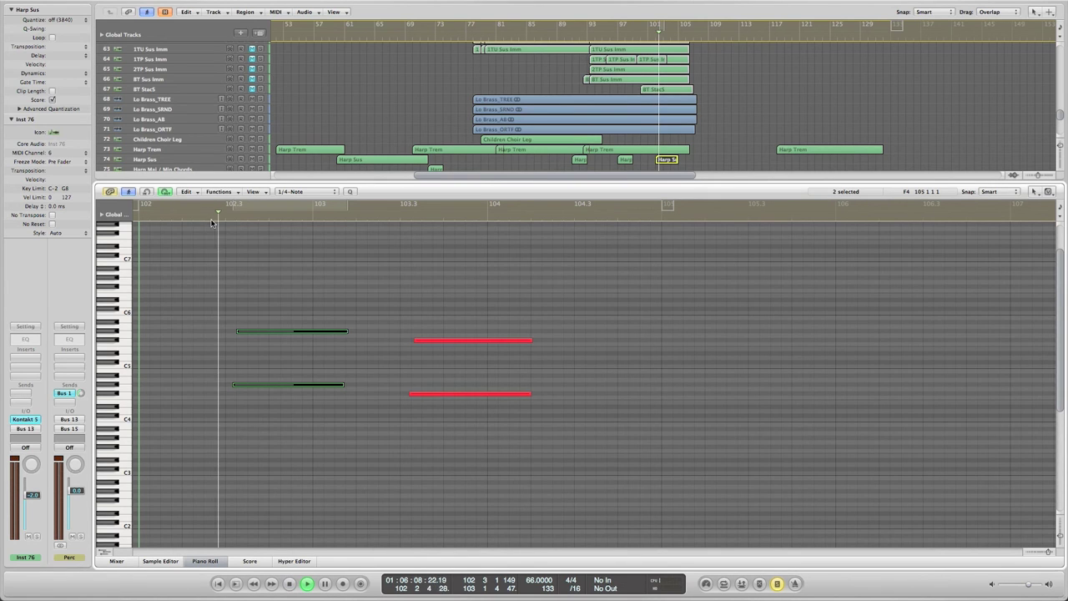
key(p)
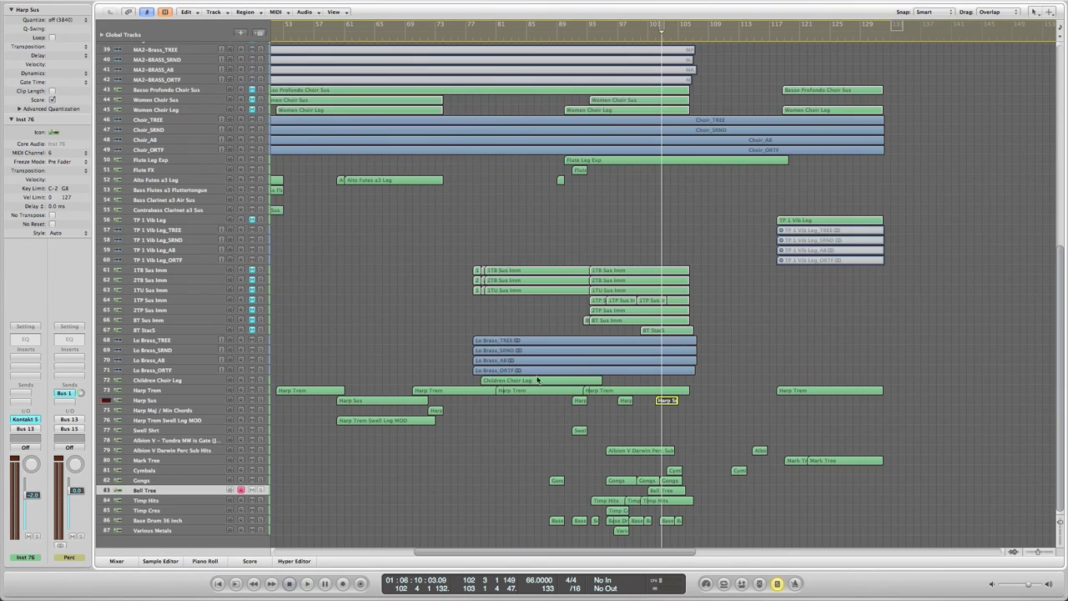
click(714, 373)
Review the upper tracks across the arrangement and place the playhead at bar 117, just before the closing section.
scroll(713, 373, up, 10)
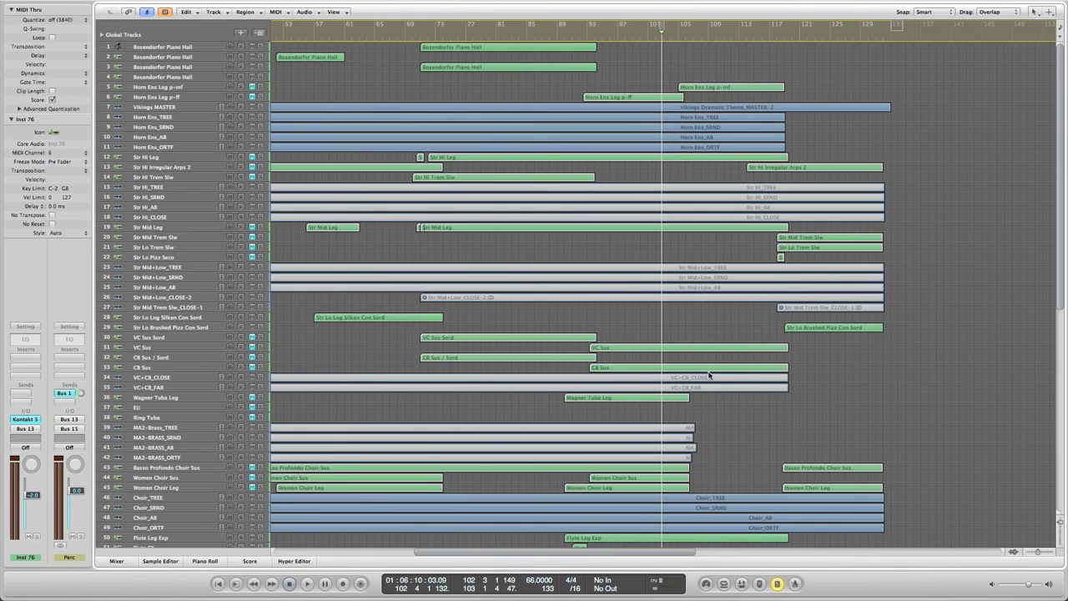
scroll(709, 374, right, 5)
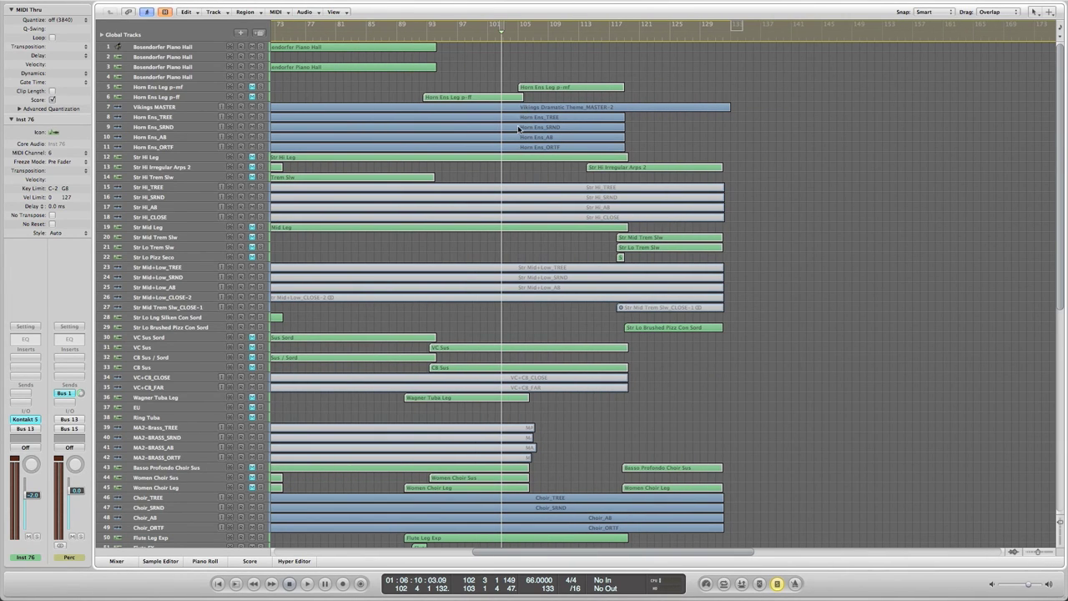
scroll(525, 138, left, 15)
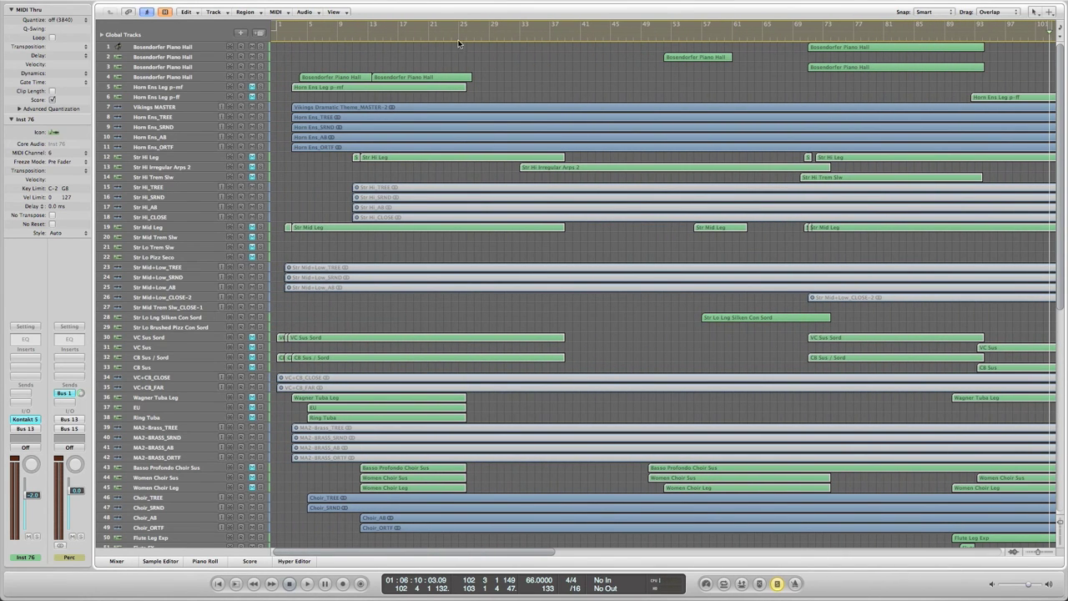
key(ctrl+period)
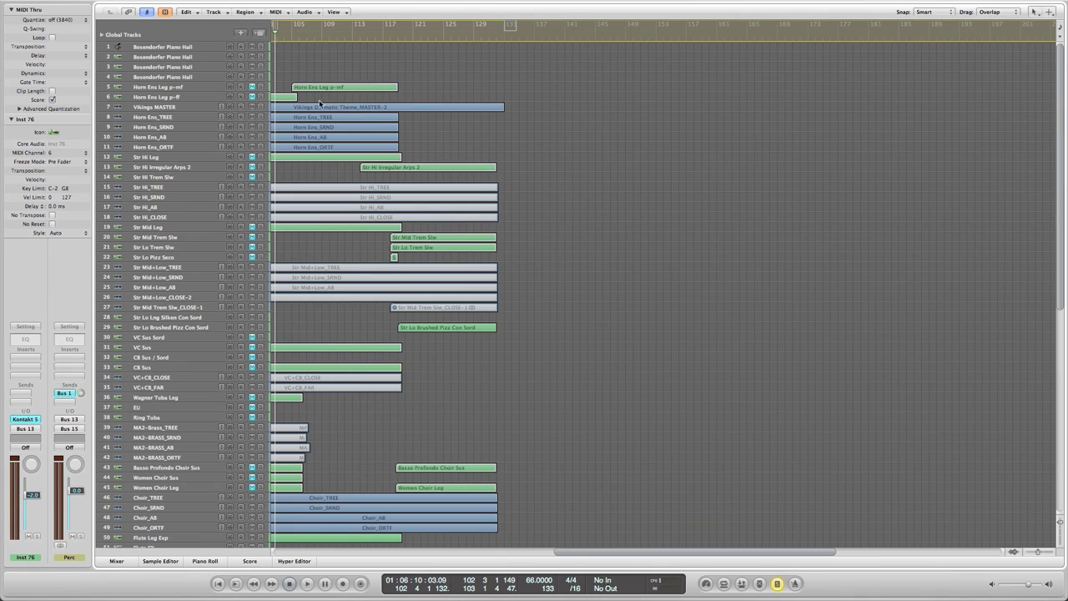
scroll(451, 147, left, 5)
click(586, 39)
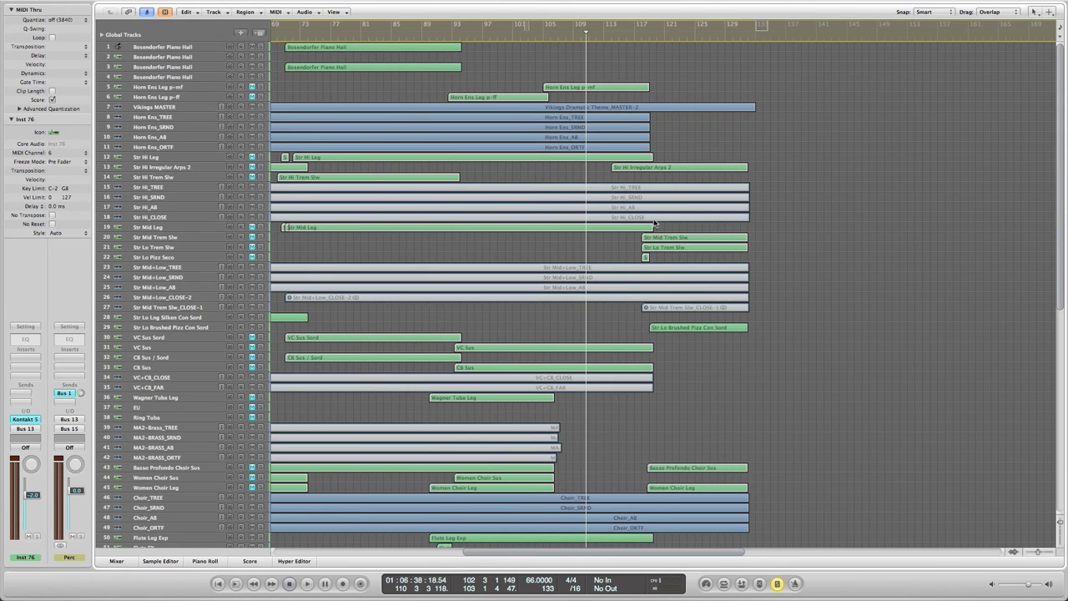
click(632, 41)
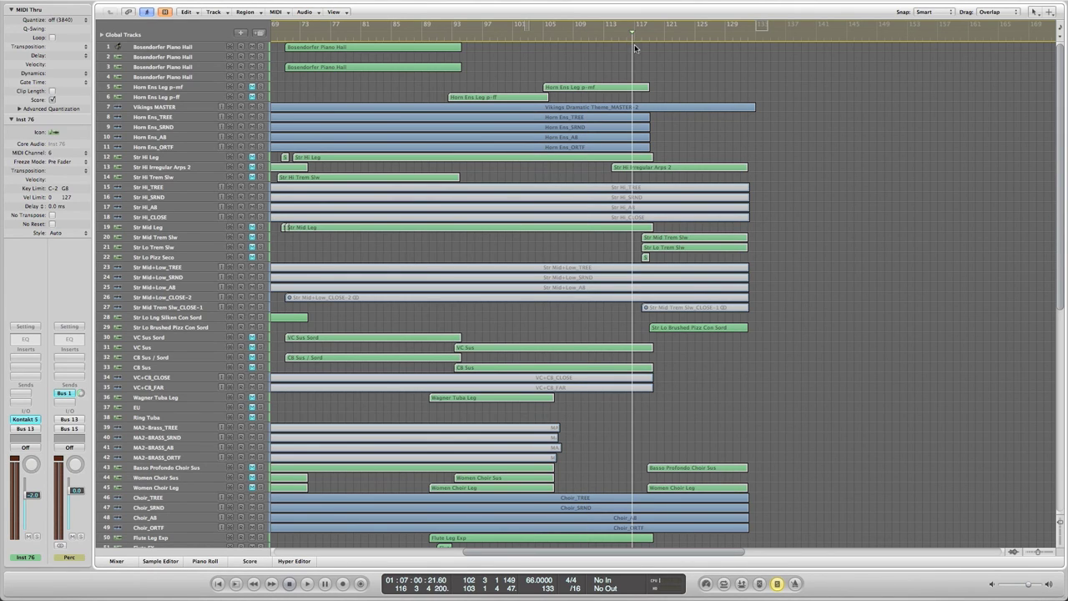
click(636, 42)
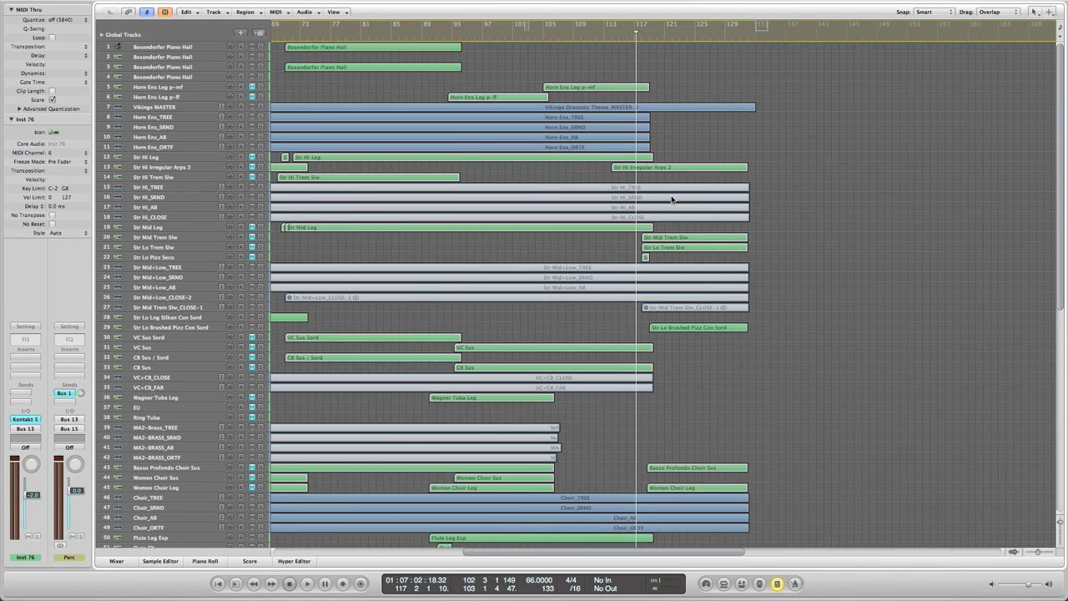
Select the four TP 1 Vib Leg audio regions, open the Piano Roll and place the playhead in the middle of bar 118.
scroll(679, 197, down, 6)
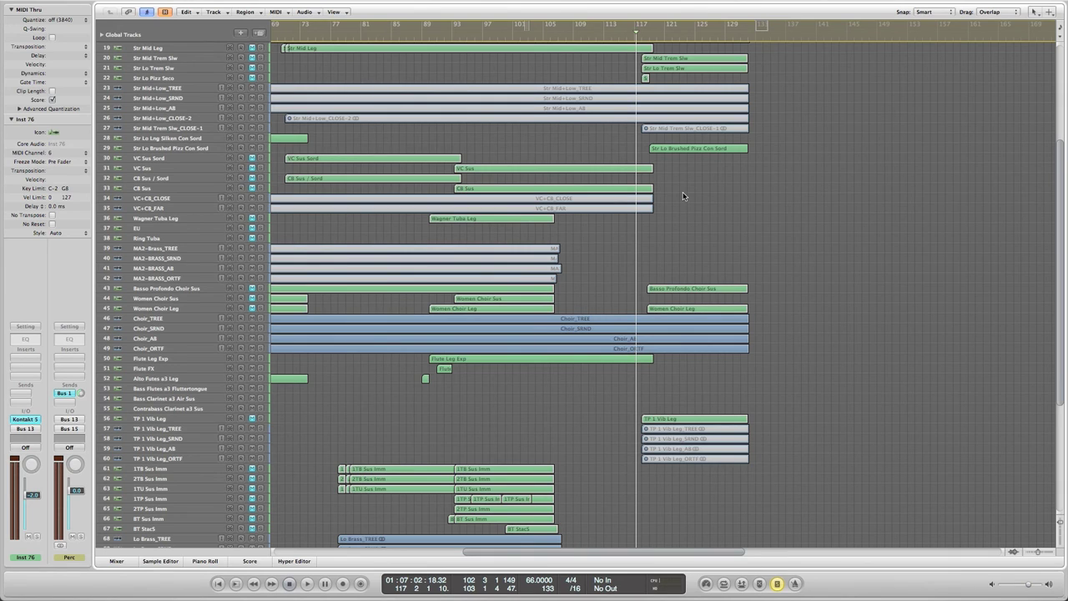
scroll(685, 208, down, 4)
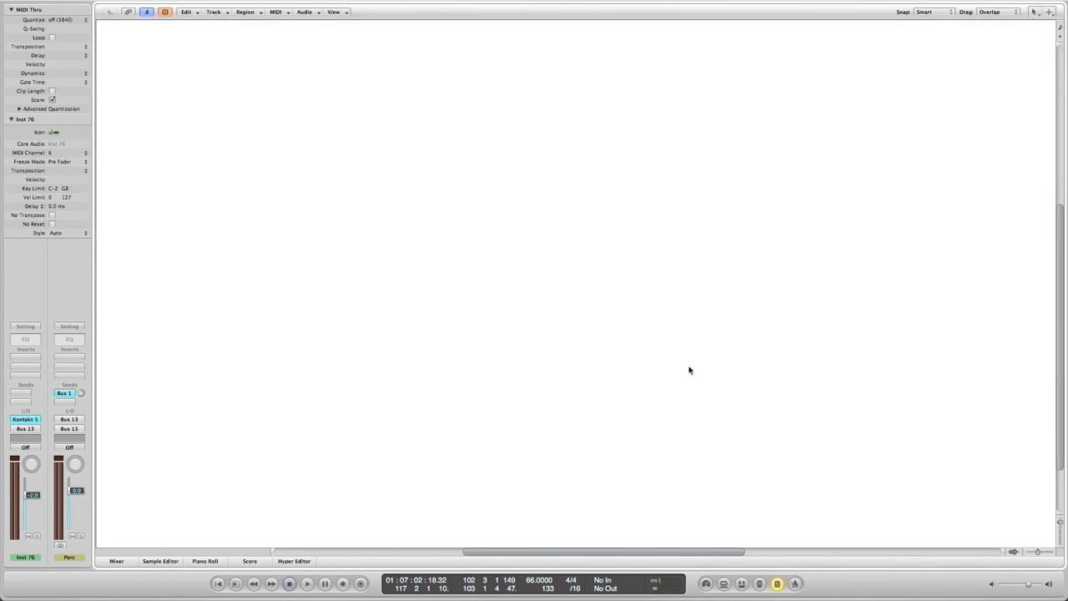
double_click(689, 315)
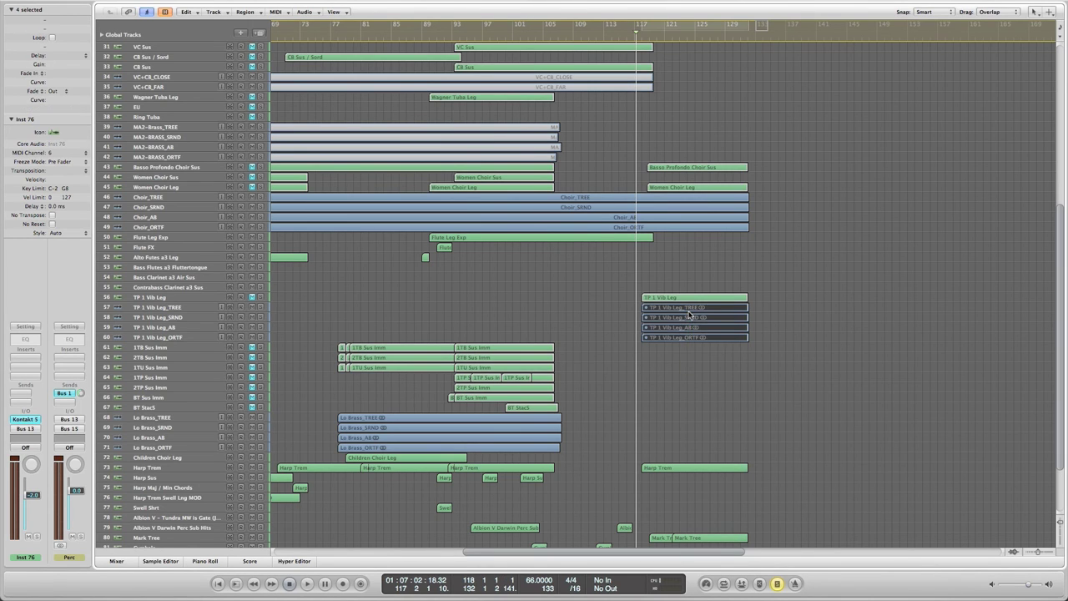
scroll(666, 100, down, 5)
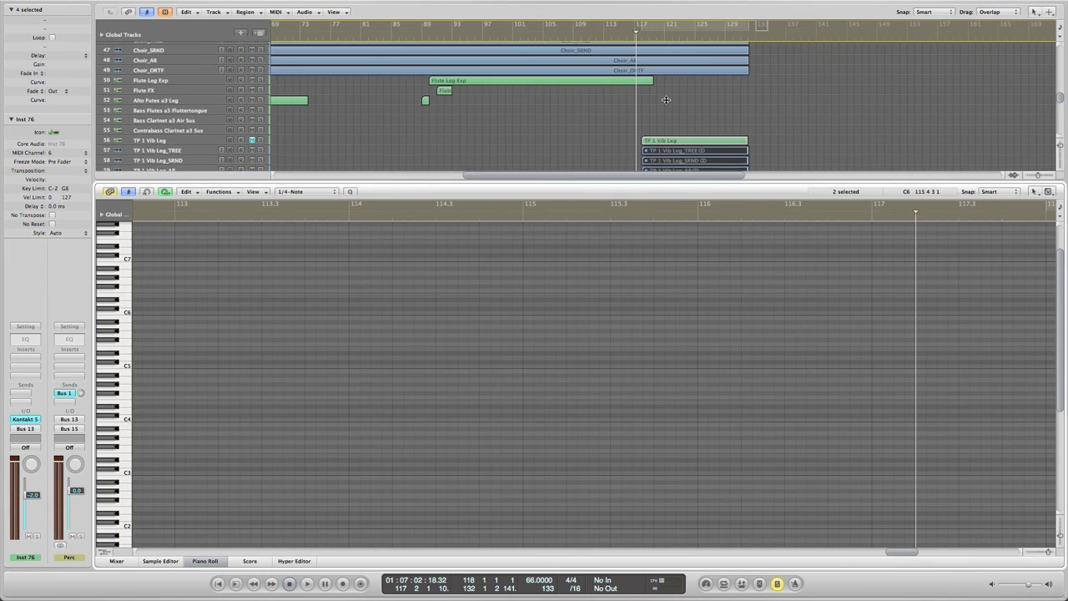
scroll(666, 100, down, 1)
drag(614, 169, 694, 135)
click(647, 35)
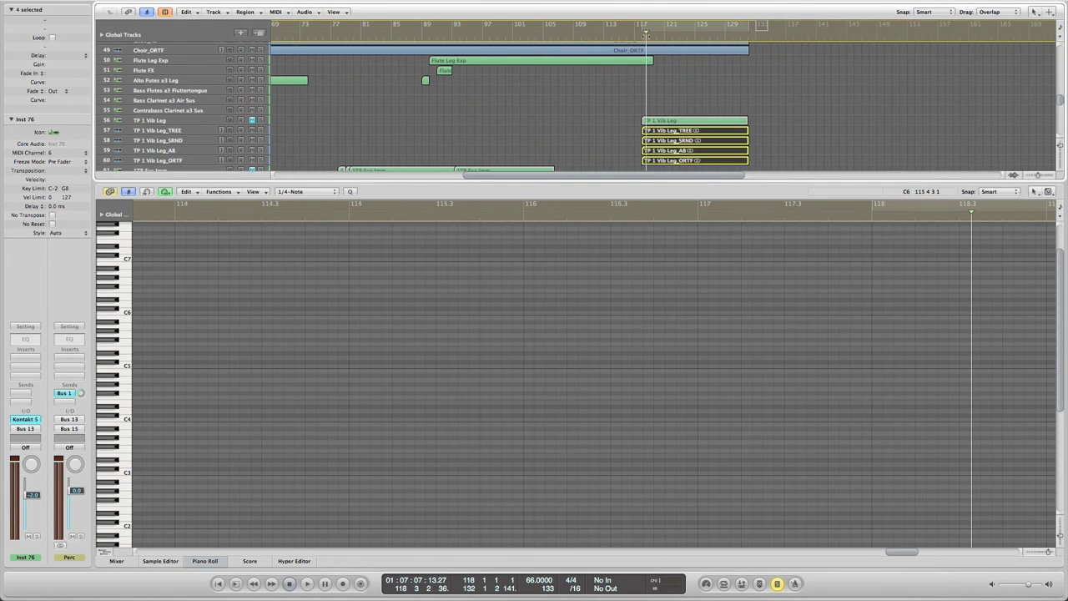
scroll(577, 278, right, 5)
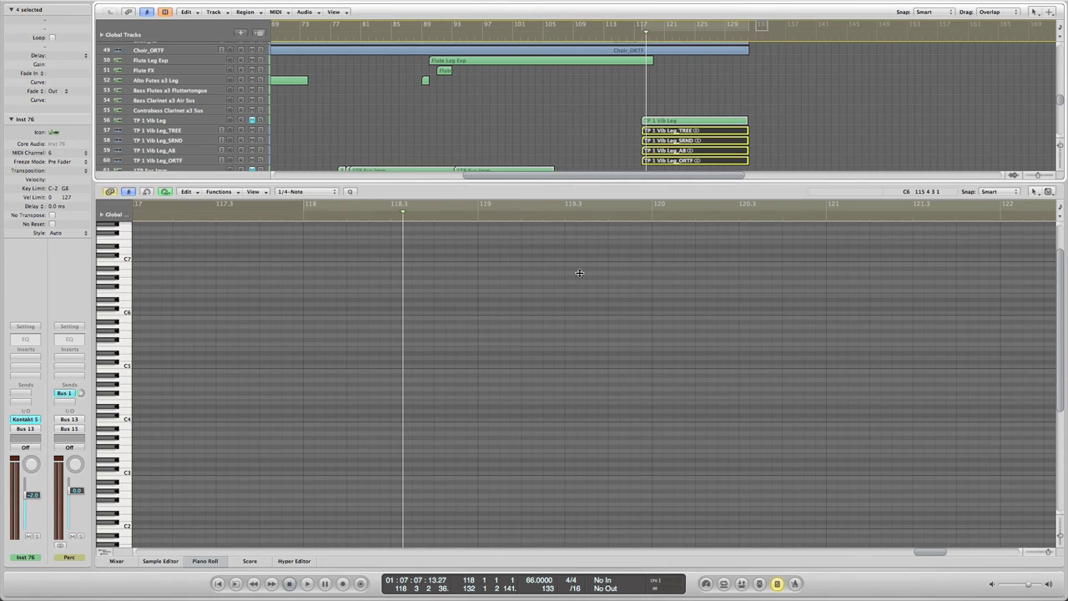
scroll(579, 272, right, 3)
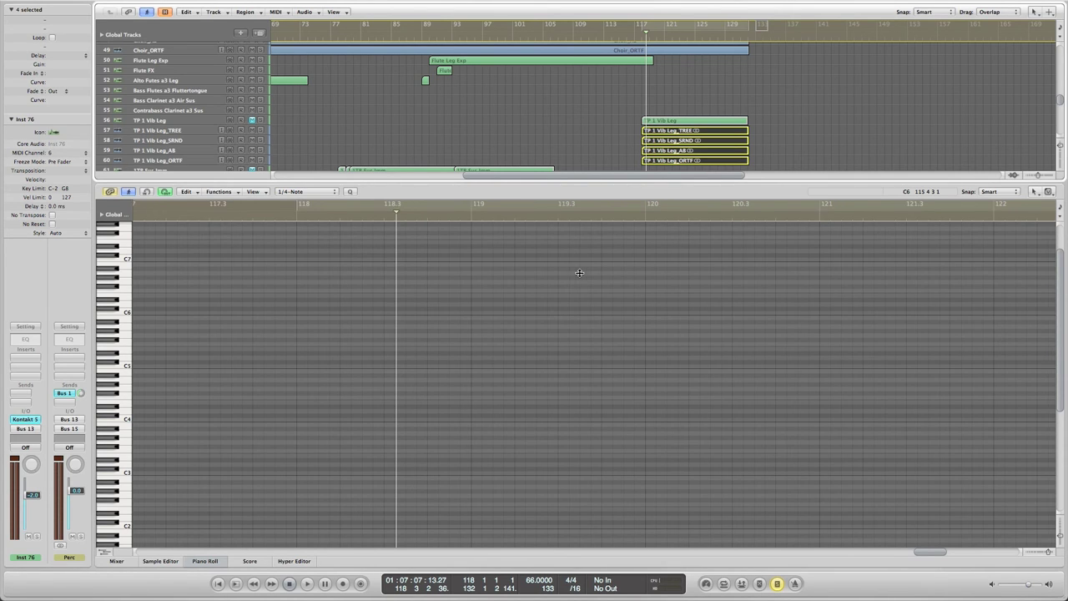
scroll(579, 273, left, 3)
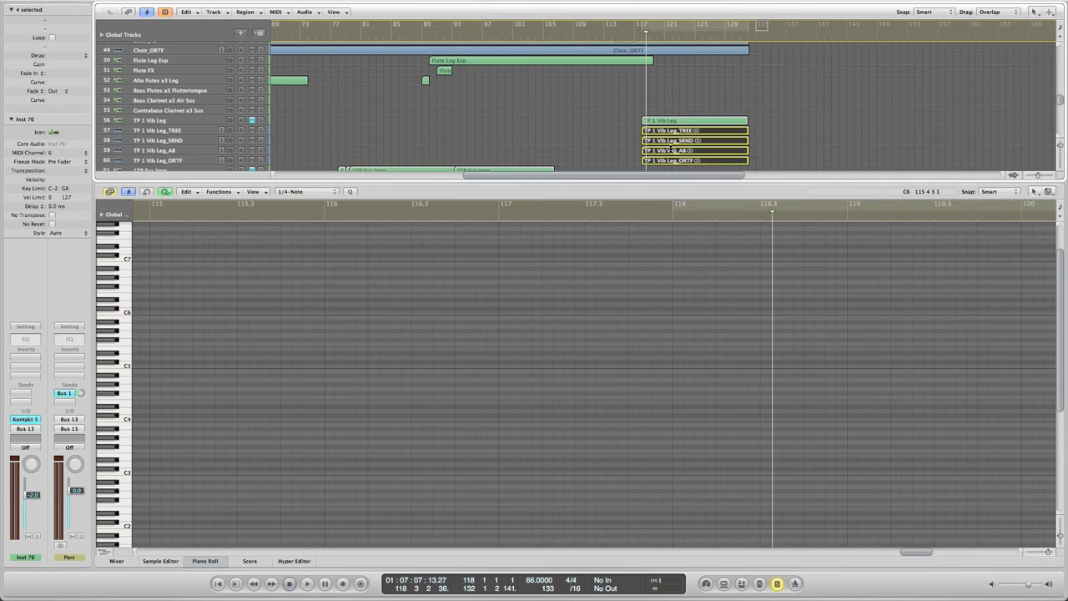
scroll(591, 372, up, 3)
scroll(590, 362, right, 2)
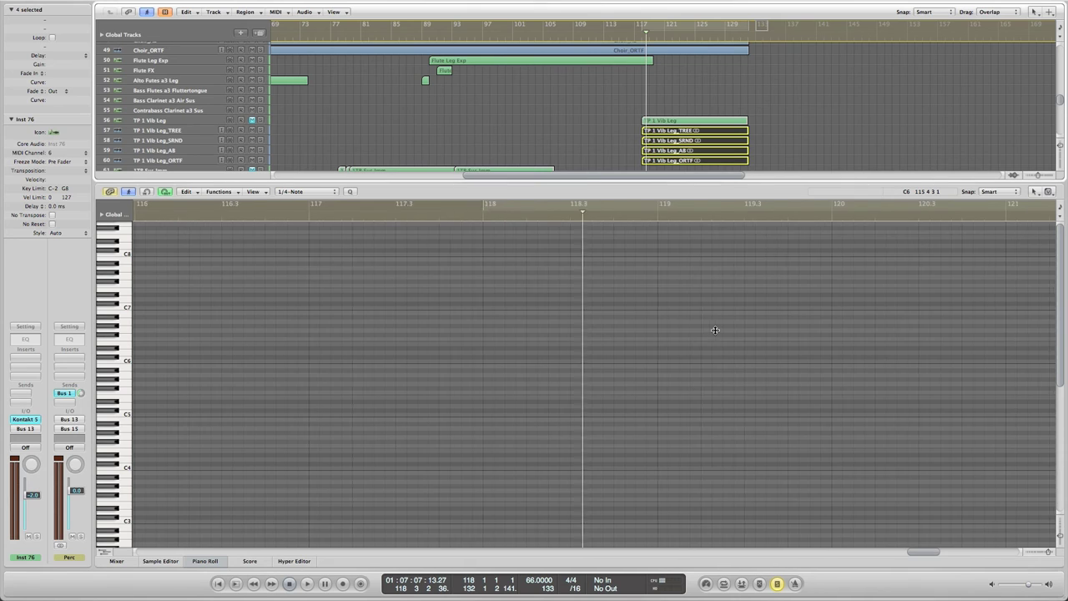
Add the TP 1 Vib Leg MIDI region to the selection, play it from bar 119 to its end, then close the Piano Roll and deselect.
drag(610, 165, 668, 110)
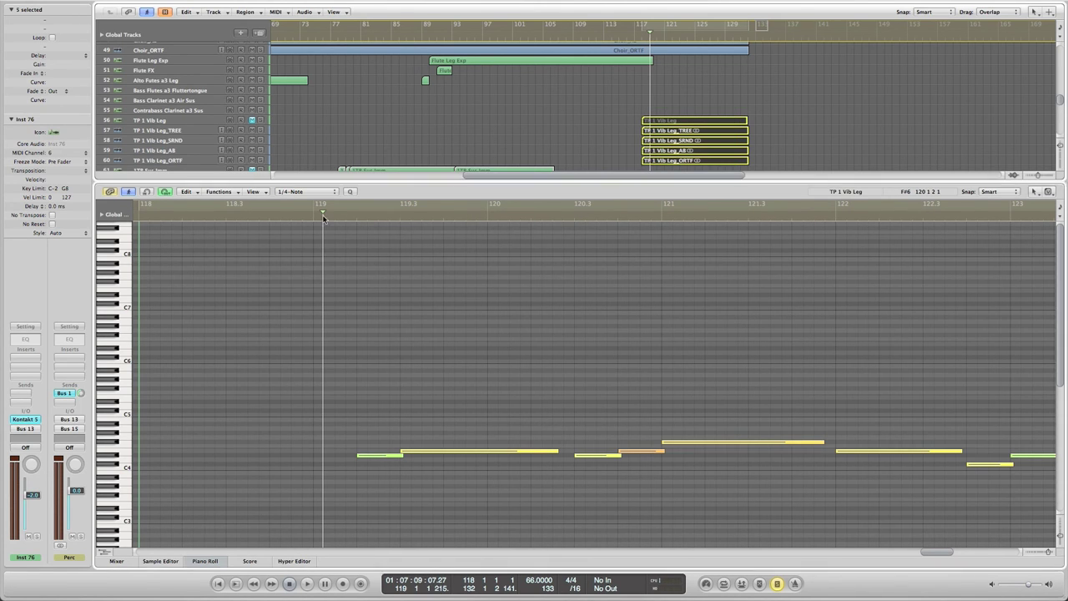
key(space)
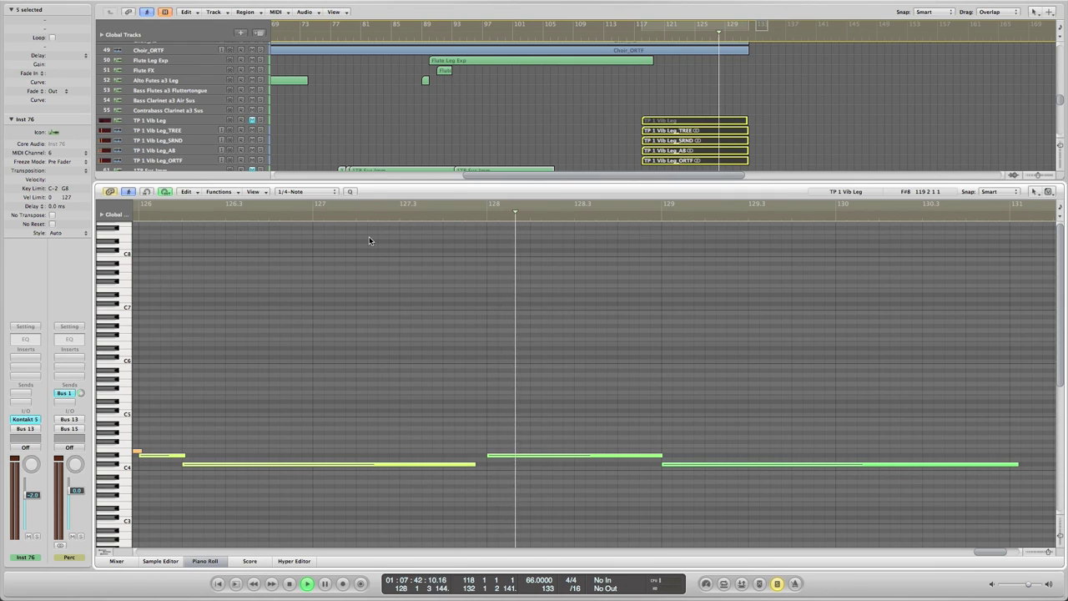
scroll(373, 242, down, 4)
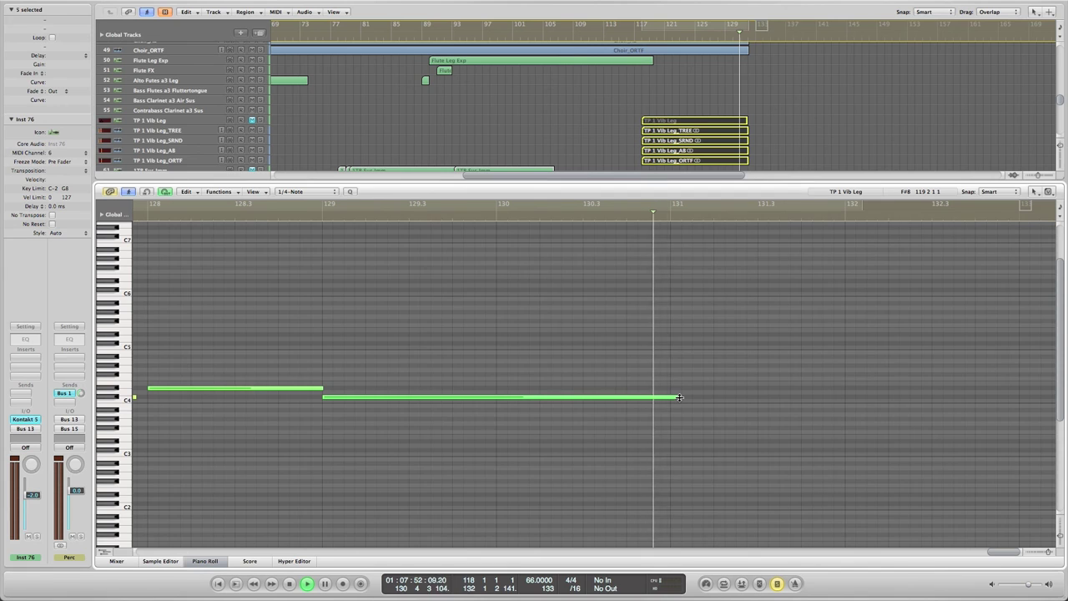
key(p)
key(space)
click(701, 348)
Select the Str Lo Brushed Pizz Con Sord track and open its region in the Piano Roll at bar 120.
scroll(701, 349, up, 5)
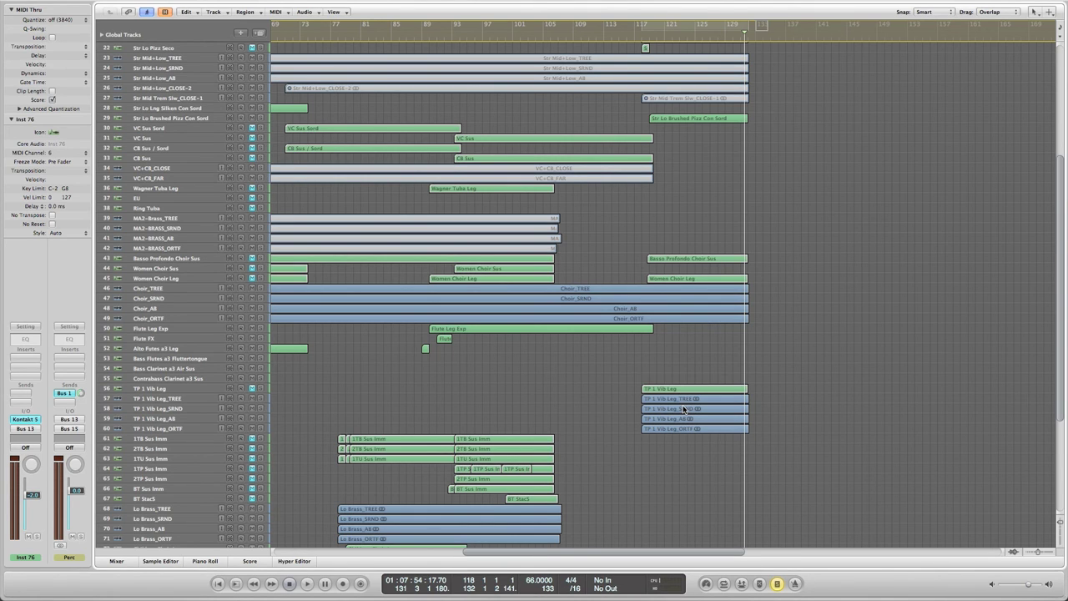
scroll(683, 408, down, 3)
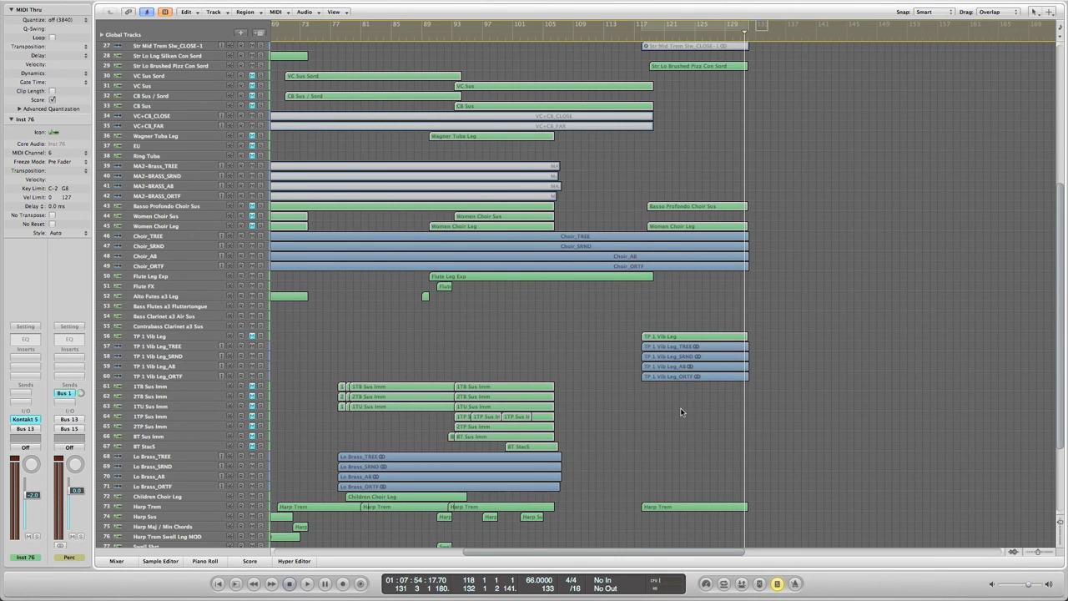
scroll(682, 412, up, 3)
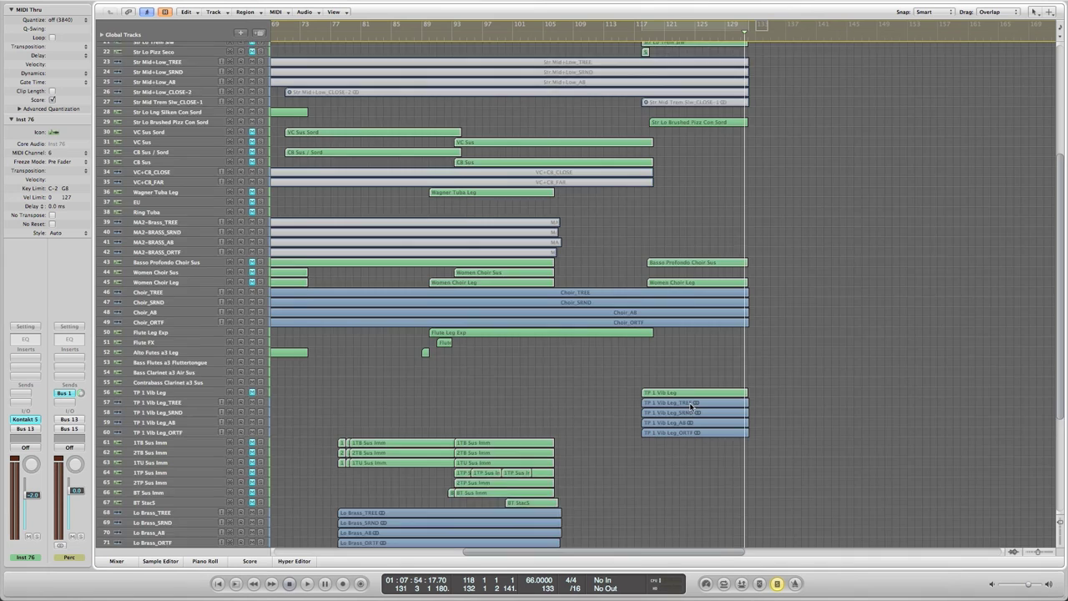
scroll(691, 407, down, 5)
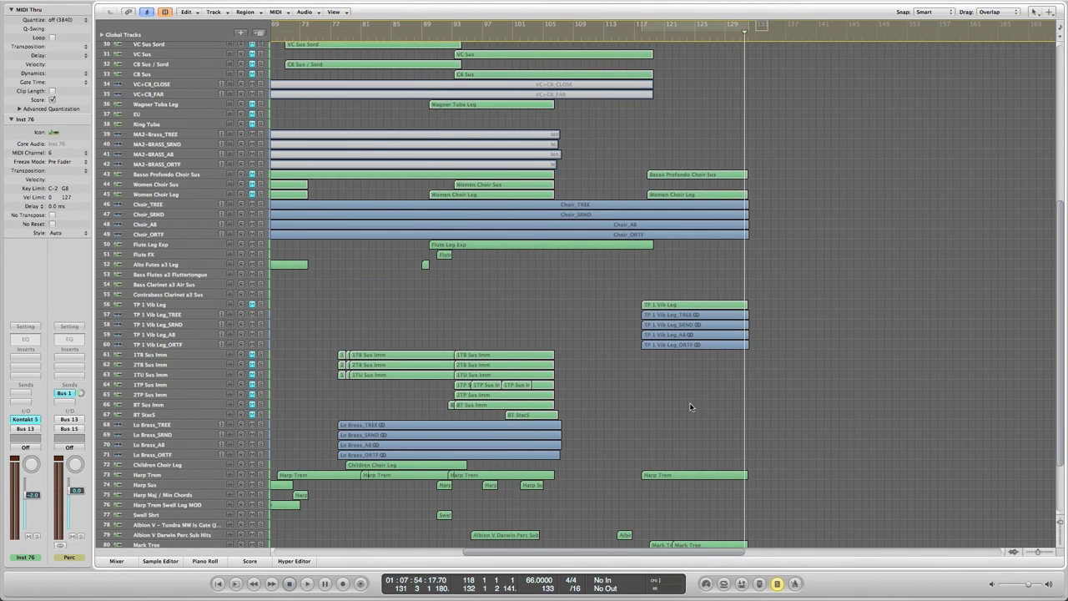
scroll(688, 407, up, 8)
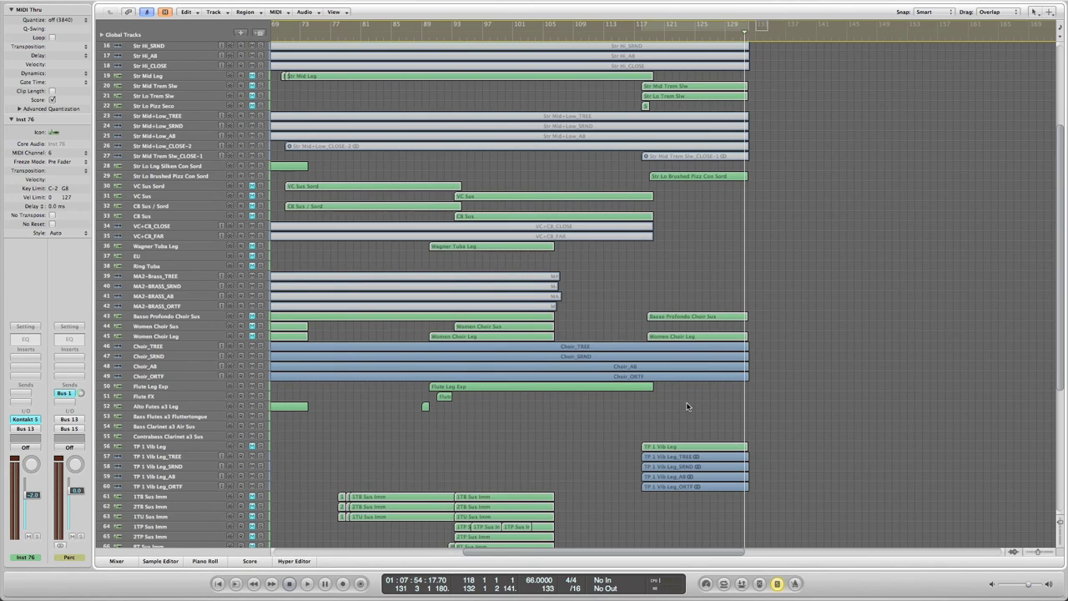
scroll(688, 407, up, 6)
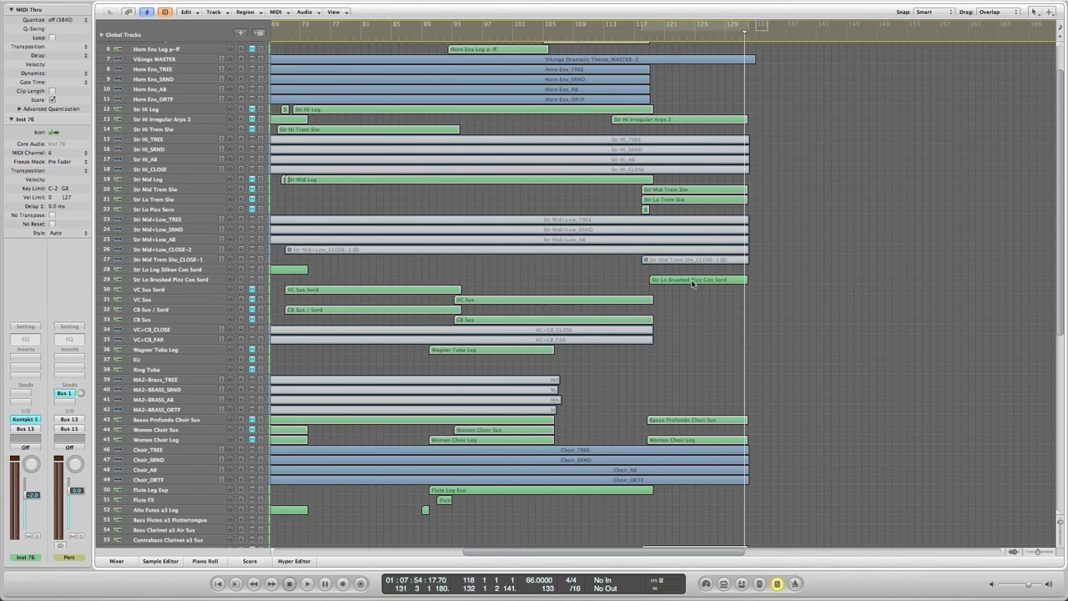
click(171, 282)
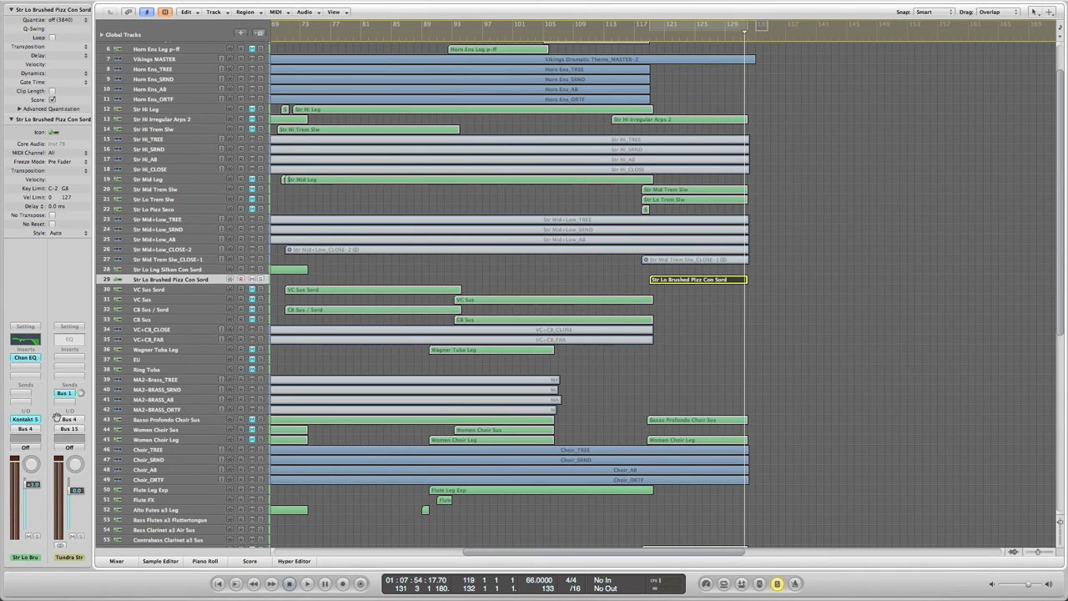
double_click(691, 279)
scroll(660, 285, left, 5)
scroll(609, 290, left, 5)
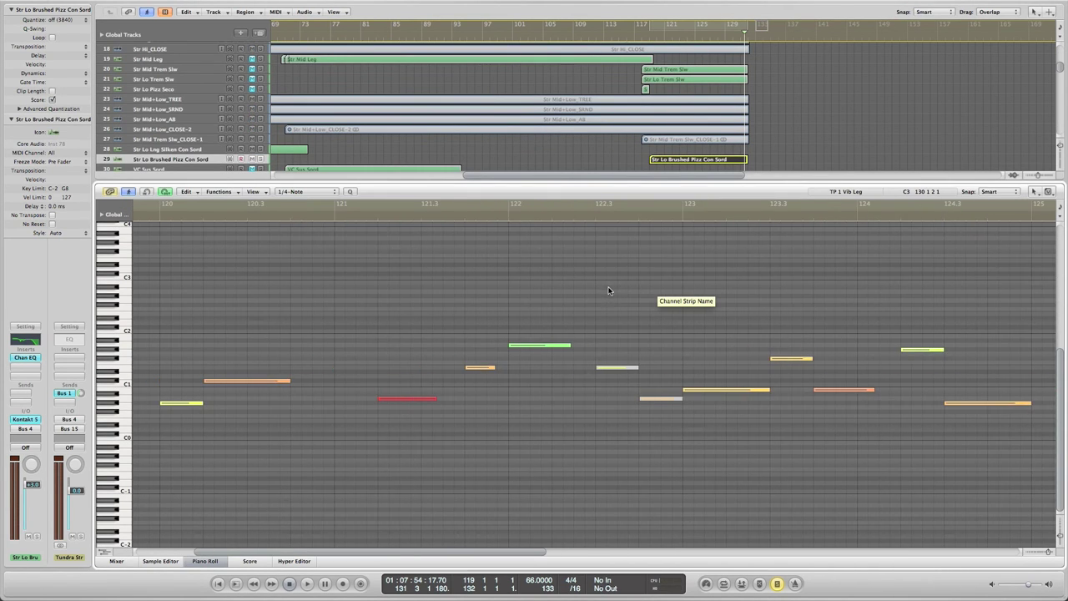
Play the Str Lo Brushed Pizz Con Sord part from the second half of bar 120, then close the Piano Roll and deselect the region.
click(287, 215)
key(space)
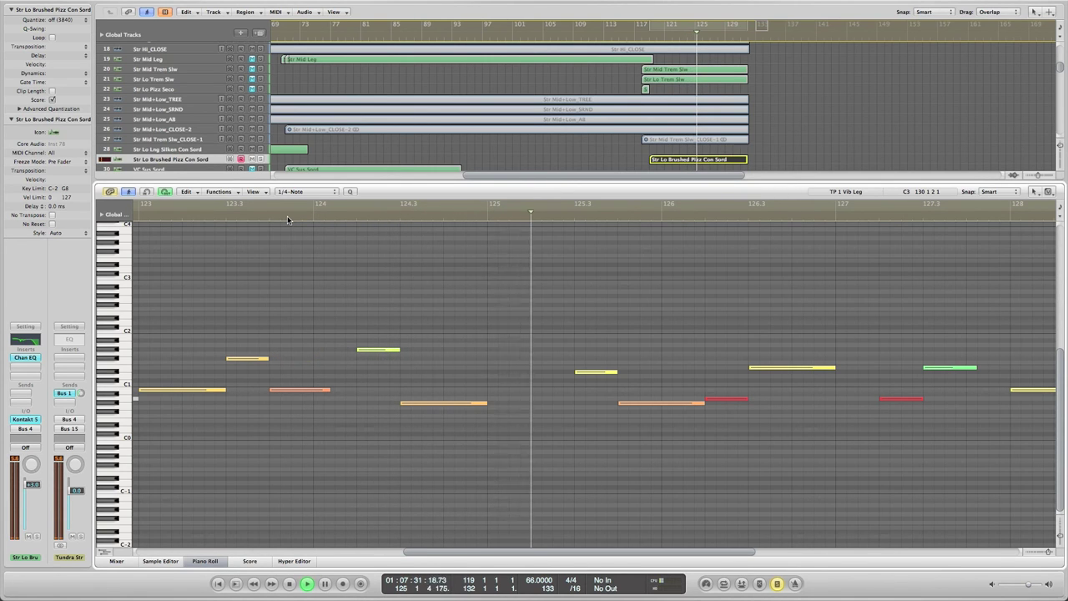
scroll(362, 273, right, 3)
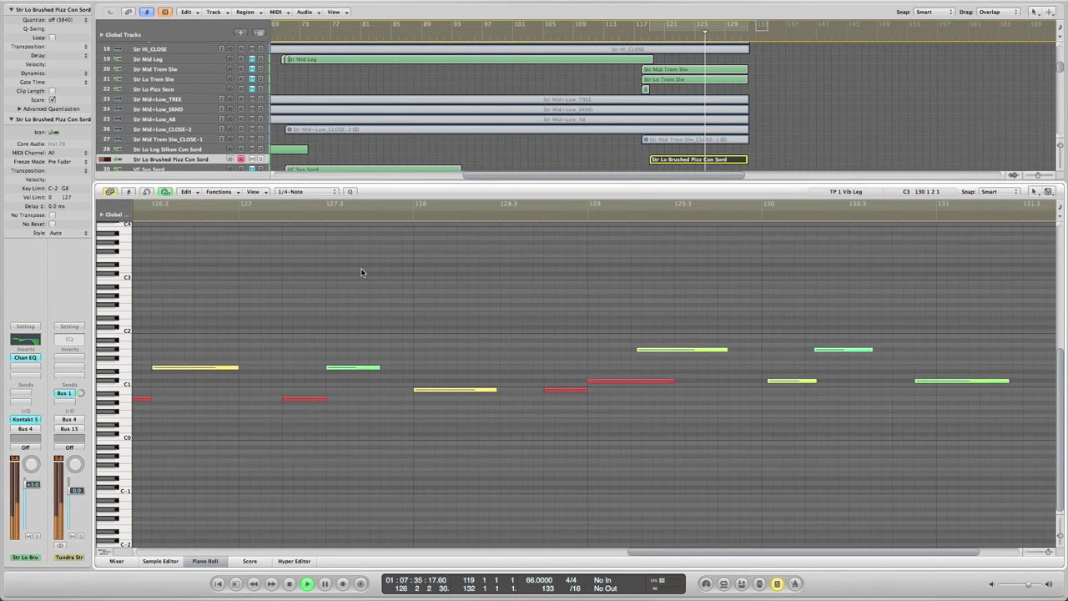
scroll(361, 273, left, 3)
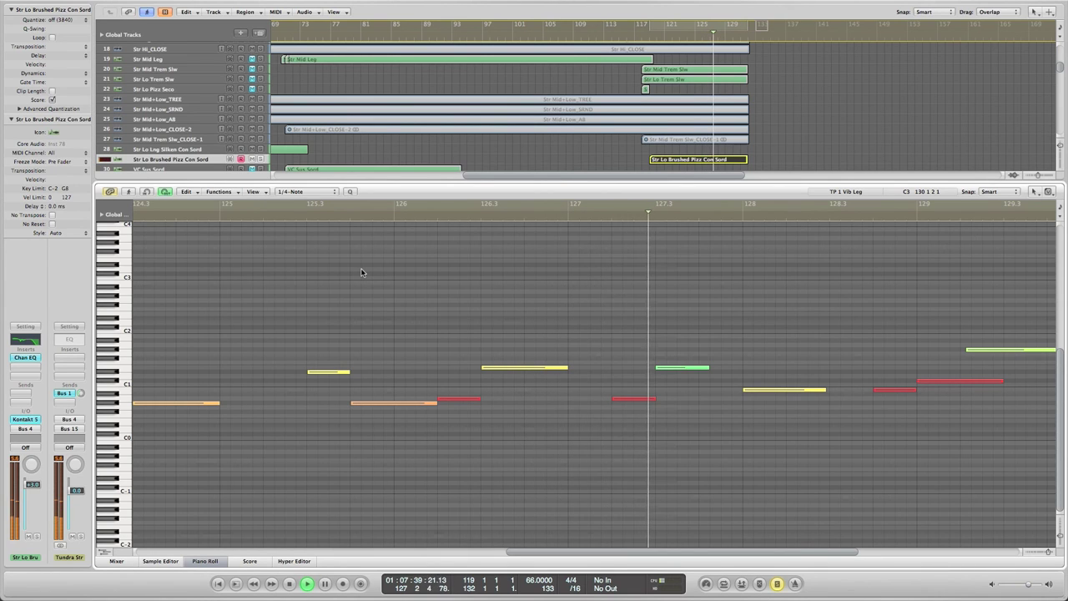
scroll(362, 272, right, 3)
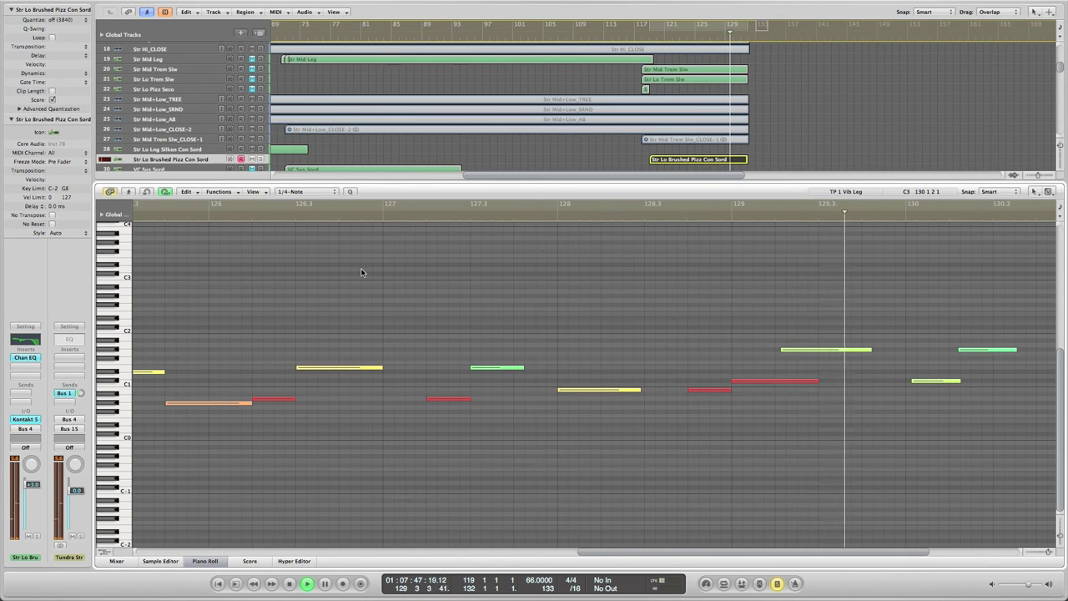
key(space)
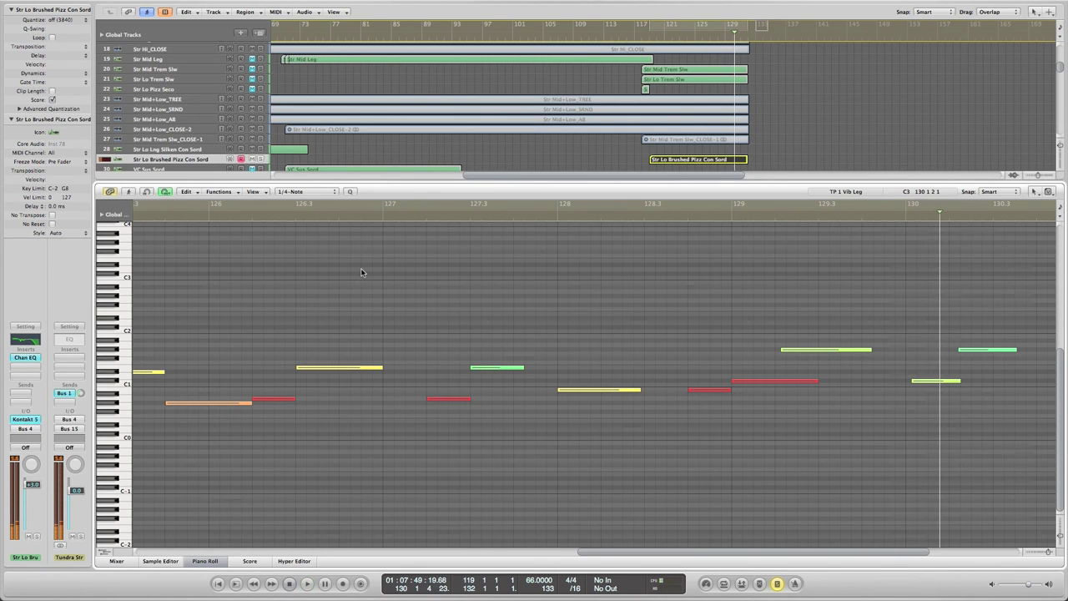
key(x)
key(x)
click(734, 258)
Select and unmute the Str Hi and Str Mid+Low audio regions, including Str Mid Trem Slw_CLOSE-1.
scroll(710, 263, up, 3)
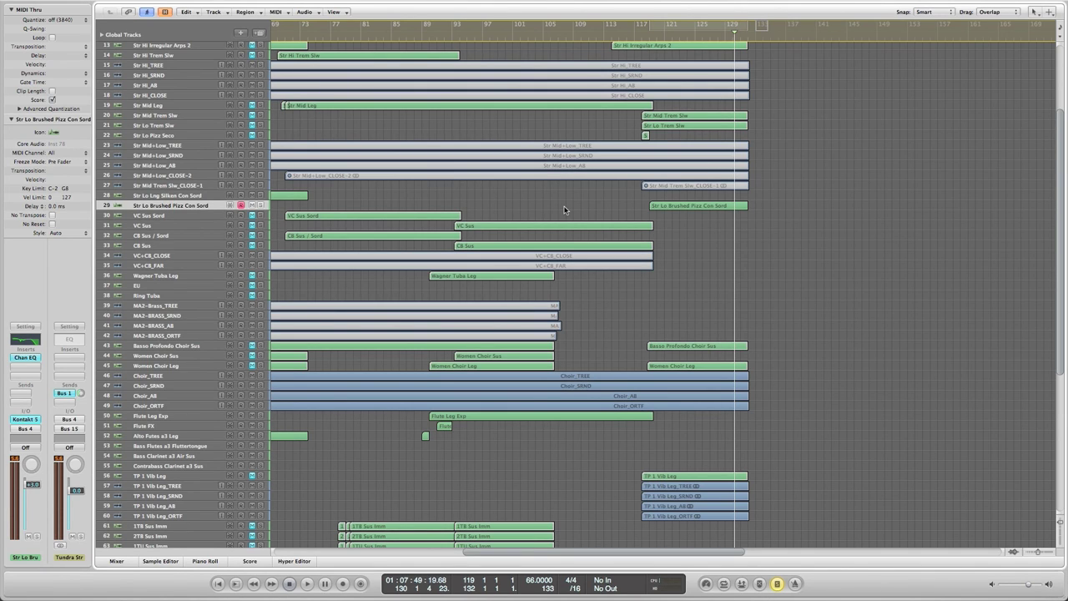
scroll(564, 210, up, 5)
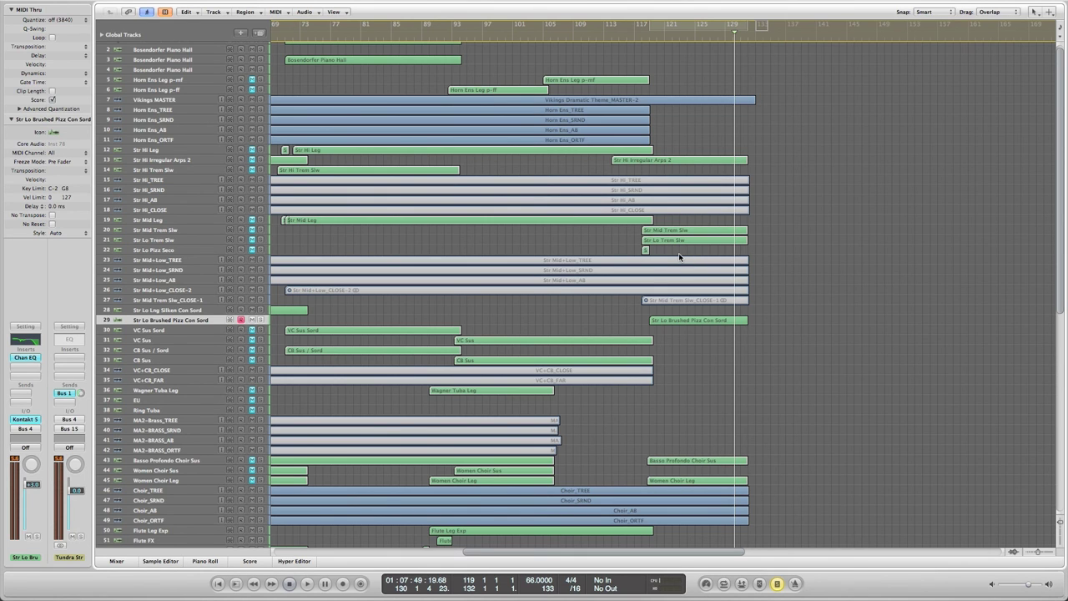
scroll(679, 255, down, 3)
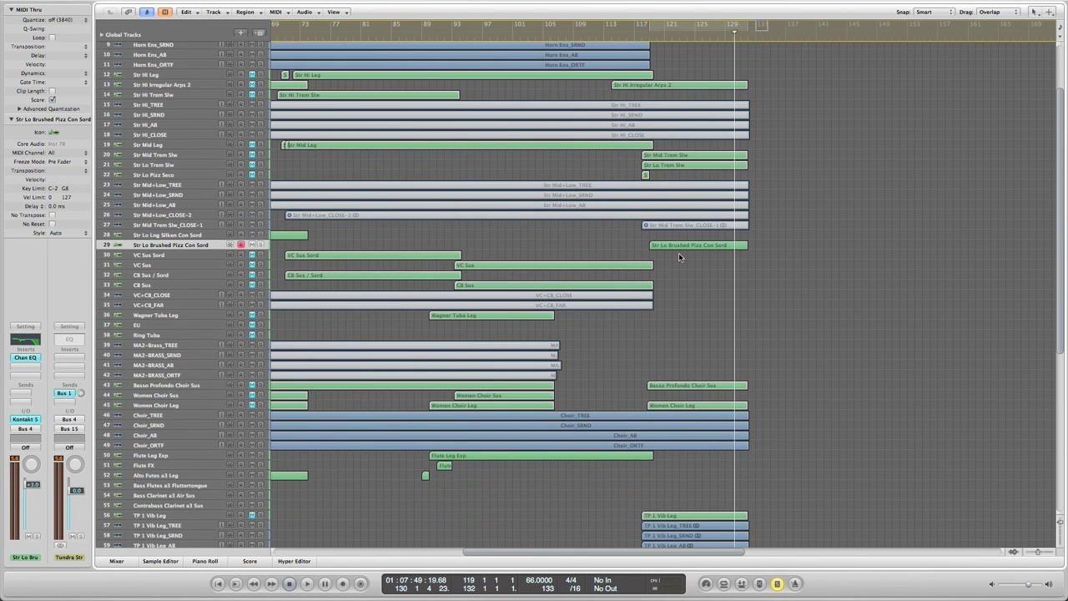
scroll(679, 256, up, 3)
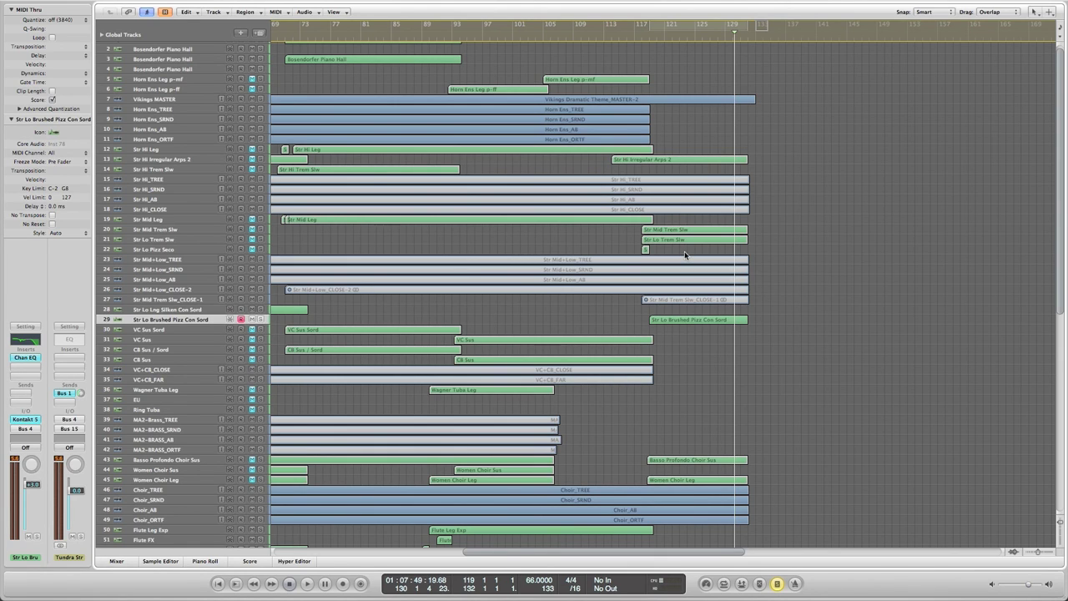
drag(668, 176, 675, 215)
drag(676, 253, 730, 302)
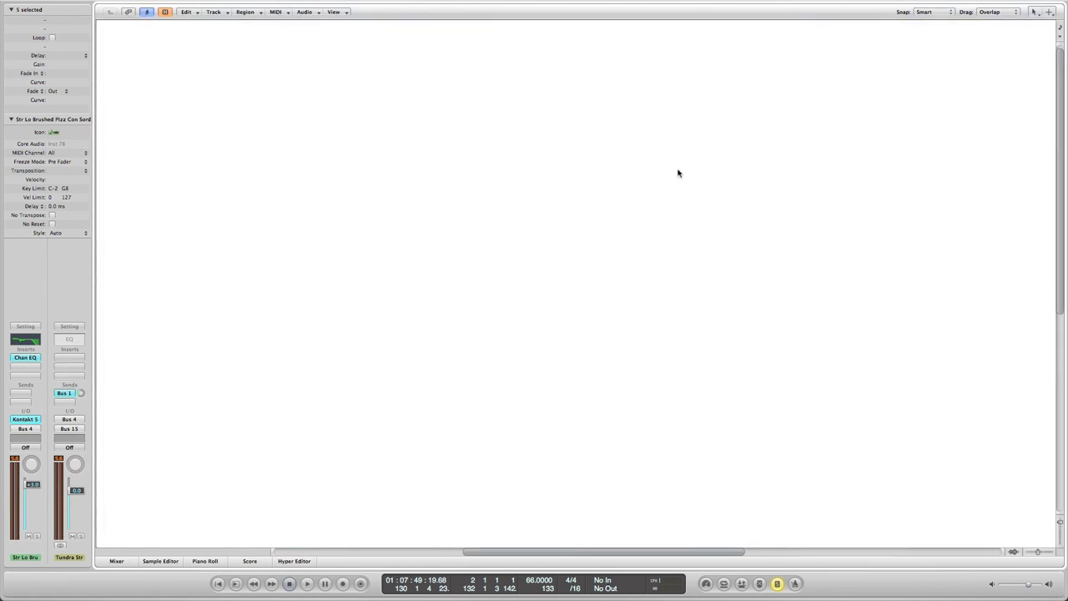
drag(678, 172, 683, 217)
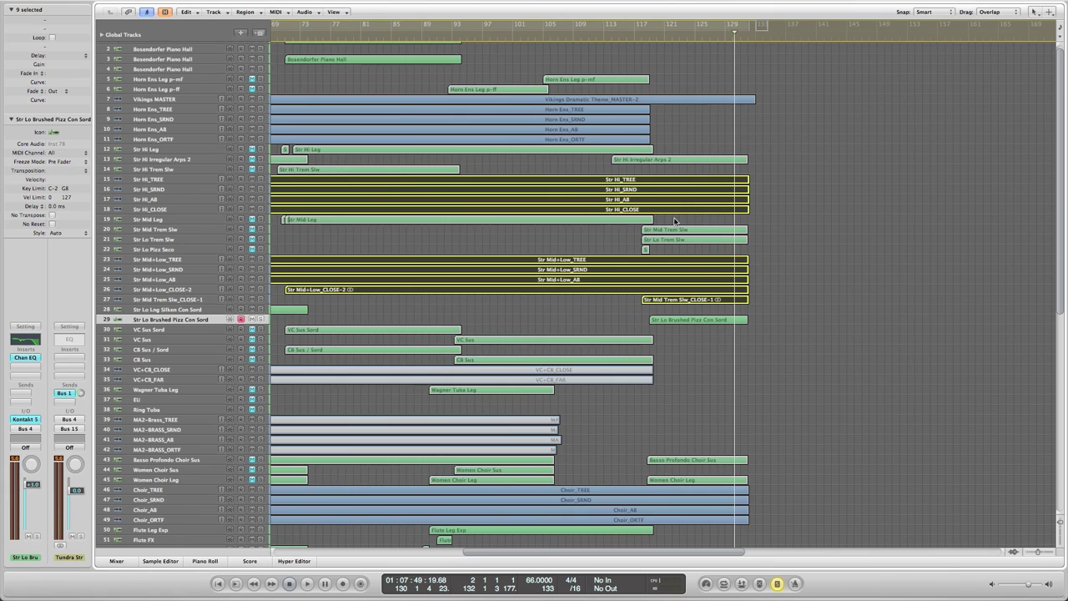
Play the selected string audio regions from bar 118 through their end, then stop and deselect them.
click(646, 38)
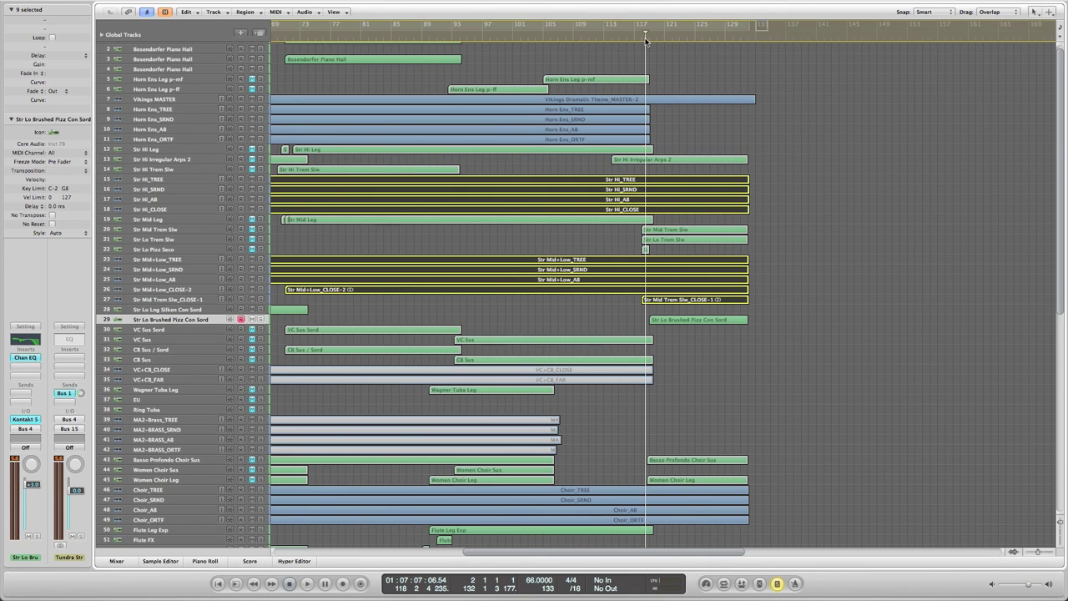
key(space)
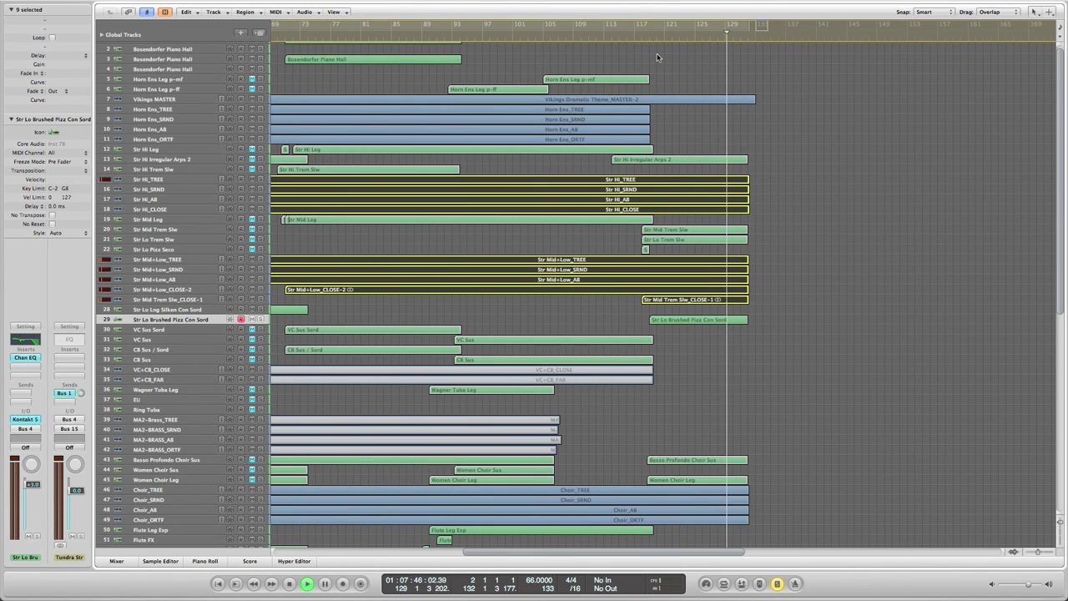
scroll(657, 57, down, 3)
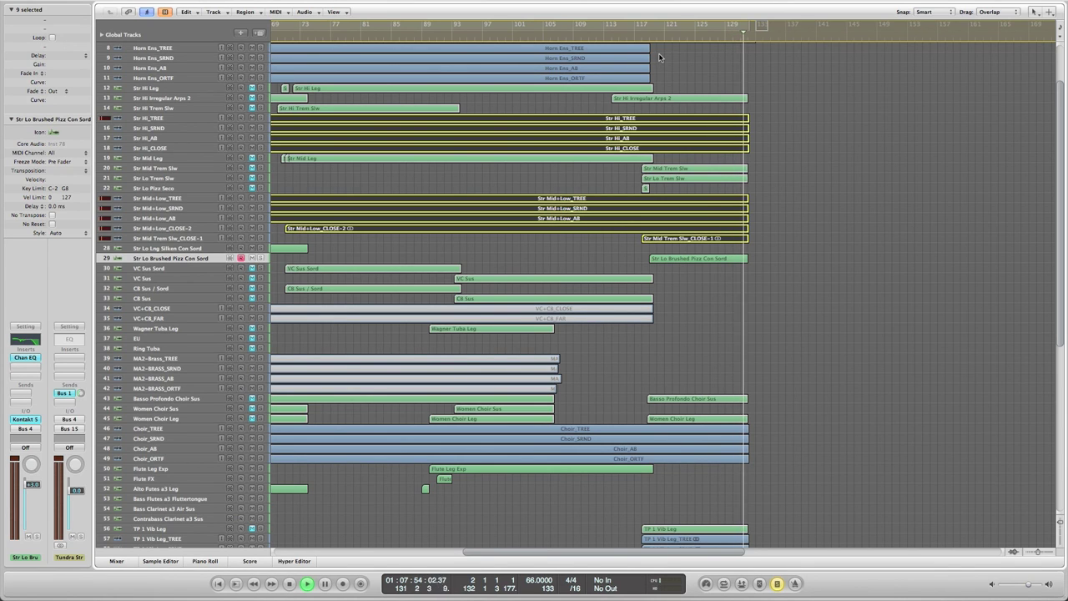
key(space)
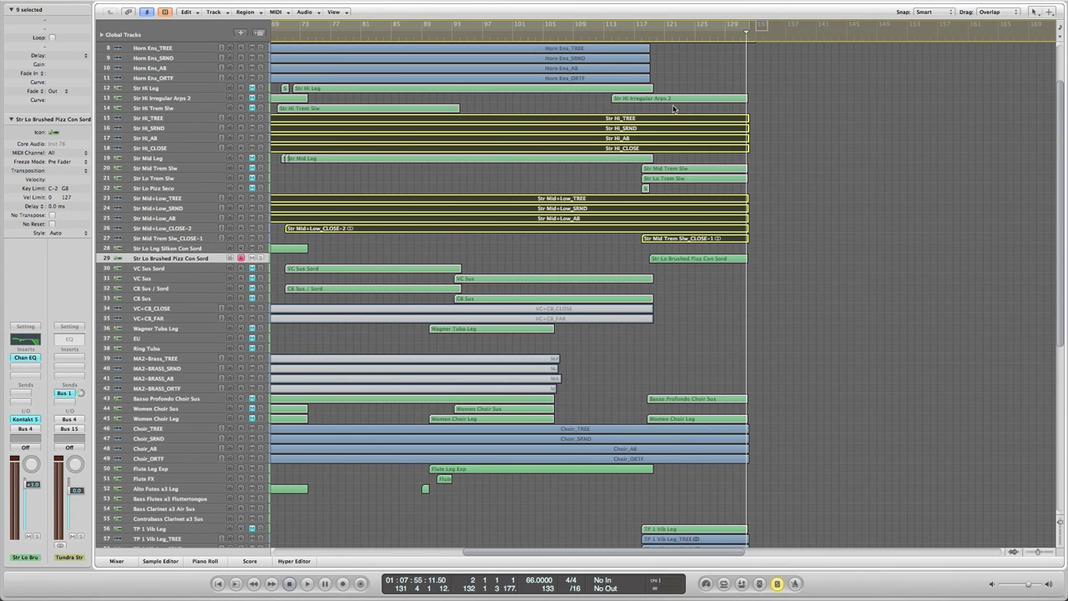
click(713, 297)
Return to the start of the arrangement, open the Mixer and examine the inserts, sends and bus routing across the track and aux channels.
scroll(713, 297, down, 5)
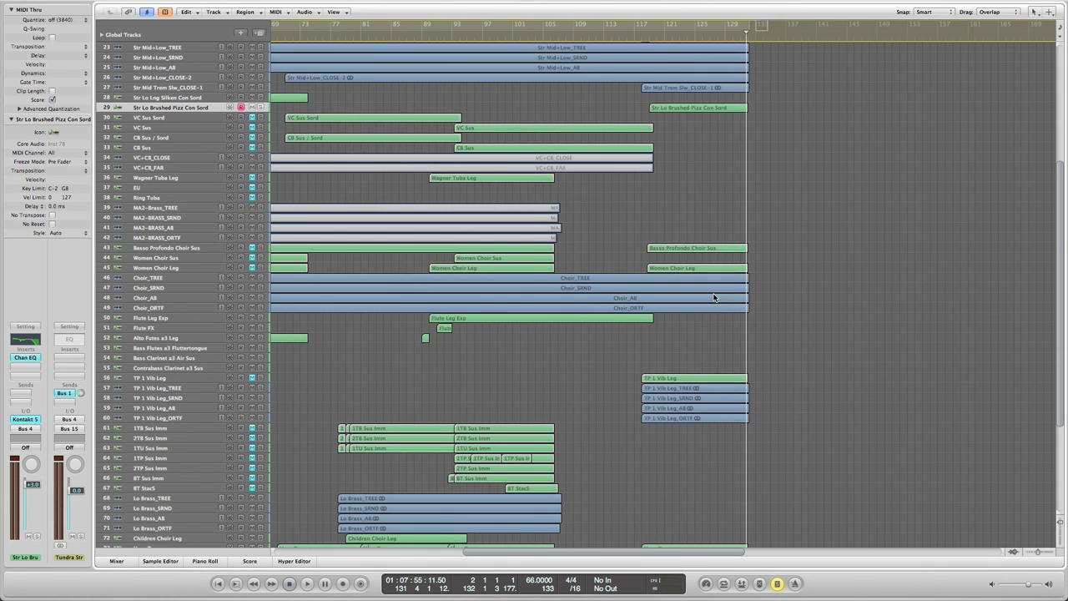
scroll(714, 297, down, 5)
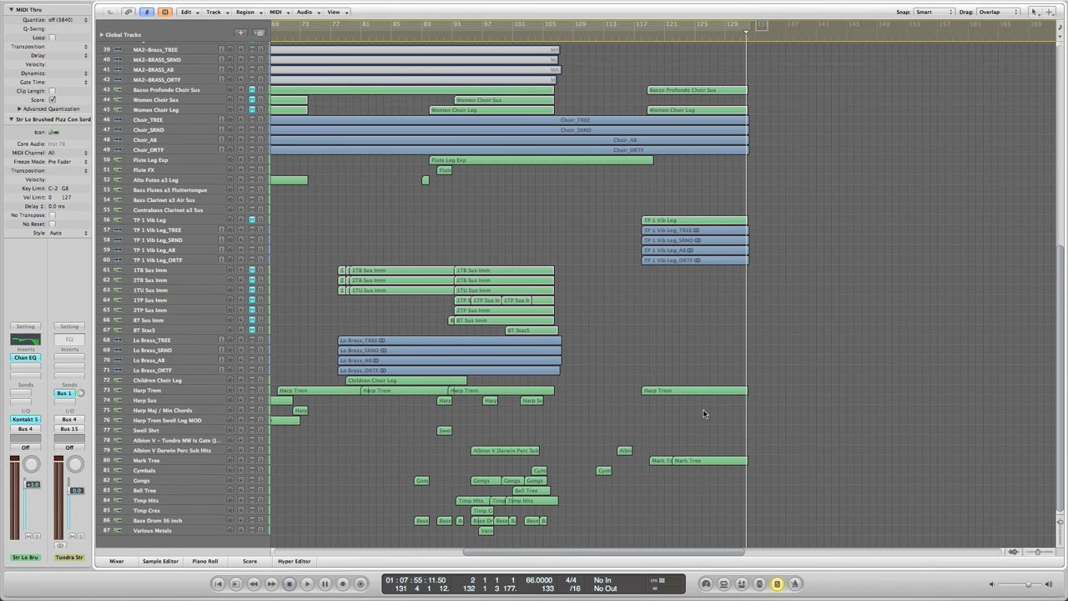
scroll(696, 414, left, 10)
key(x)
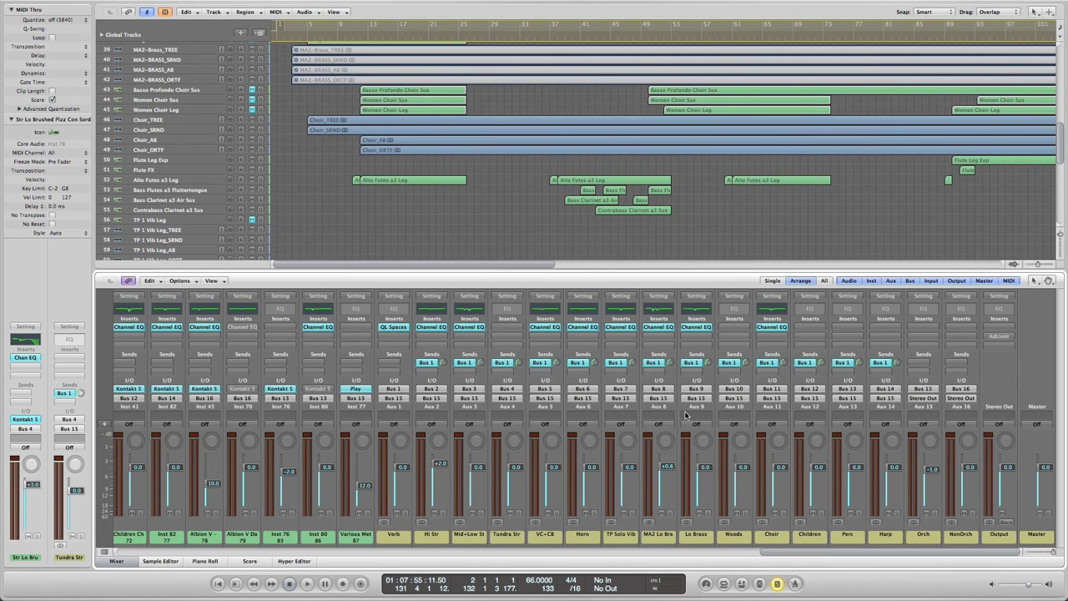
scroll(685, 415, left, 10)
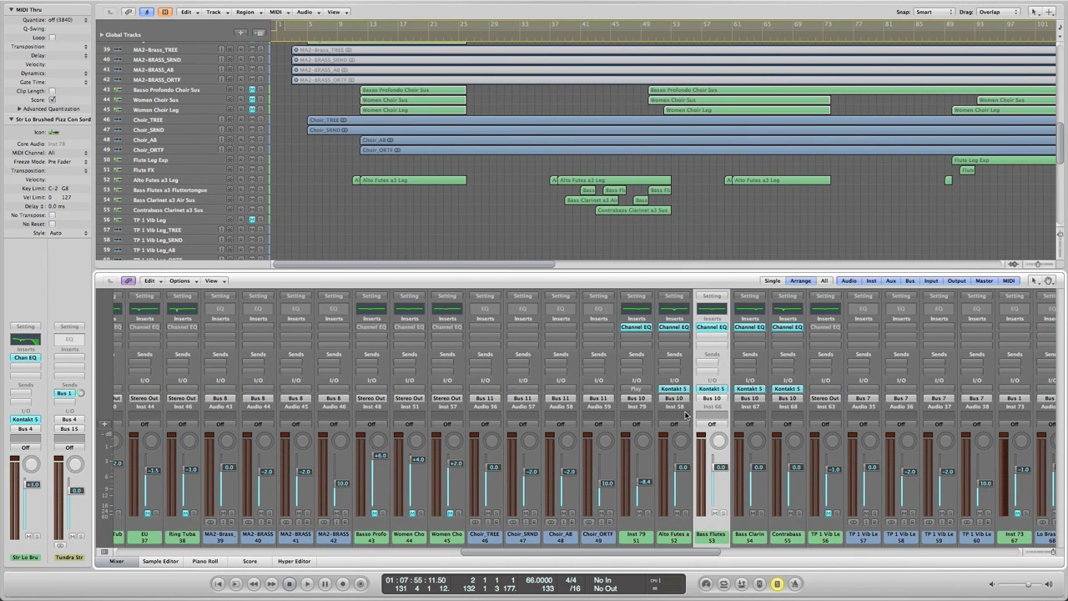
scroll(684, 415, left, 10)
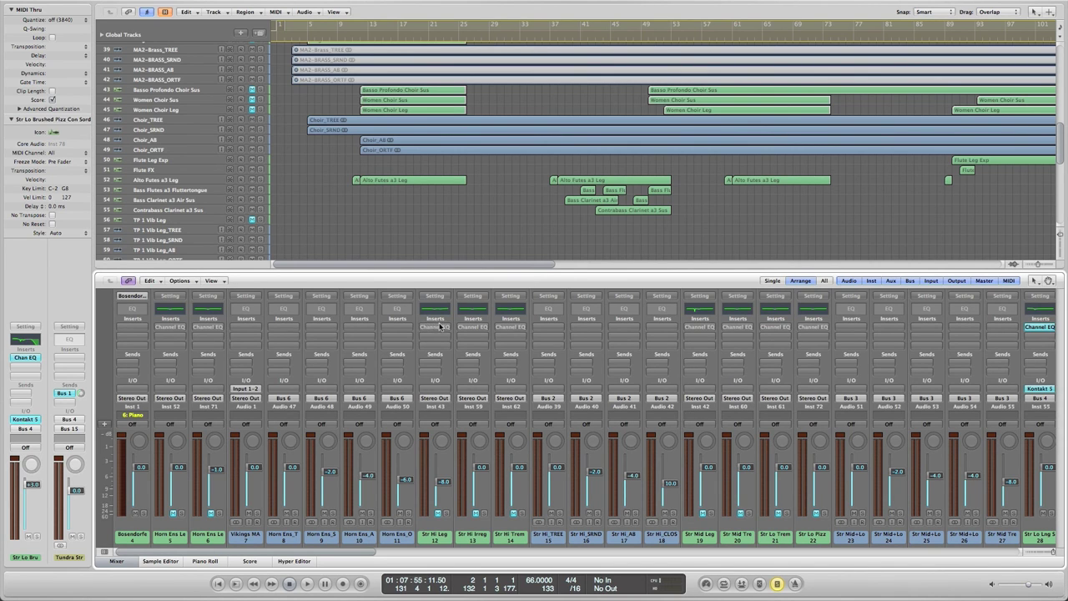
scroll(436, 326, right, 6)
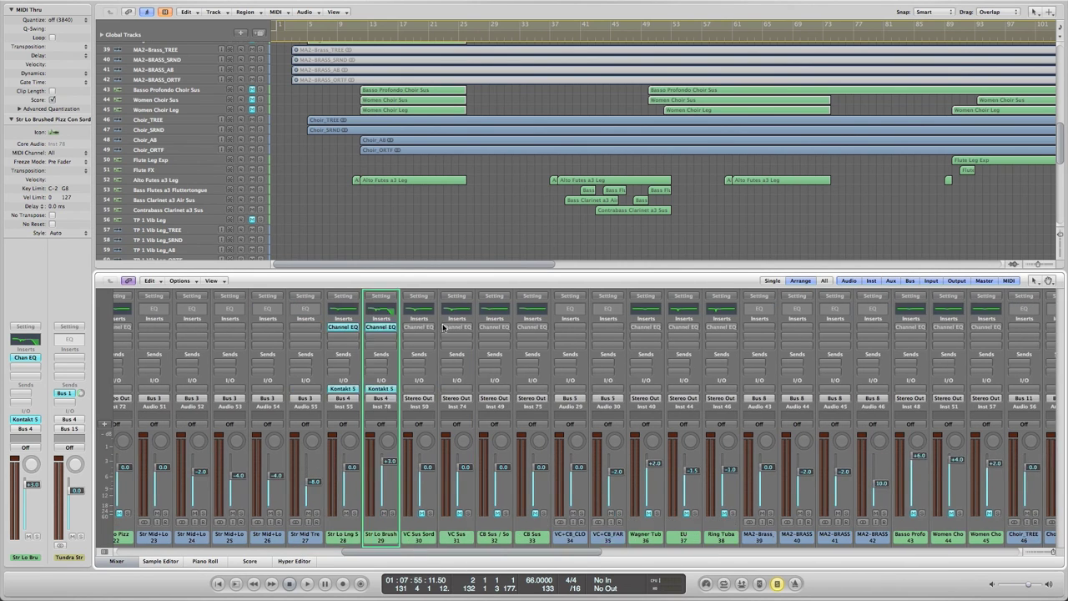
scroll(443, 327, right, 8)
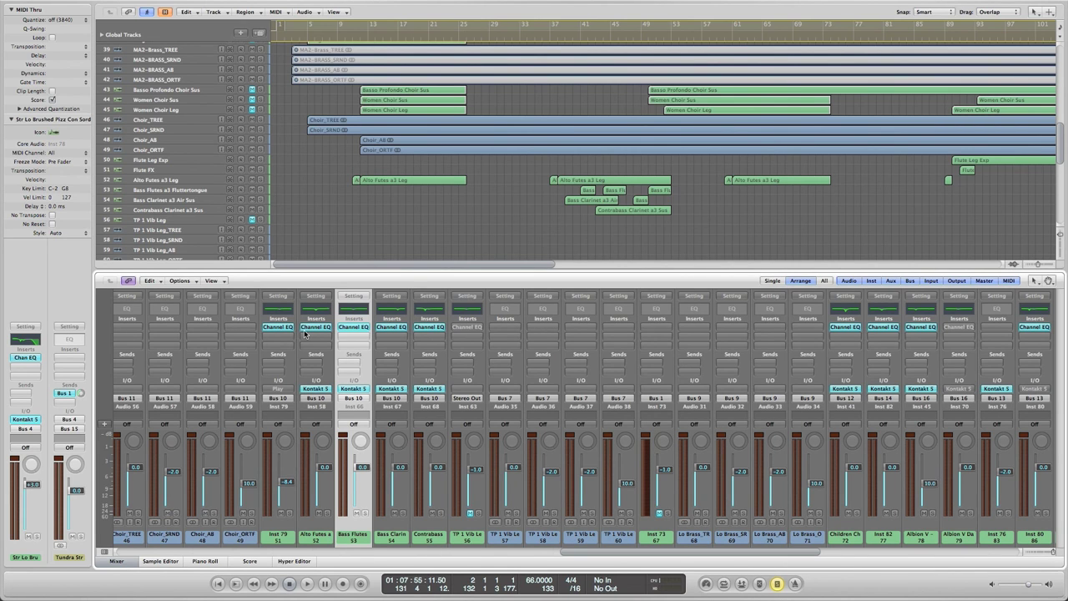
scroll(303, 334, right, 6)
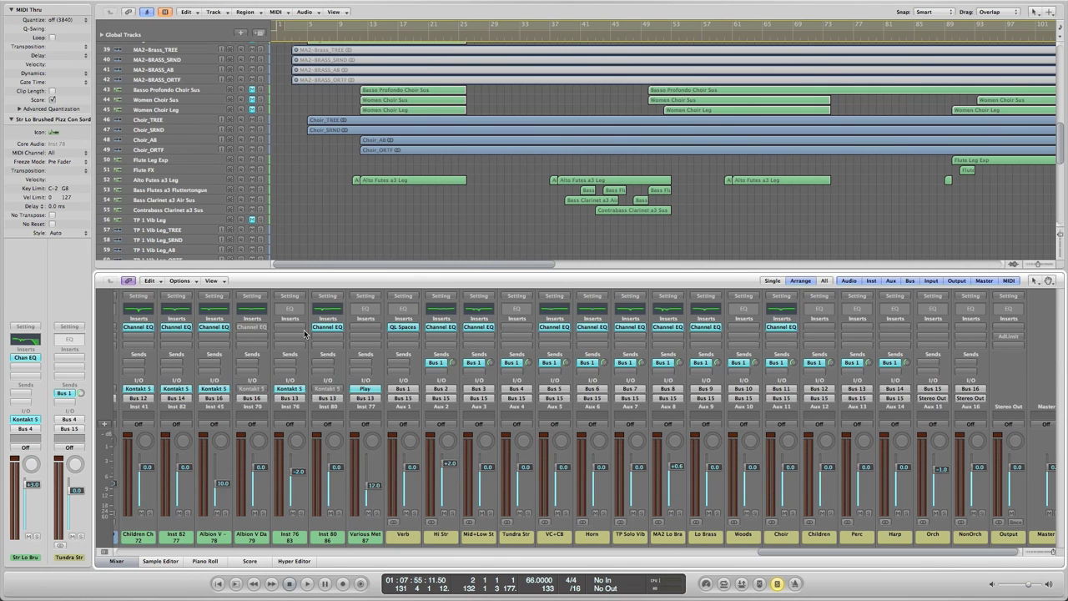
scroll(304, 333, left, 3)
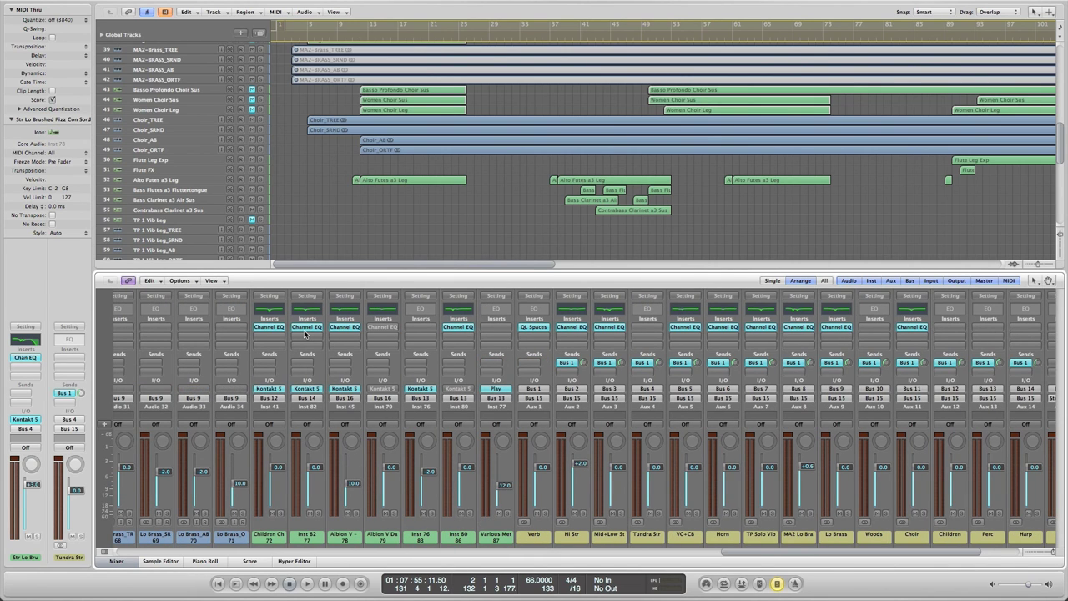
Examine the Verb aux's QL Spaces reverb, then look through the open Kontakt instruments from Children Choir Legato to Strings Low Silken Con Sord.
scroll(304, 329, right, 3)
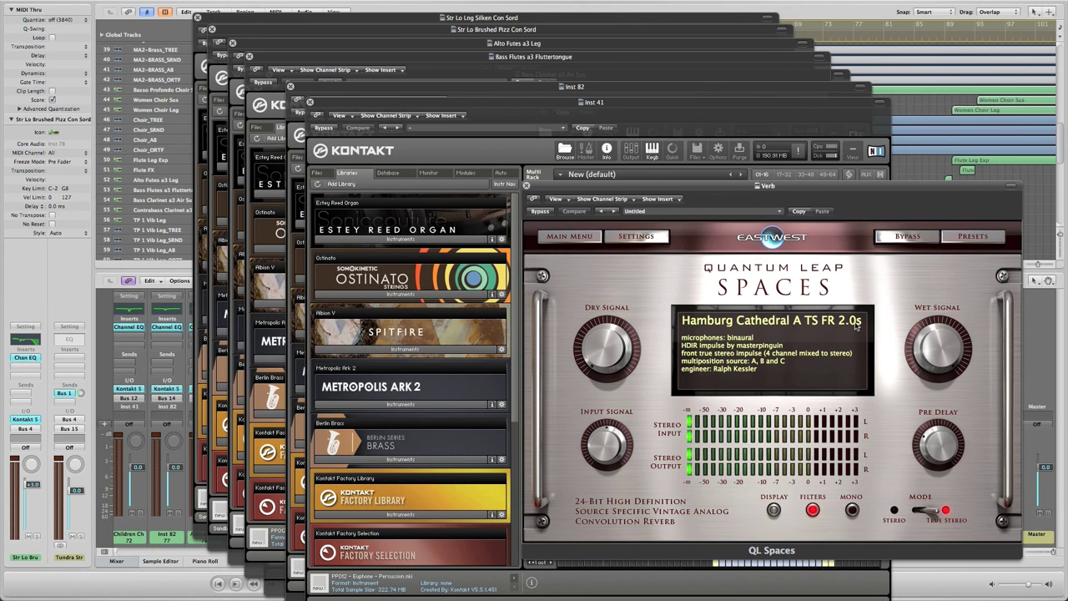
click(696, 117)
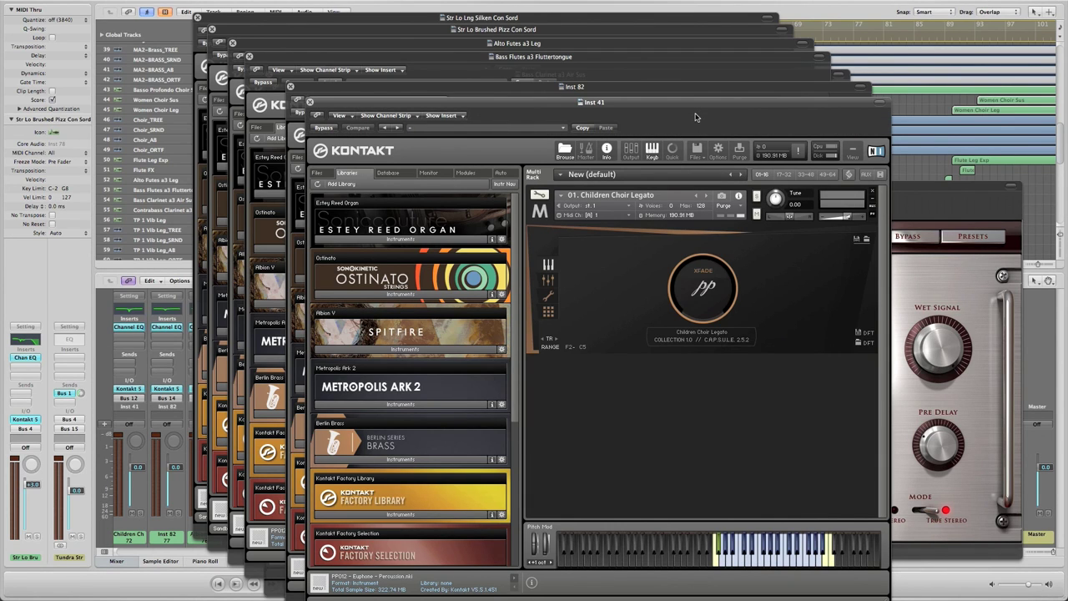
click(697, 89)
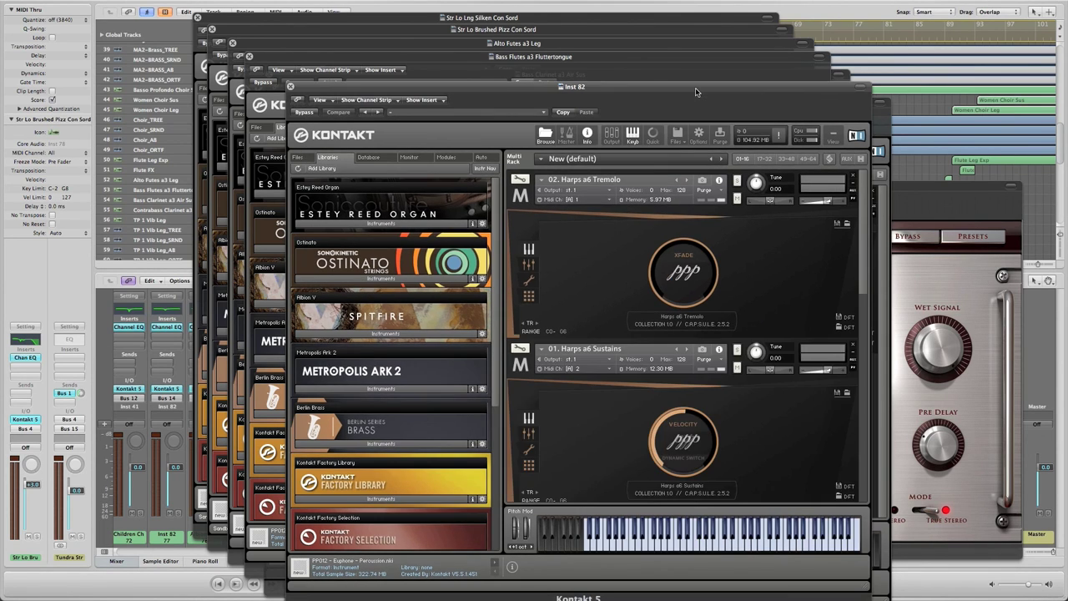
click(686, 75)
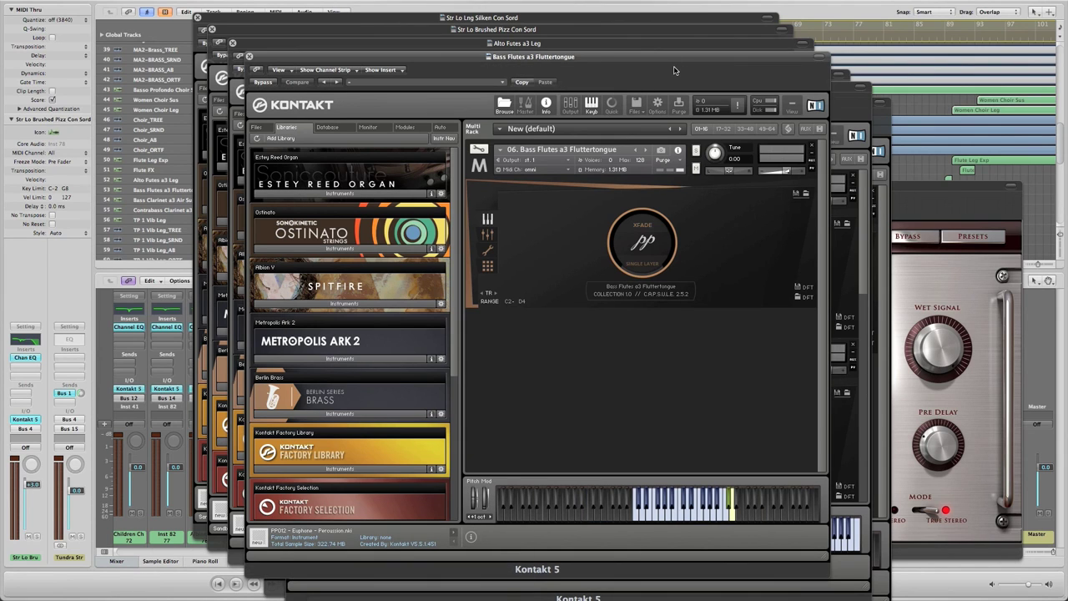
click(672, 46)
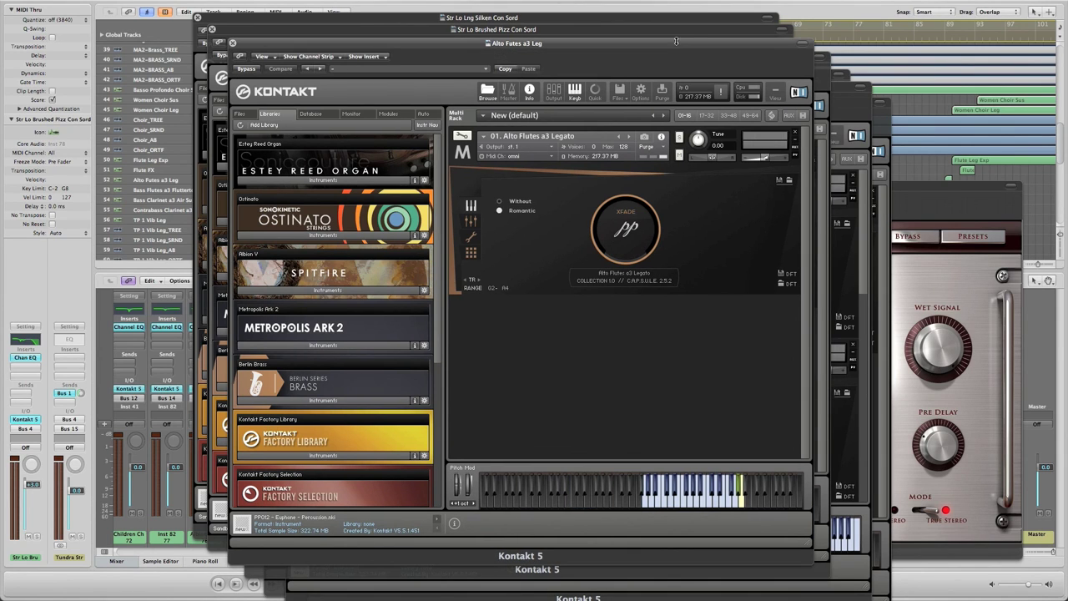
click(690, 34)
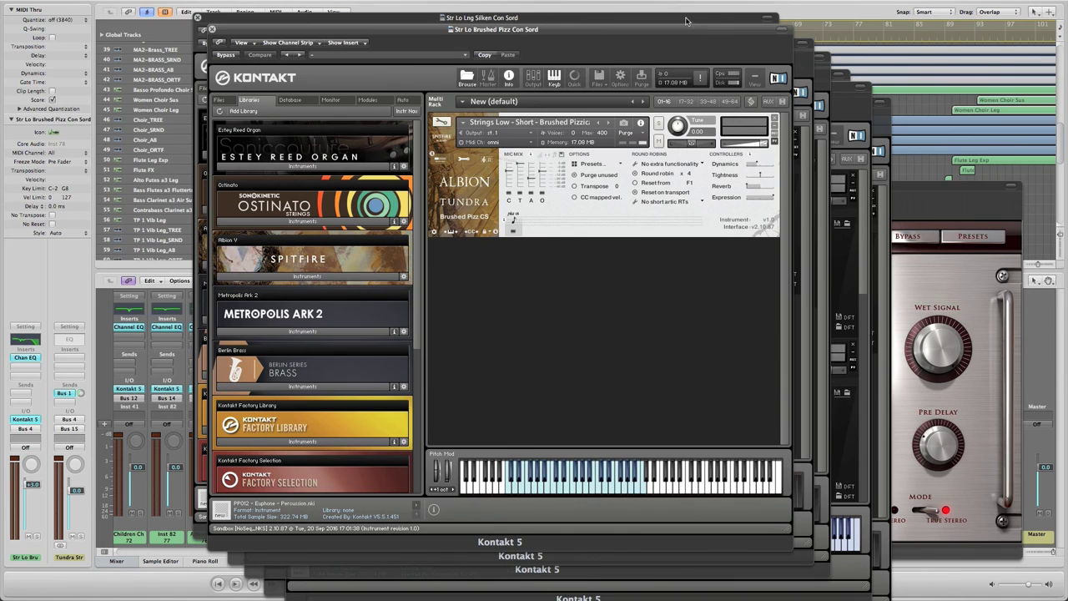
click(689, 18)
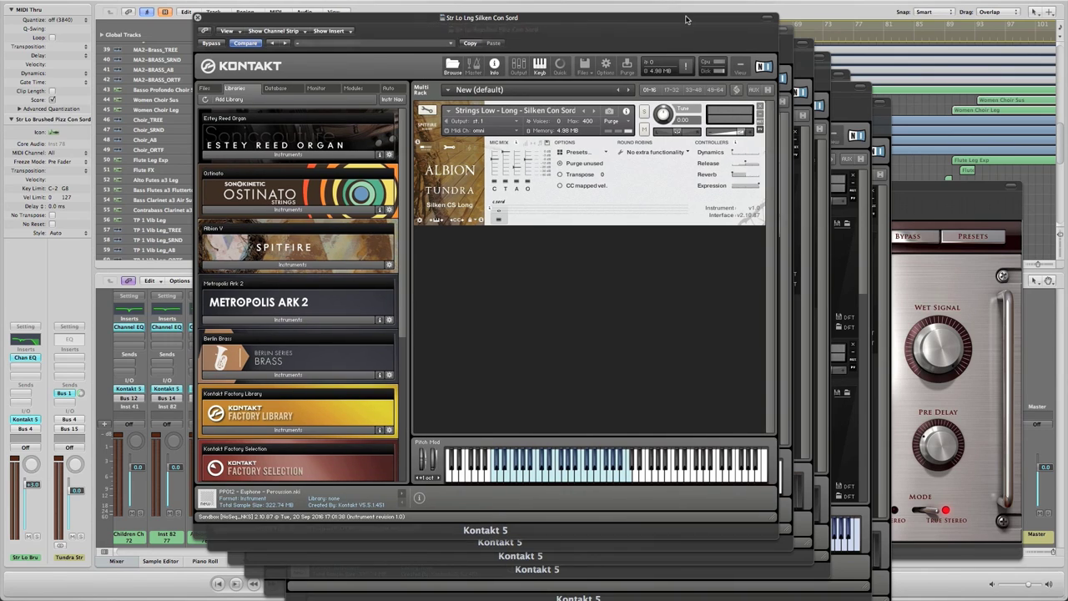
Inspect the microphone mixer of the Alto Flutes a3 Legato instrument, then hide the plug-in windows and the Mixer.
click(784, 50)
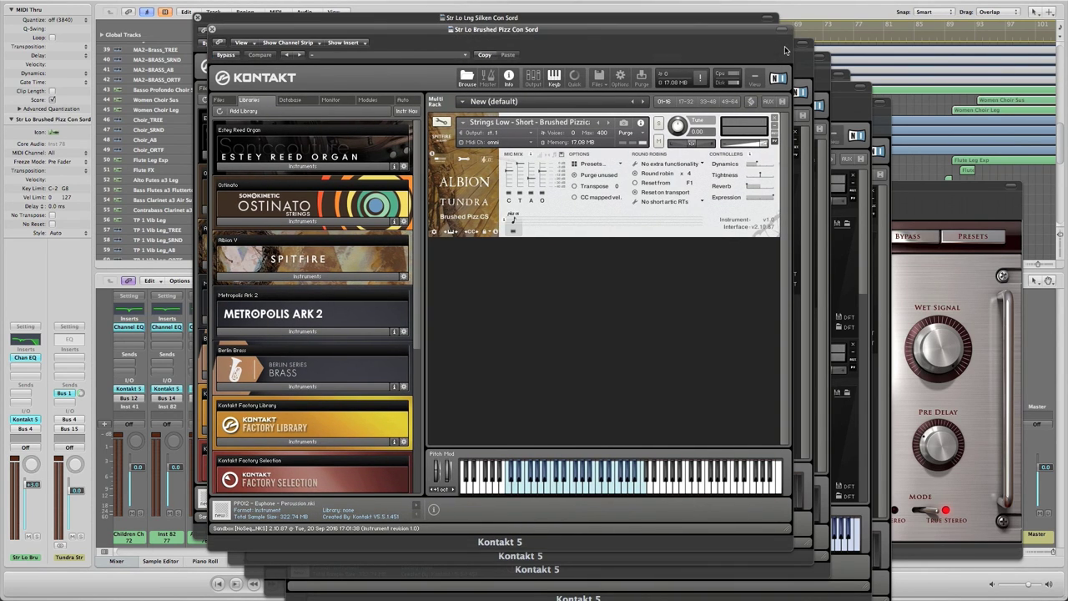
click(807, 59)
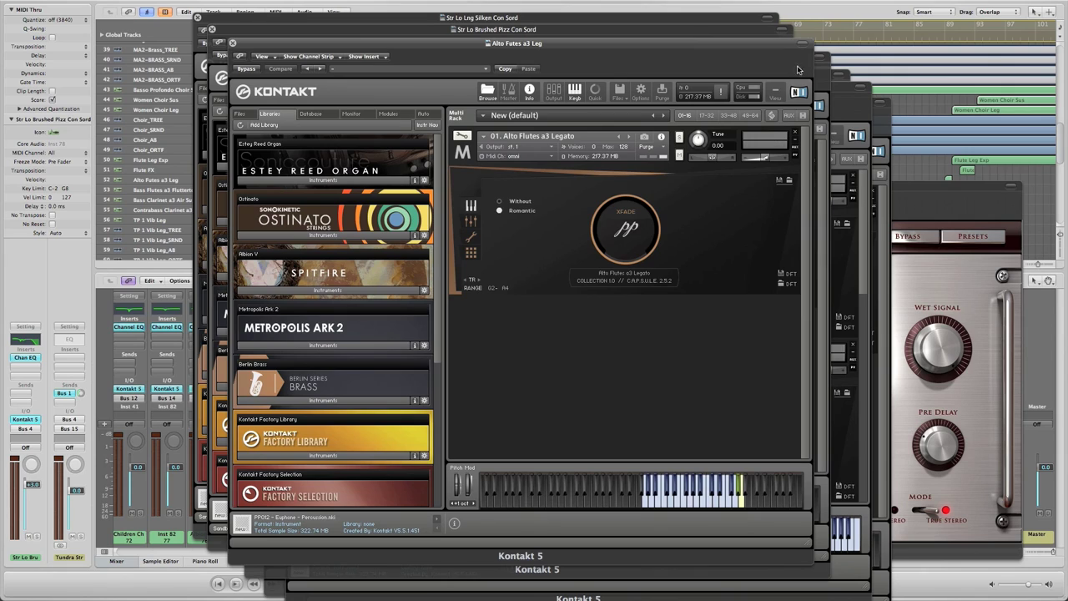
click(472, 221)
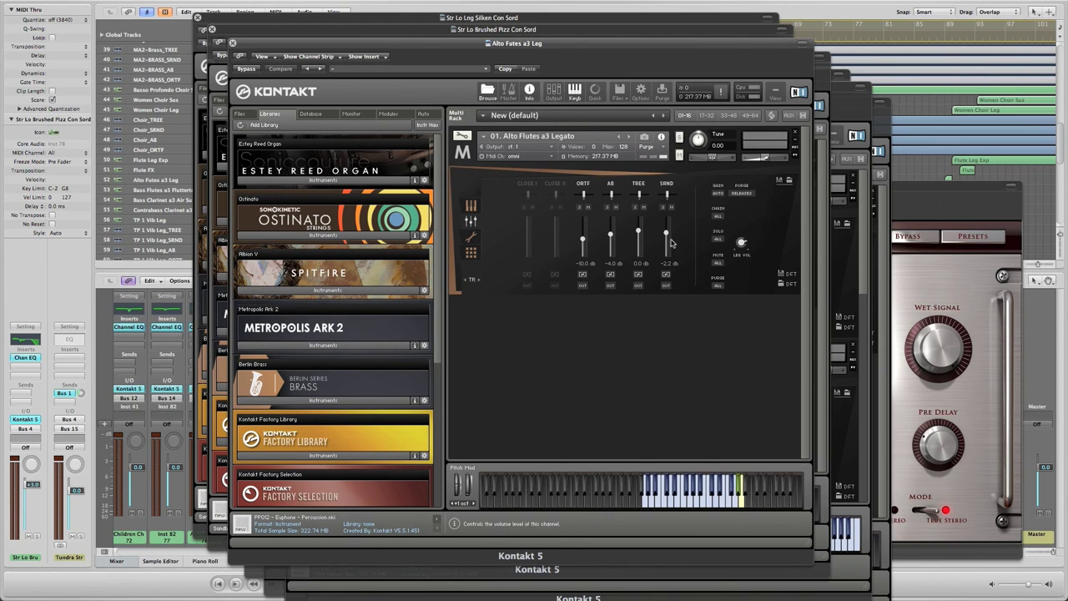
click(470, 206)
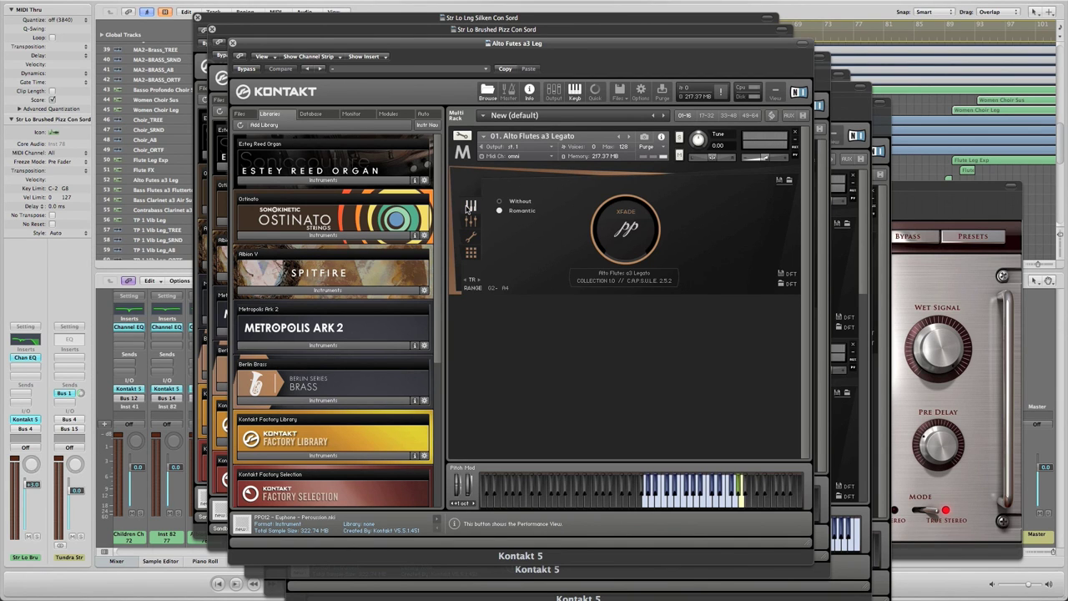
key(v)
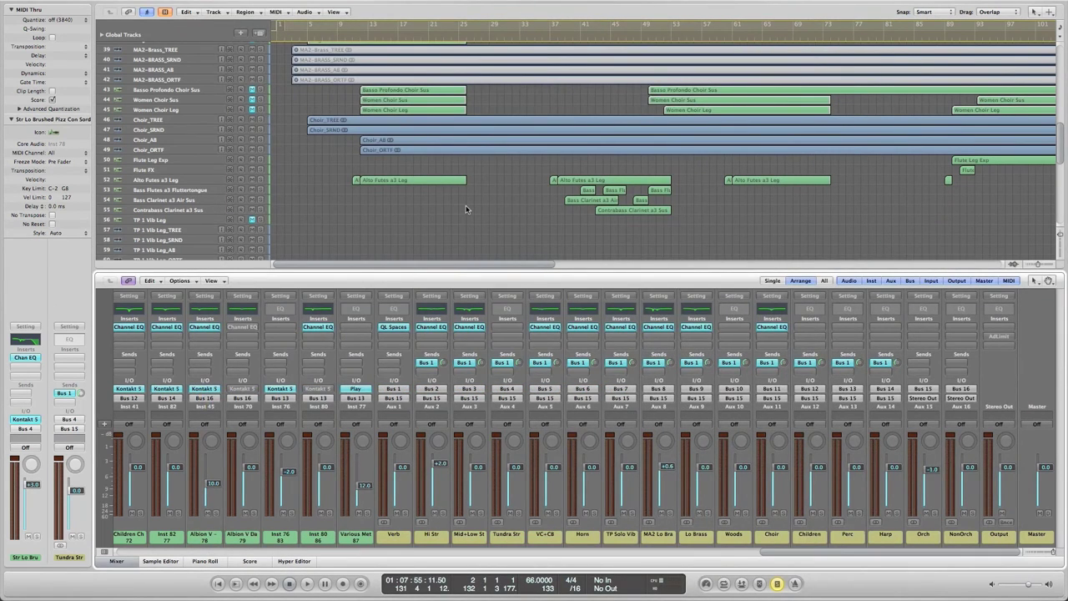
key(x)
Examine the full arrangement across its upper tracks, from the opening bars through the closing string and choir regions.
scroll(580, 263, right, 10)
scroll(579, 267, left, 10)
scroll(580, 268, up, 10)
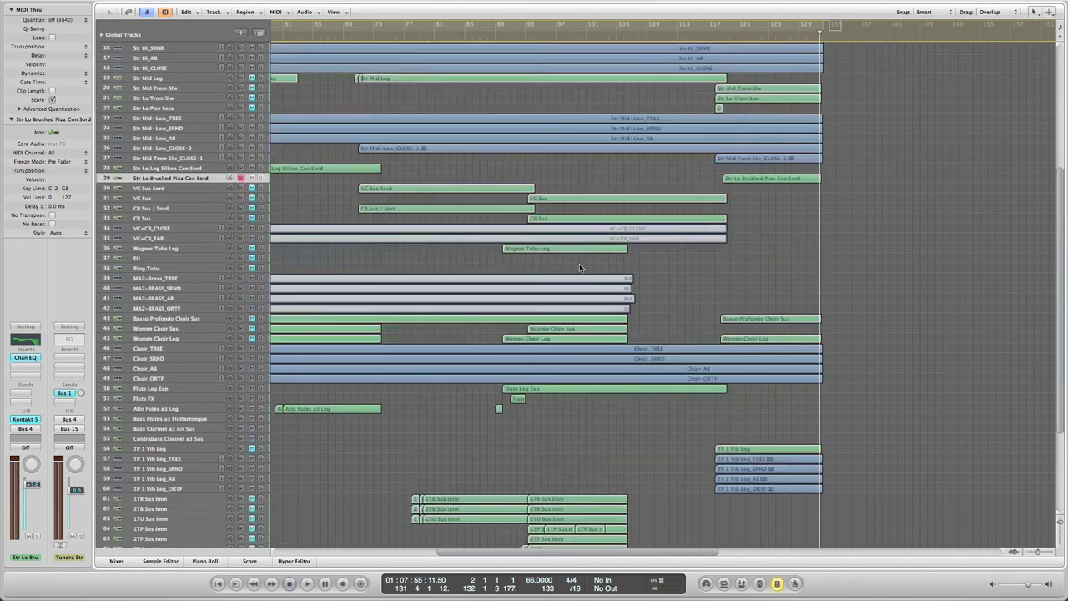
scroll(580, 268, right, 5)
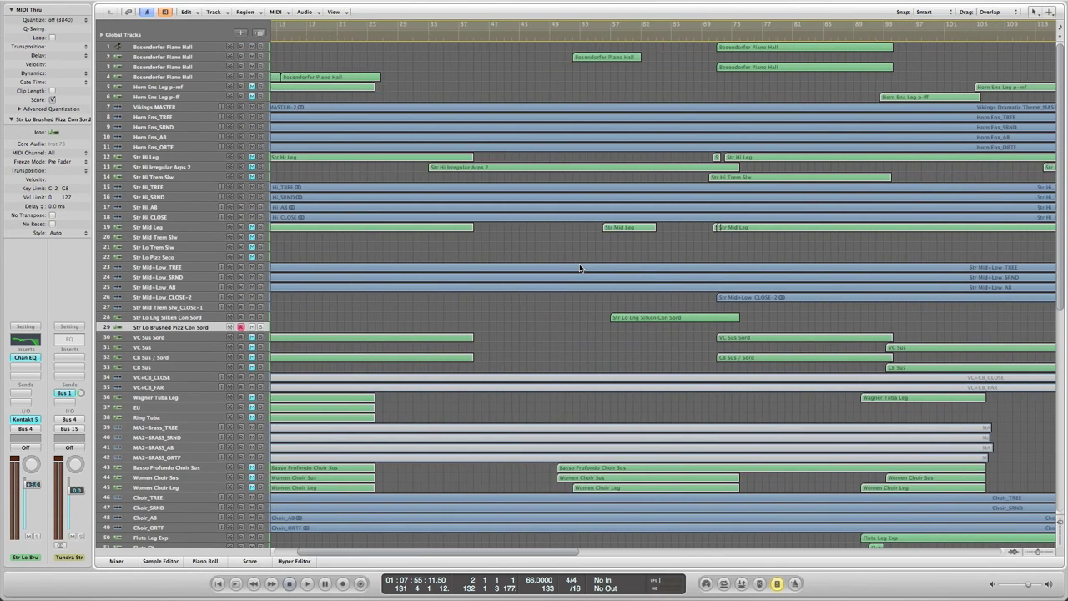
scroll(580, 268, left, 15)
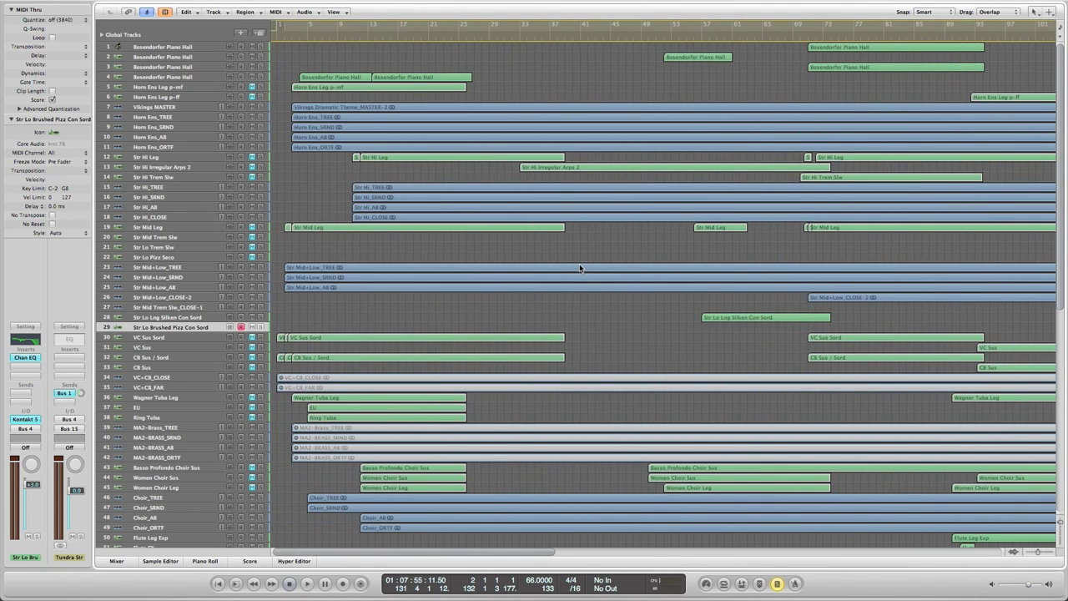
scroll(586, 263, right, 15)
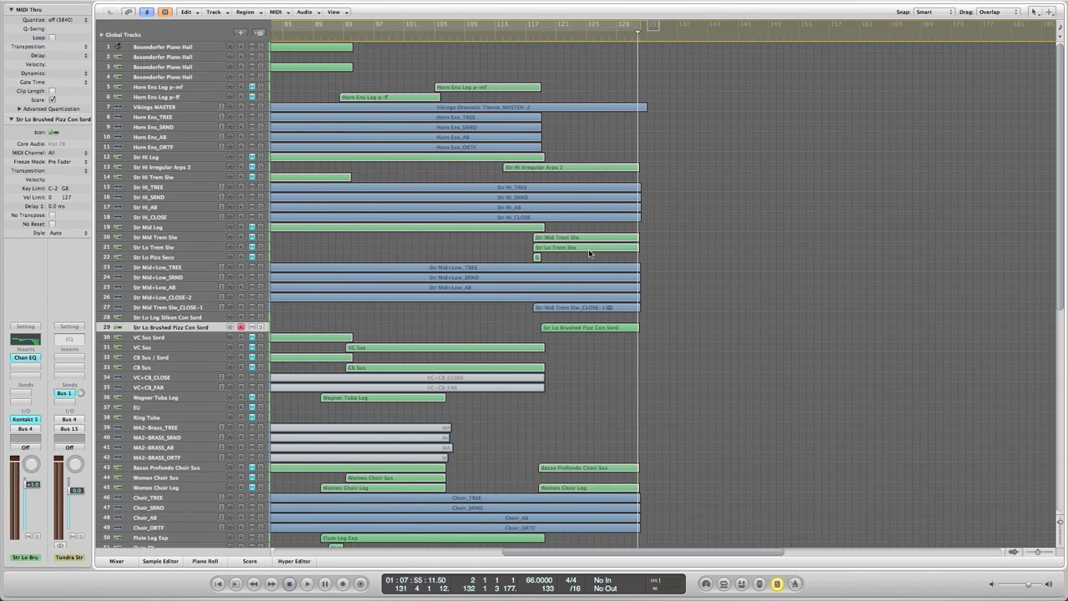
scroll(589, 249, left, 5)
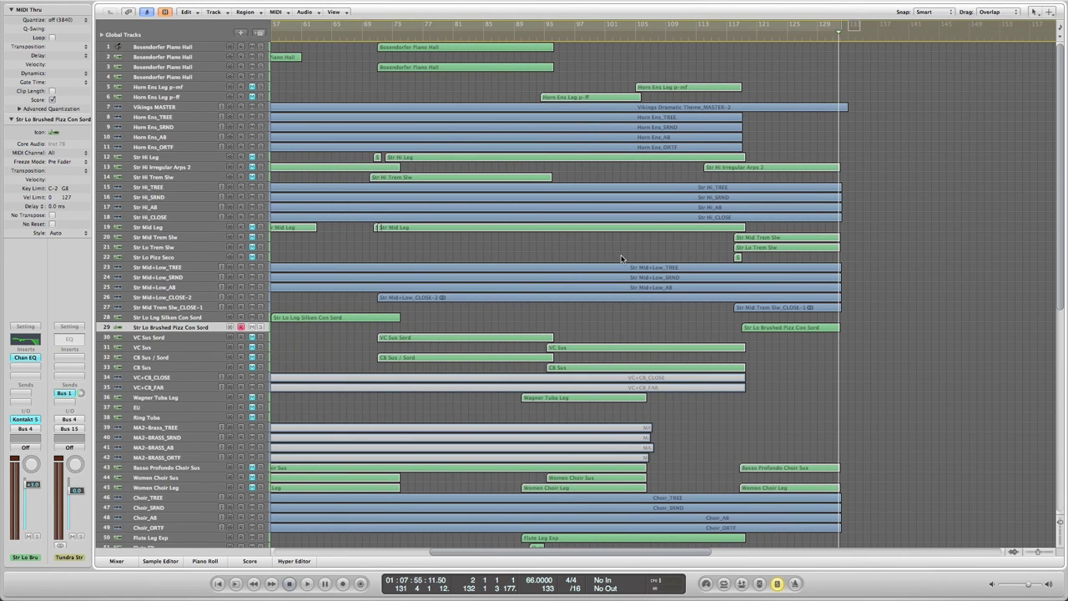
scroll(621, 259, left, 2)
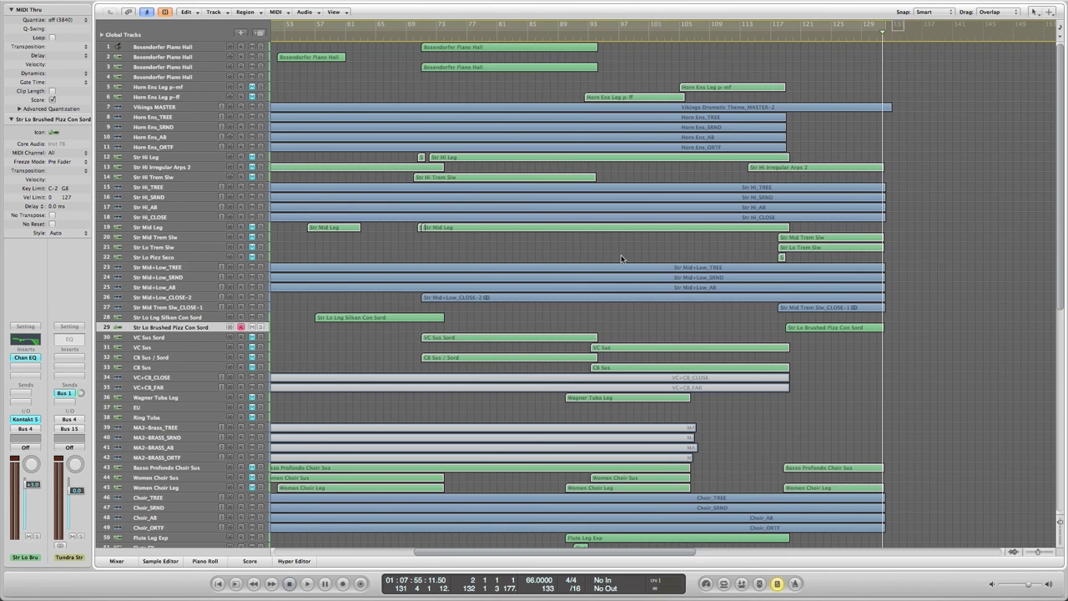
scroll(621, 259, left, 10)
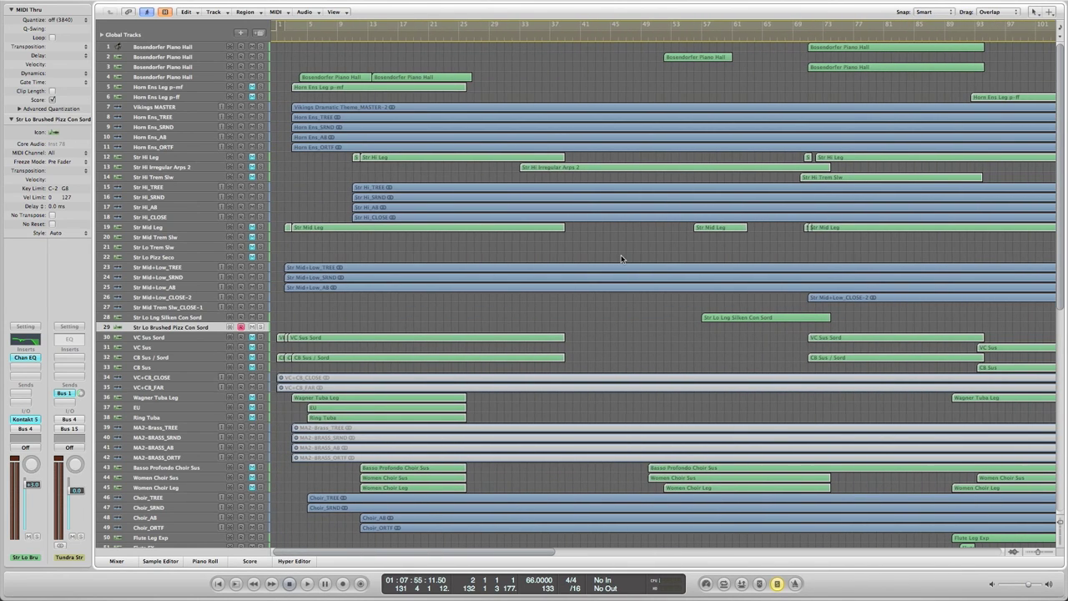
Place the playhead just before bar 3 and review the arrangement's track list and regions from beginning to end.
click(292, 40)
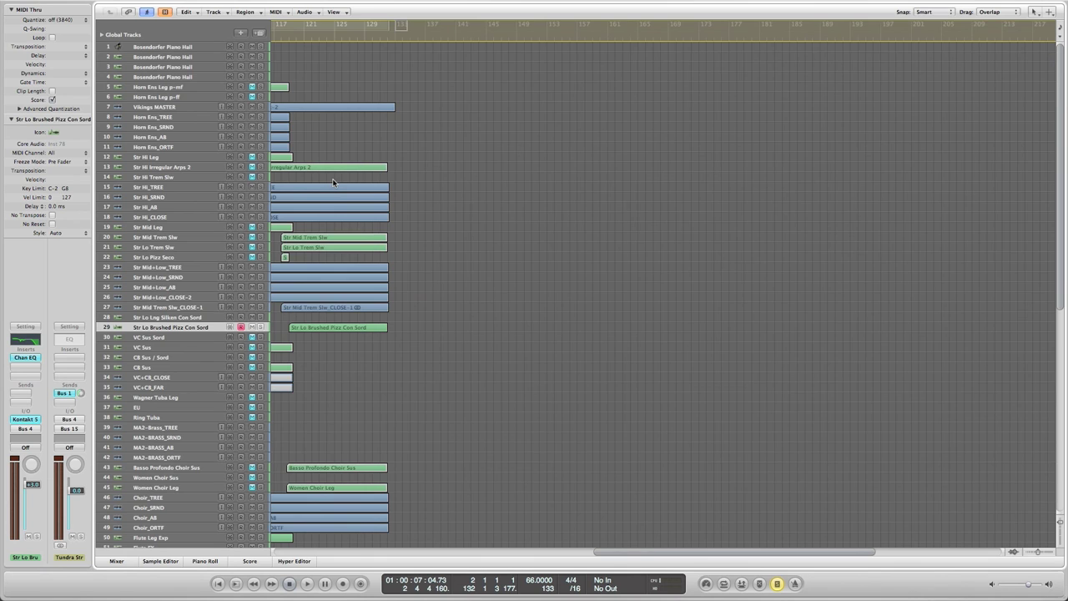
scroll(333, 182, down, 10)
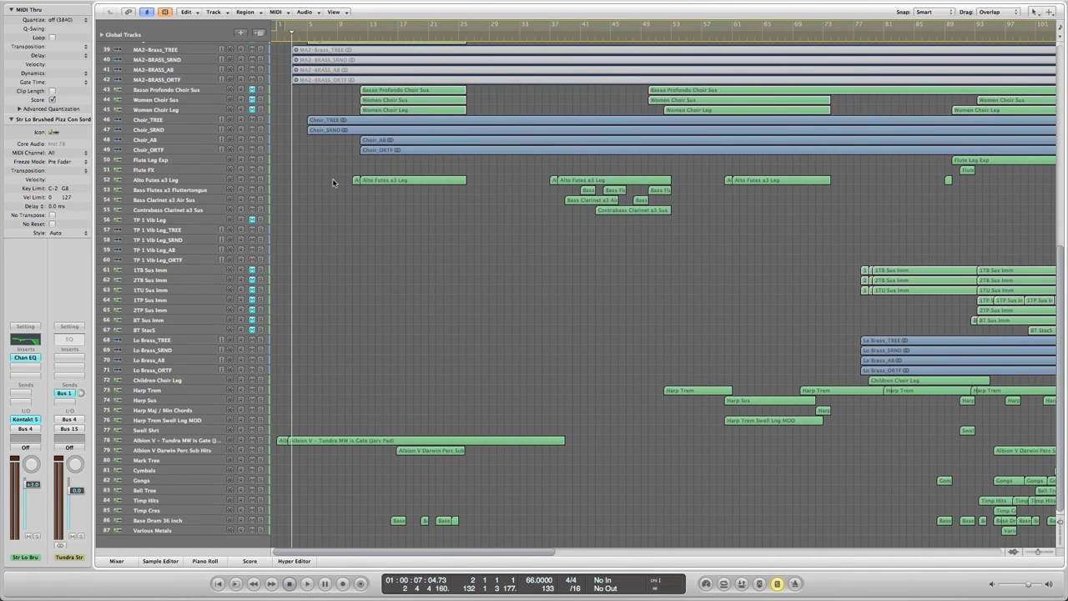
scroll(333, 182, up, 10)
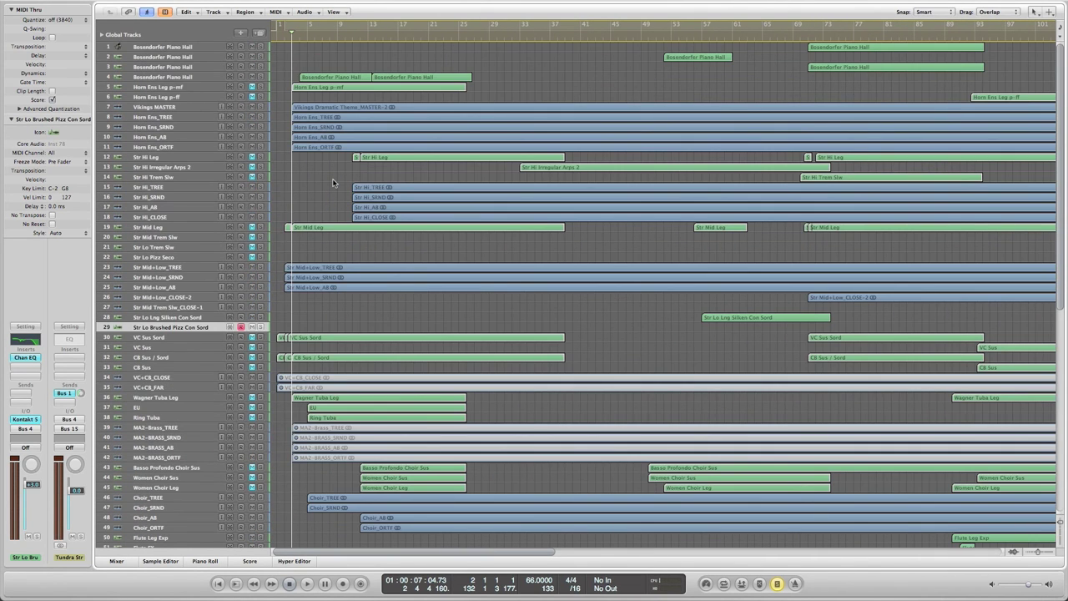
scroll(333, 182, right, 15)
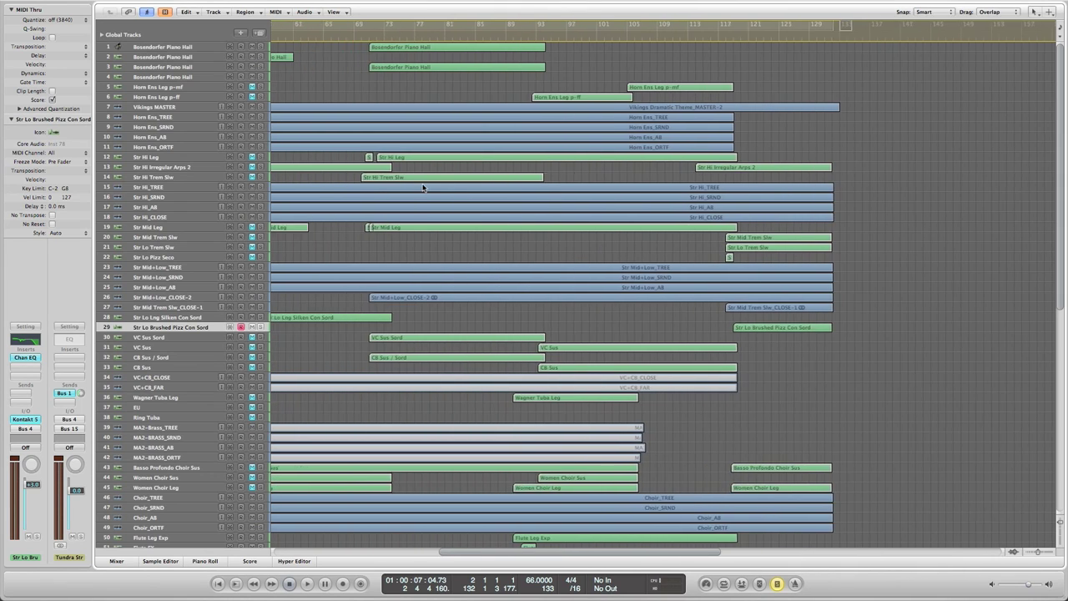
scroll(420, 188, left, 10)
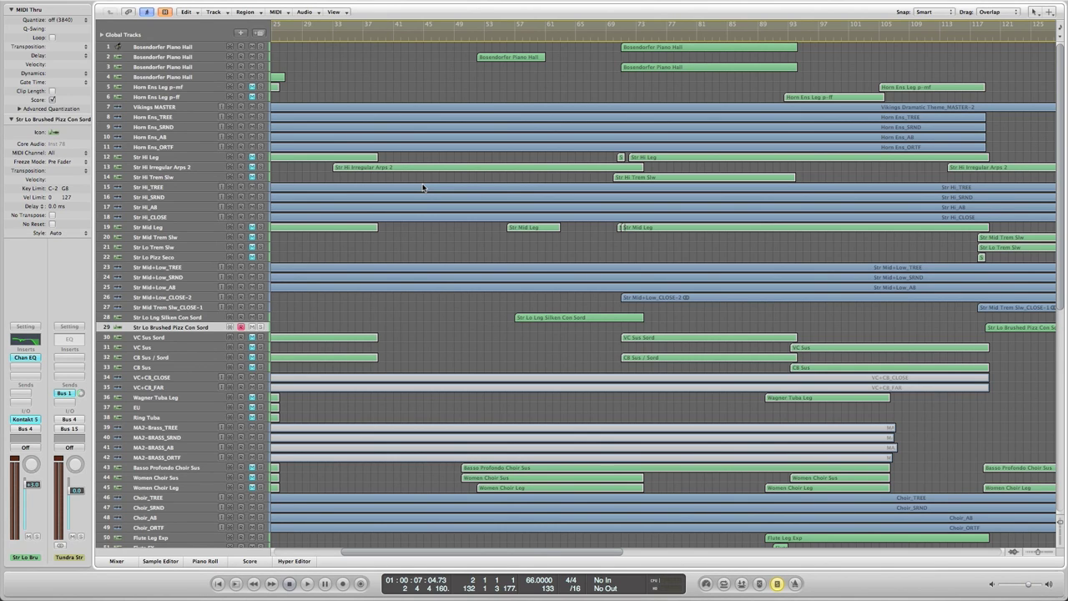
scroll(423, 187, left, 5)
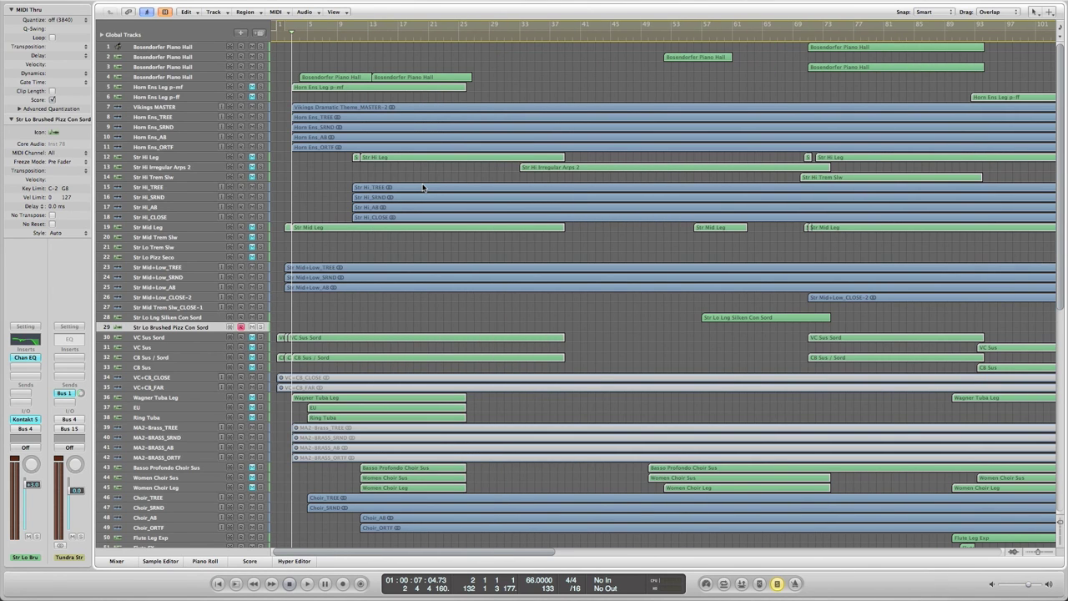
scroll(423, 188, right, 5)
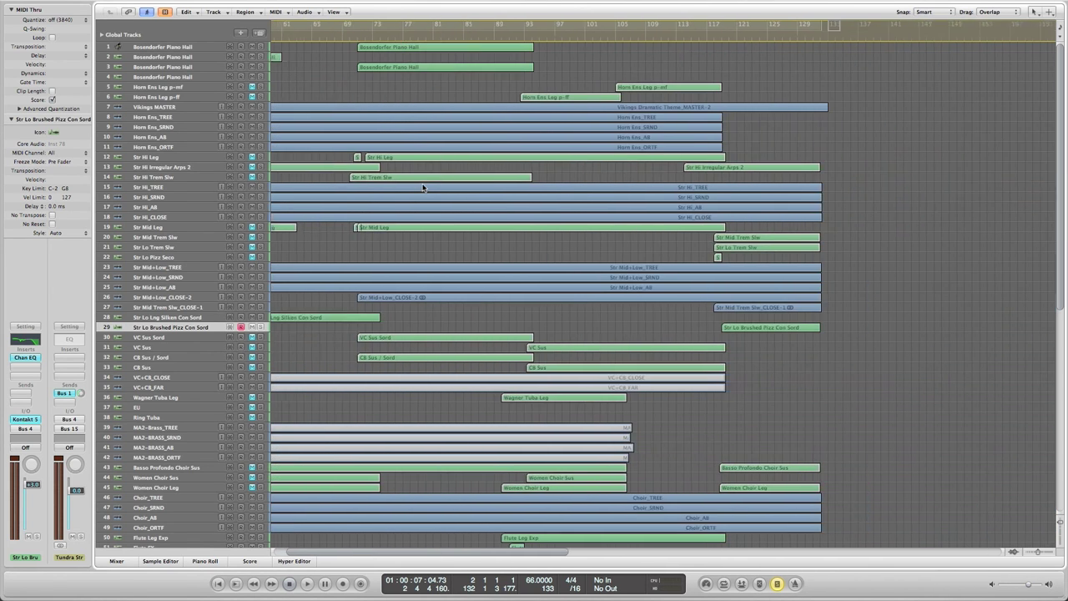
scroll(423, 188, left, 5)
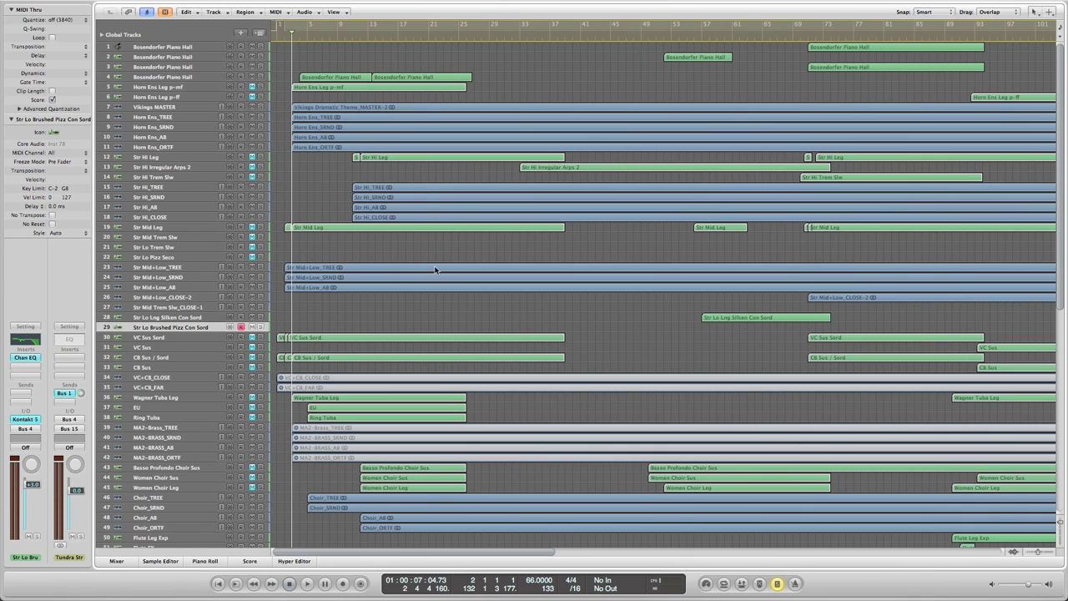